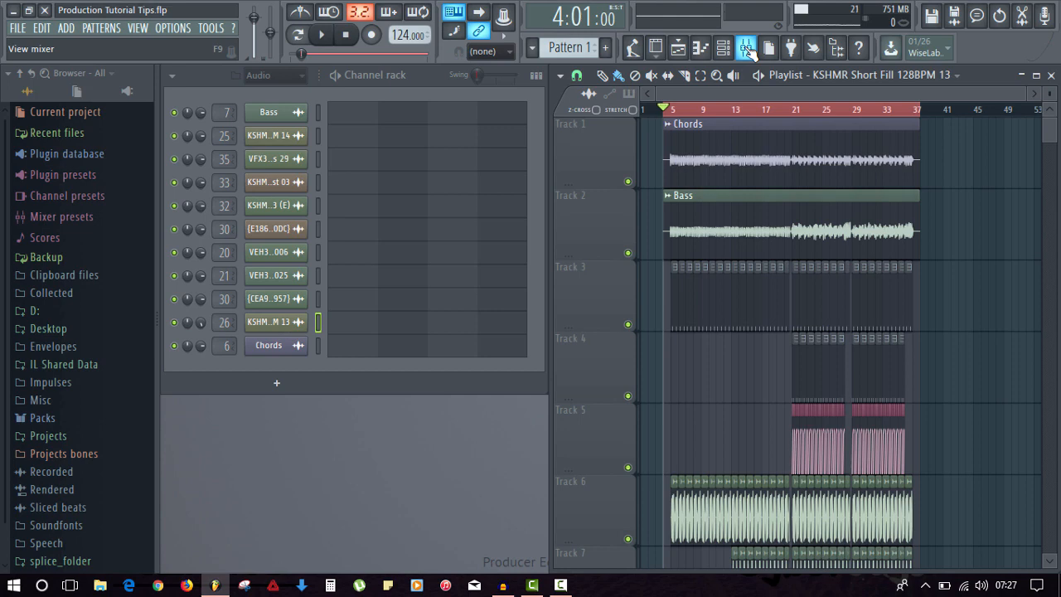
# - Look at the Chords track in the mixer and return to the playlist
pyautogui.click(747, 49)
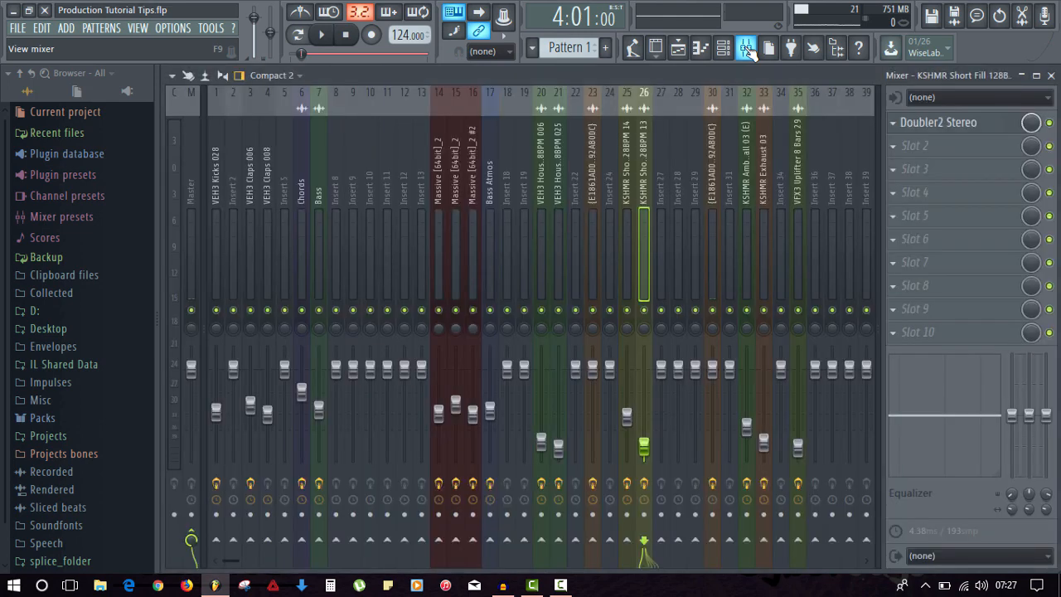
pyautogui.click(297, 238)
pyautogui.click(1051, 75)
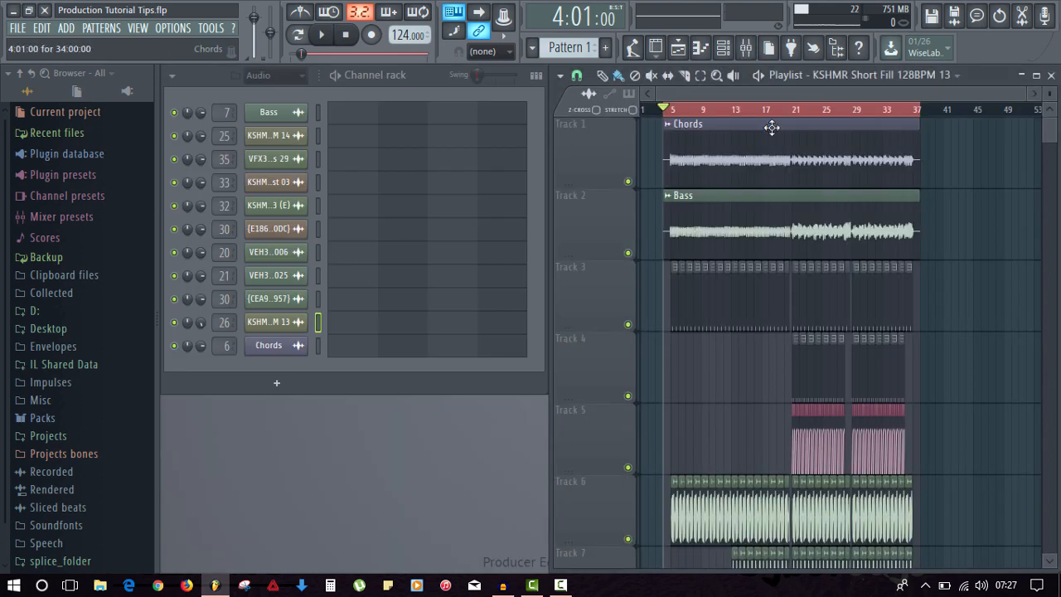
# - Select bars 21 to 28 of the playlist and play back that section
pyautogui.keyDown('ctrl'); pyautogui.click(793, 112); pyautogui.keyUp('ctrl')
pyautogui.scroll(4, 793, 112)
pyautogui.moveTo(792, 111); pyautogui.dragTo(999, 133)
pyautogui.press('space')
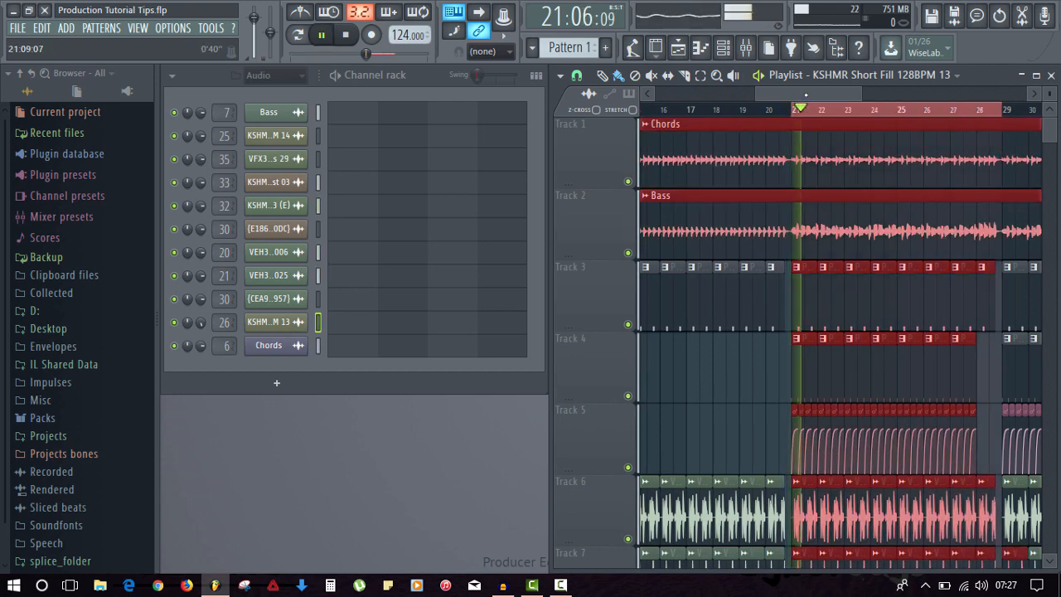
pyautogui.moveTo(805, 148); pyautogui.dragTo(725, 148)
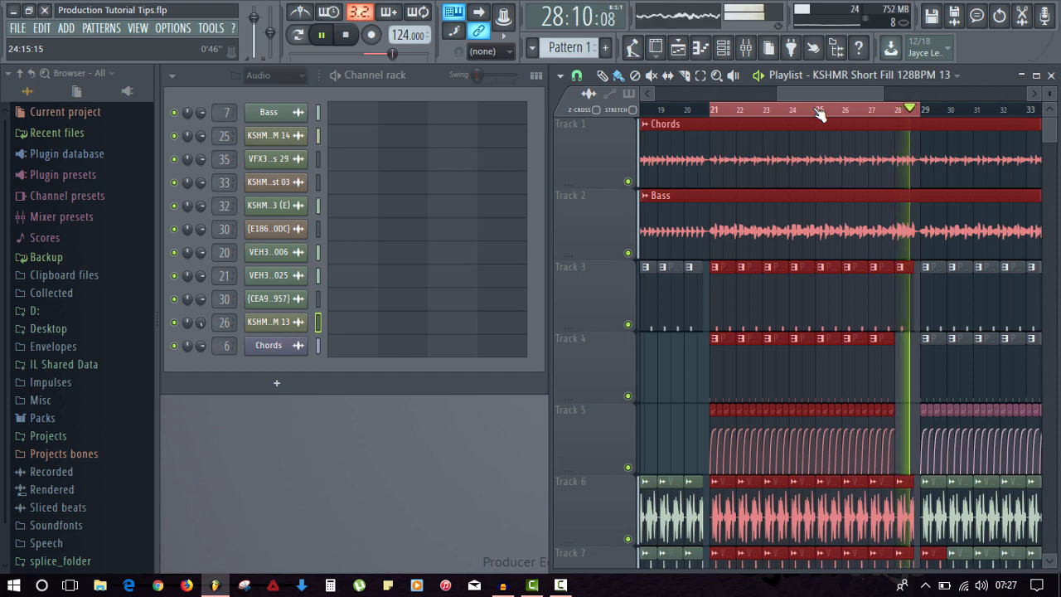
pyautogui.press('space')
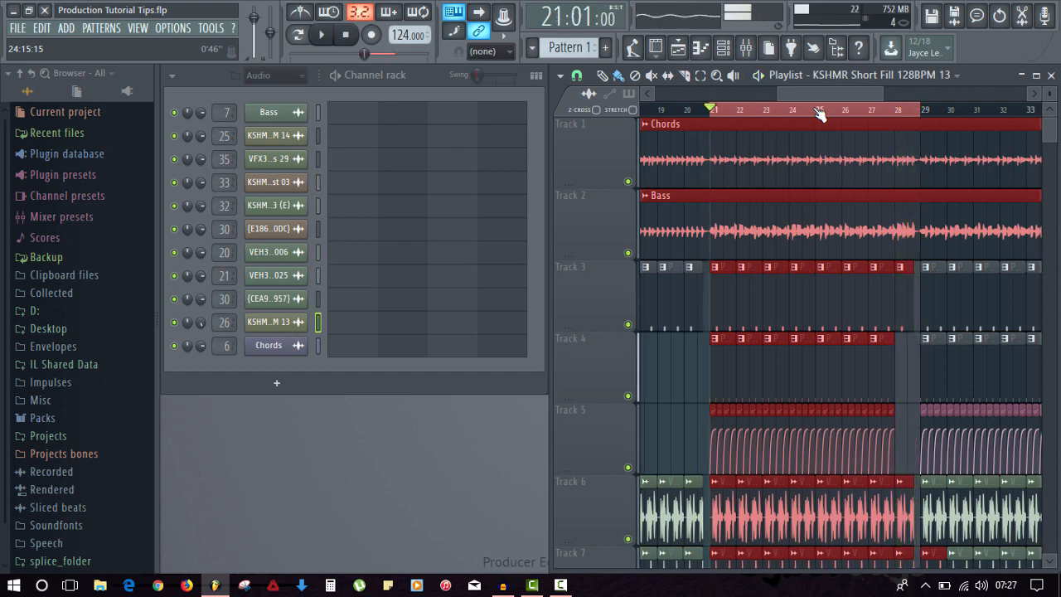
# - Solo the Chords track in the mixer and play the selected section
pyautogui.click(745, 47)
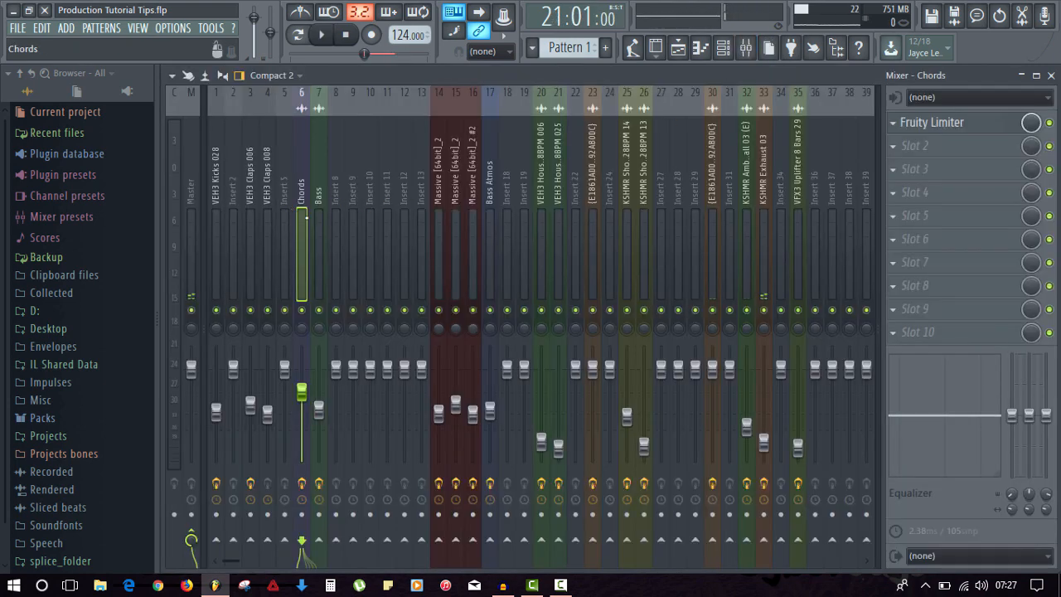
pyautogui.rightClick(304, 314)
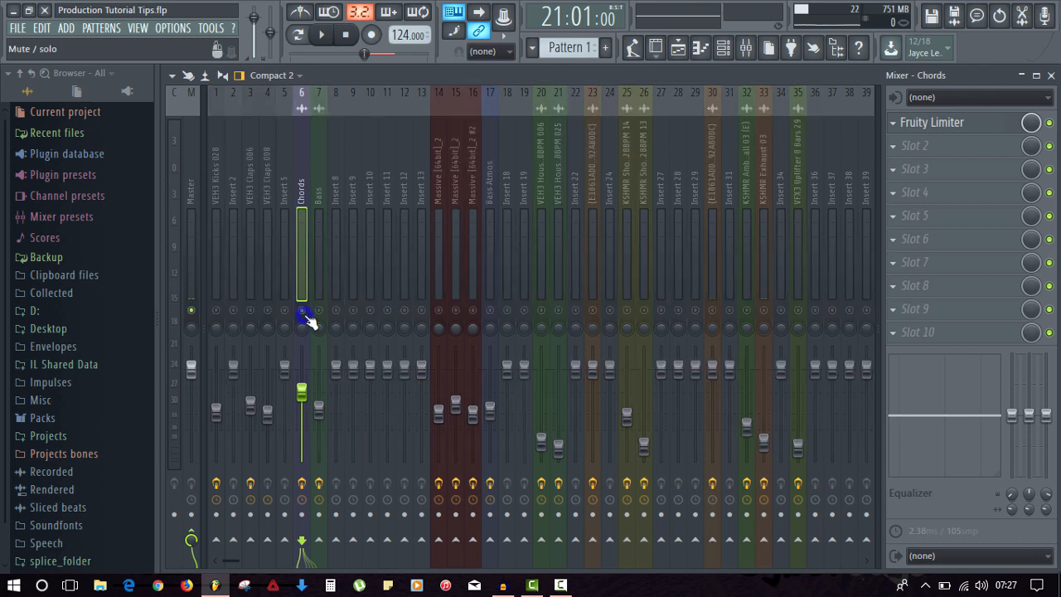
pyautogui.press('space')
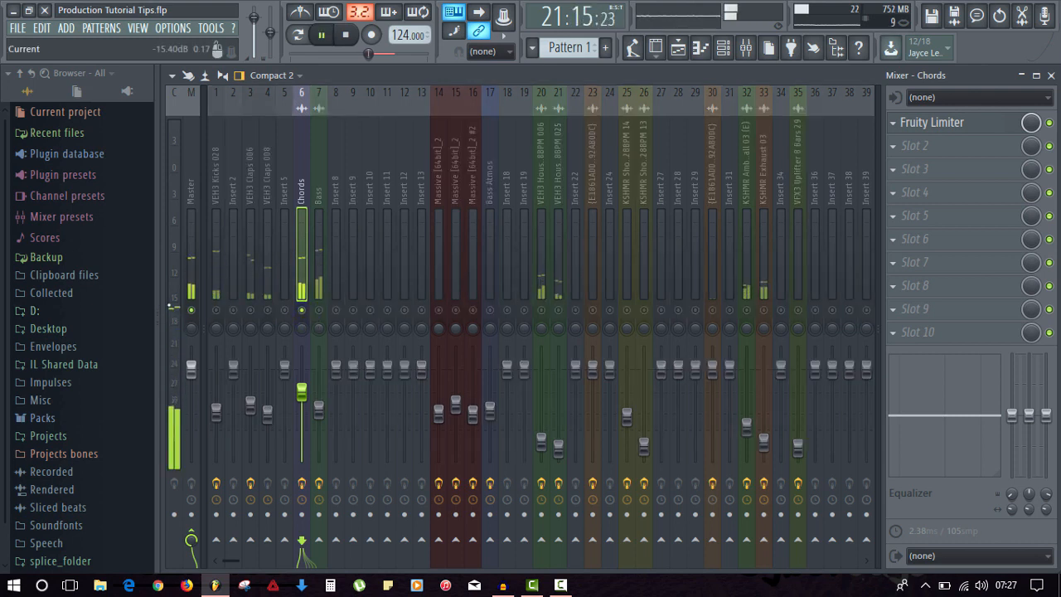
pyautogui.press('space')
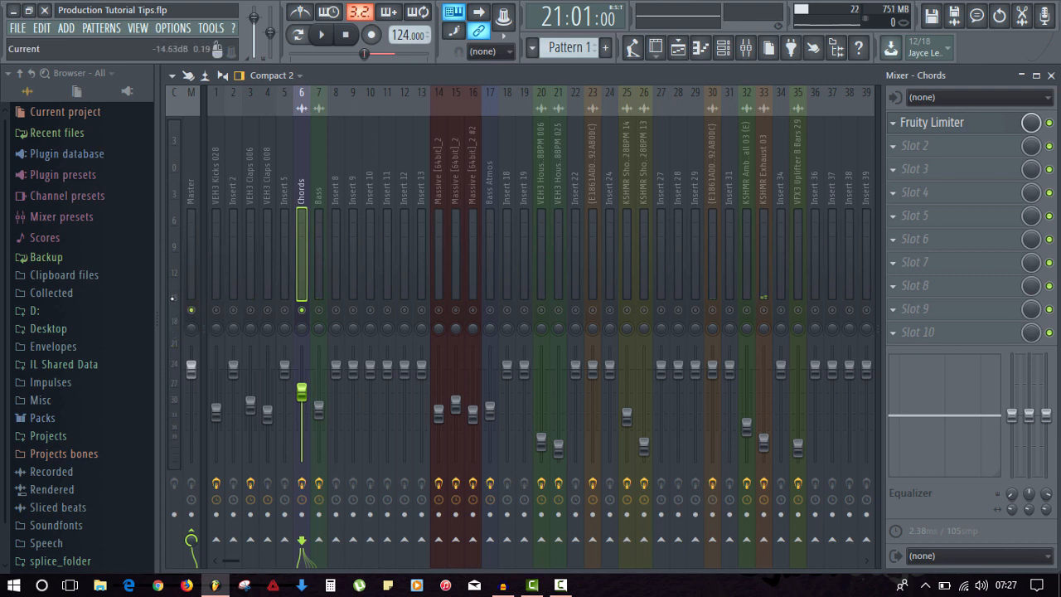
# - Solo the Bass mixer track and play the selected section
pyautogui.click(318, 311)
pyautogui.press('space')
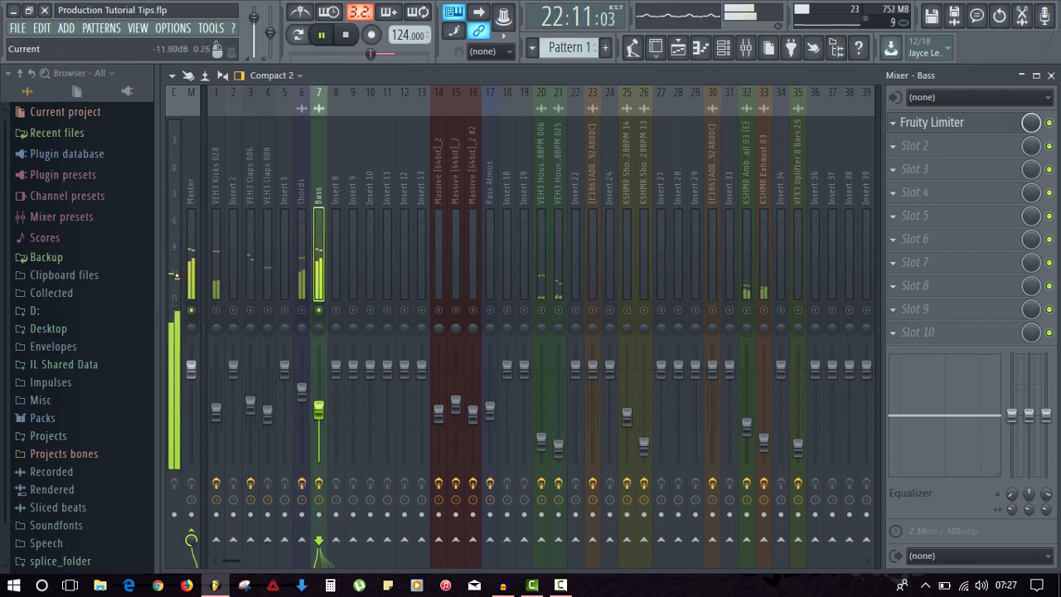
pyautogui.press('space')
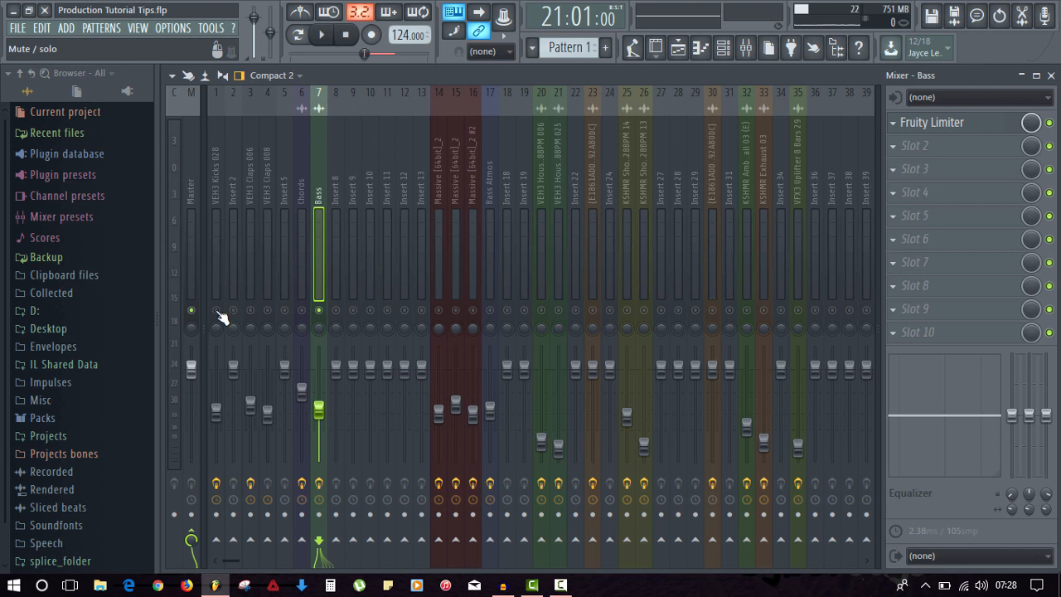
# - Listen to the VEH3 Kicks 028 mixer track in solo and close the mixer
pyautogui.press('space')
pyautogui.click(216, 245)
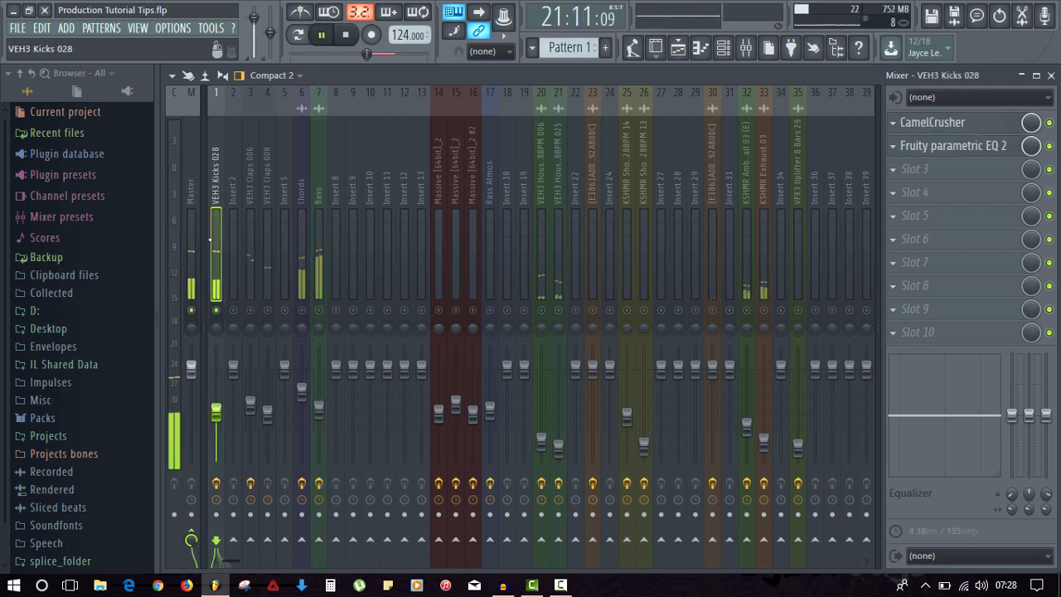
pyautogui.press('space')
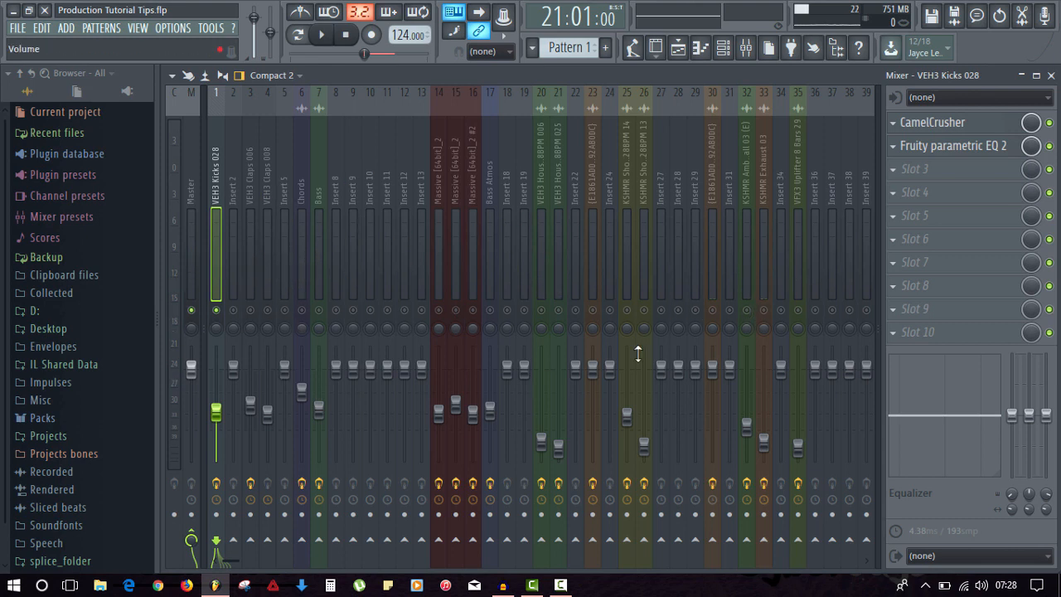
pyautogui.click(300, 240)
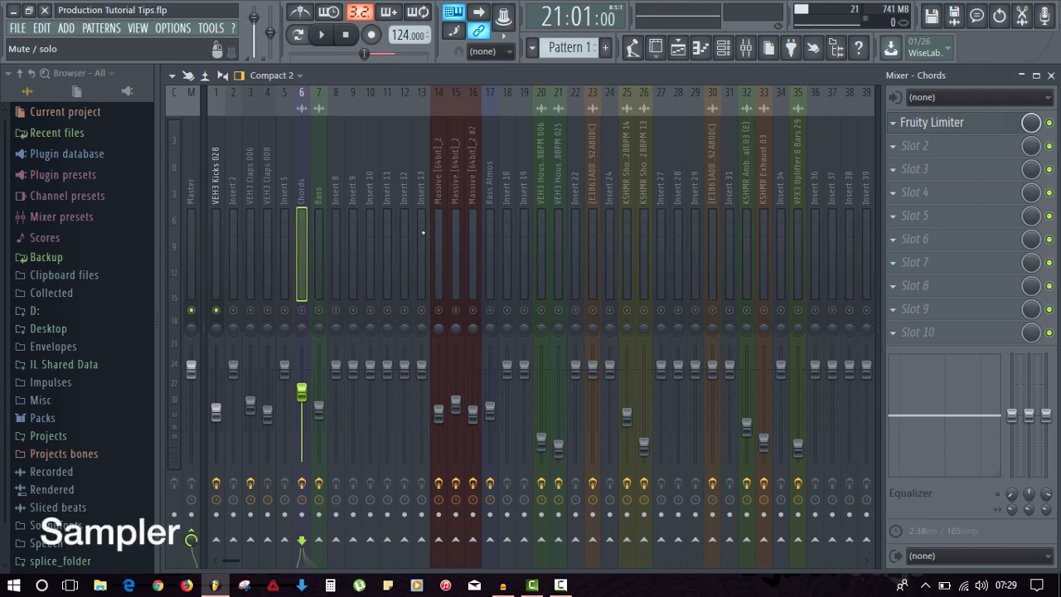
pyautogui.click(1051, 75)
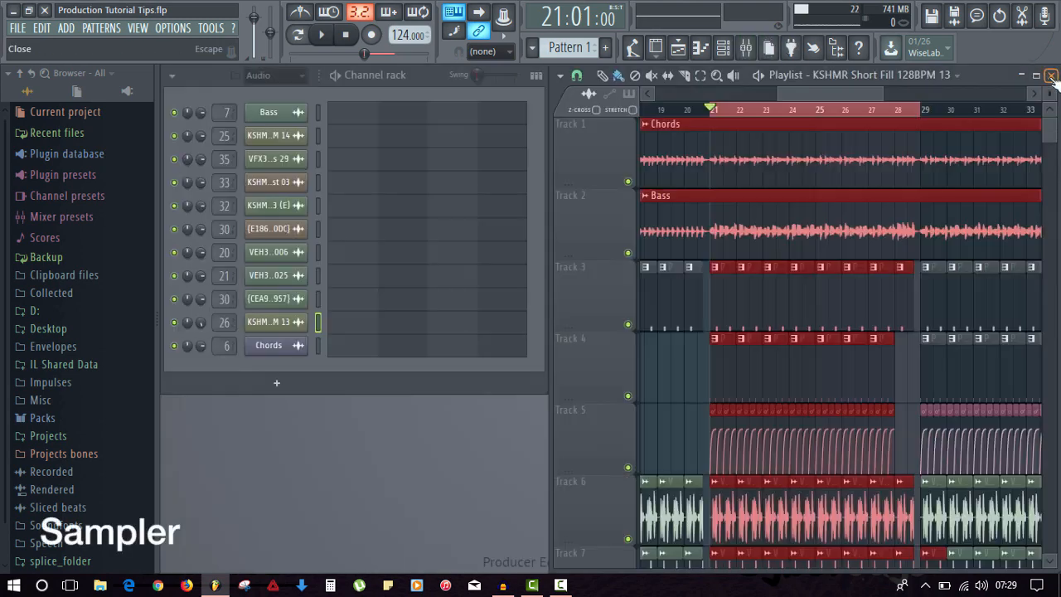
# - Make Pattern 3 active in pattern playback mode and open the piano roll of VEH3 Kicks 028
pyautogui.click(672, 374)
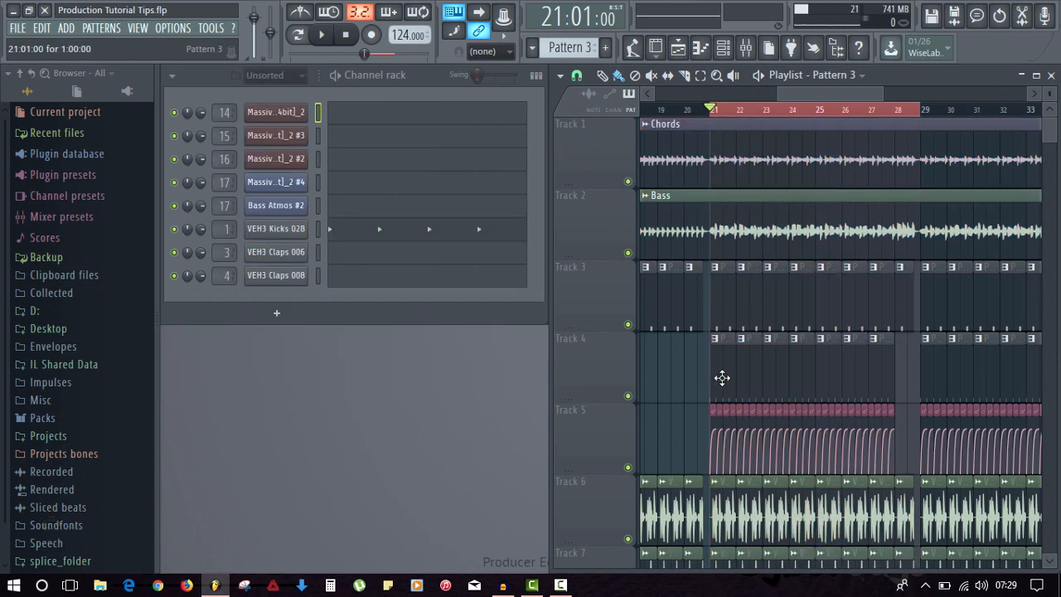
pyautogui.click(297, 34)
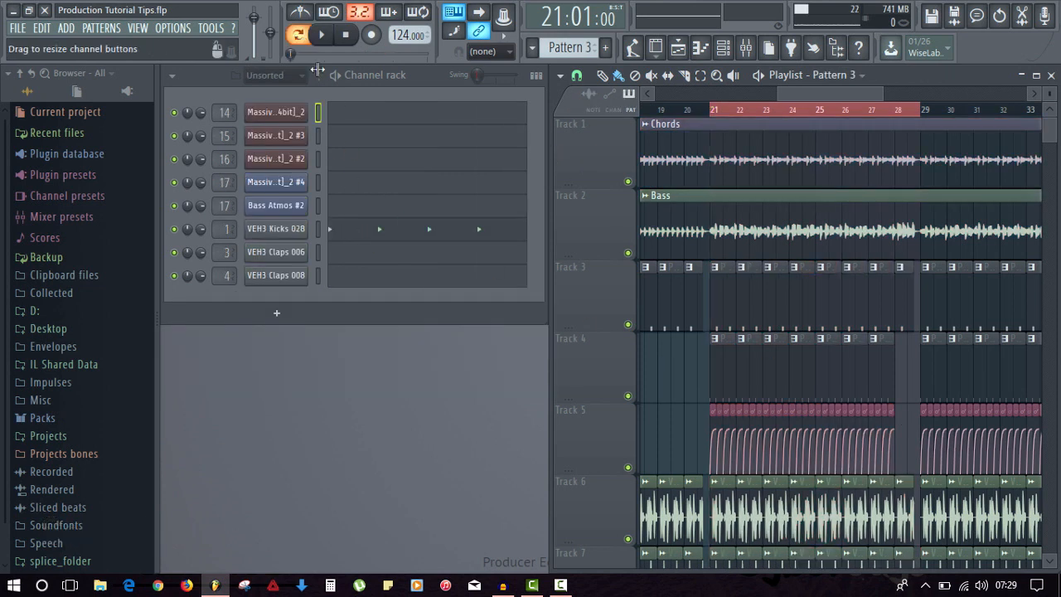
pyautogui.click(362, 234)
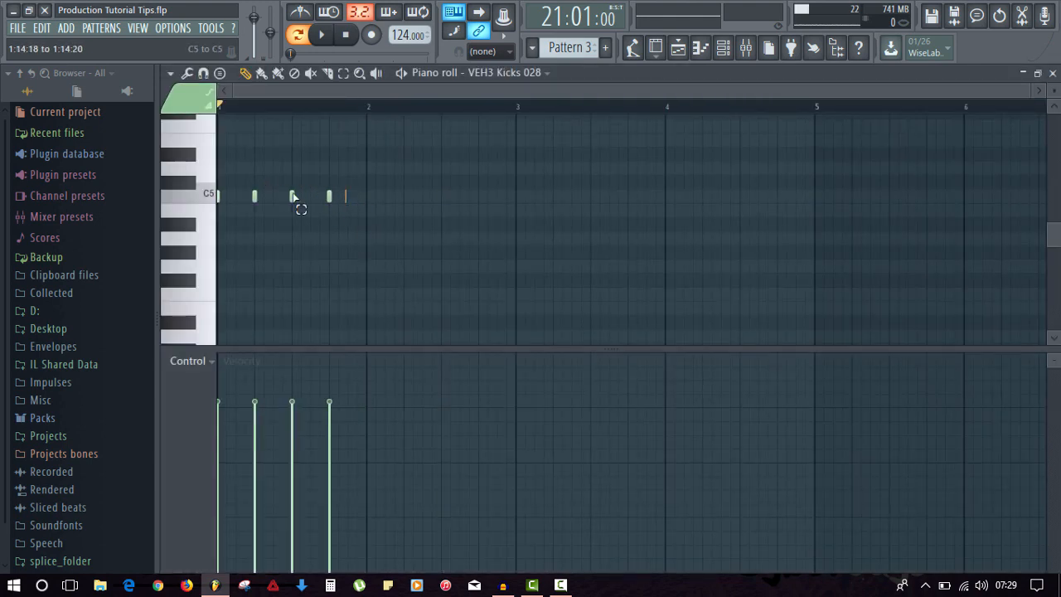
# - Lengthen all four C5 kick notes together, play the pattern, and clear the note selection
pyautogui.hotkey('ctrl', 'a')
pyautogui.moveTo(333, 199); pyautogui.dragTo(343, 201)
pyautogui.press('space')
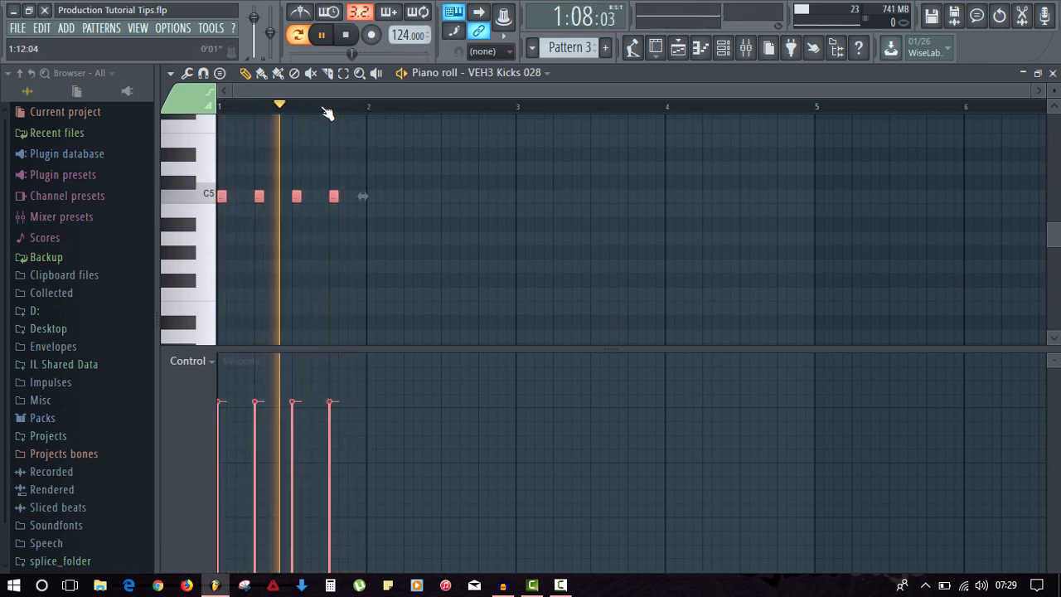
pyautogui.press('space')
pyautogui.click(418, 186)
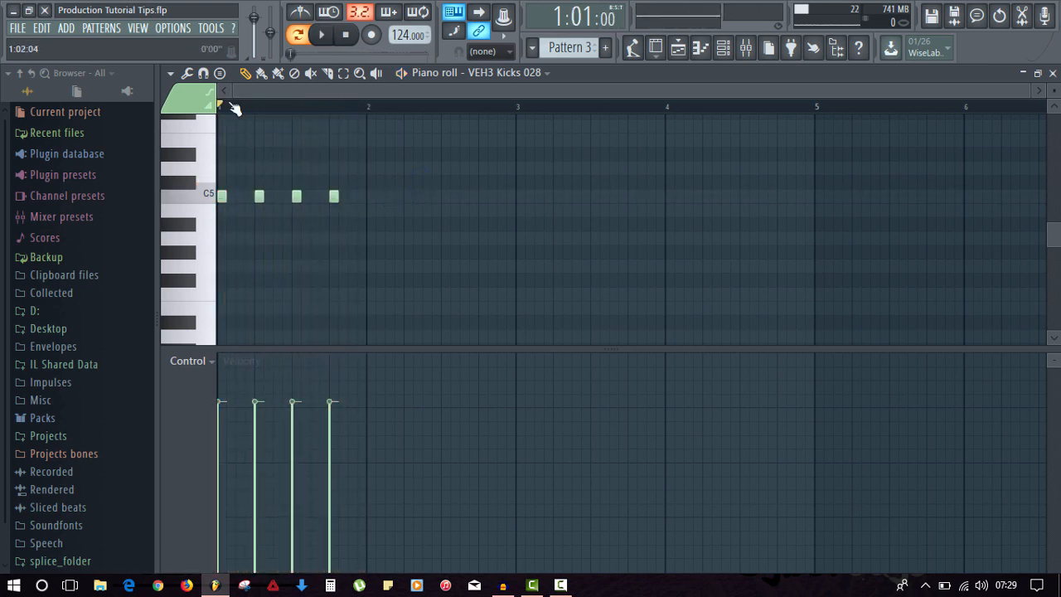
# - Lengthen the first and second kick notes individually, shorten the fourth, and close the piano roll
pyautogui.scroll(2, 227, 107)
pyautogui.moveTo(238, 197); pyautogui.dragTo(255, 200)
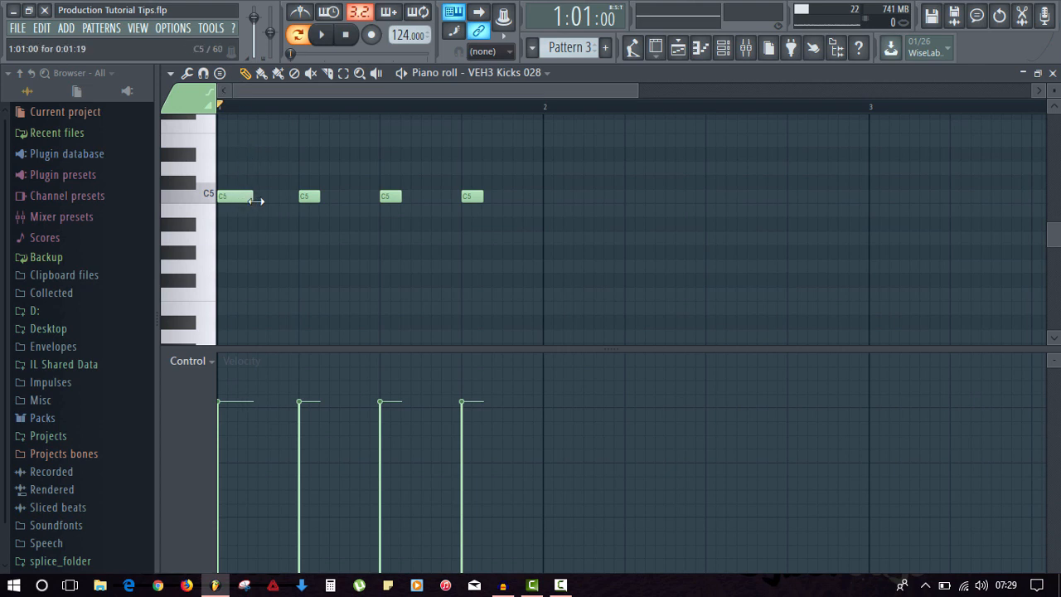
pyautogui.moveTo(319, 201); pyautogui.dragTo(327, 200)
pyautogui.moveTo(481, 195); pyautogui.dragTo(470, 194)
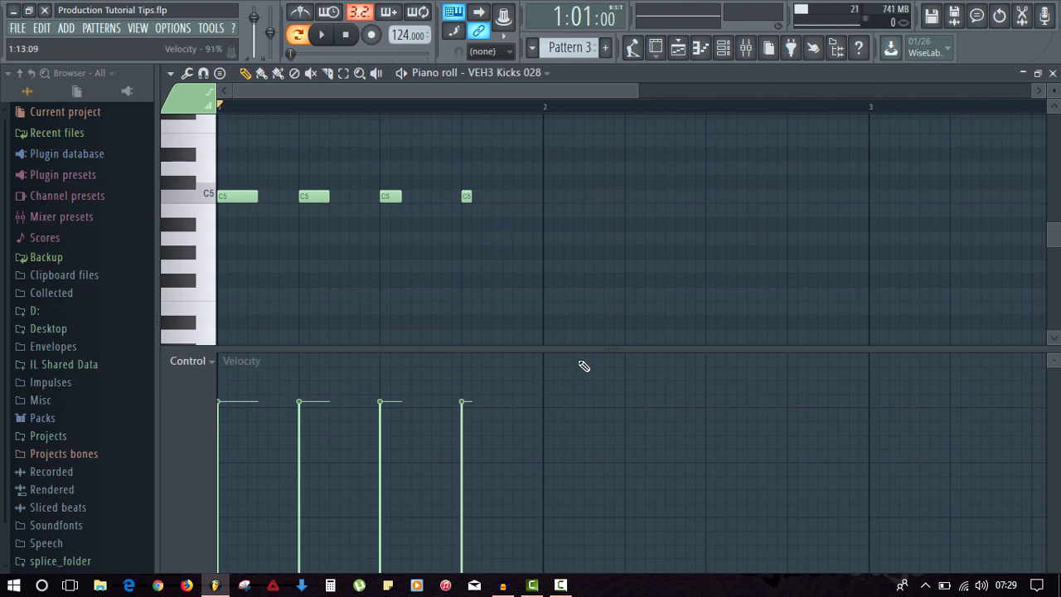
pyautogui.rightClick(632, 220)
# - Open the VEH3 Kicks 028 sampler settings and try a quick fade-in on the sample, returning it to zero
pyautogui.click(305, 228)
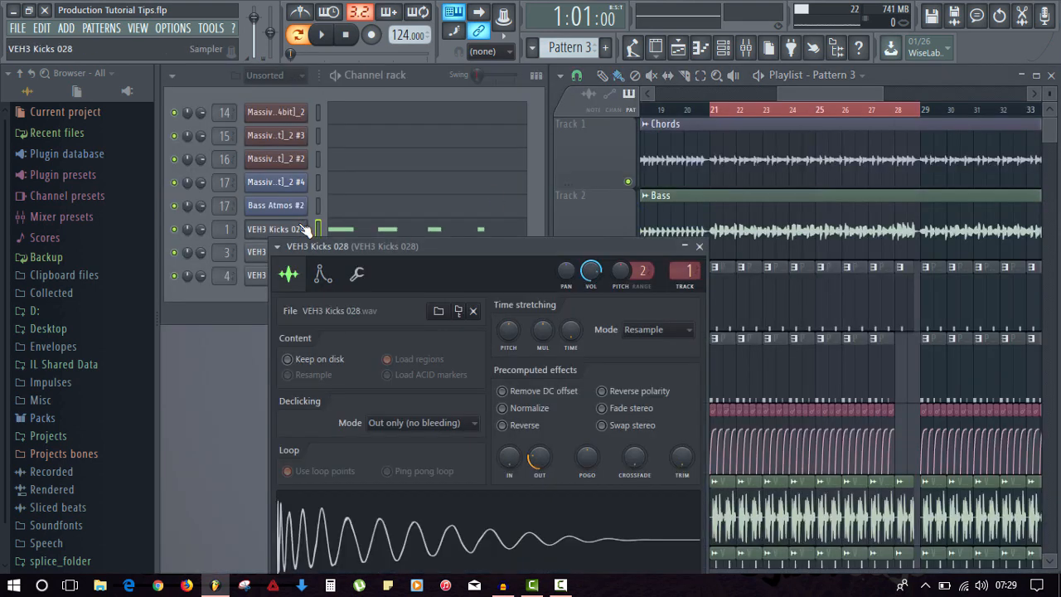
pyautogui.moveTo(448, 247); pyautogui.dragTo(340, 76)
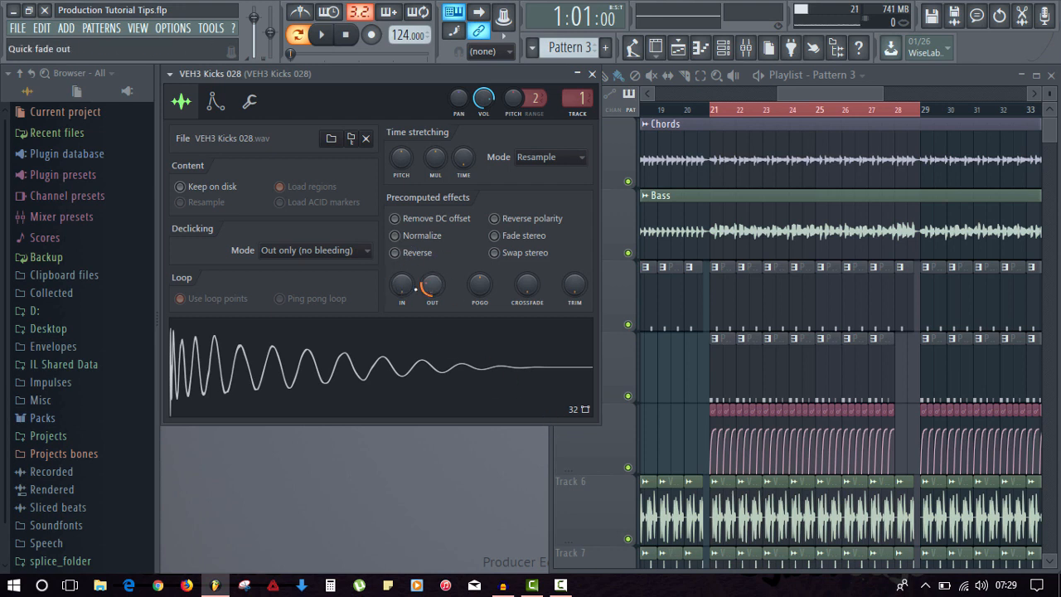
pyautogui.moveTo(430, 286); pyautogui.dragTo(431, 261)
pyautogui.moveTo(411, 287); pyautogui.dragTo(370, 311)
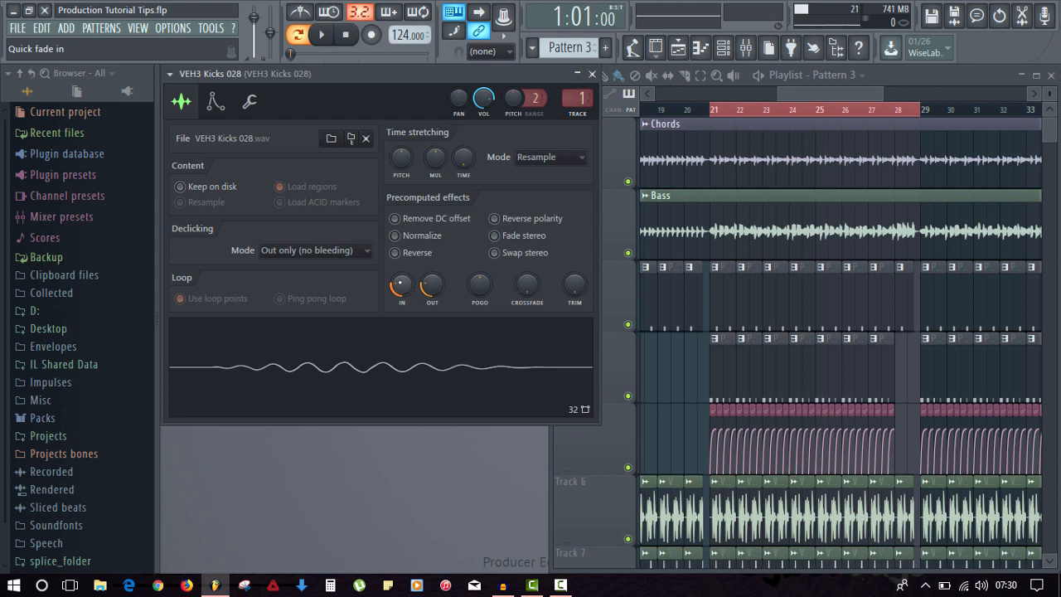
pyautogui.moveTo(404, 289); pyautogui.dragTo(405, 328)
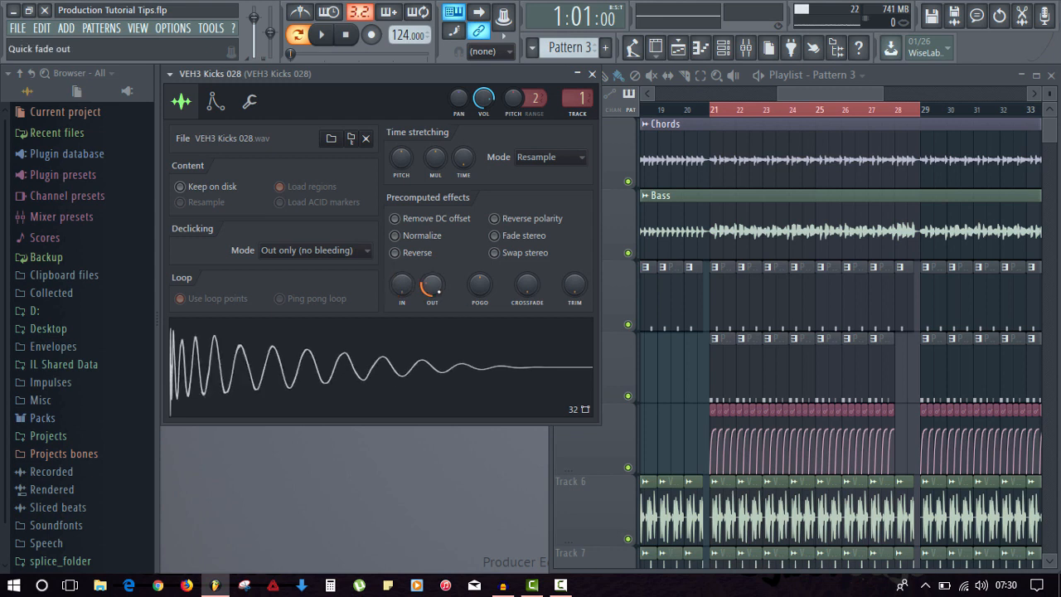
# - Remove the quick fade-out from the kick sample and play the pattern
pyautogui.moveTo(432, 286)
pyautogui.mouseDown()
pyautogui.moveTo(432, 247)
pyautogui.moveTo(431, 281)
pyautogui.mouseUp()
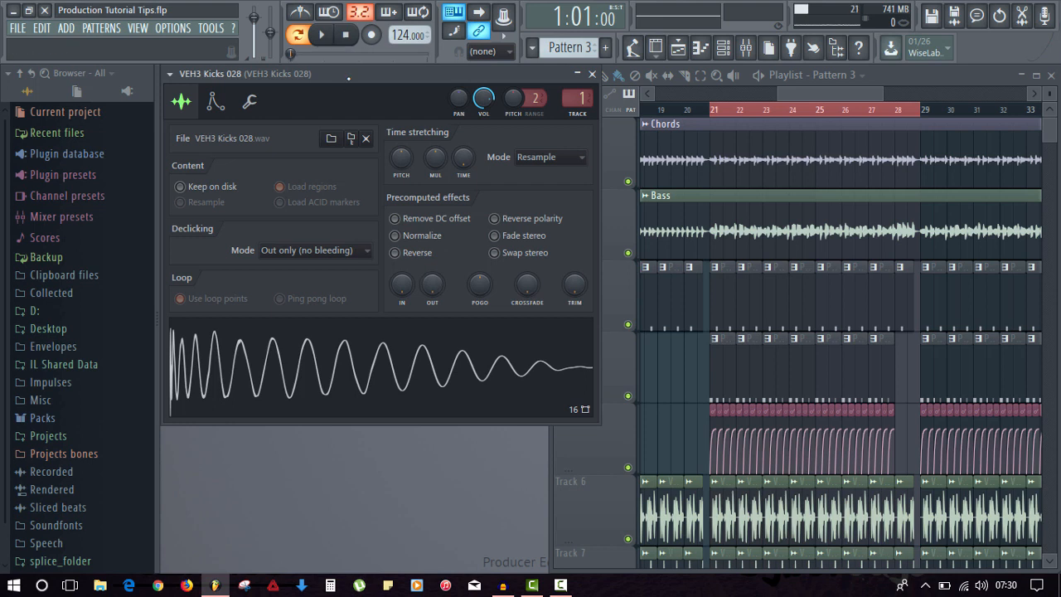
pyautogui.press('space')
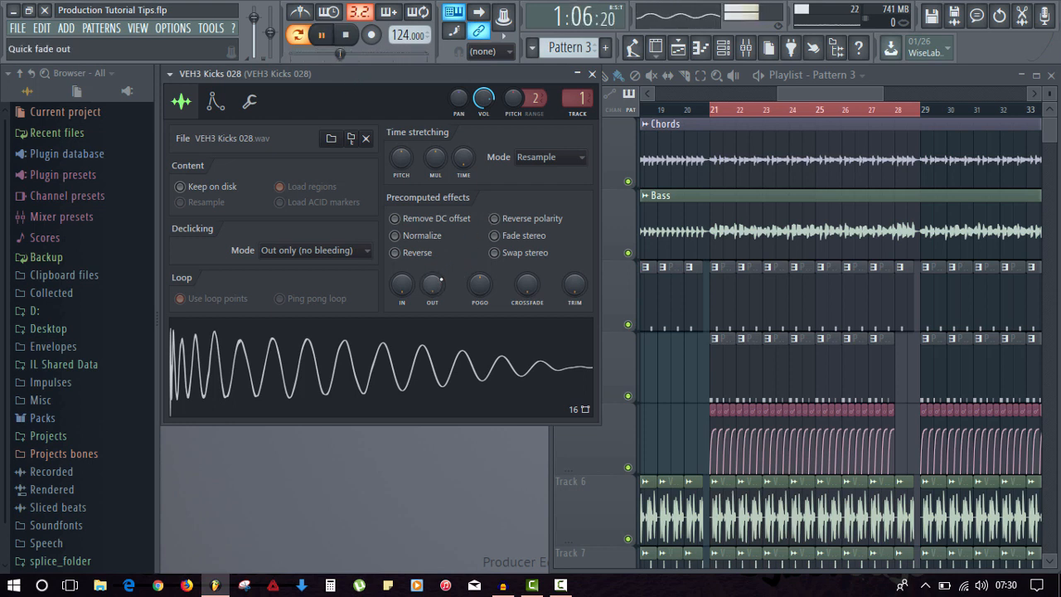
pyautogui.press('space')
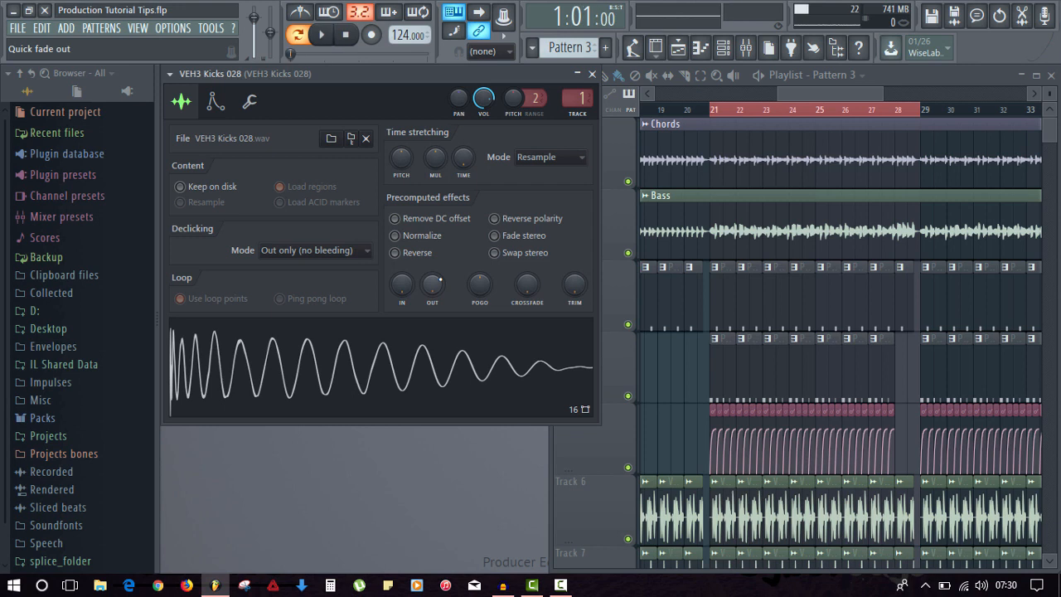
# - Try the kick sample's quick fade-out at maximum during playback and reduce it to 25%
pyautogui.moveTo(432, 284); pyautogui.dragTo(423, 231)
pyautogui.press('space')
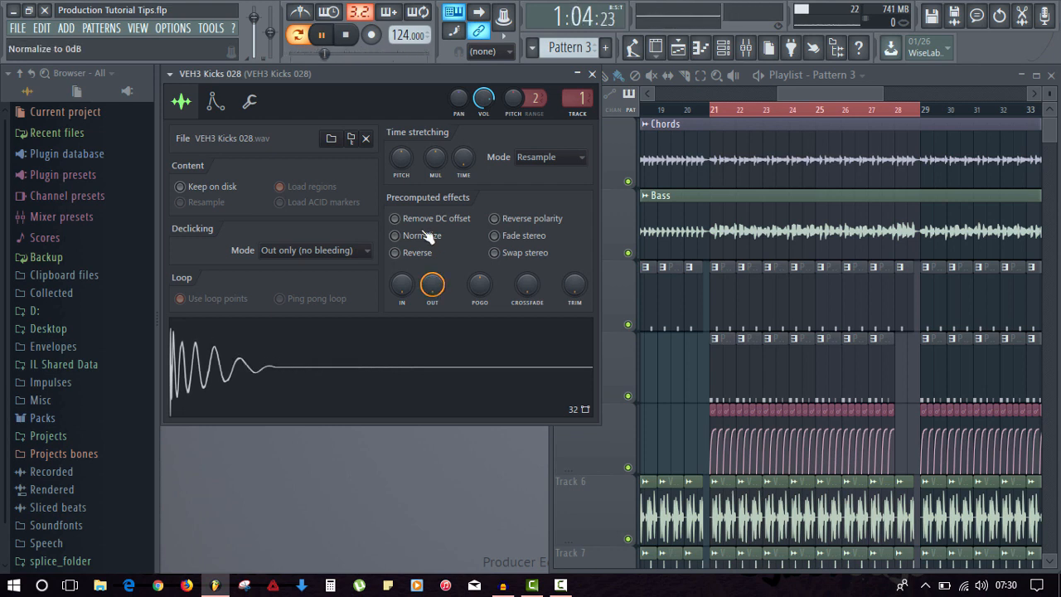
pyautogui.moveTo(431, 285); pyautogui.dragTo(432, 304)
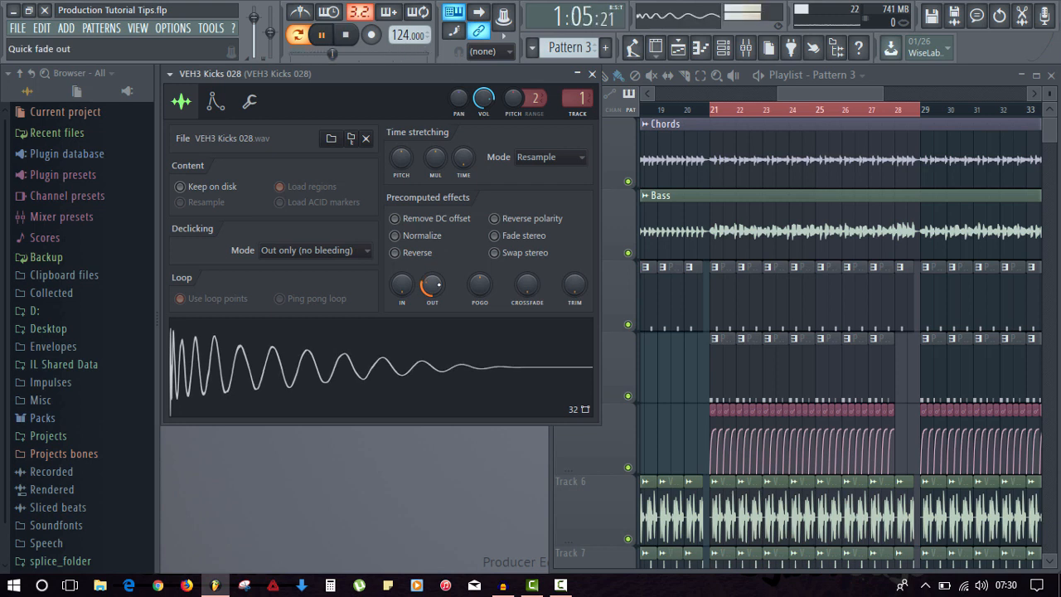
pyautogui.press('space')
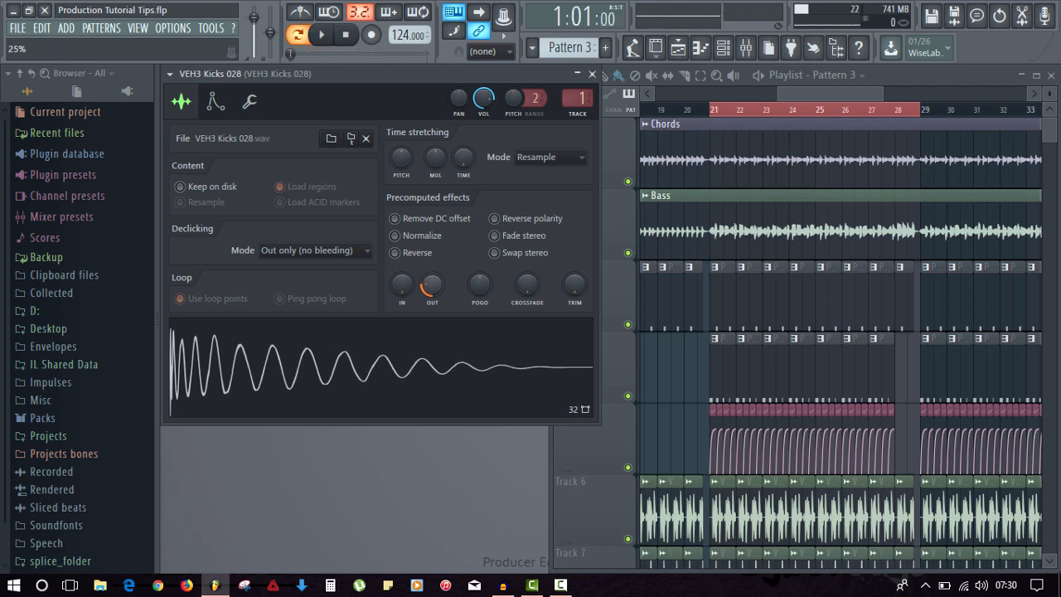
# - Drop the kick's quick fade-out to 0%, raise it partway again, and play the pattern
pyautogui.moveTo(432, 284); pyautogui.dragTo(432, 321)
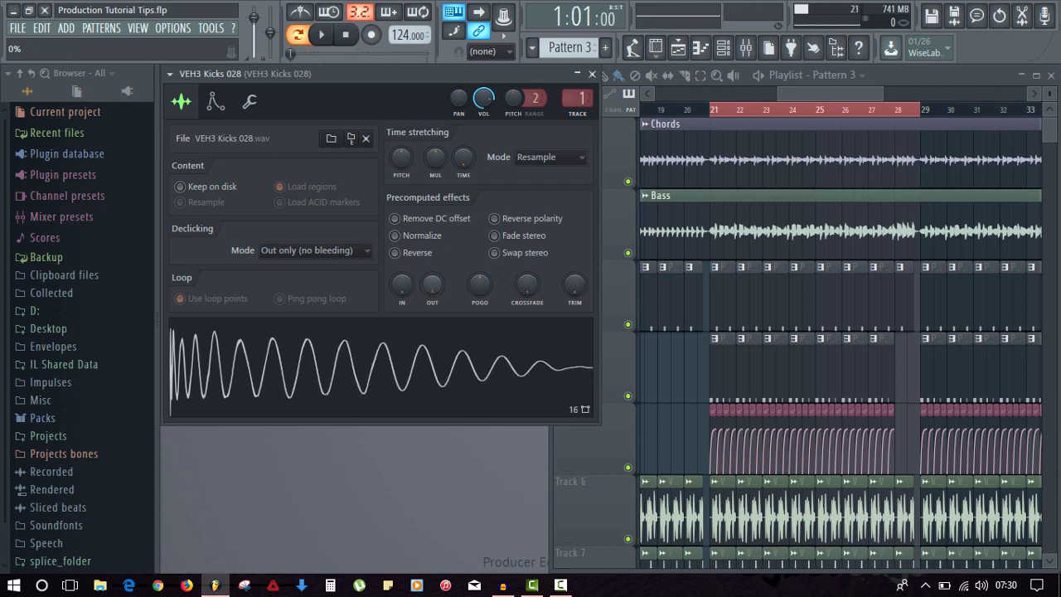
pyautogui.moveTo(432, 284); pyautogui.dragTo(432, 271)
pyautogui.press('space')
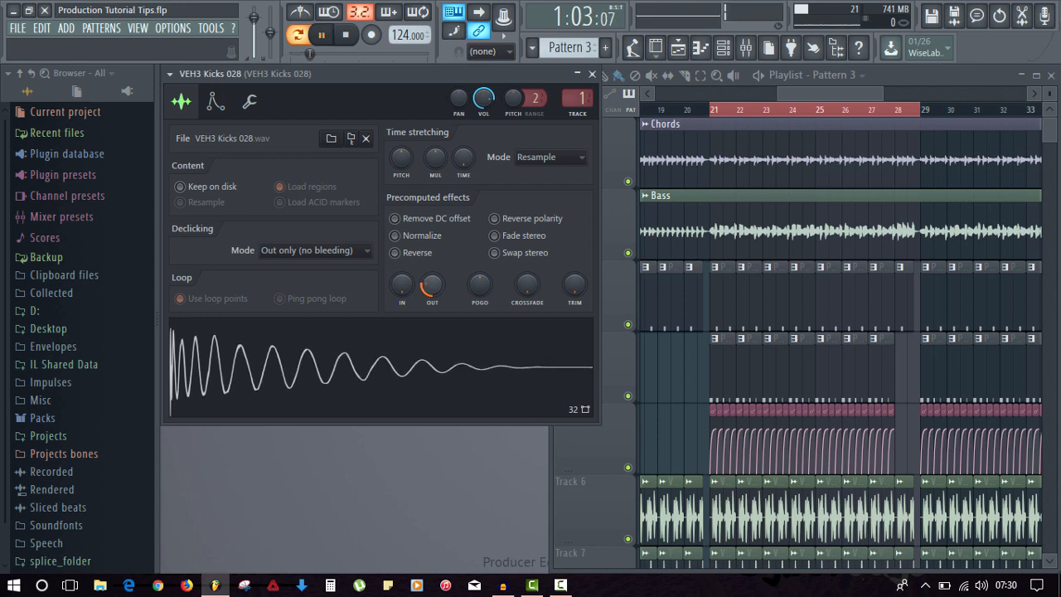
pyautogui.press('space')
# - Turn on Normalize for the kick sample, try raised quick fade-ins, and finish with zero fade-in and a 27% fade-out
pyautogui.click(404, 236)
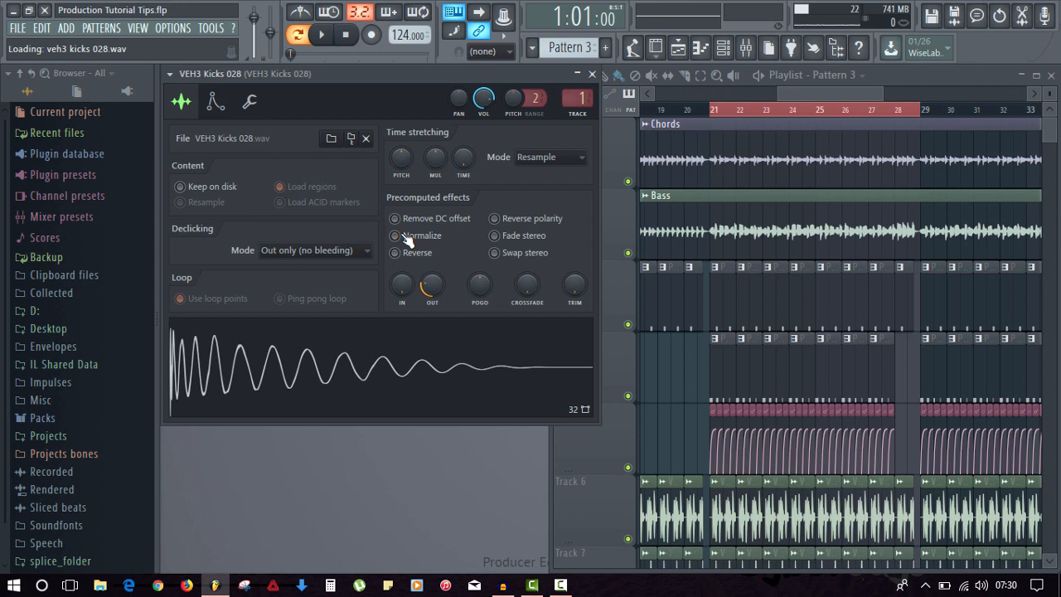
pyautogui.moveTo(401, 284); pyautogui.dragTo(401, 315)
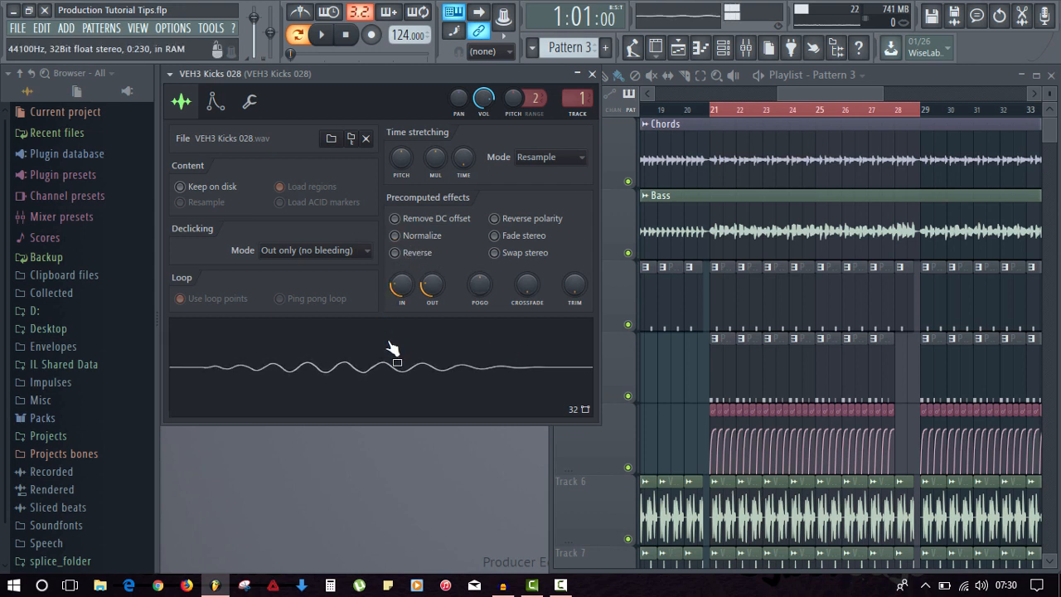
pyautogui.click(398, 237)
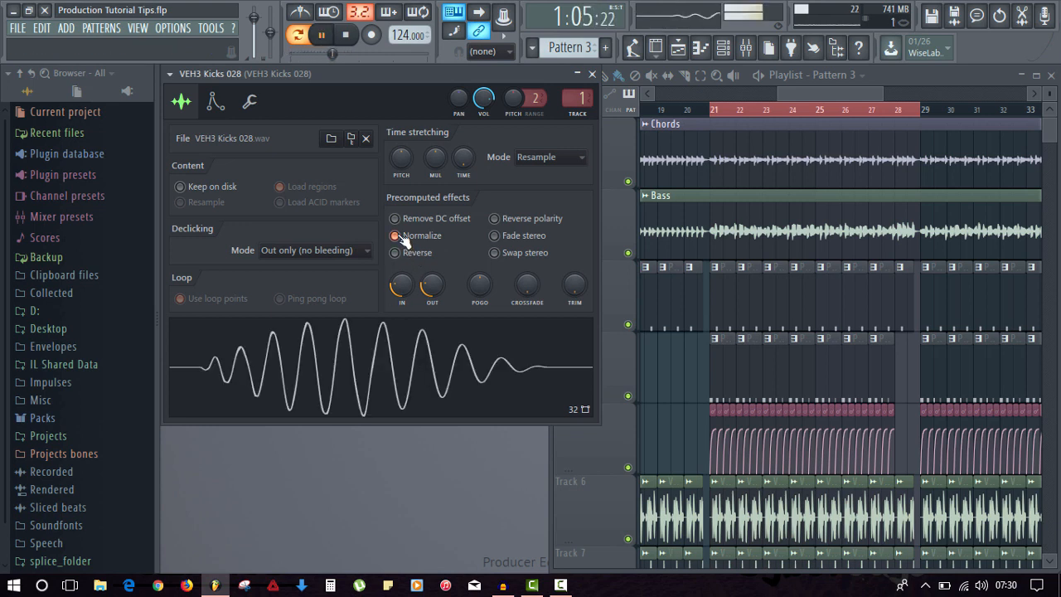
pyautogui.moveTo(402, 289); pyautogui.dragTo(432, 319)
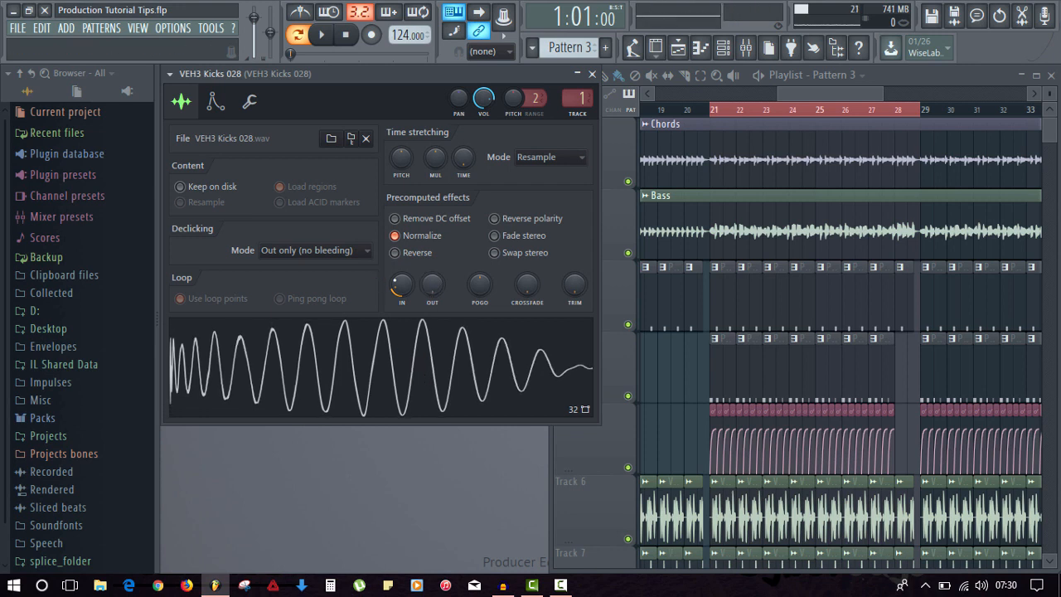
pyautogui.moveTo(402, 284); pyautogui.dragTo(438, 276)
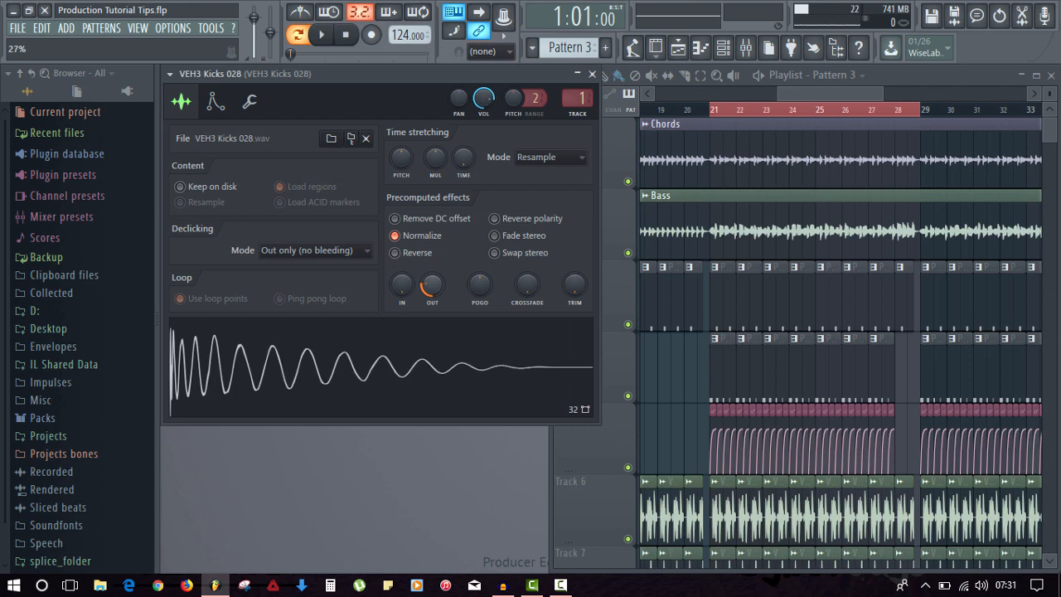
# - Look over the kick sampler's volume envelope settings, then close the sampler
pyautogui.click(219, 106)
pyautogui.click(188, 104)
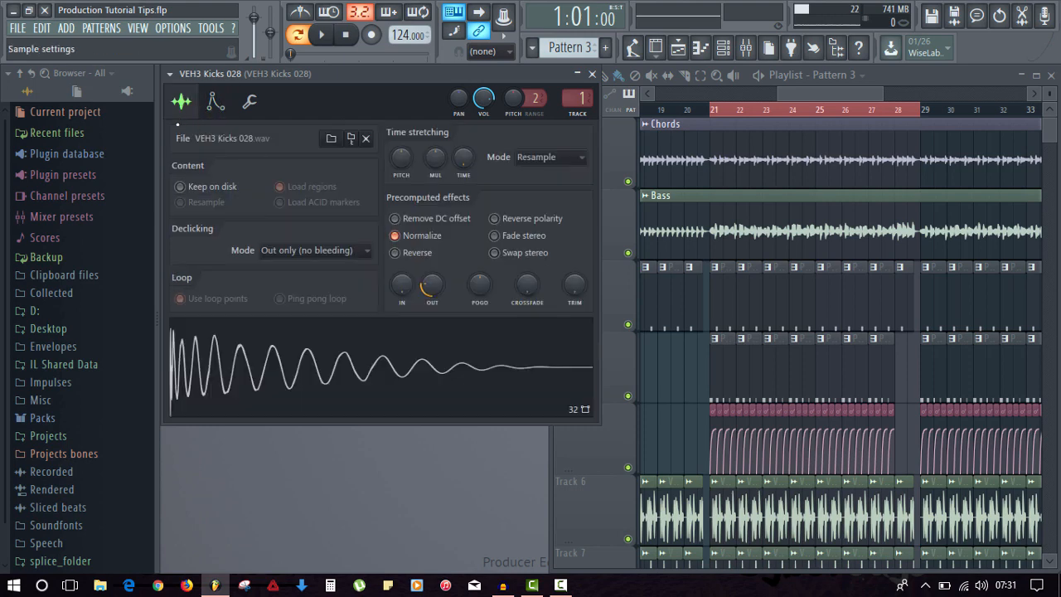
pyautogui.click(217, 103)
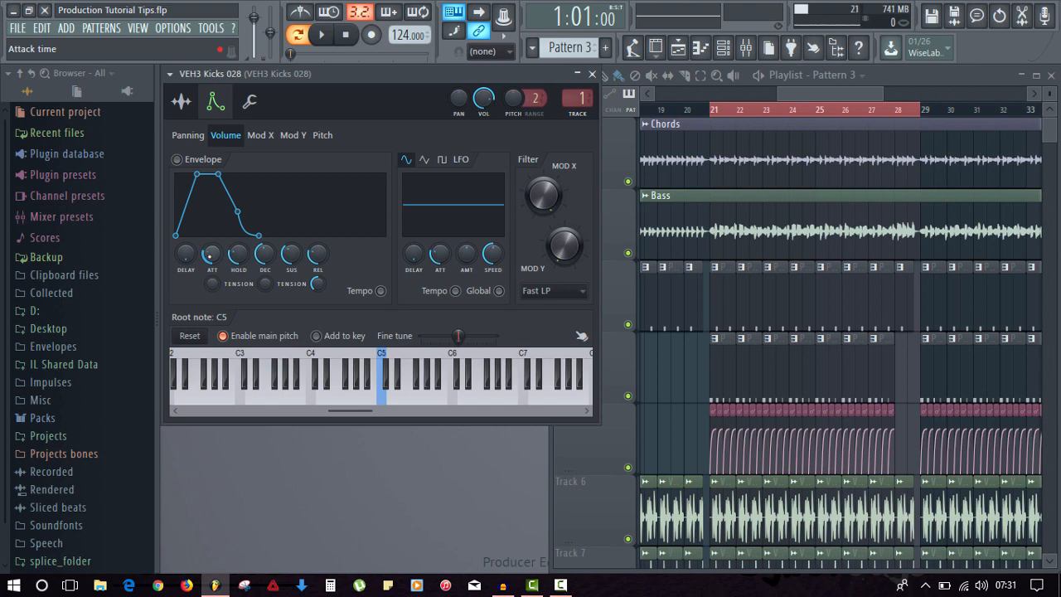
pyautogui.click(591, 73)
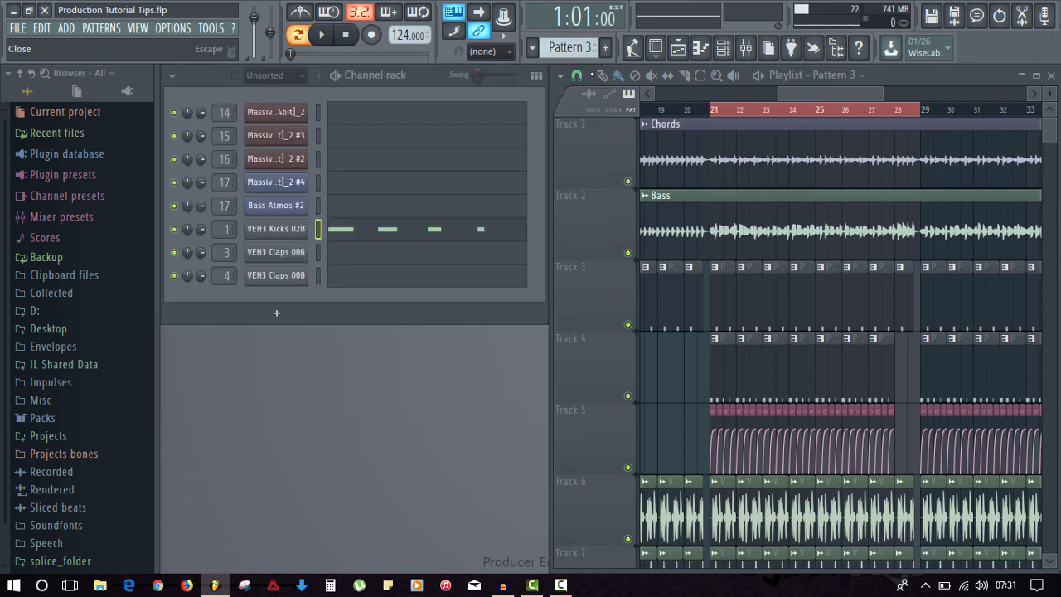
# - Open the VEH3 Kicks 028 piano roll and try a shorter length for the third C5 note
pyautogui.click(362, 232)
pyautogui.scroll(5, 249, 118)
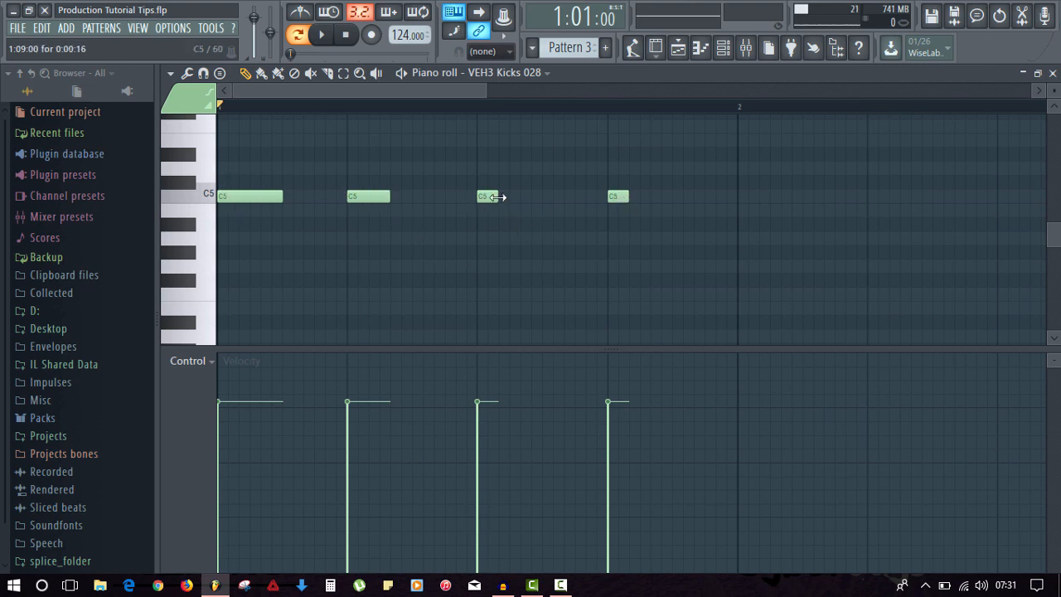
pyautogui.rightClick(766, 265)
pyautogui.rightClick(766, 264)
# - Reopen the kick's volume envelope settings and audition the pattern
pyautogui.click(276, 229)
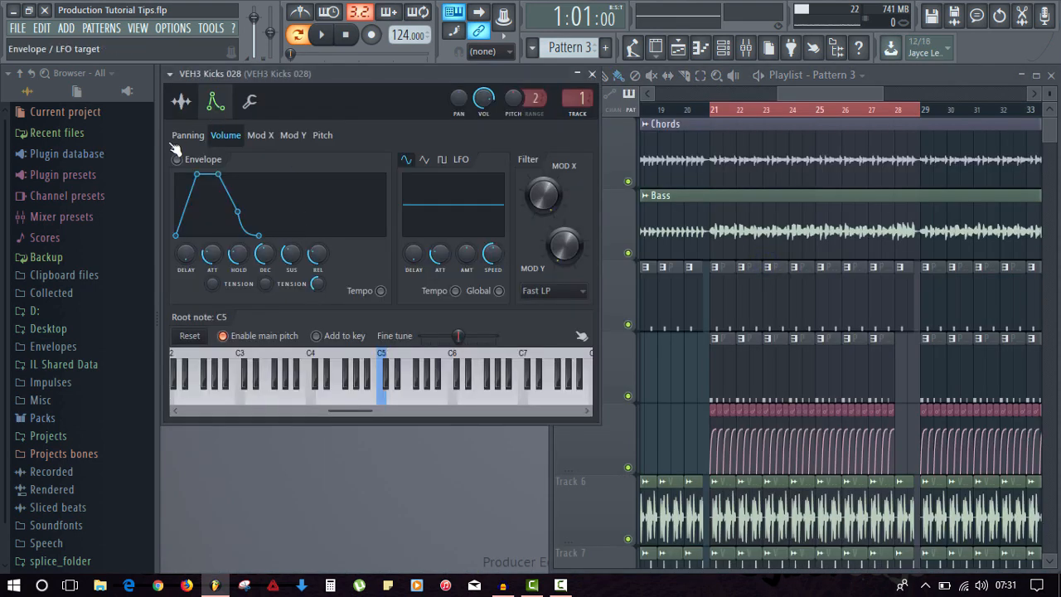
pyautogui.press('space')
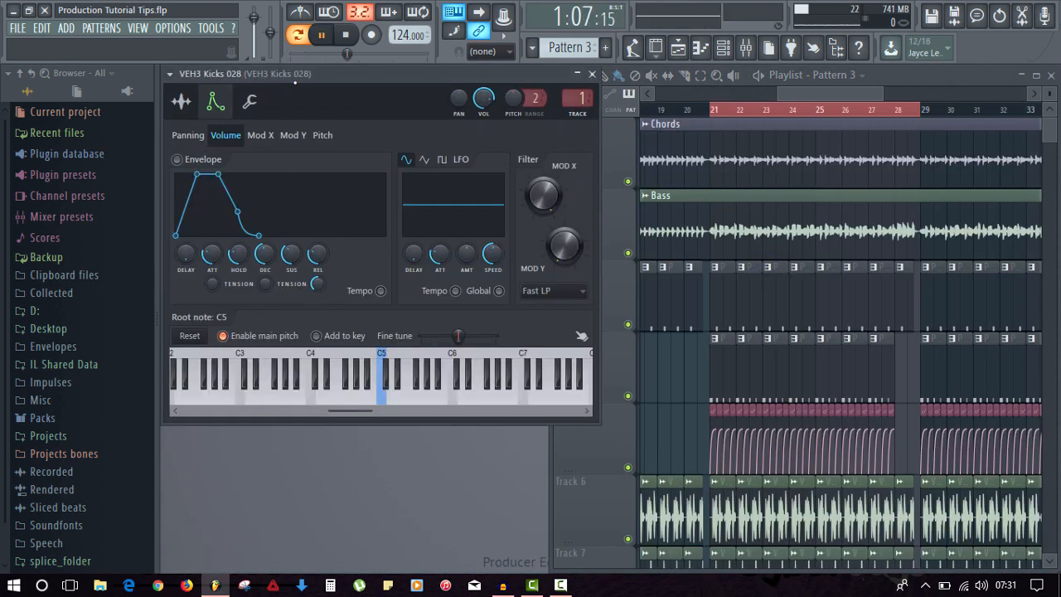
pyautogui.press('space')
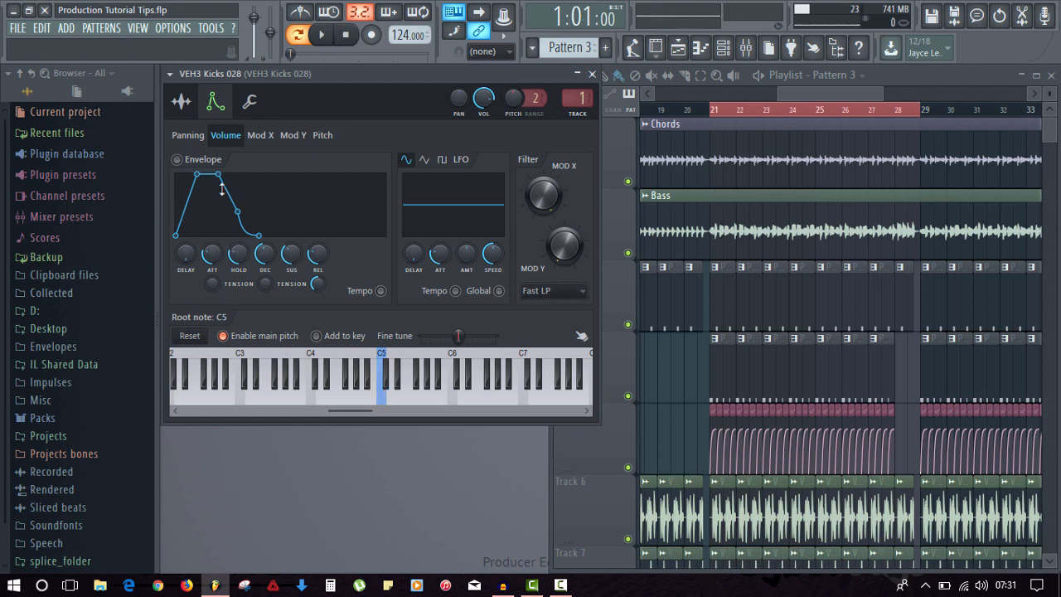
# - Enable the kick's volume envelope and set attack, hold, sustain and release to zero with a short decay
pyautogui.click(184, 161)
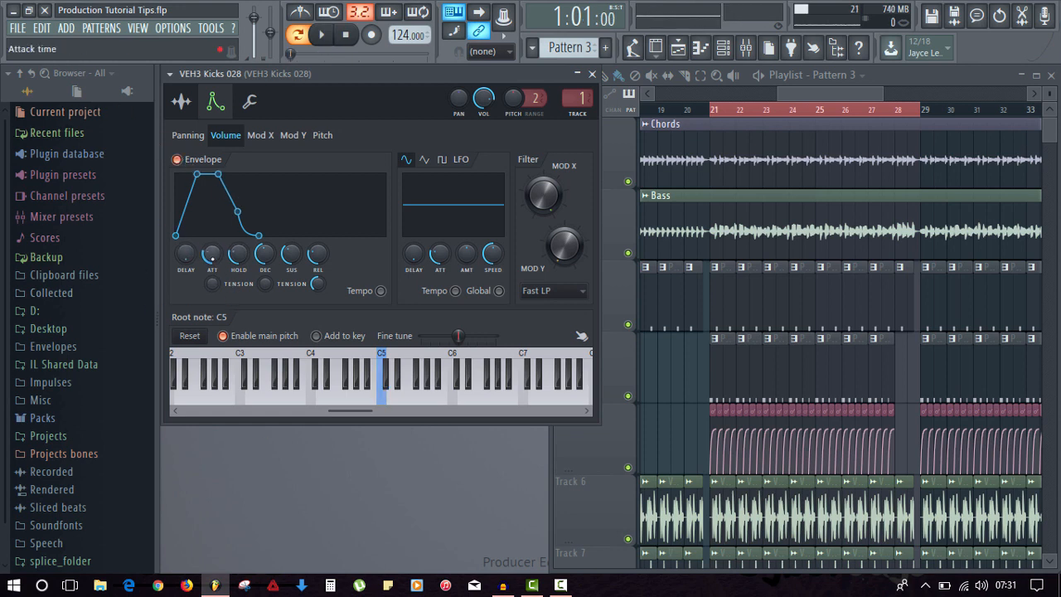
pyautogui.moveTo(212, 254); pyautogui.dragTo(212, 282)
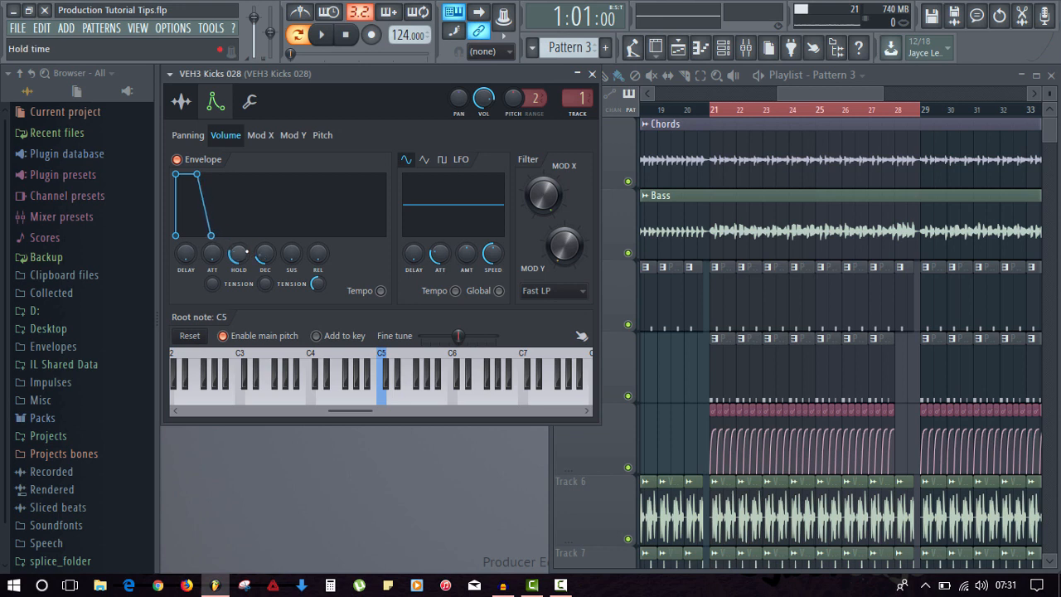
pyautogui.moveTo(239, 253); pyautogui.dragTo(238, 273)
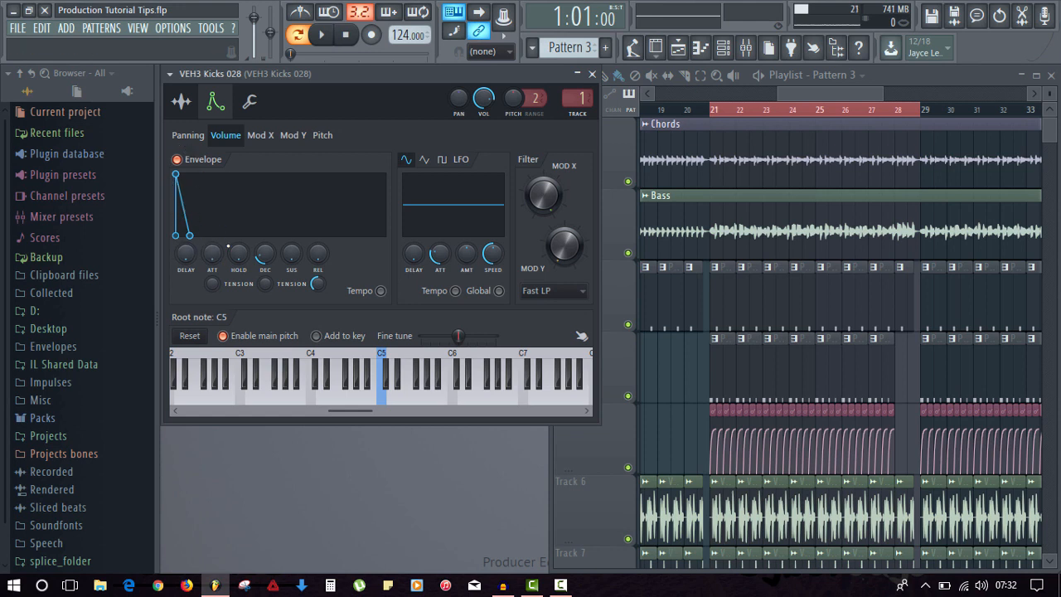
# - Play the pattern while adjusting the kick envelope's decay and trying a short hold, ending with zero hold and a short decay
pyautogui.press('space')
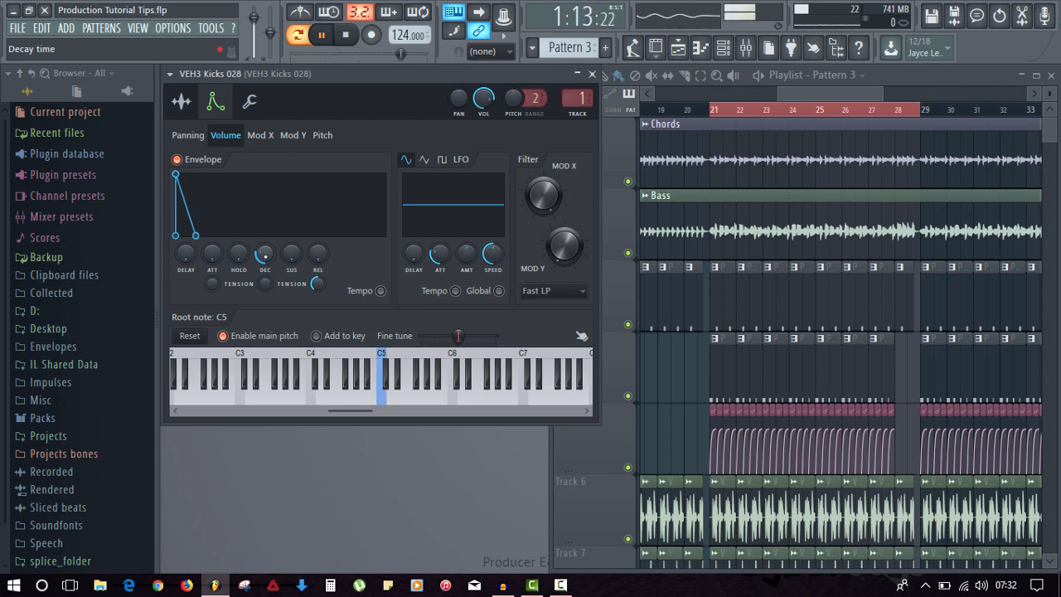
pyautogui.press('space')
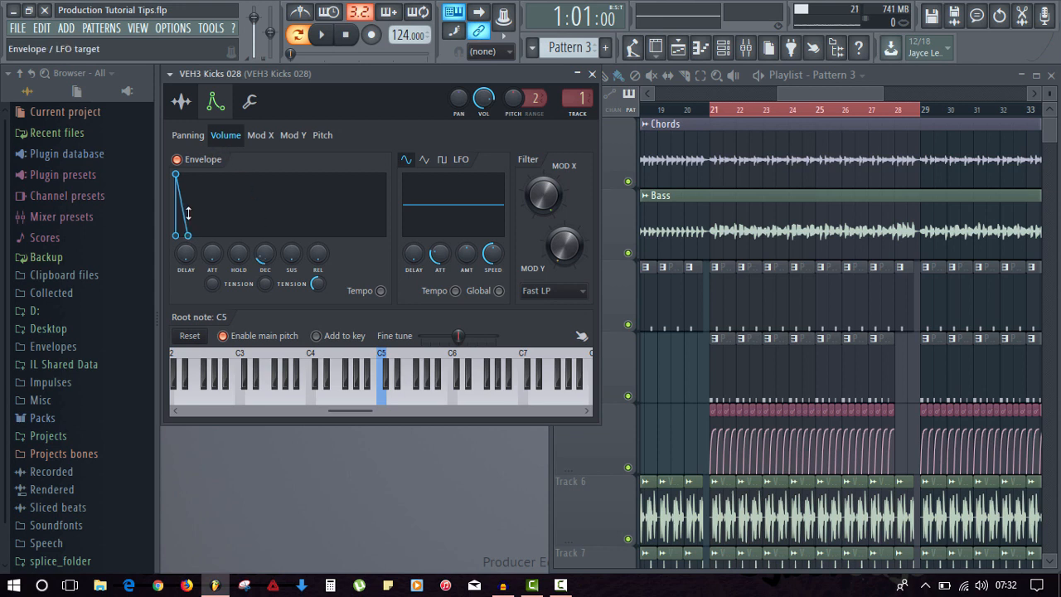
pyautogui.press('space')
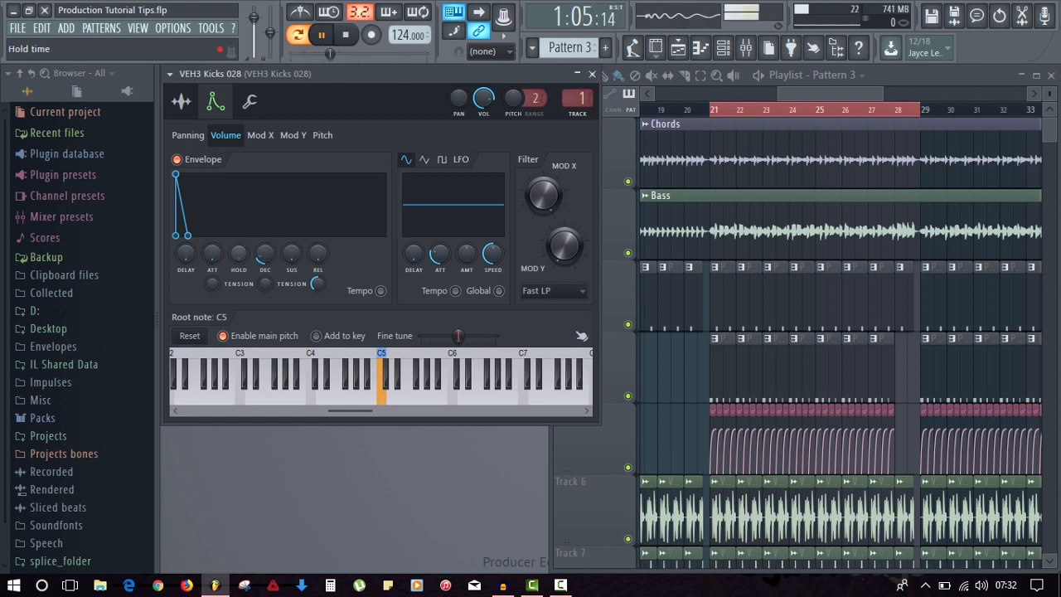
pyautogui.moveTo(239, 253); pyautogui.dragTo(265, 262)
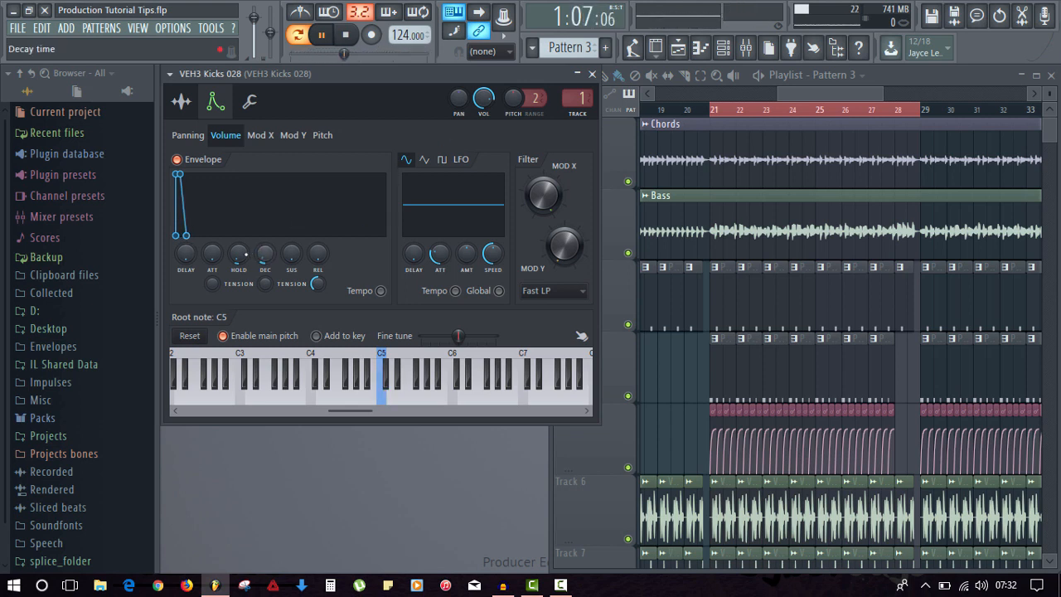
pyautogui.moveTo(238, 254); pyautogui.dragTo(265, 247)
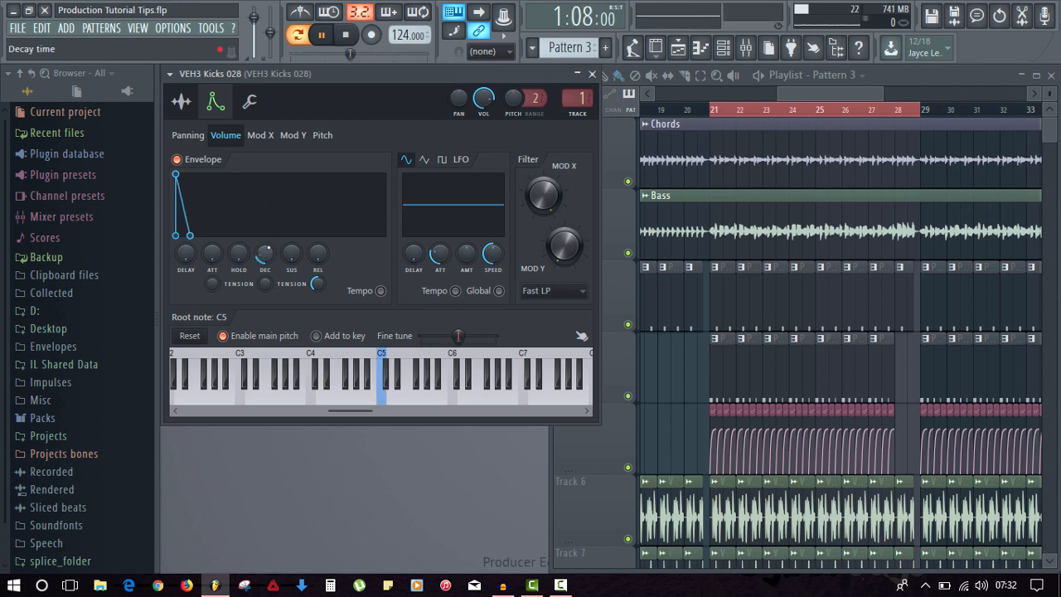
pyautogui.press('space')
# - Shorten the second and third kick notes in the piano roll, trim the fourth to about 0:00:06, and play the pattern
pyautogui.click(592, 74)
pyautogui.click(373, 232)
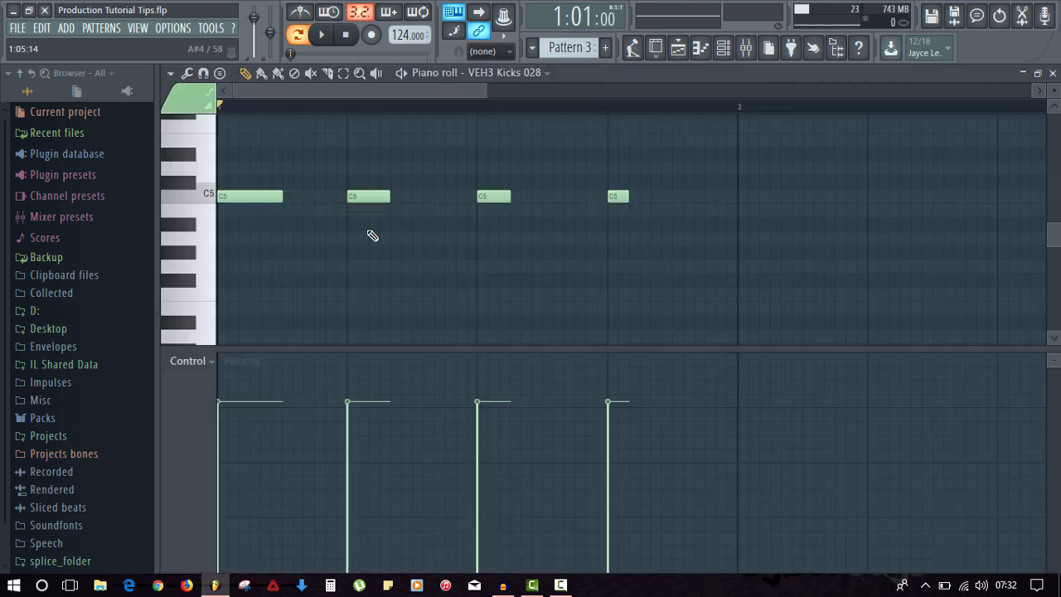
pyautogui.scroll(-3, 270, 227)
pyautogui.scroll(3, 254, 118)
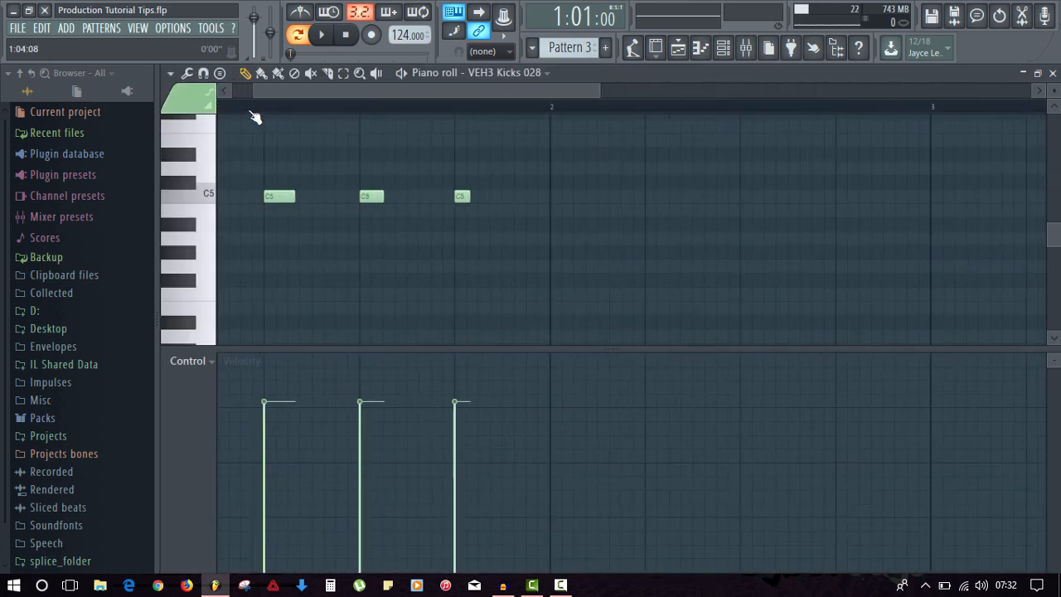
pyautogui.moveTo(293, 91); pyautogui.dragTo(256, 91)
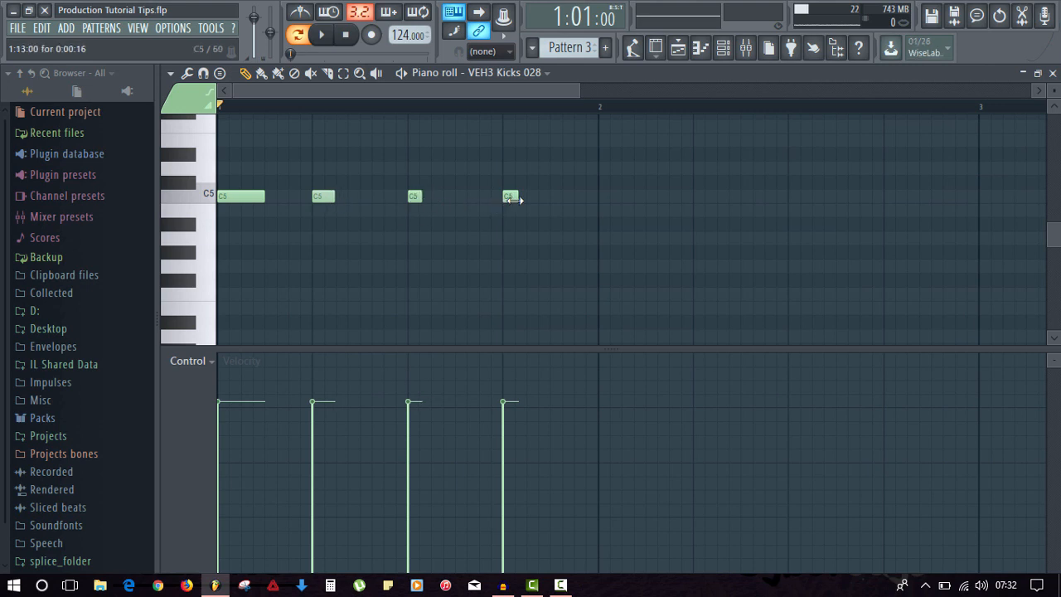
pyautogui.press('space')
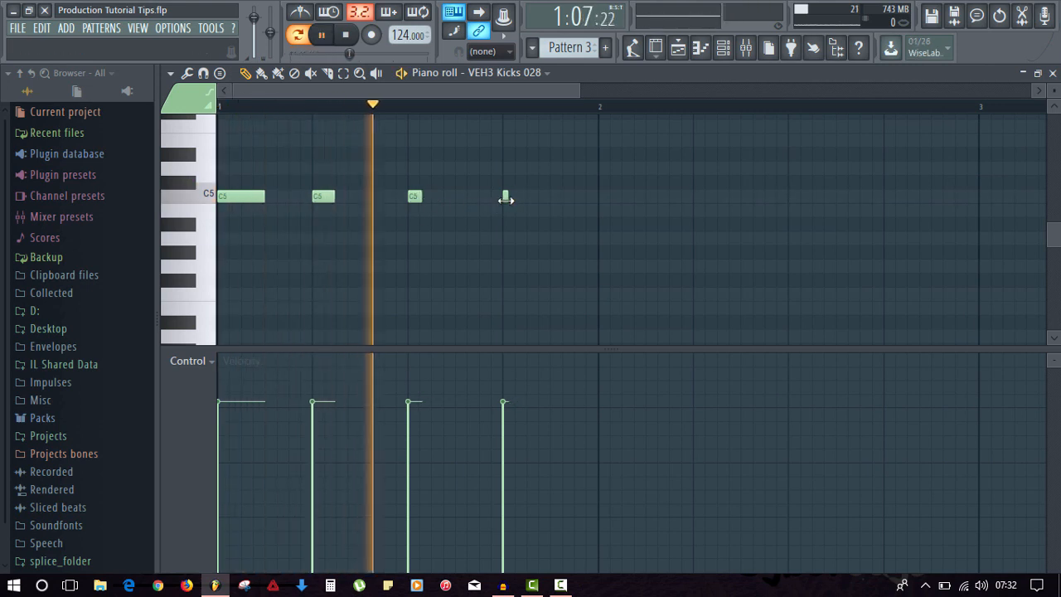
pyautogui.press('space')
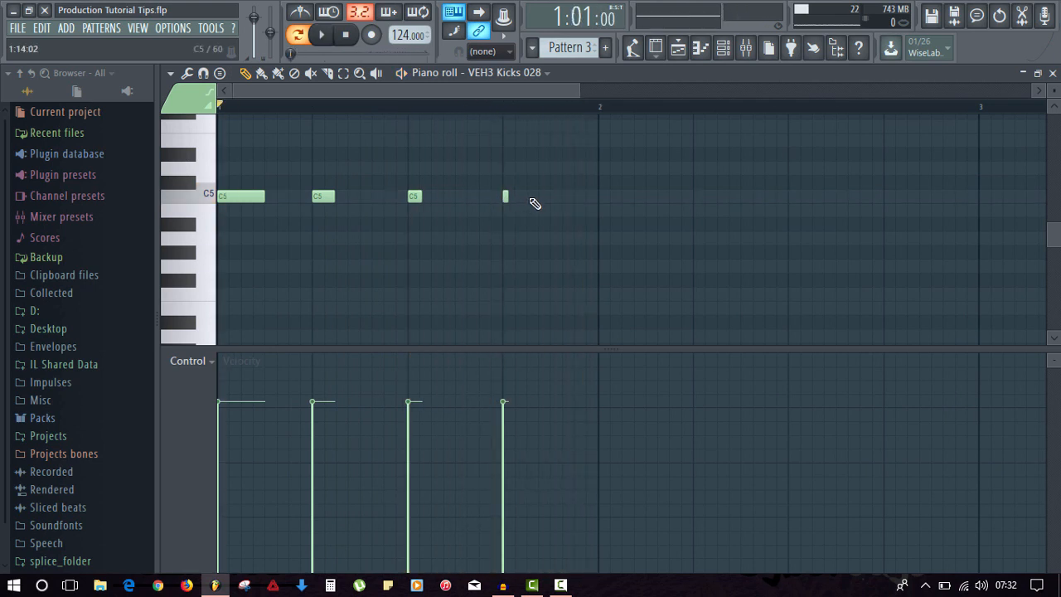
# - Try three extra short C5 kick notes after the fourth note during playback, then delete them
pyautogui.click(532, 197)
pyautogui.click(555, 198)
pyautogui.click(572, 197)
pyautogui.press('space')
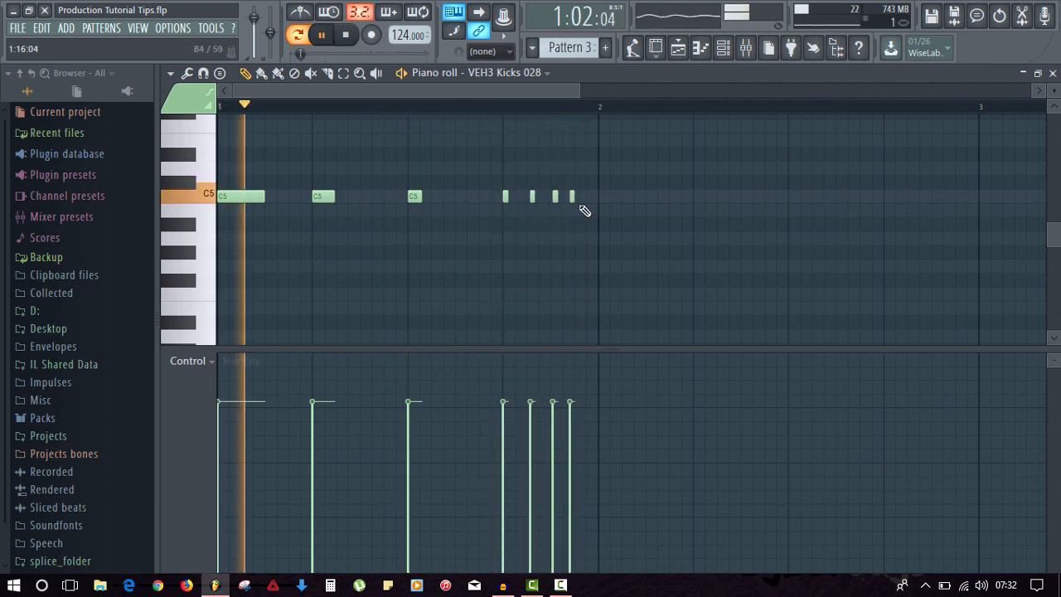
pyautogui.rightClick(571, 197)
pyautogui.rightClick(555, 197)
pyautogui.rightClick(532, 197)
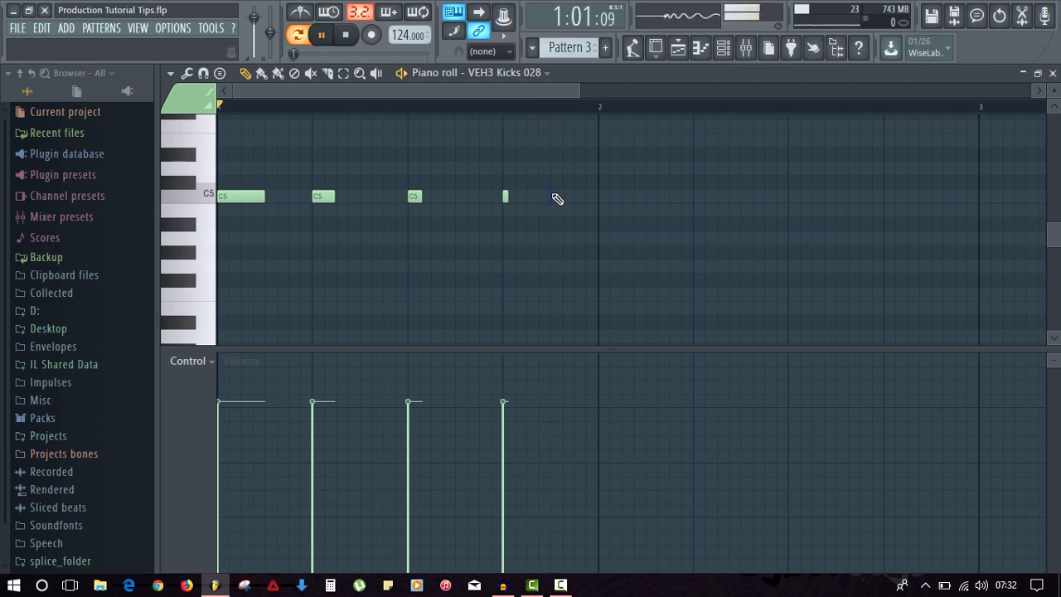
# - Try two extra short C5 kick notes near the end of bar 1 during playback, then delete both
pyautogui.click(551, 197)
pyautogui.click(573, 196)
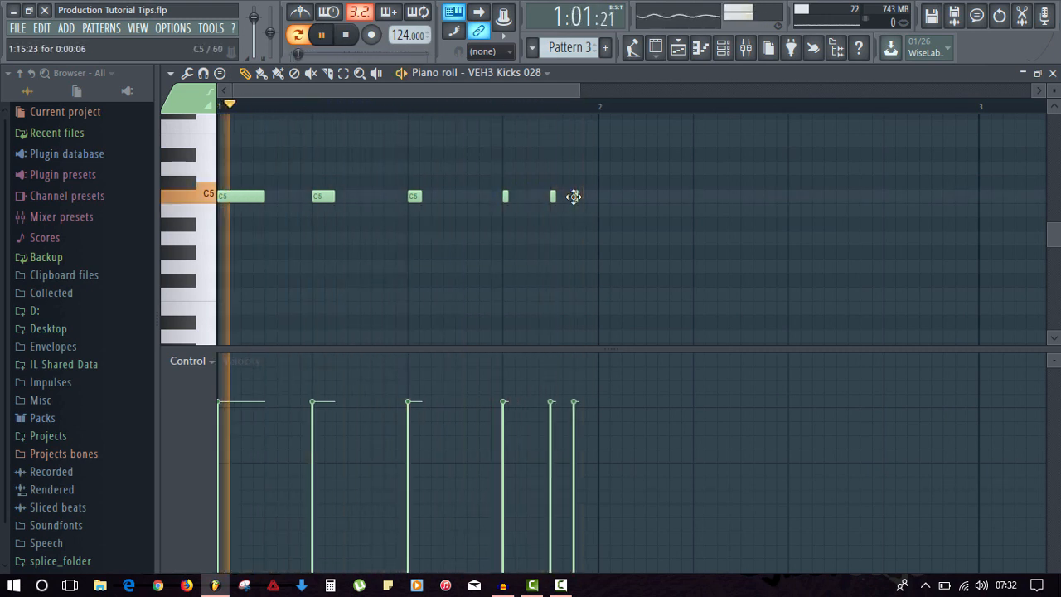
pyautogui.press('space')
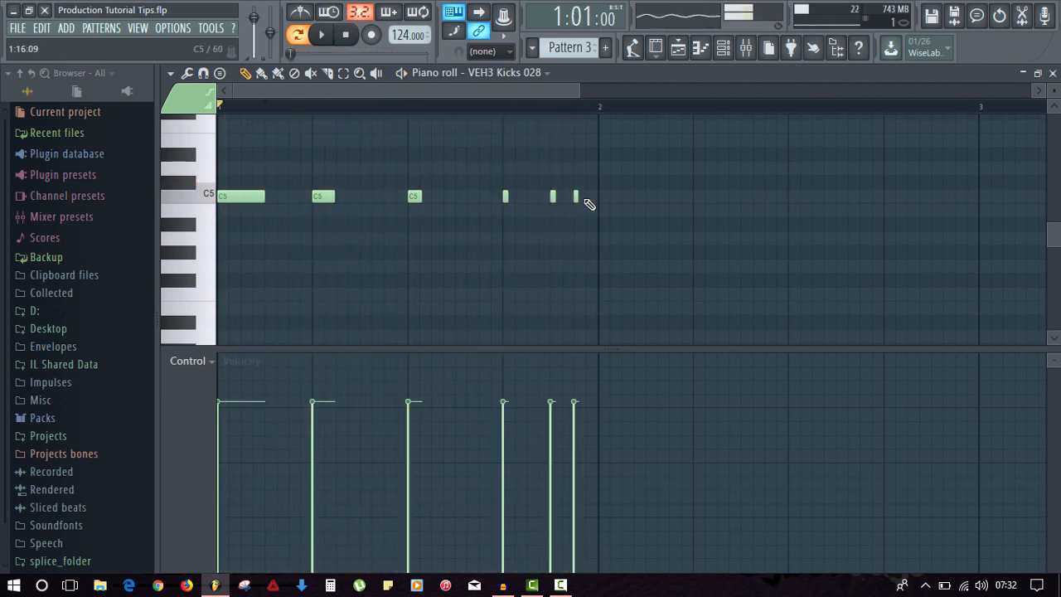
pyautogui.rightClick(576, 197)
pyautogui.rightClick(553, 196)
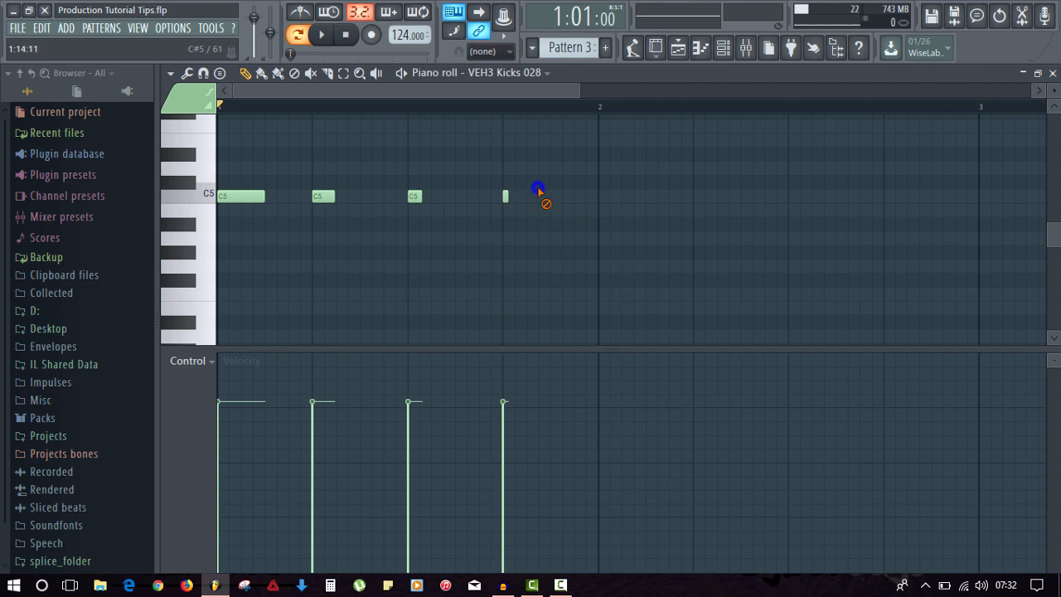
# - Reopen the kick's volume envelope, try a slight attack during playback, and replace it with a slight delay
pyautogui.press('F7')
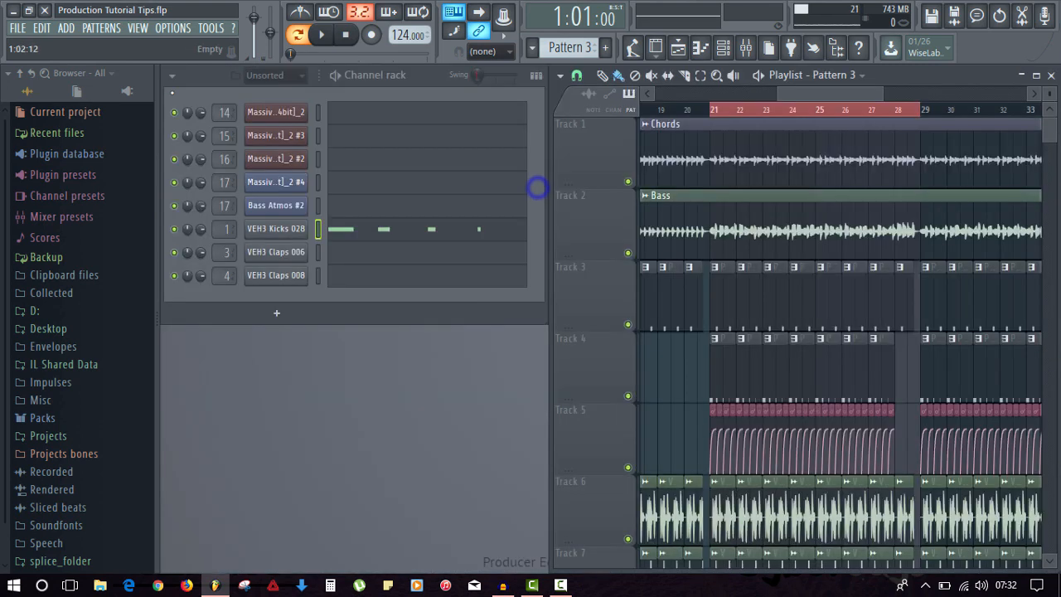
pyautogui.click(291, 227)
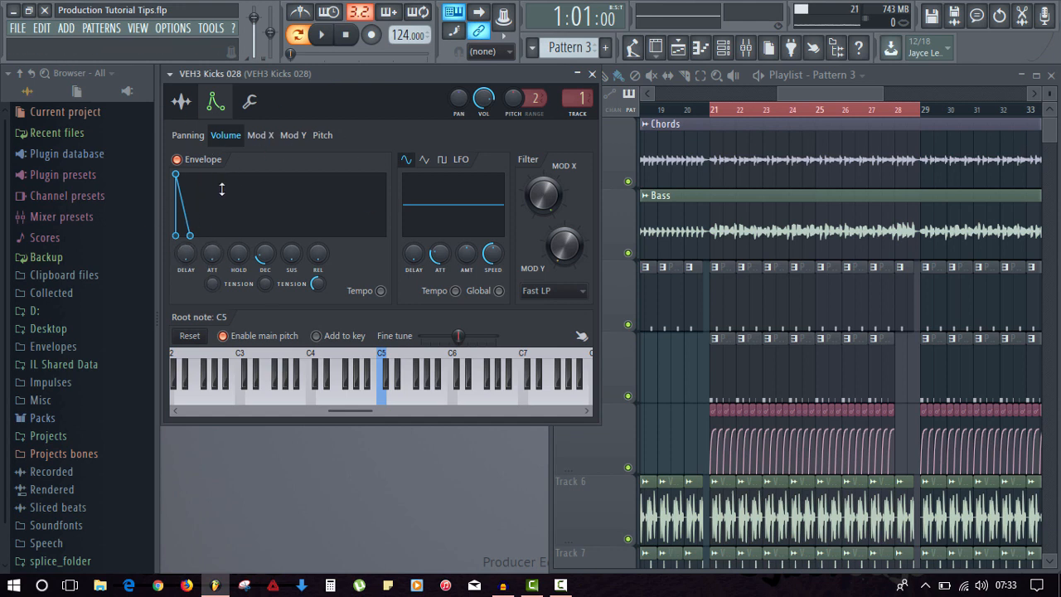
pyautogui.press('space')
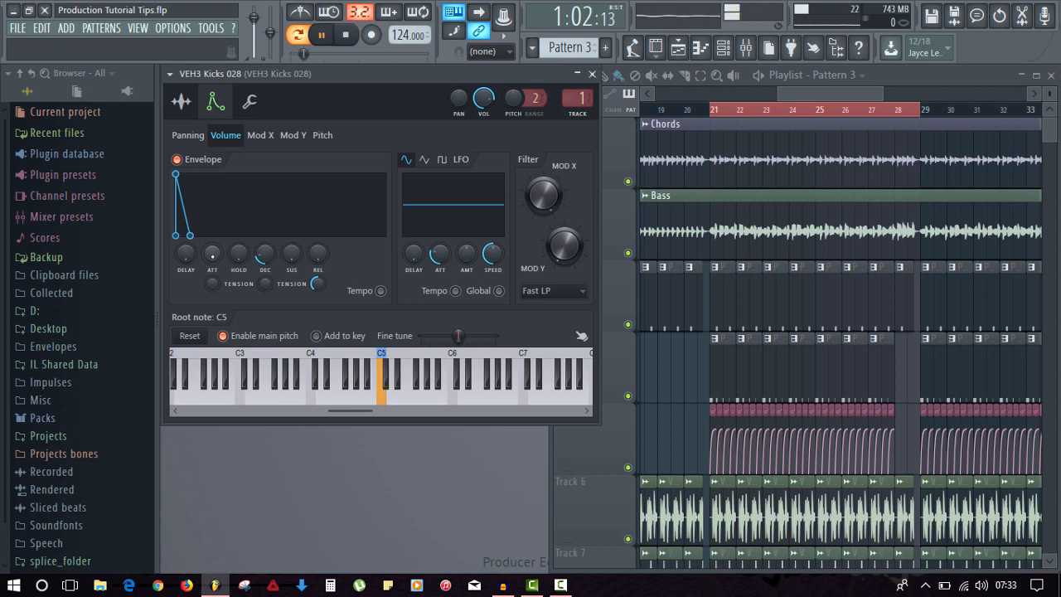
pyautogui.moveTo(212, 253); pyautogui.dragTo(212, 247)
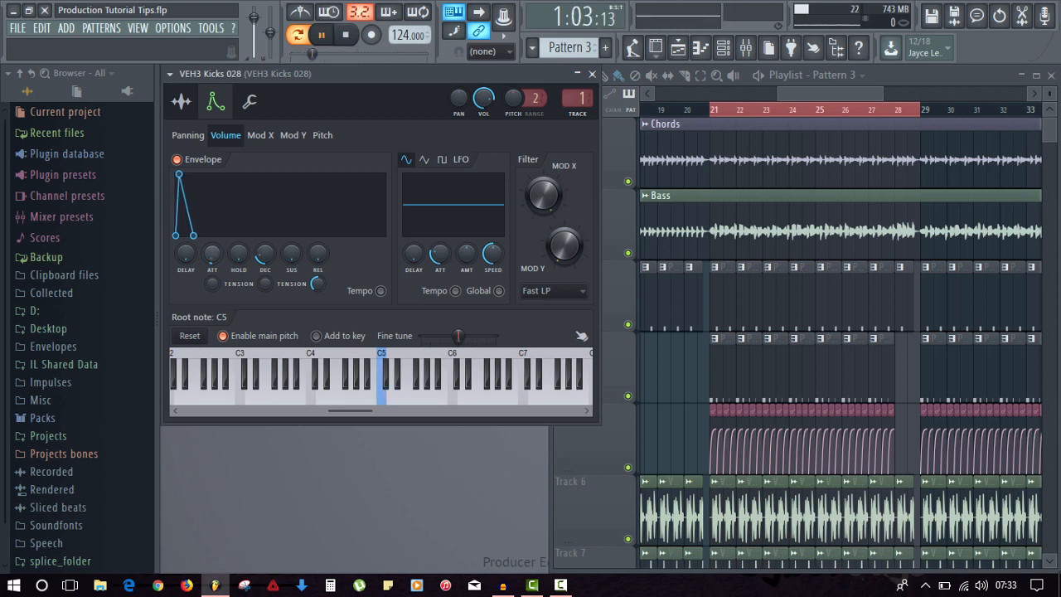
pyautogui.moveTo(212, 253); pyautogui.dragTo(186, 252)
pyautogui.press('space')
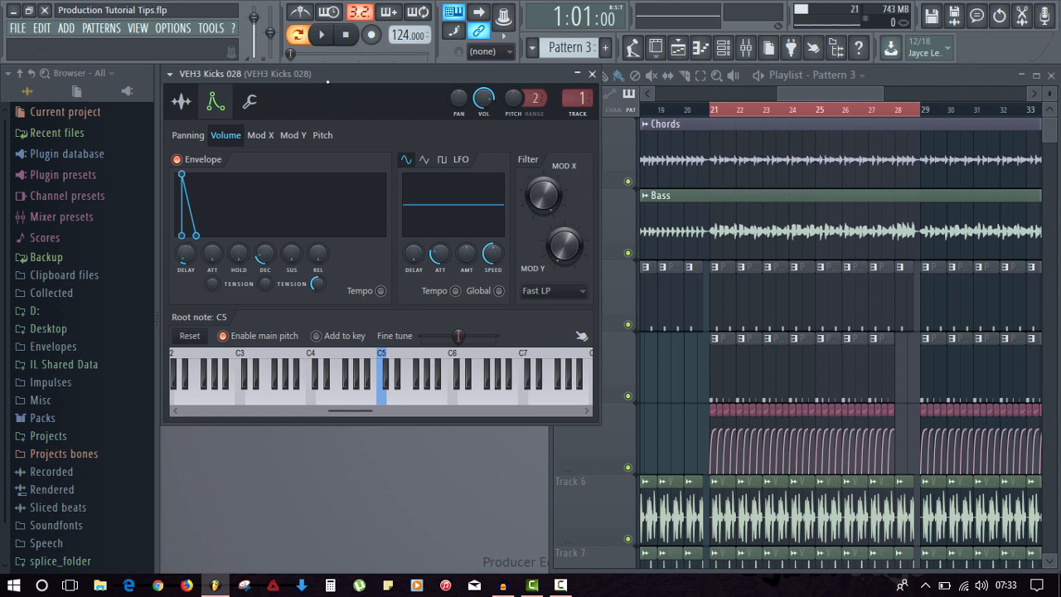
# - Play the pattern briefly, reset the kick's volume envelope delay to zero, and close the kick's channel settings
pyautogui.press('space')
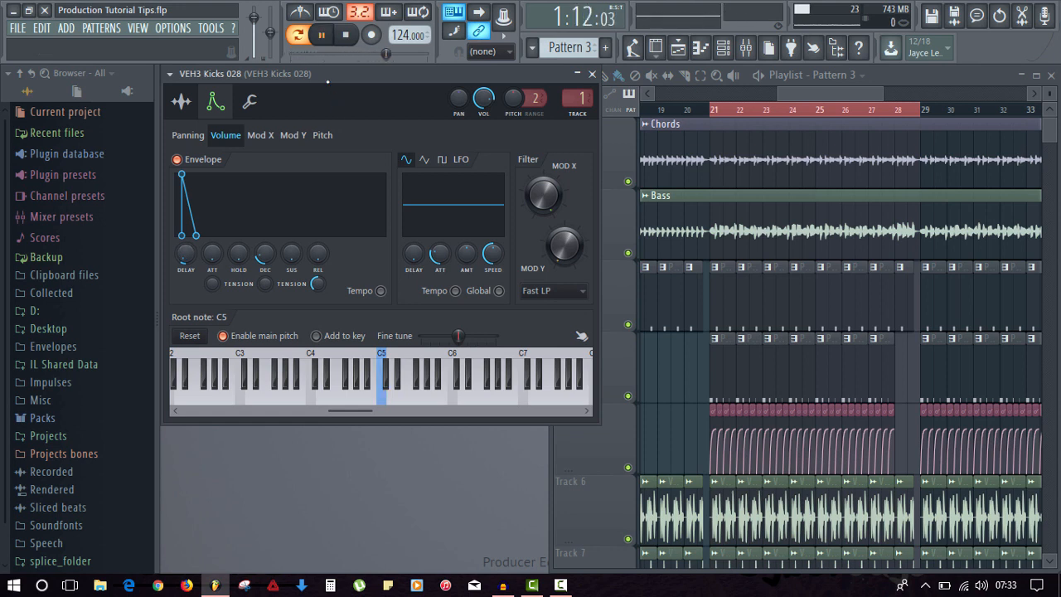
pyautogui.press('space')
pyautogui.moveTo(186, 253); pyautogui.dragTo(186, 262)
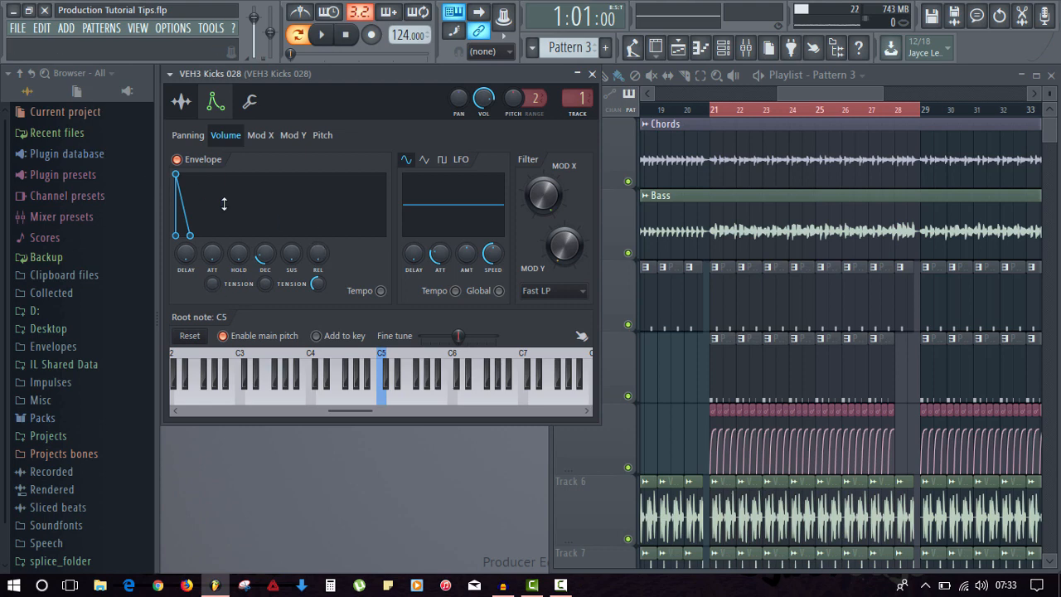
pyautogui.click(180, 101)
pyautogui.click(214, 101)
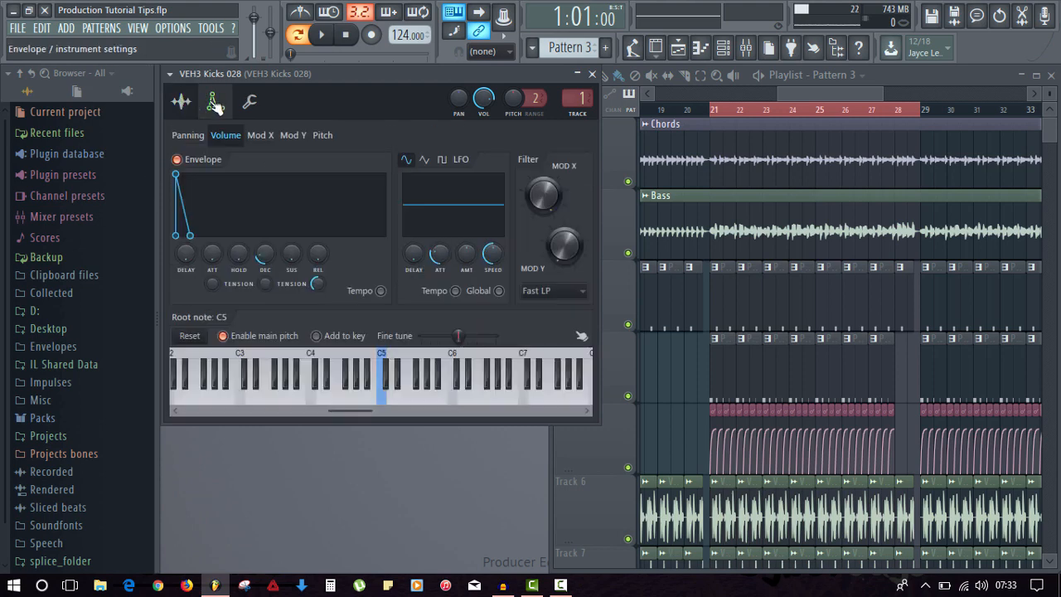
pyautogui.click(180, 101)
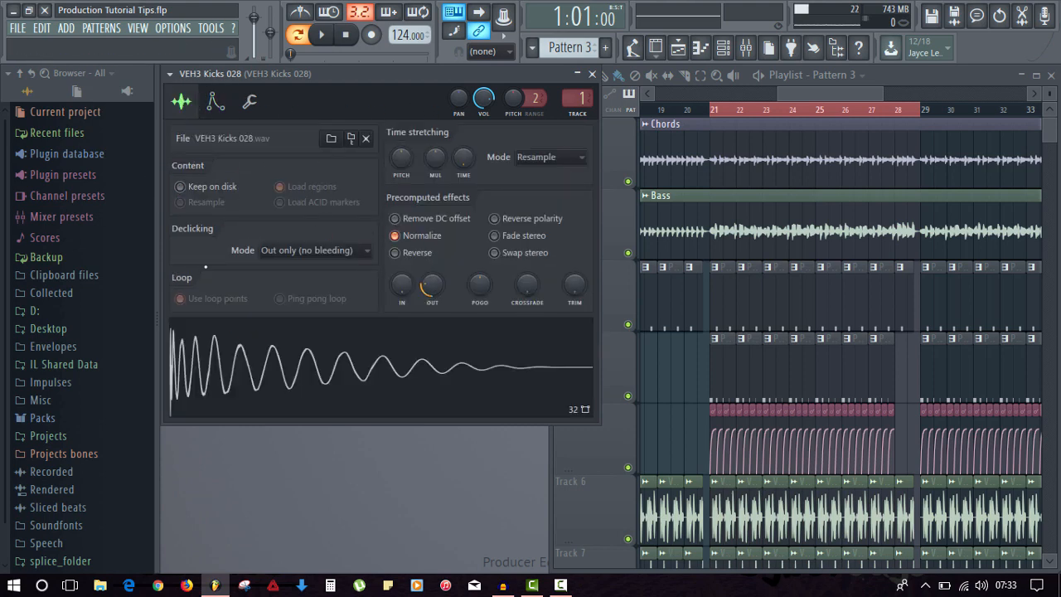
pyautogui.click(591, 74)
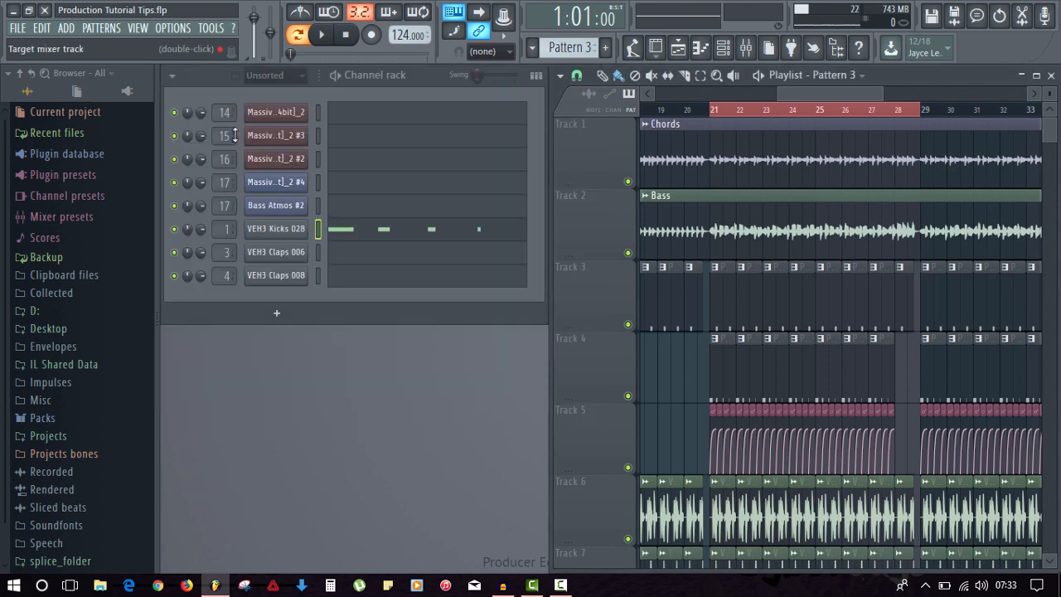
# - Look at the VEH3 Claps 006 sample settings and its mixer track with the loaded effects
pyautogui.click(276, 252)
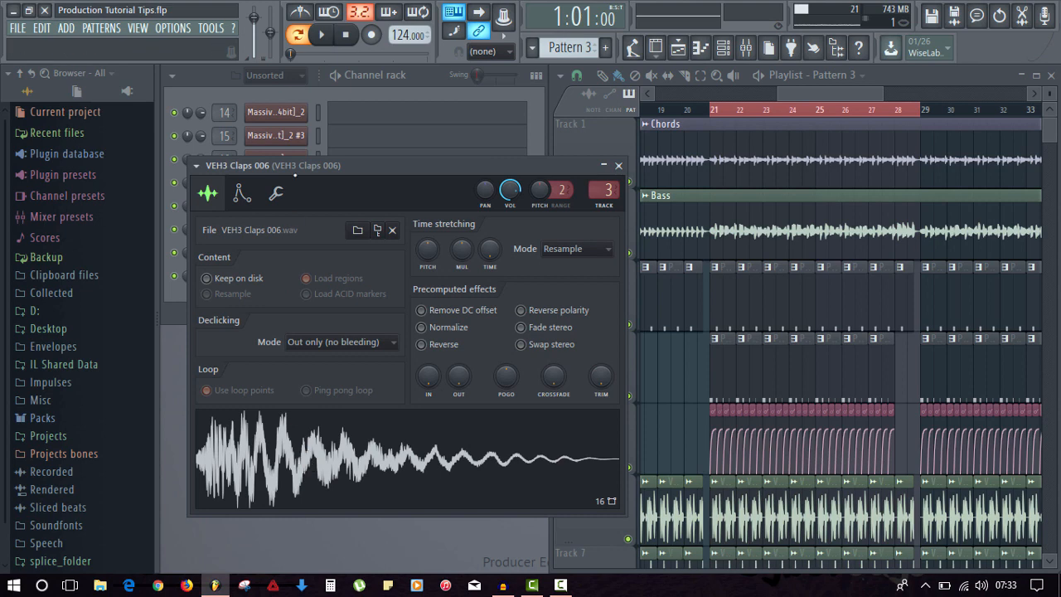
pyautogui.click(618, 165)
pyautogui.click(745, 47)
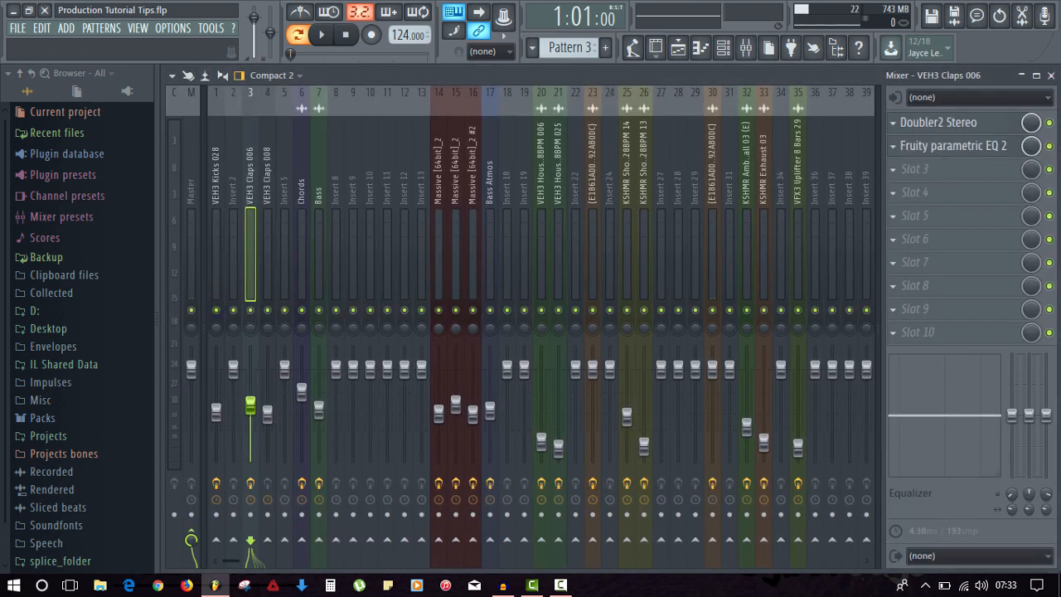
pyautogui.click(1050, 74)
# - Enable the volume envelope on VEH3 Claps 006 with attack, hold, sustain and release at minimum and only a short decay
pyautogui.click(292, 257)
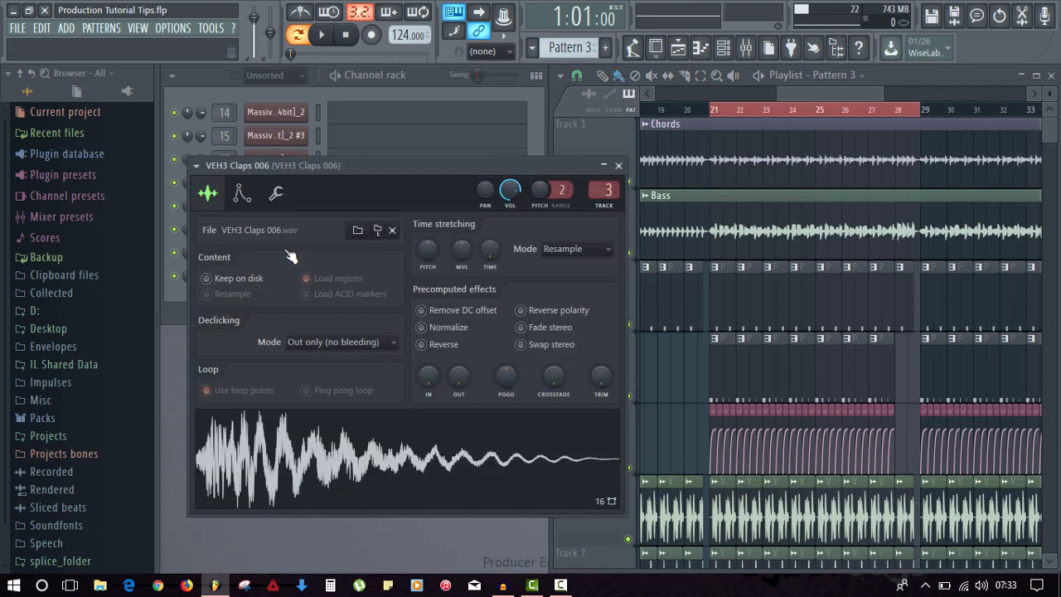
pyautogui.click(242, 193)
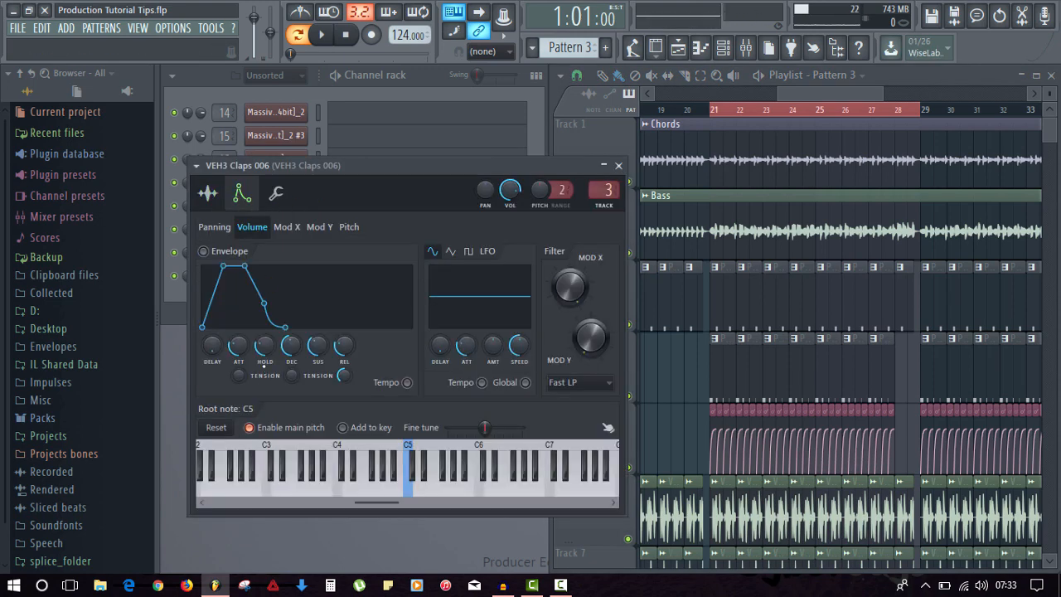
pyautogui.moveTo(239, 346); pyautogui.dragTo(239, 382)
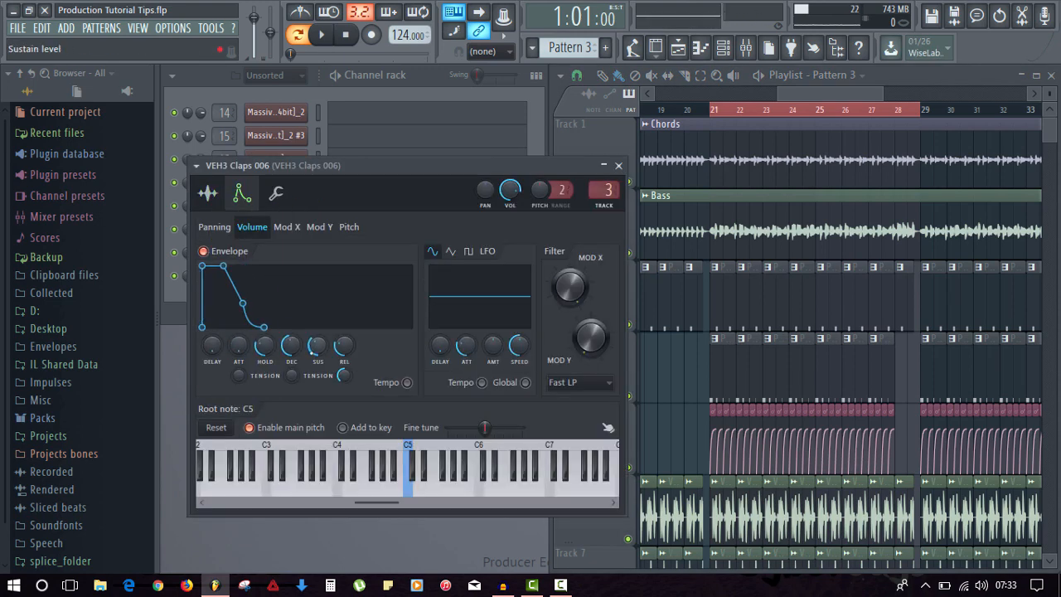
pyautogui.moveTo(291, 345); pyautogui.dragTo(291, 381)
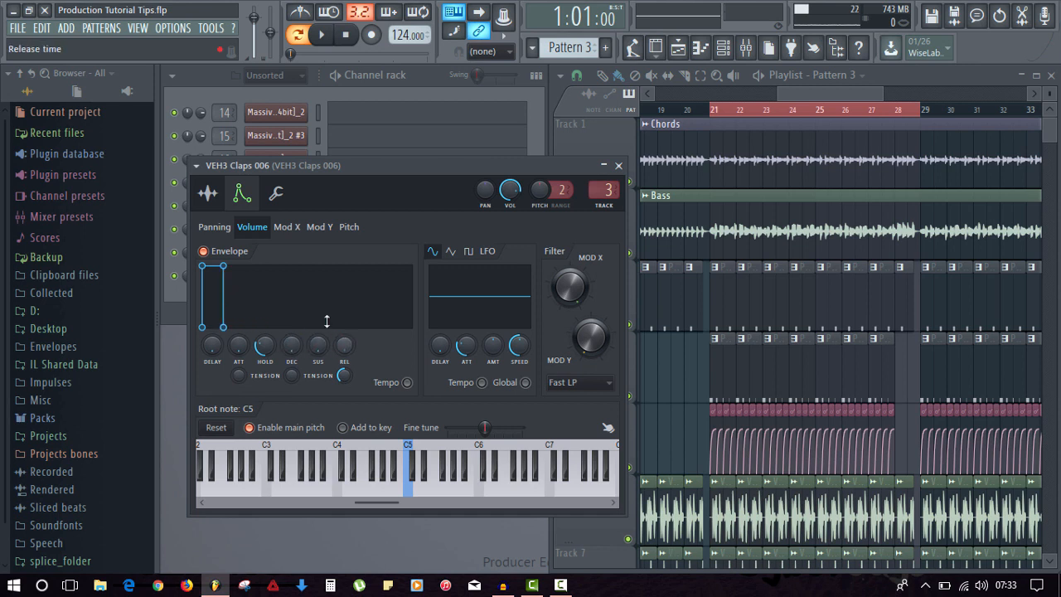
pyautogui.moveTo(286, 345); pyautogui.dragTo(266, 371)
# - Shorten the clap envelope's decay slightly further while auditioning the clap at C5, and close its channel settings
pyautogui.press('q')
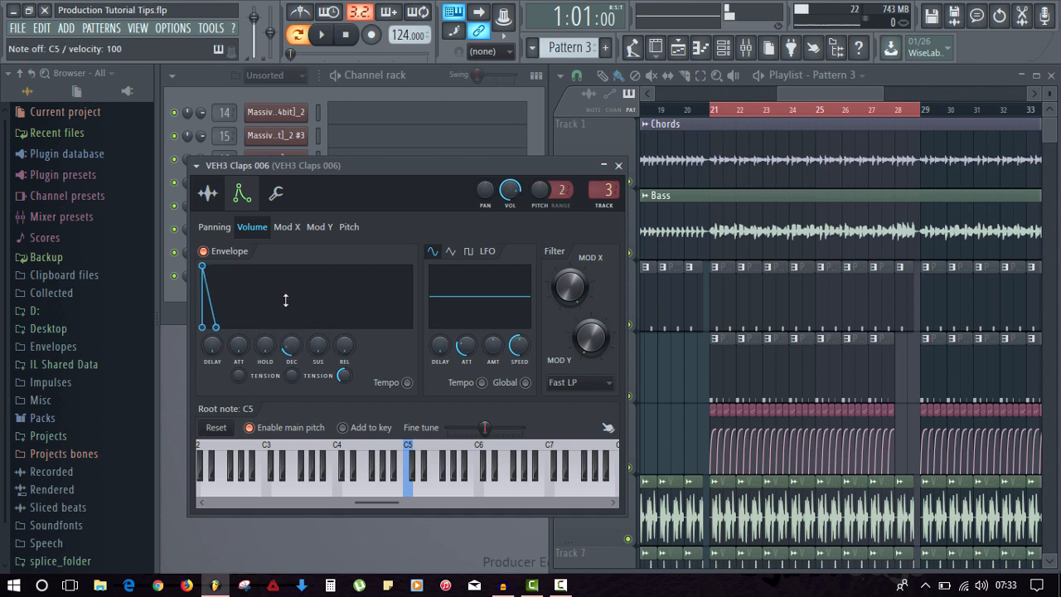
pyautogui.press('q')
pyautogui.moveTo(291, 346); pyautogui.dragTo(291, 350)
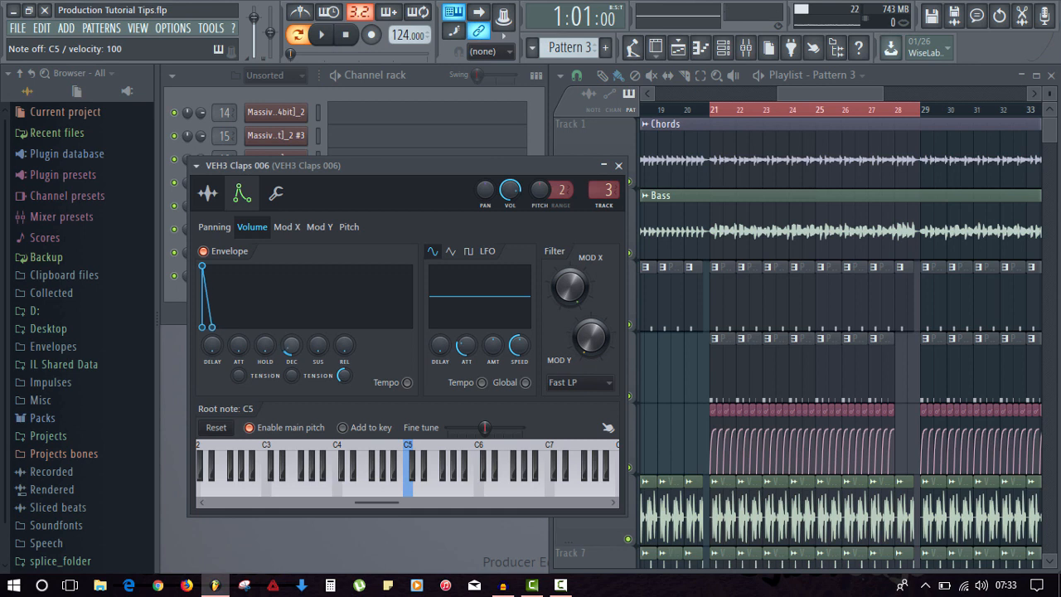
pyautogui.press('q')
pyautogui.press('q')
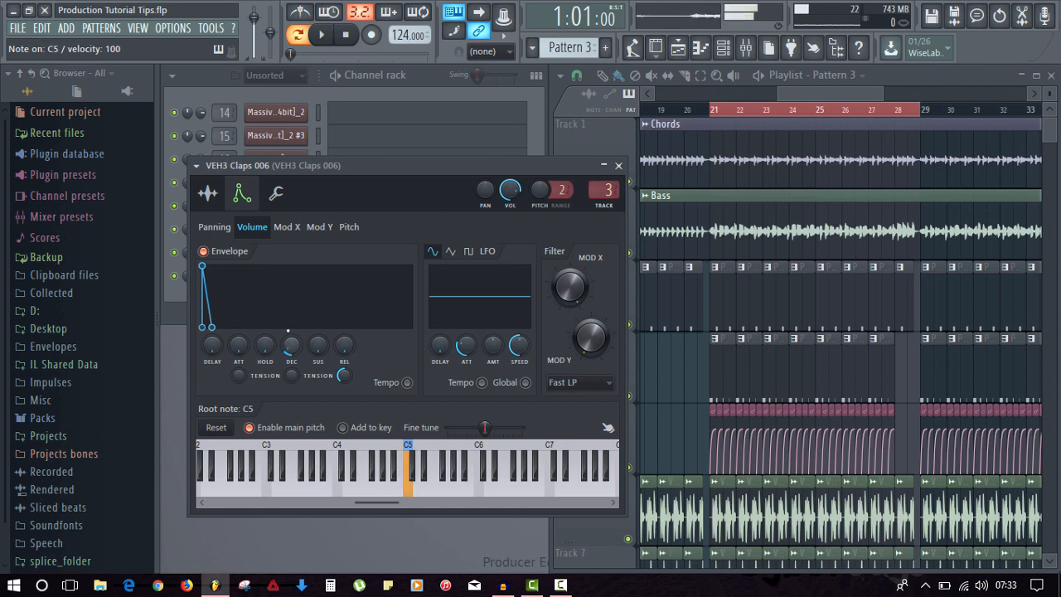
pyautogui.press('q')
pyautogui.press('q')
pyautogui.press('q')
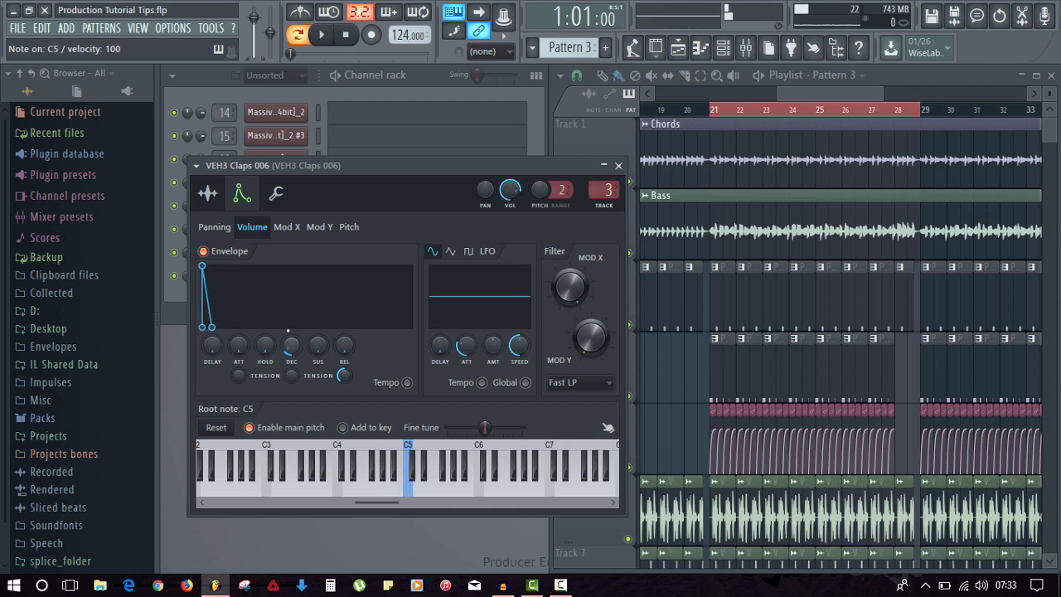
pyautogui.click(618, 165)
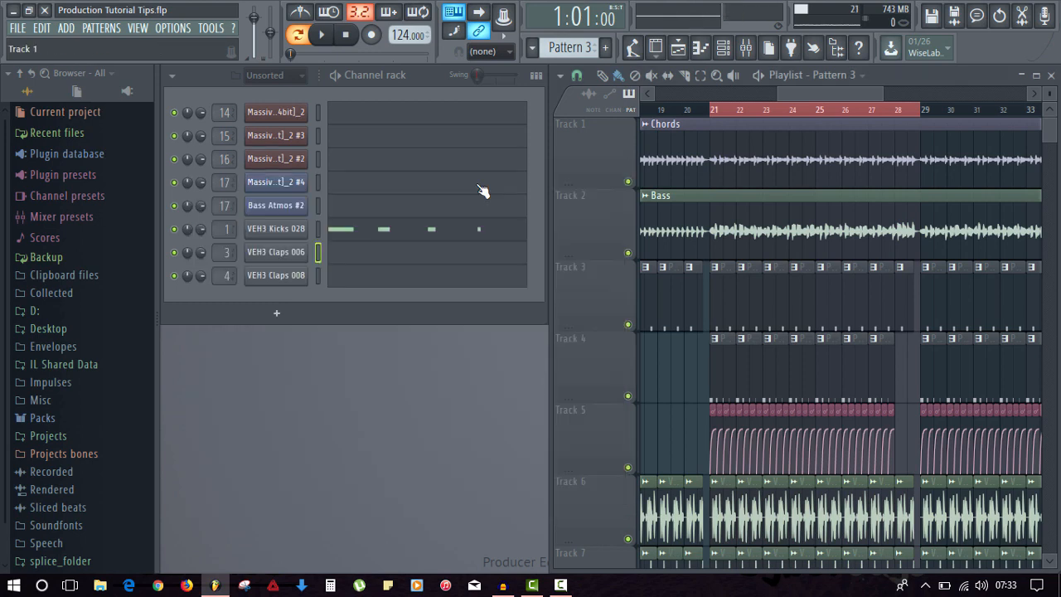
# - Cut the kick notes from Pattern 3 and open the piano roll for VEH3 Claps 006
pyautogui.click(318, 229)
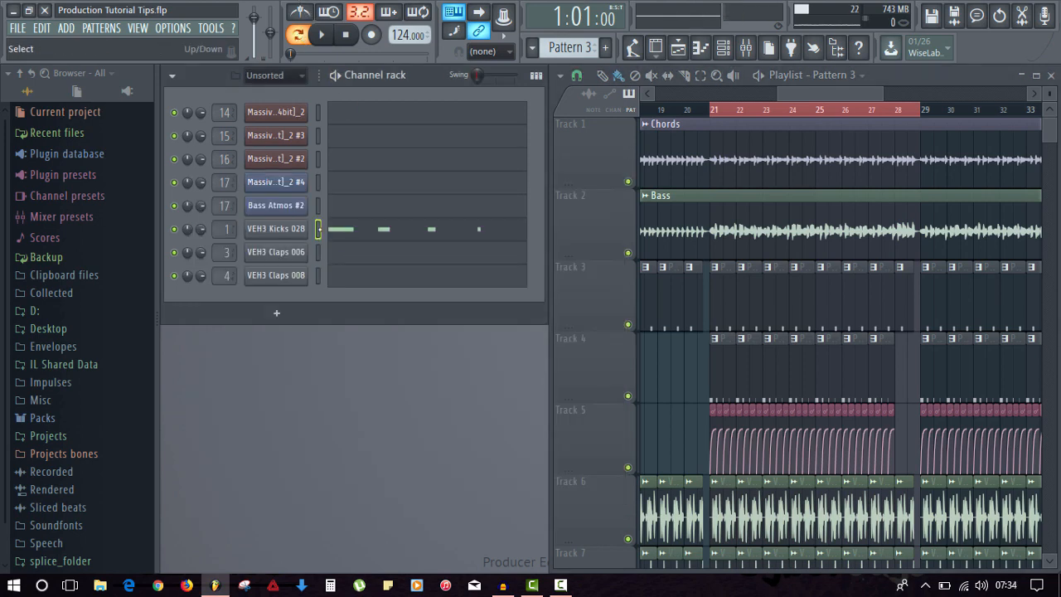
pyautogui.hotkey('ctrl', 'x')
pyautogui.click(352, 252)
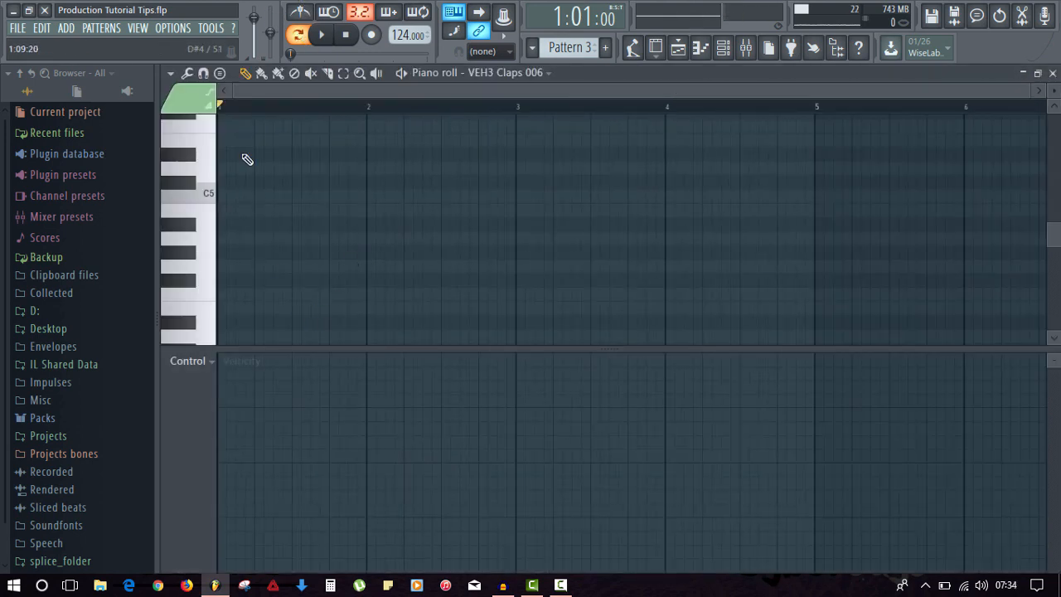
# - Place two C5 clap notes in bar 1, on beats 2 and 4, each about half a beat long
pyautogui.click(257, 197)
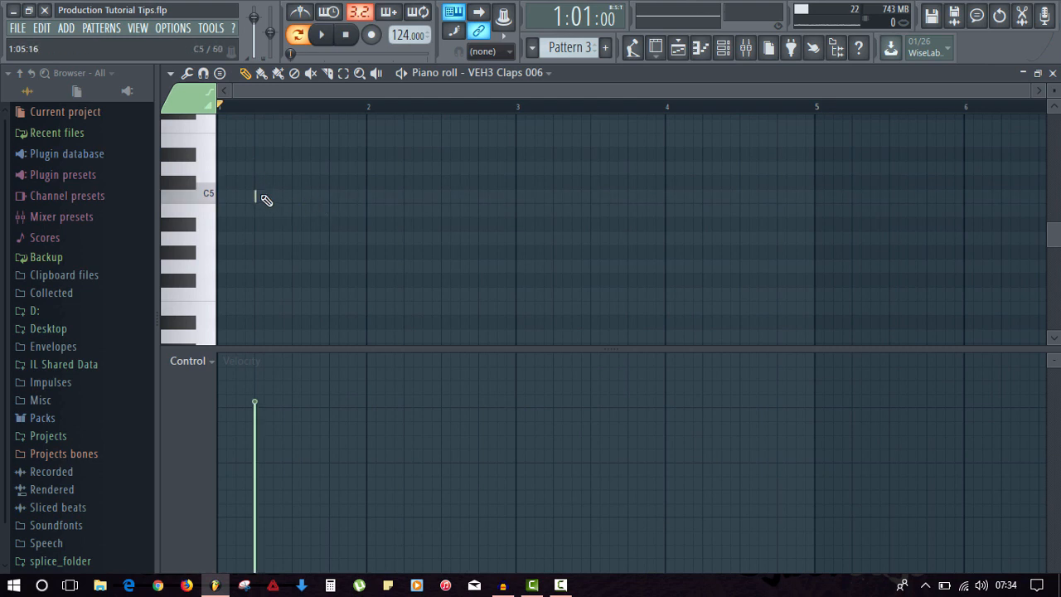
pyautogui.moveTo(260, 194); pyautogui.dragTo(277, 196)
pyautogui.click(332, 197)
pyautogui.scroll(3, 310, 112)
pyautogui.moveTo(300, 164); pyautogui.dragTo(472, 146)
pyautogui.moveTo(269, 195); pyautogui.dragTo(282, 280)
pyautogui.scroll(-4, 282, 281)
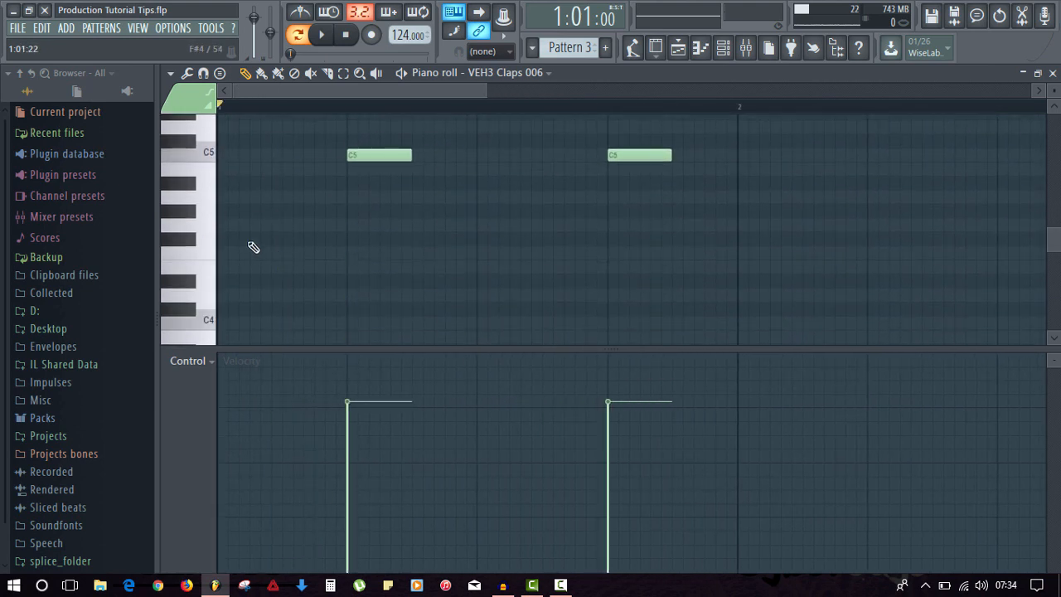
# - Try two very short C5 clap notes before the beat 2 clap, moving the earlier one closer to it, and play the pattern
pyautogui.click(238, 154)
pyautogui.moveTo(300, 156); pyautogui.dragTo(244, 157)
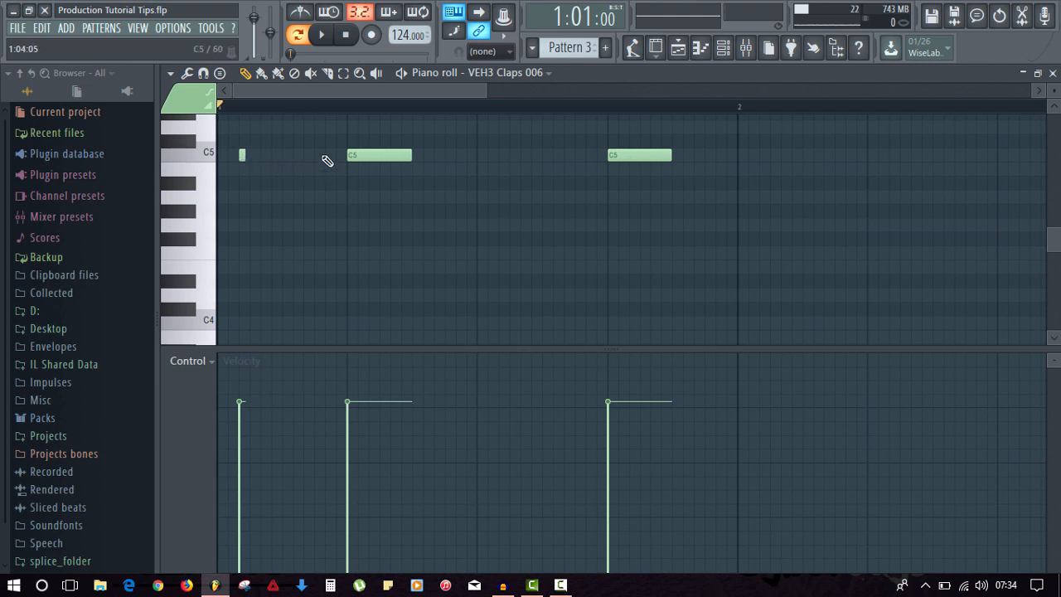
pyautogui.click(329, 155)
pyautogui.press('space')
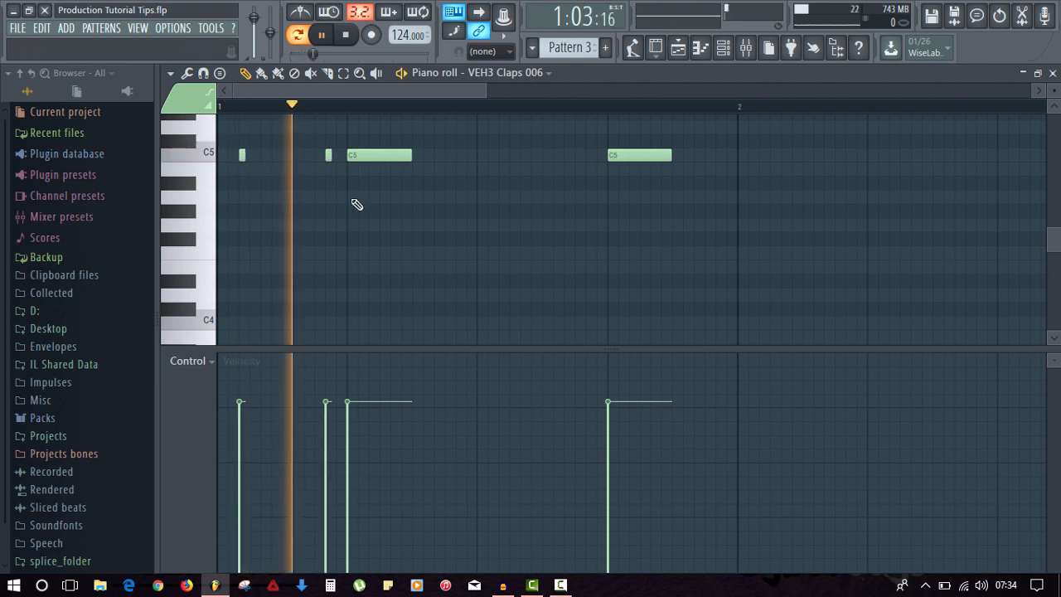
pyautogui.press('space')
pyautogui.rightClick(242, 154)
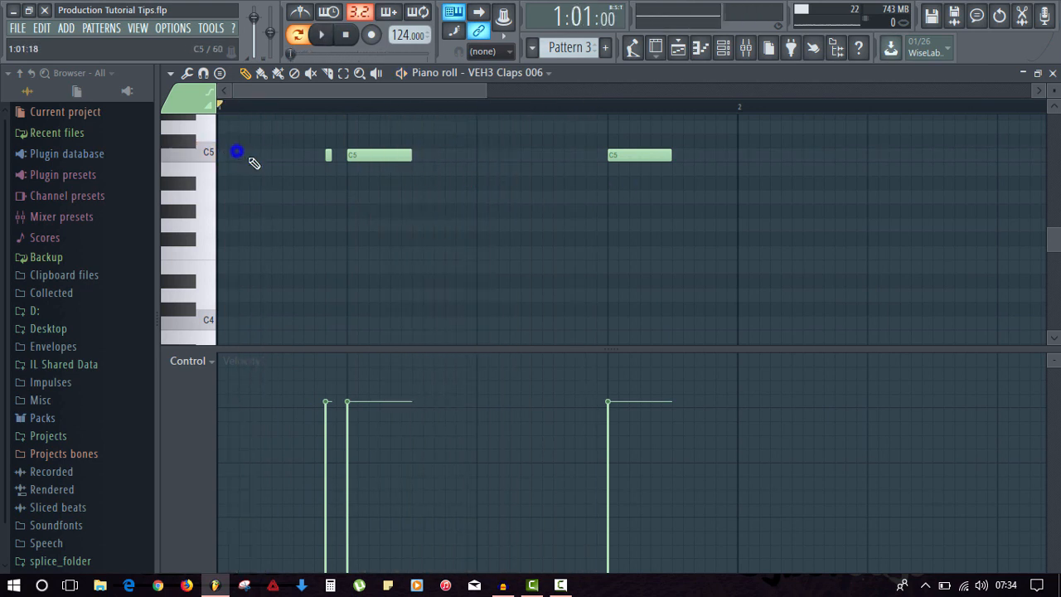
pyautogui.click(285, 156)
pyautogui.press('space')
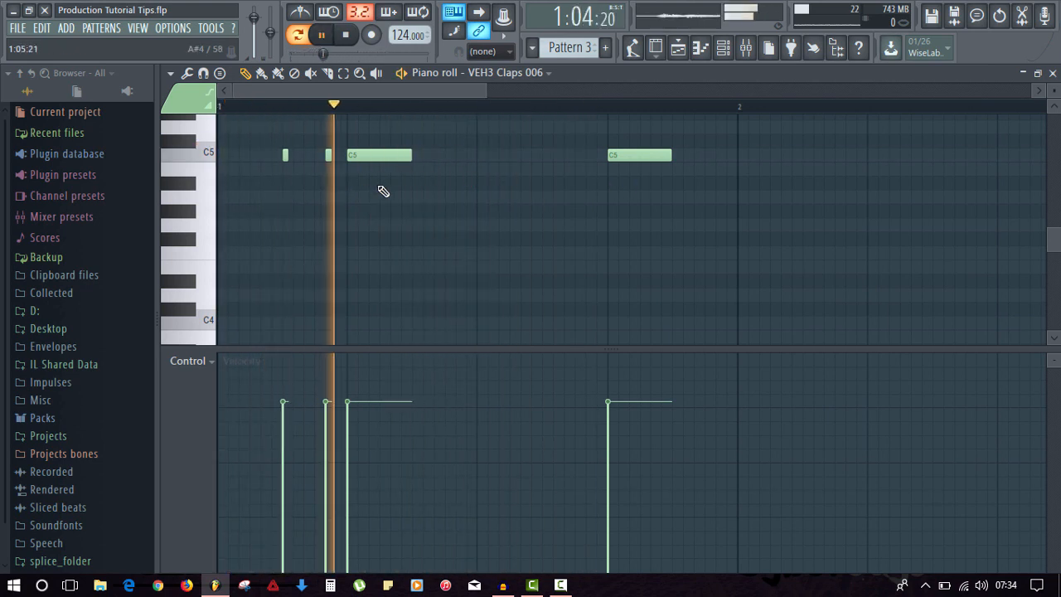
# - Try three more short C5 notes before the beat 4 clap during playback, then delete all the extra short clap notes and close the piano roll
pyautogui.click(532, 155)
pyautogui.click(588, 156)
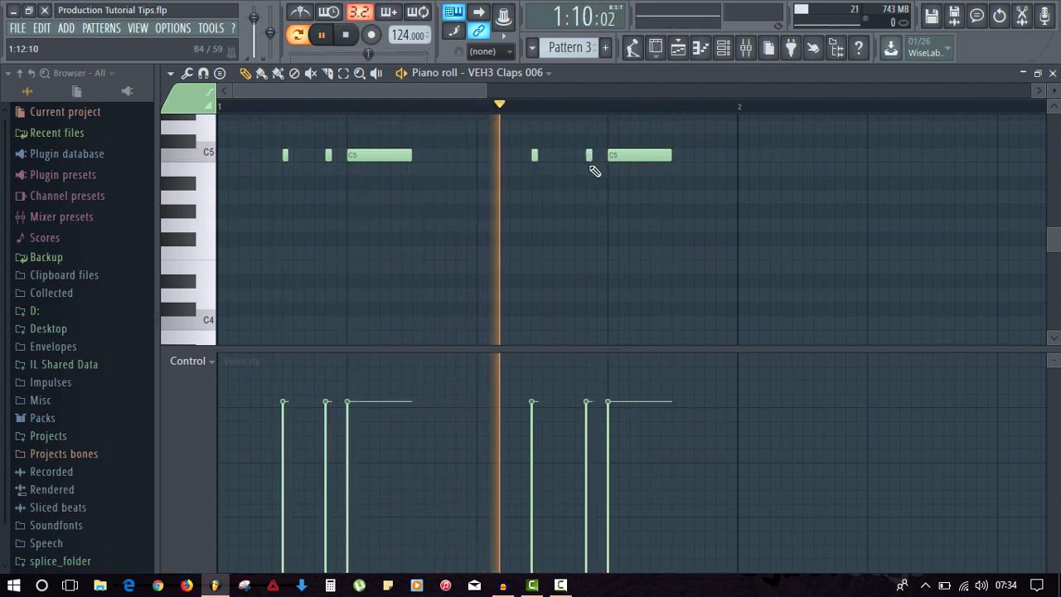
pyautogui.click(568, 156)
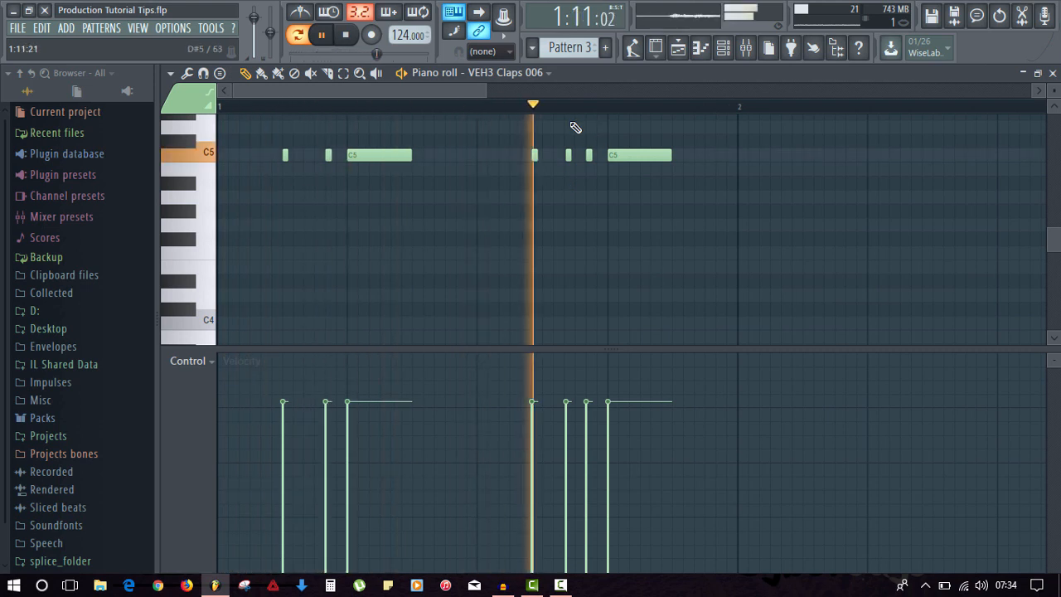
pyautogui.press('space')
pyautogui.rightClick(589, 156)
pyautogui.rightClick(569, 156)
pyautogui.rightClick(534, 156)
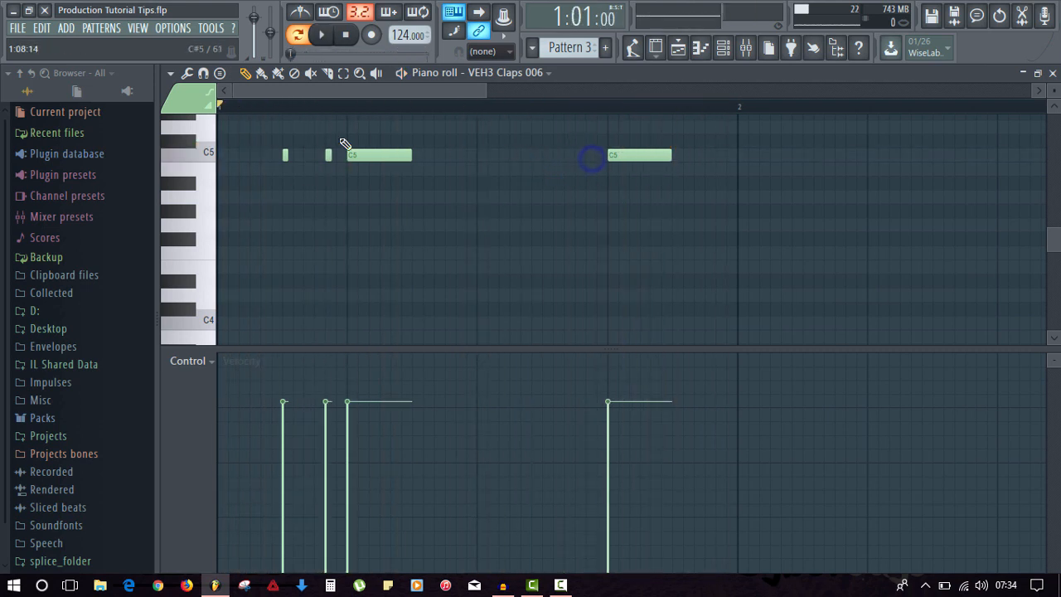
pyautogui.rightClick(328, 156)
pyautogui.rightClick(285, 156)
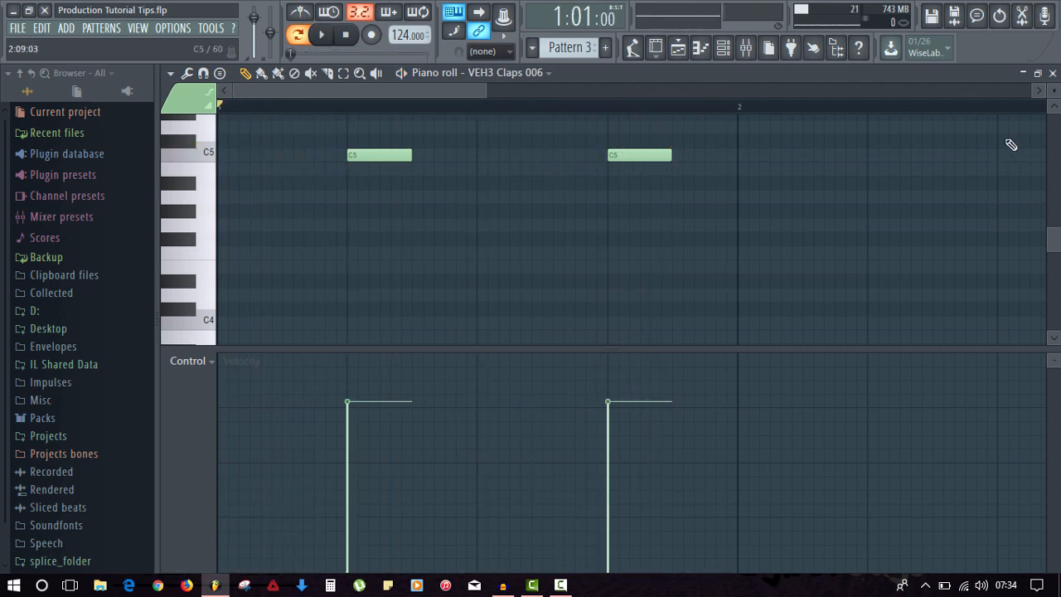
pyautogui.click(1052, 73)
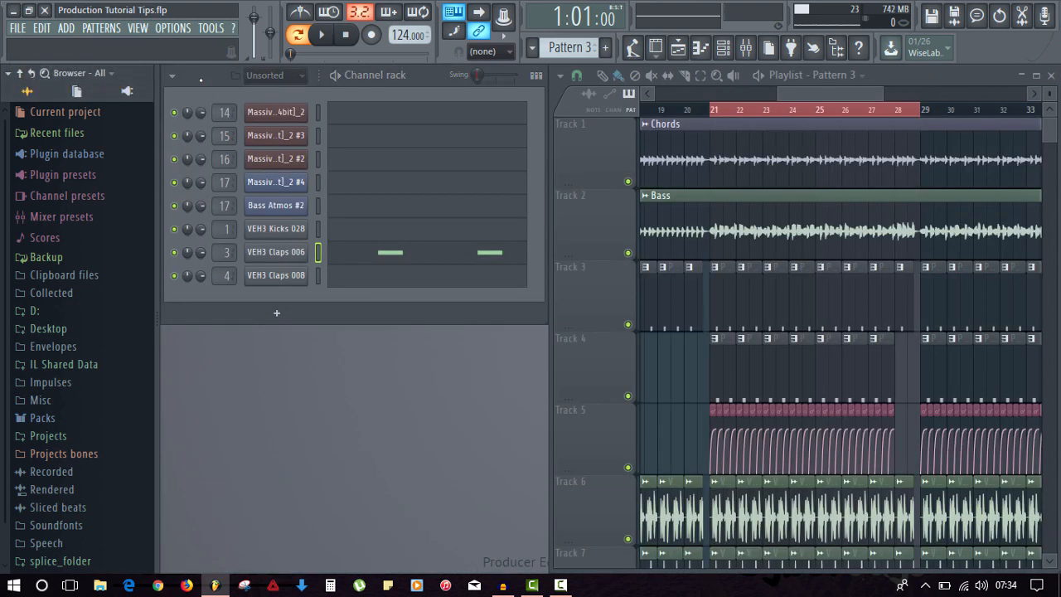
# - Review the volume envelope and sample settings of VEH3 Claps 006, then close its channel settings
pyautogui.click(201, 80)
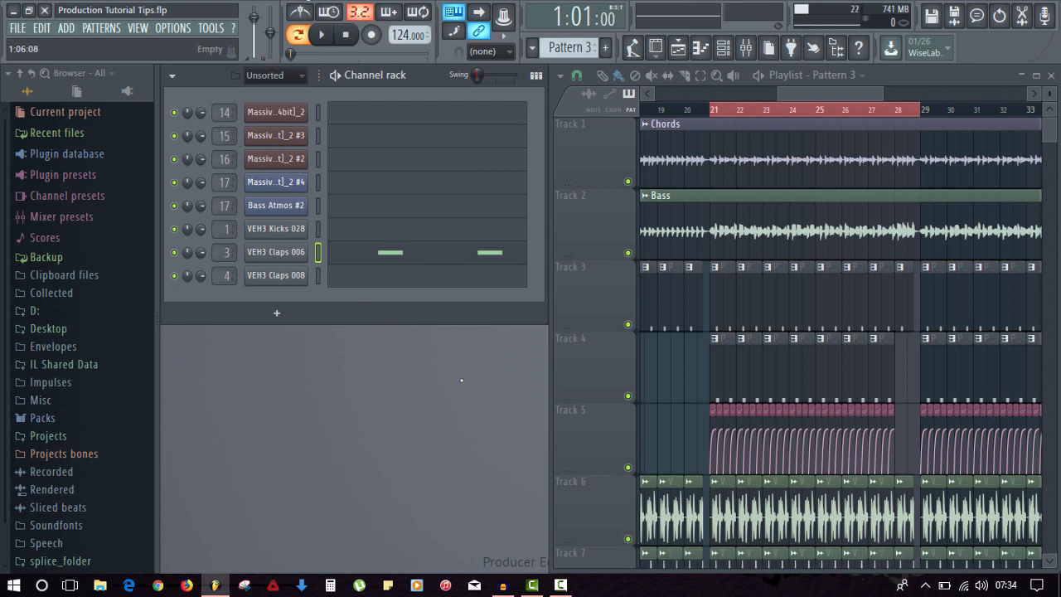
pyautogui.click(286, 252)
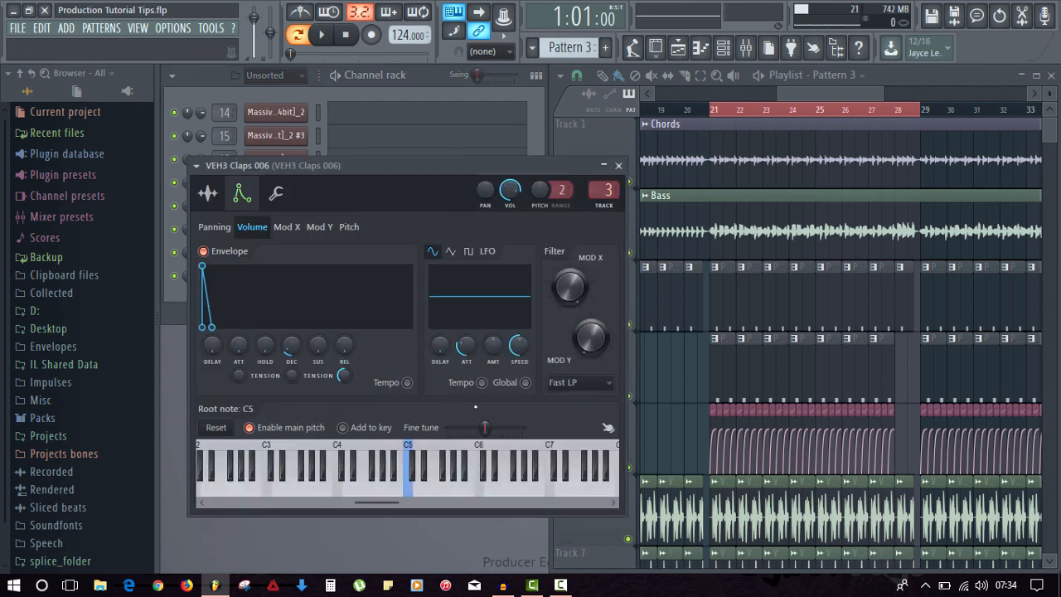
pyautogui.click(208, 193)
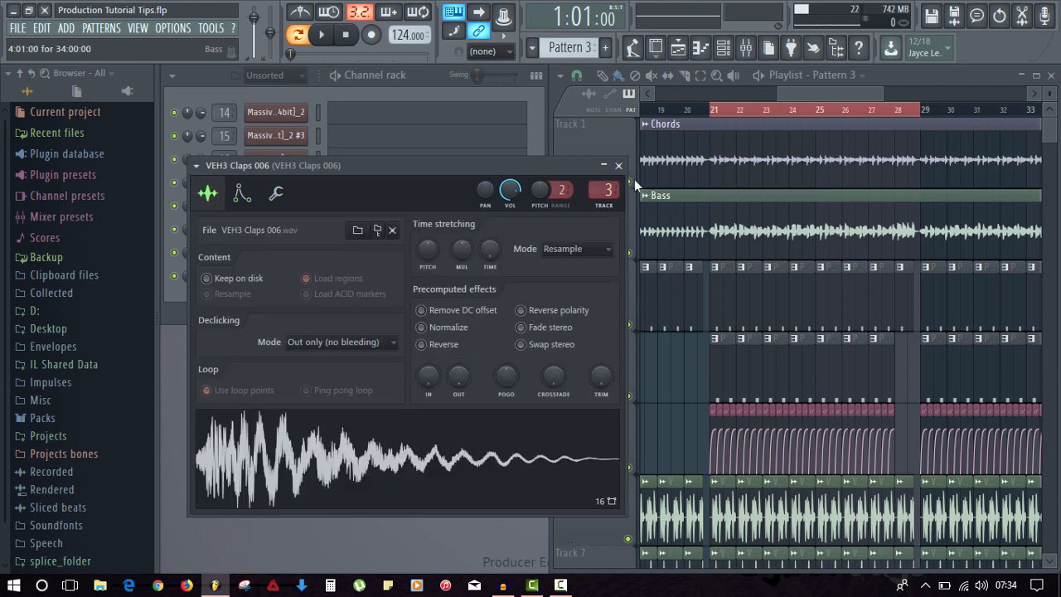
pyautogui.click(618, 166)
# - Open the channel settings of the Chords audio clip from the playlist and move the window up over the channel rack
pyautogui.click(703, 135)
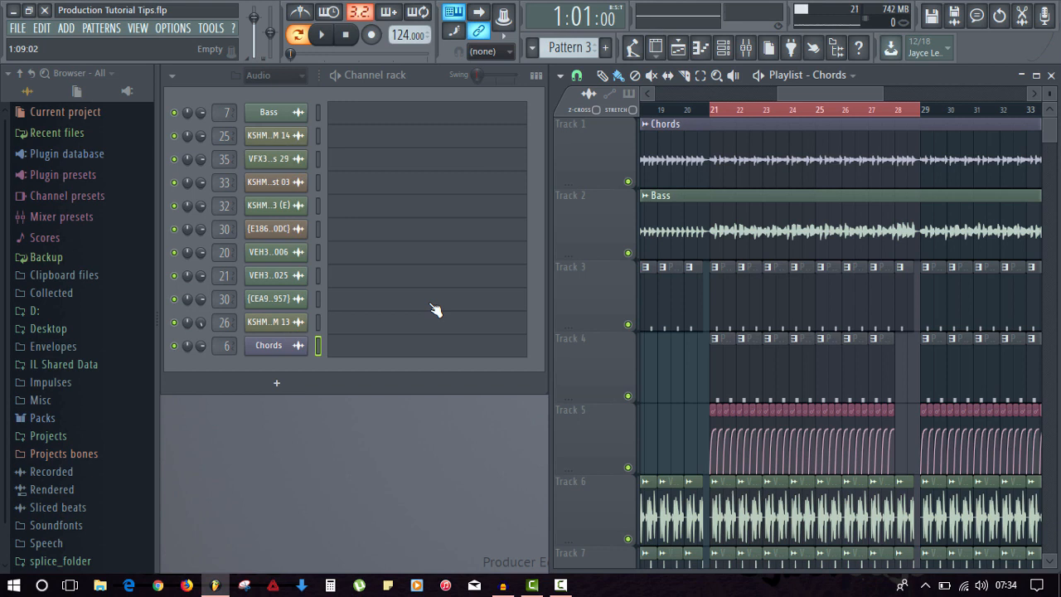
pyautogui.click(300, 347)
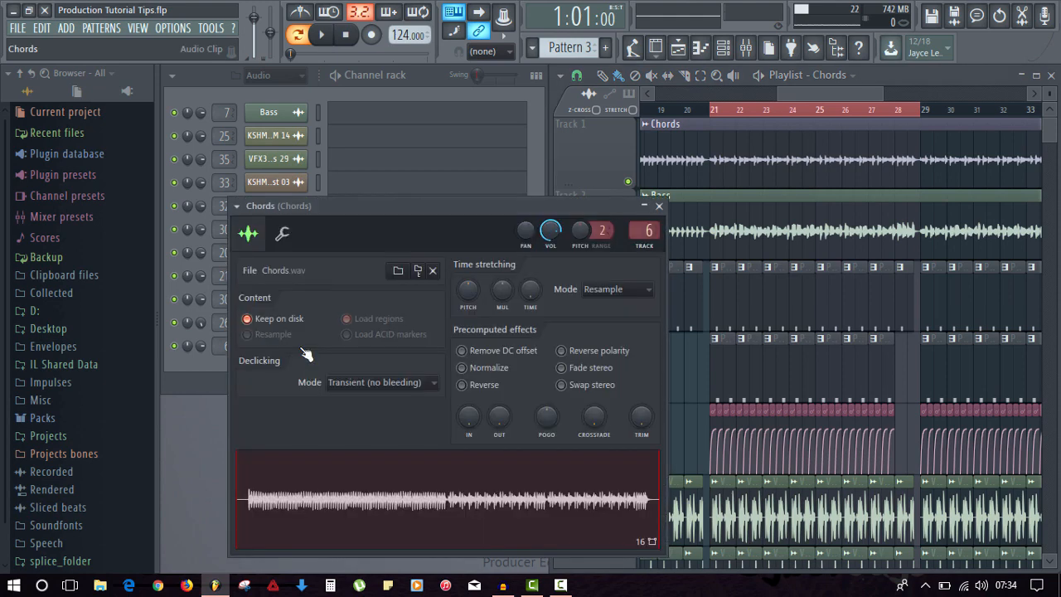
pyautogui.moveTo(394, 208); pyautogui.dragTo(330, 76)
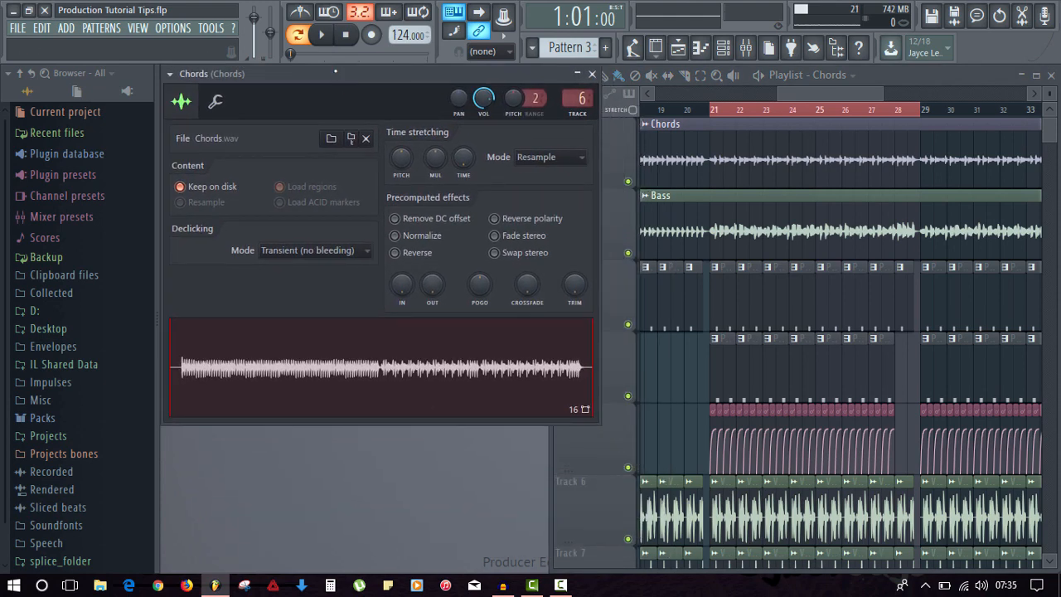
# - Set the Chords time-stretching mode to Stretch and raise its pitch knob range to 12 semitones
pyautogui.click(551, 157)
pyautogui.click(551, 157)
pyautogui.press('e')
pyautogui.click(542, 157)
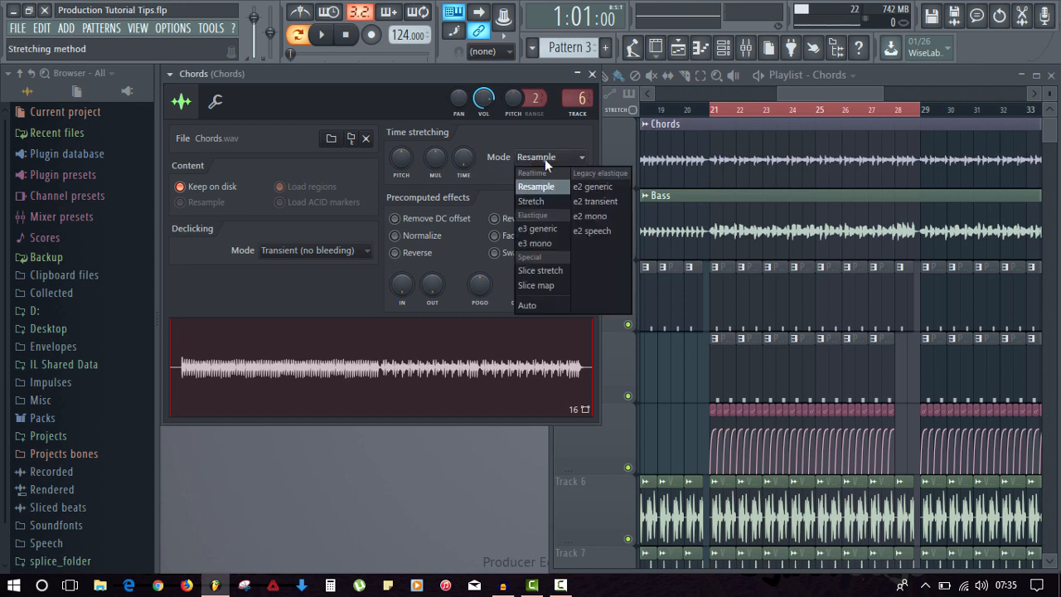
pyautogui.click(531, 202)
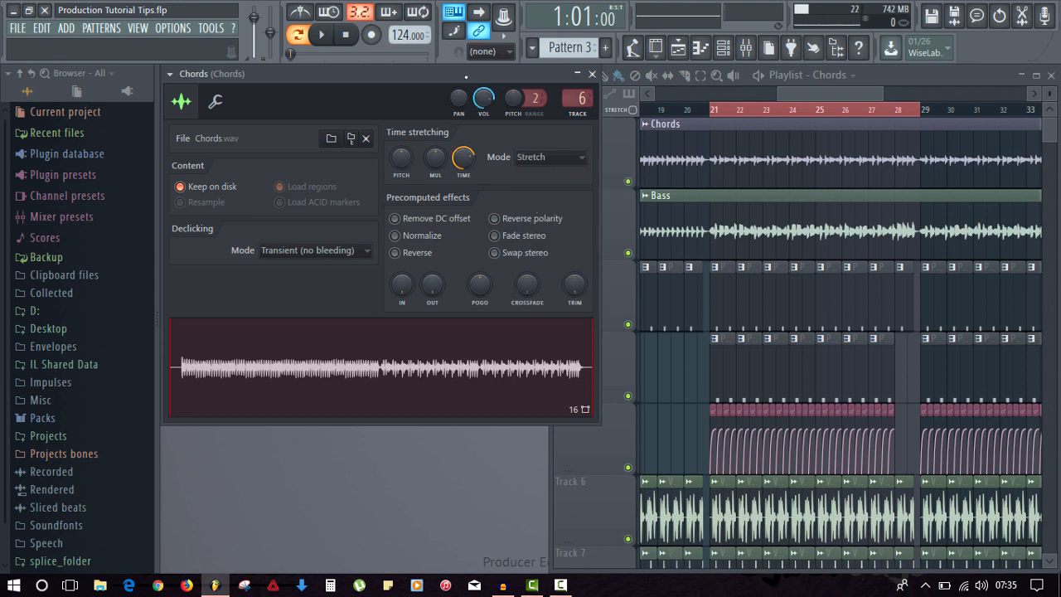
pyautogui.press('q')
pyautogui.press('e')
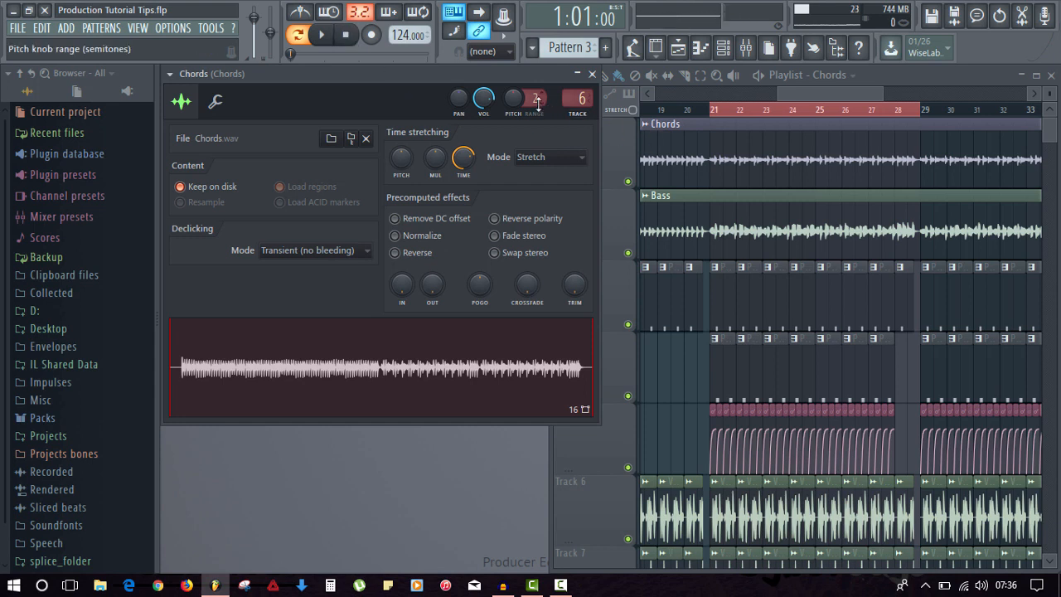
pyautogui.moveTo(535, 100); pyautogui.dragTo(535, 77)
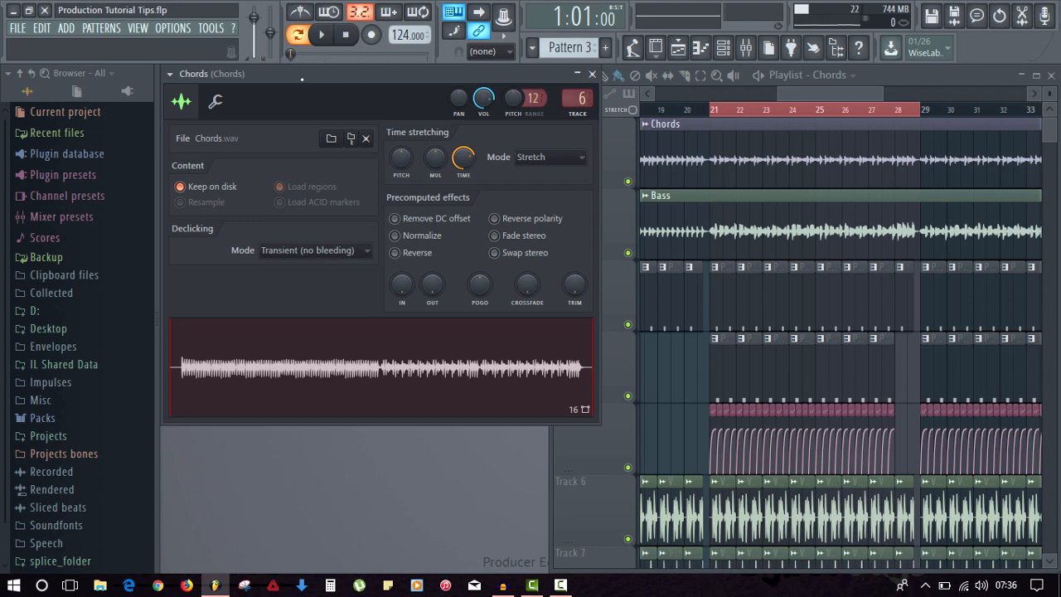
# - Switch the Chords time-stretching mode back to Resample and reset the stretch time to its default
pyautogui.click(545, 159)
pyautogui.click(545, 183)
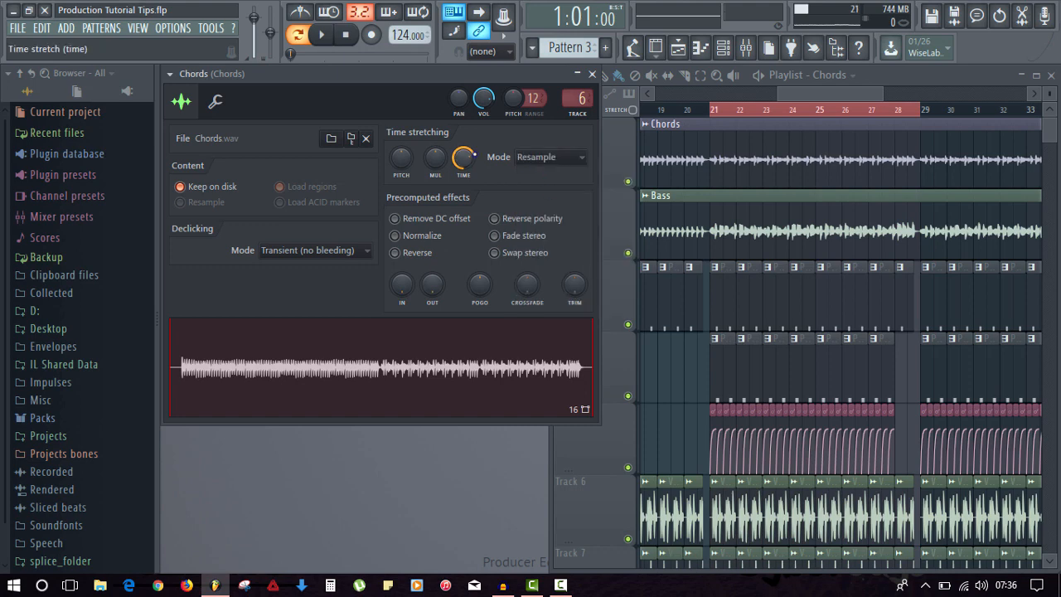
pyautogui.rightClick(465, 158)
pyautogui.click(476, 163)
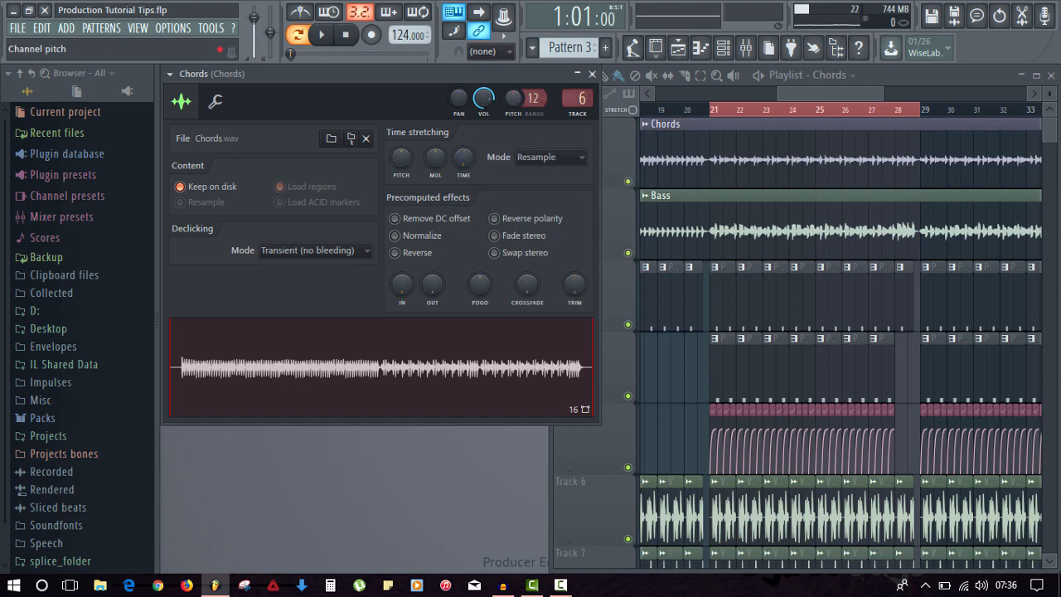
# - Raise the Chords channel pitch, then solo playlist Track 1 and play the song from bar 4
pyautogui.moveTo(514, 98); pyautogui.dragTo(514, 45)
pyautogui.scroll(-3, 726, 115)
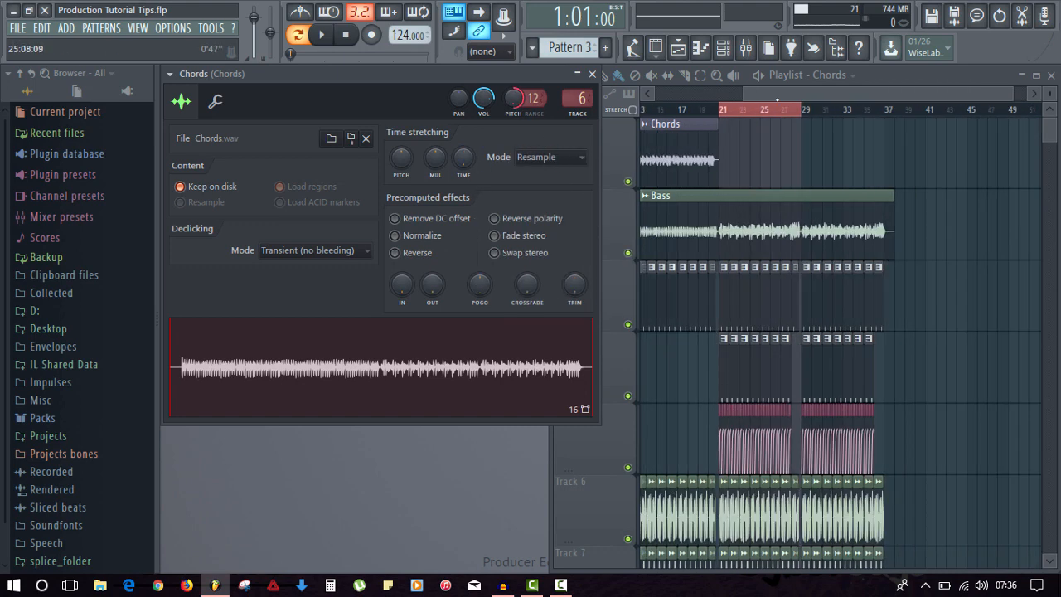
pyautogui.moveTo(749, 93); pyautogui.dragTo(652, 92)
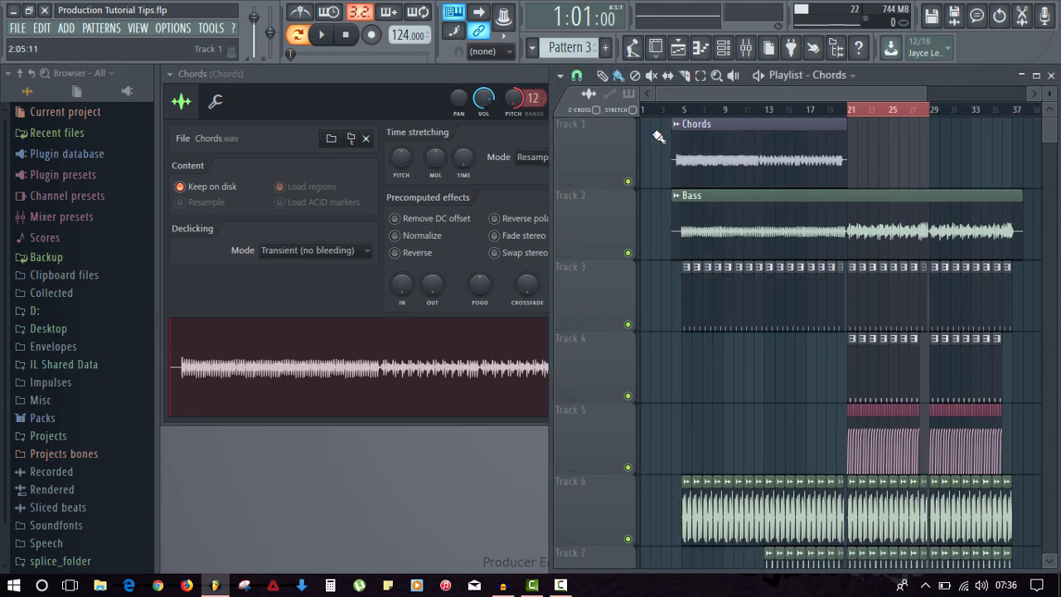
pyautogui.click(673, 109)
pyautogui.rightClick(627, 181)
pyautogui.press('space')
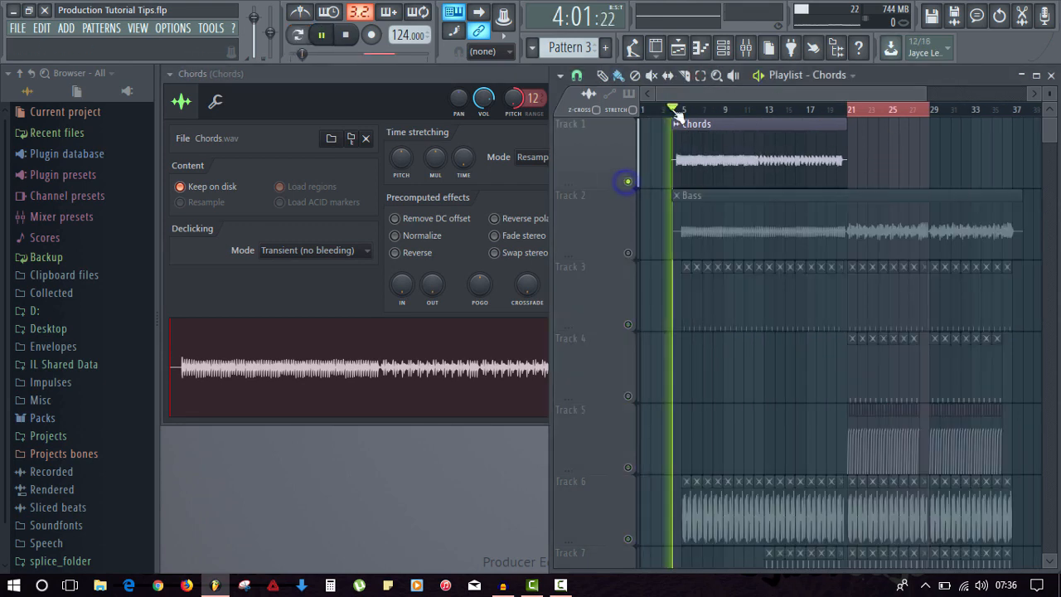
pyautogui.click(500, 79)
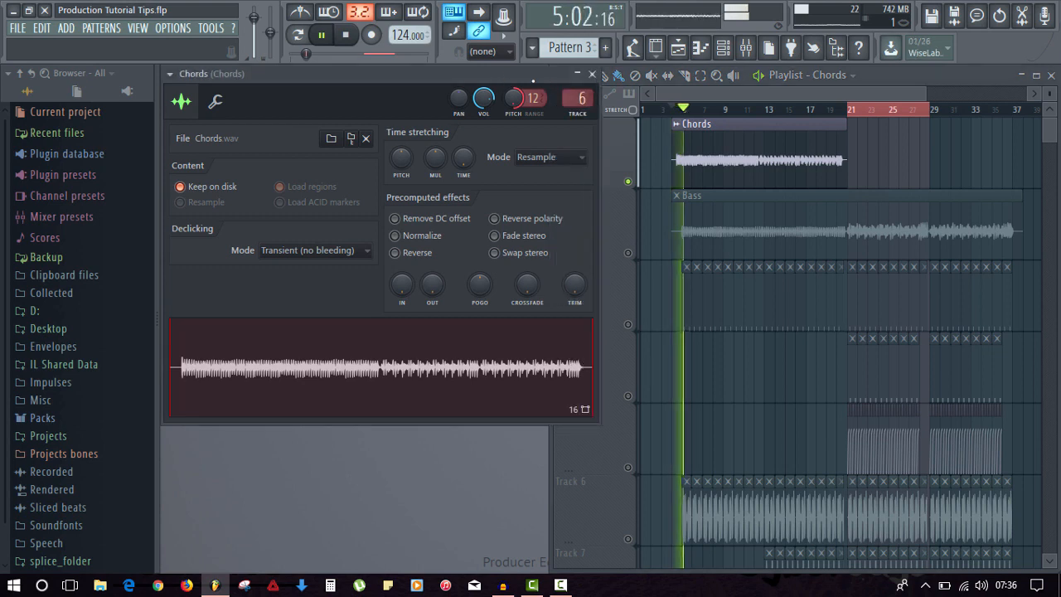
# - Lower the Chords channel pitch and play the soloed clip again from bar 5 in Resample mode
pyautogui.press('space')
pyautogui.moveTo(514, 97); pyautogui.dragTo(513, 203)
pyautogui.press('space')
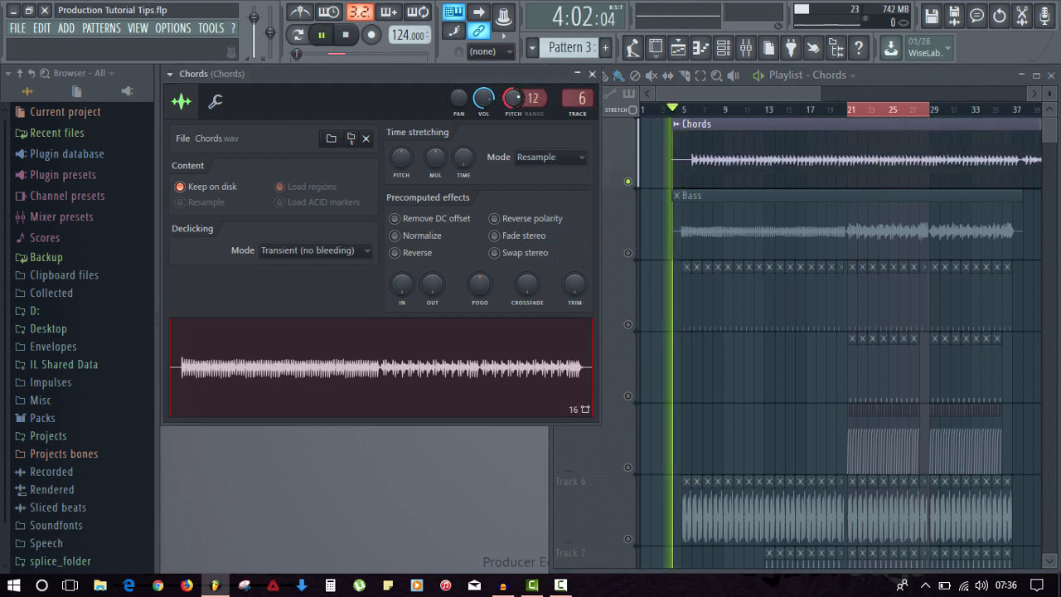
pyautogui.click(692, 111)
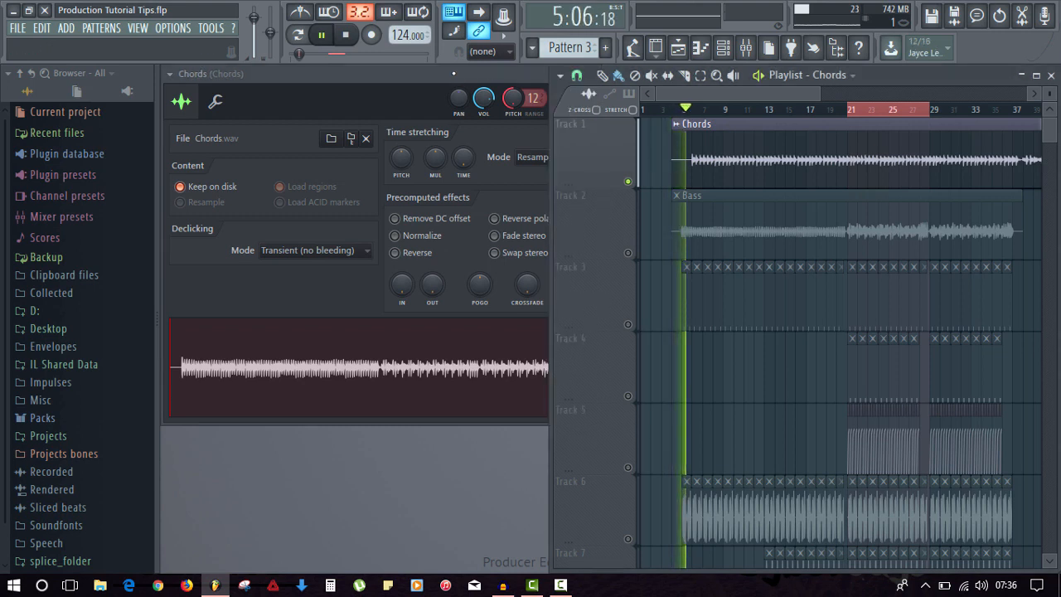
pyautogui.click(470, 85)
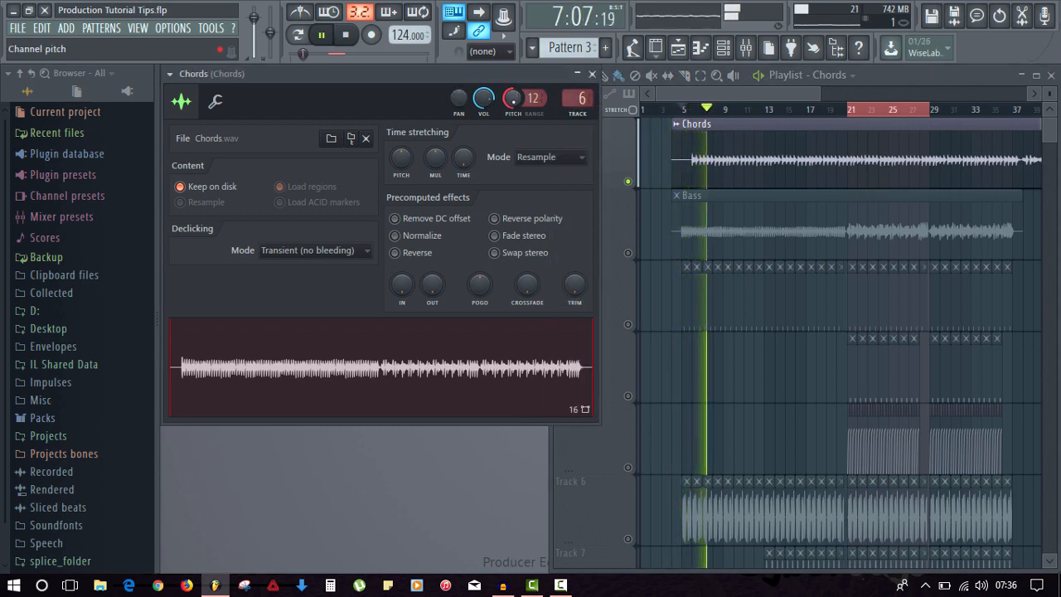
# - Reset the Chords pitch, set the stretching mode to Stretch, and play the clip while changing its pitch
pyautogui.press('space')
pyautogui.click(543, 156)
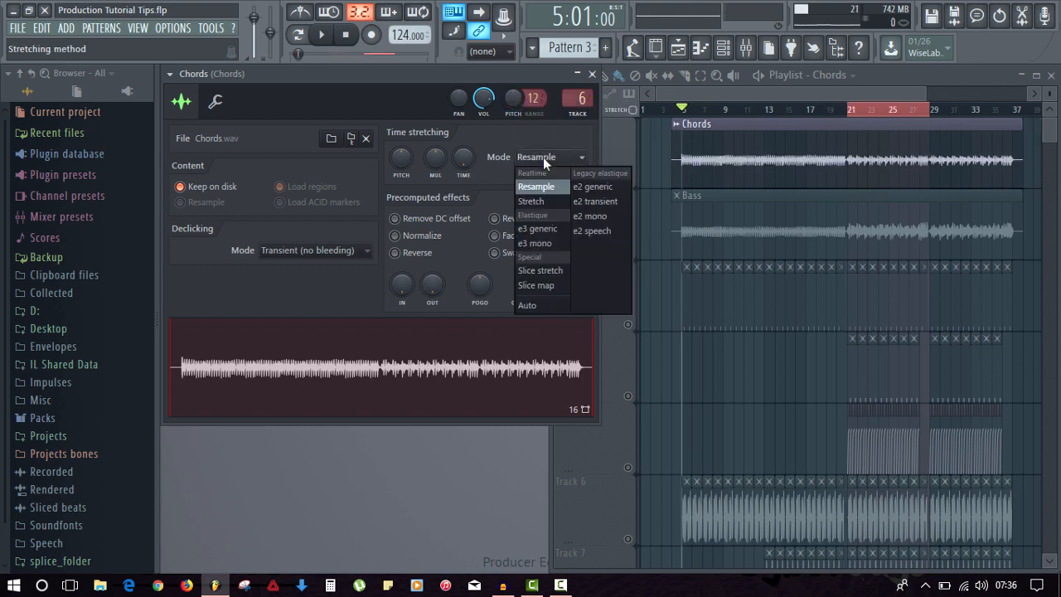
pyautogui.click(549, 202)
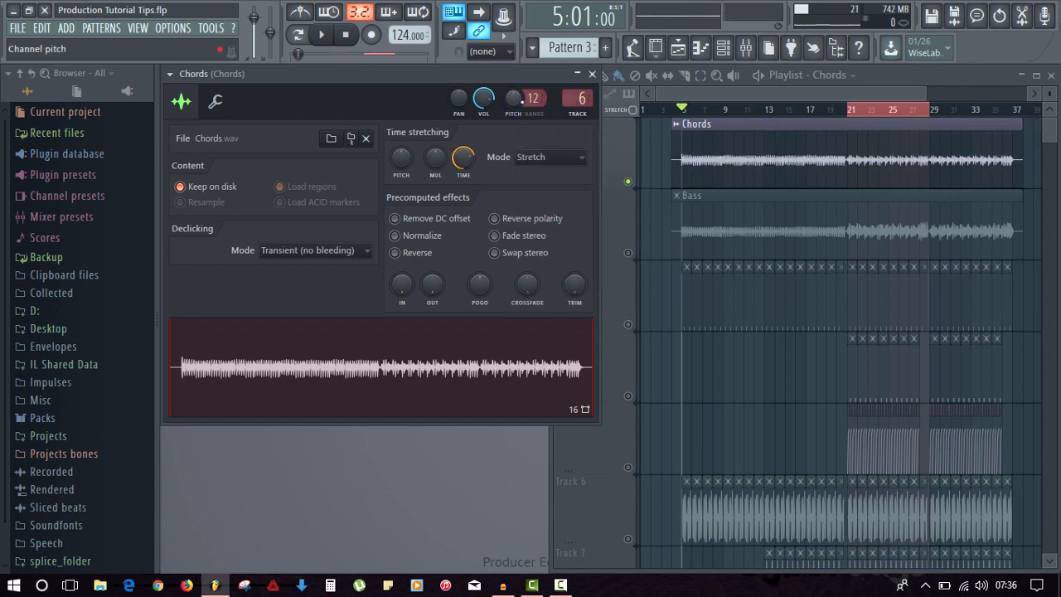
pyautogui.press('space')
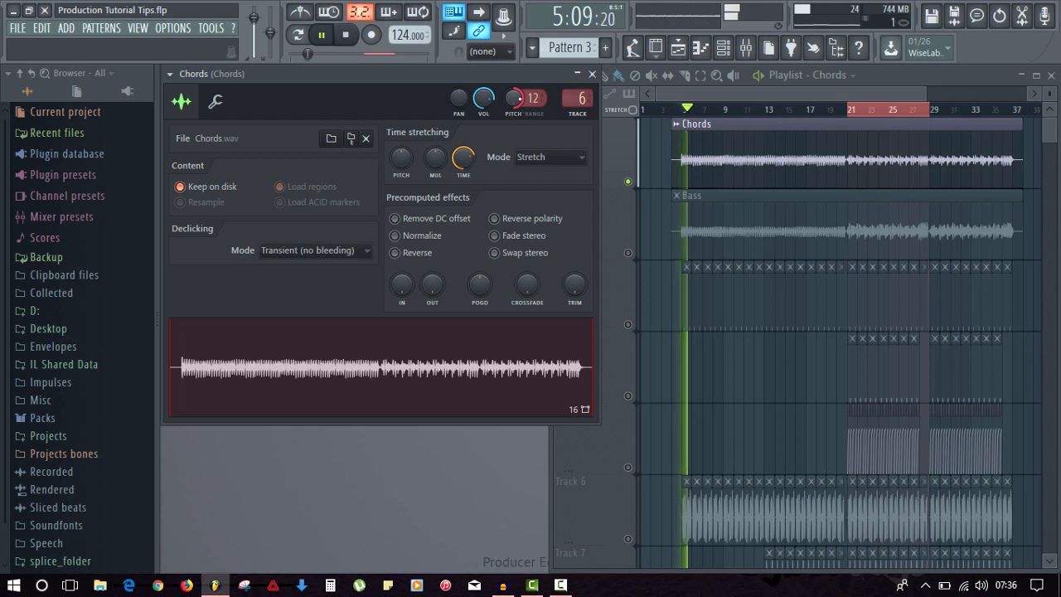
pyautogui.moveTo(513, 98)
pyautogui.mouseDown()
pyautogui.moveTo(514, 133)
pyautogui.moveTo(514, 98)
pyautogui.mouseUp()
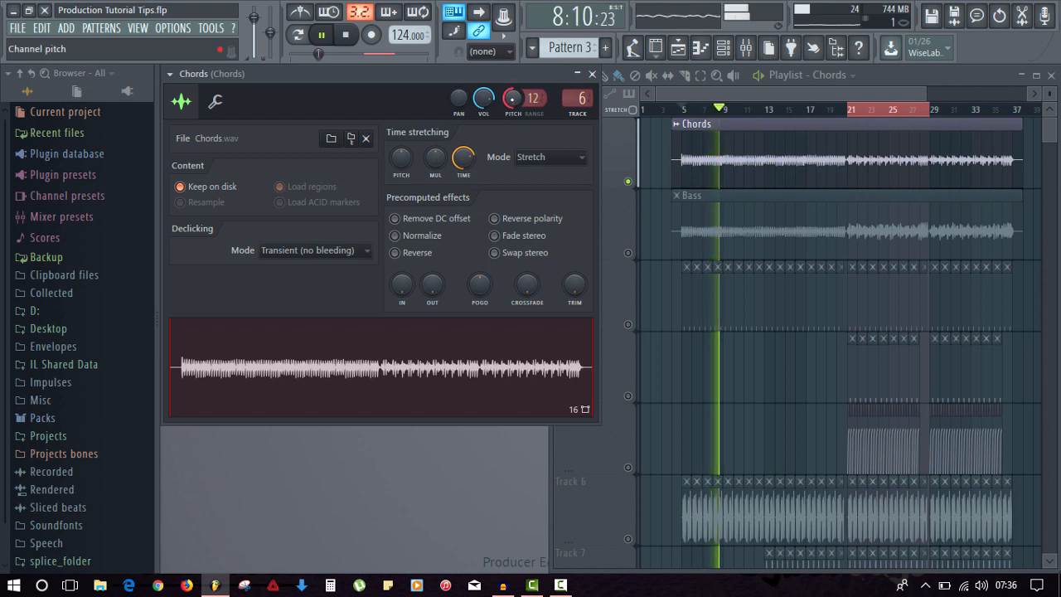
# - Stop playback and reset the Chords pitch, then close its channel settings and turn off the Track 1 solo
pyautogui.press('space')
pyautogui.rightClick(514, 98)
pyautogui.click(520, 93)
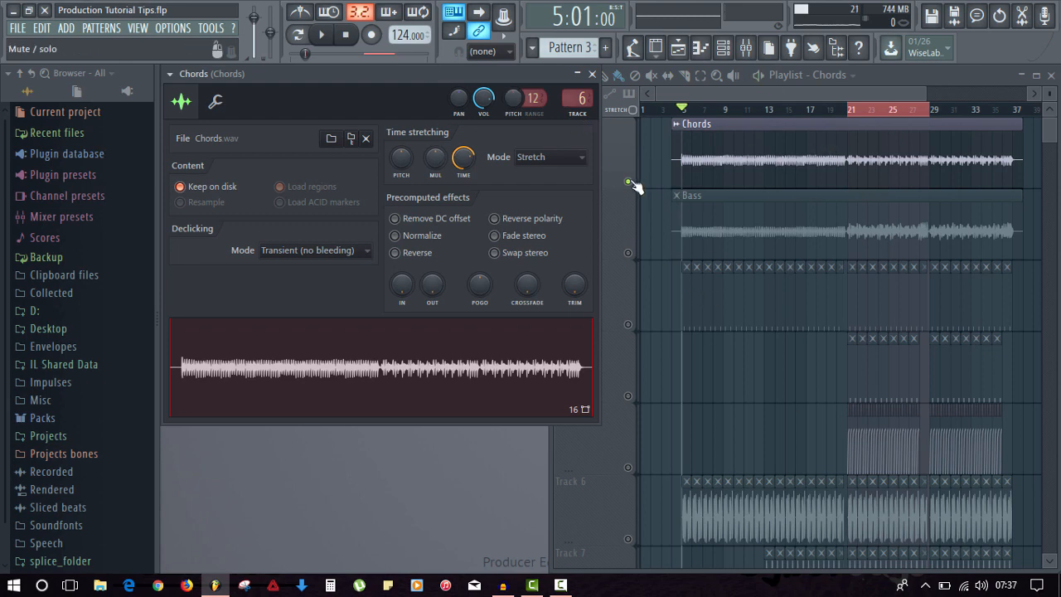
pyautogui.click(592, 74)
pyautogui.click(672, 110)
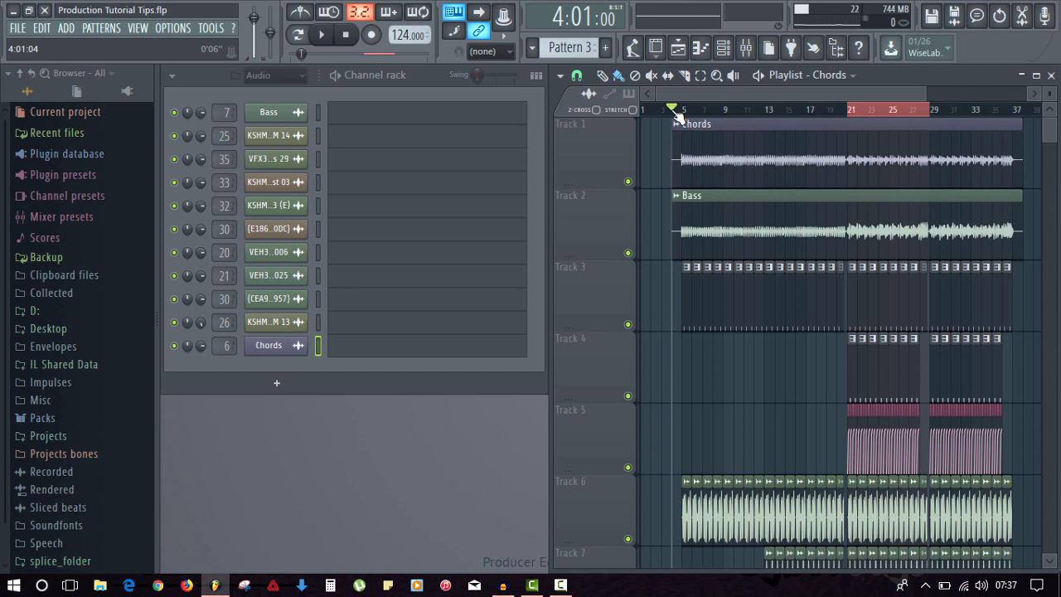
# - Open the mixer and solo the Bass insert on track 7
pyautogui.click(745, 49)
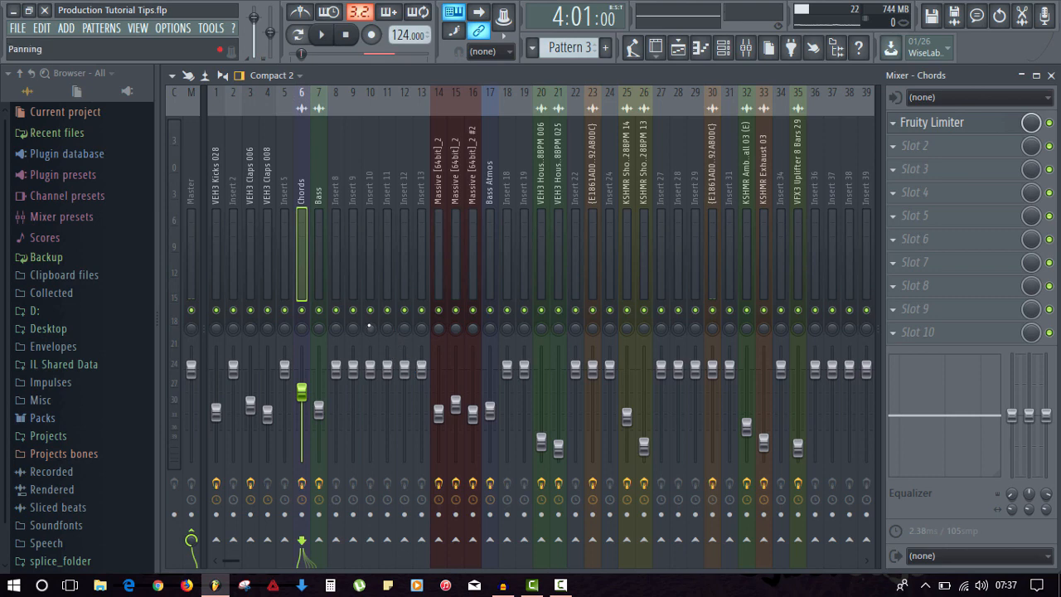
pyautogui.click(316, 259)
pyautogui.rightClick(323, 309)
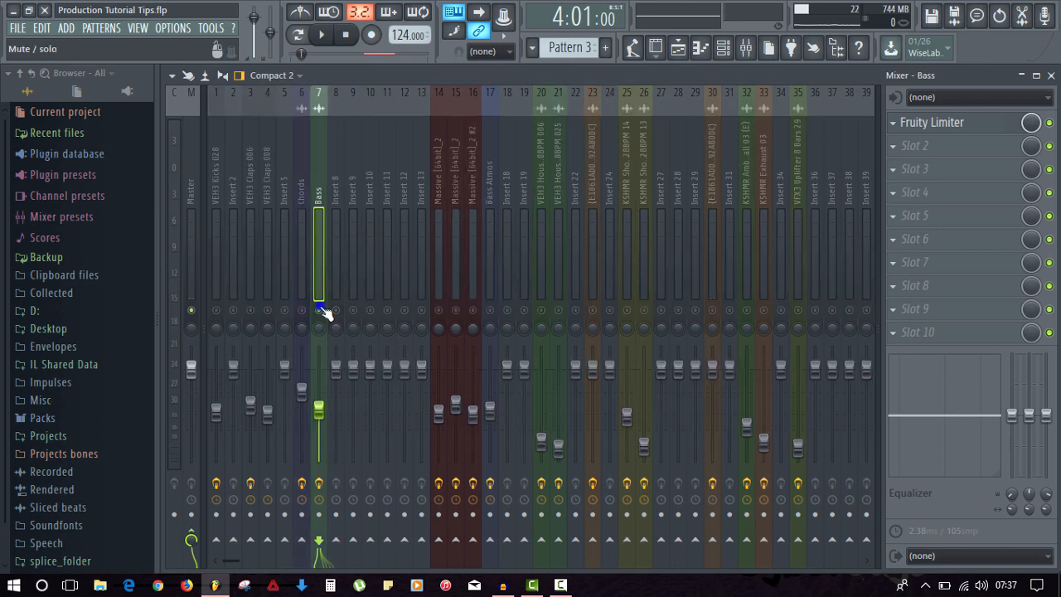
# - Play the song, return to the playlist and select bars 21 to 28 as the playback loop
pyautogui.press('space')
pyautogui.click(1050, 75)
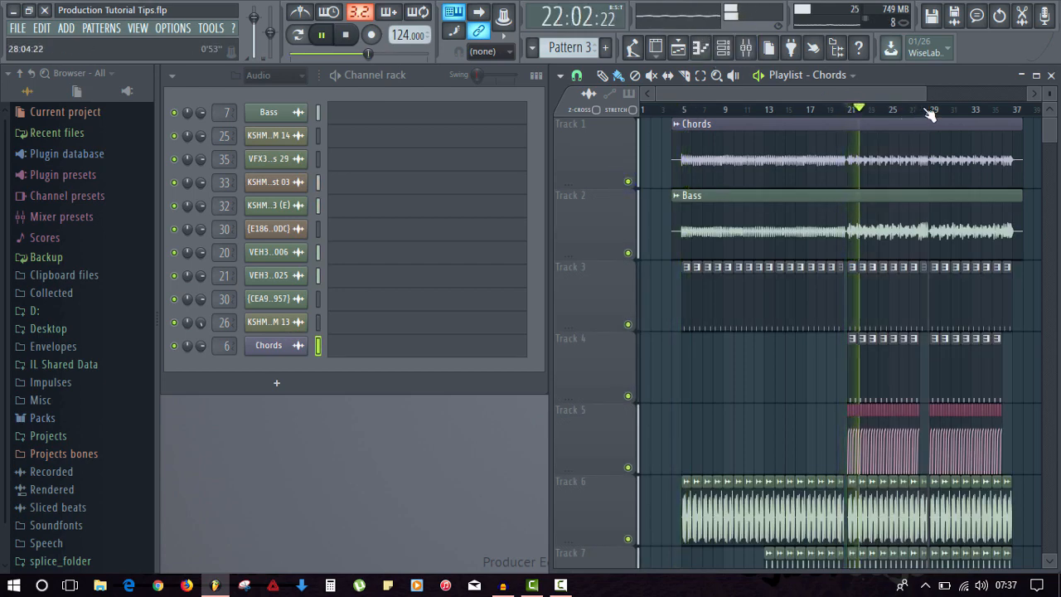
pyautogui.moveTo(926, 111); pyautogui.dragTo(852, 111)
pyautogui.keyDown('ctrl'); pyautogui.click(833, 345); pyautogui.keyUp('ctrl')
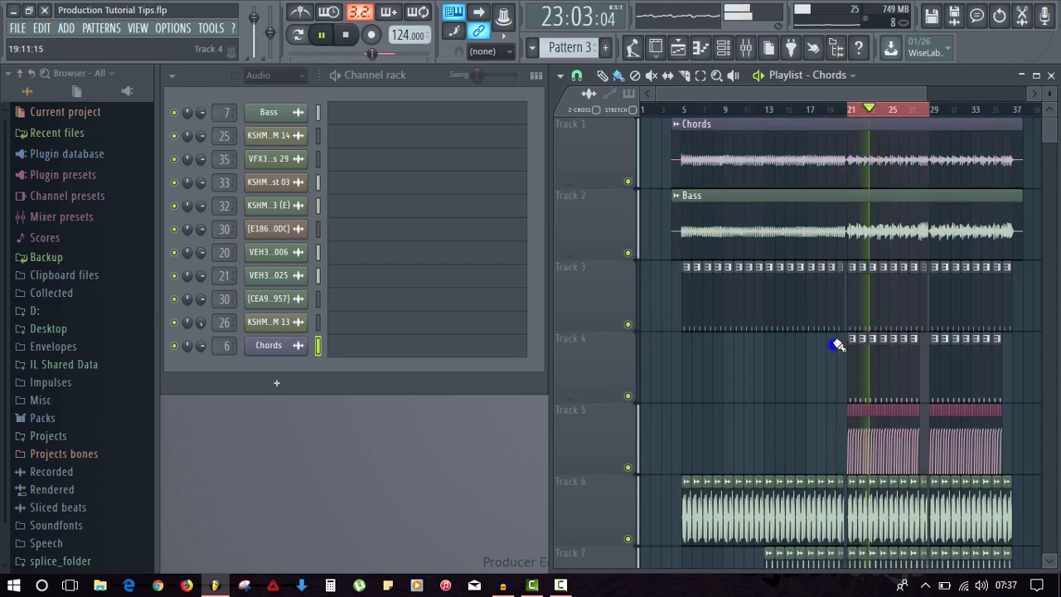
# - Stop playback, load Fruity Parametric EQ 2 into slot 2 of the Bass insert and maximize its window
pyautogui.press('F9')
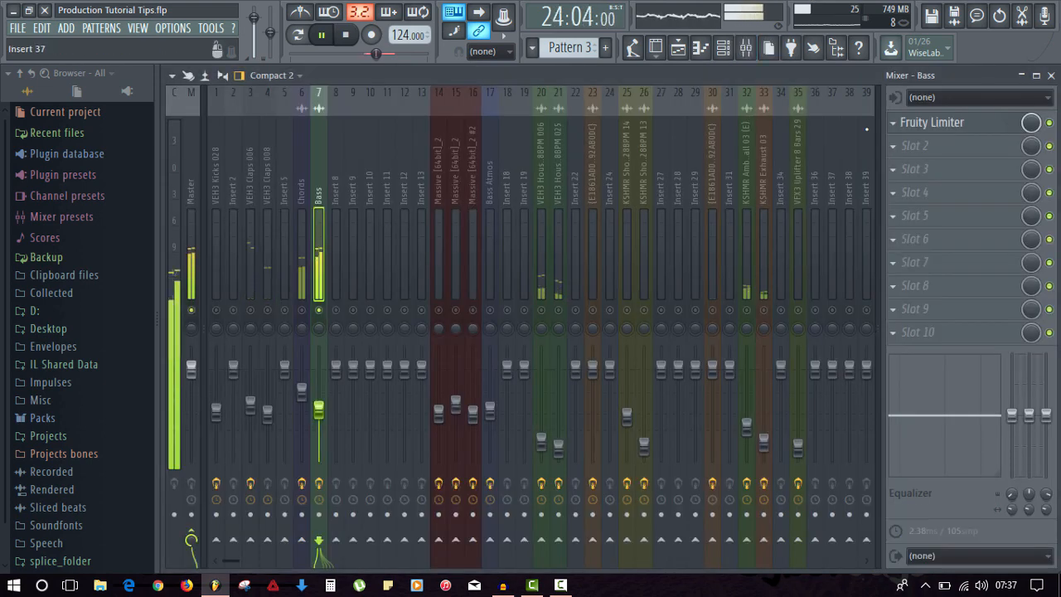
pyautogui.press('space')
pyautogui.click(907, 147)
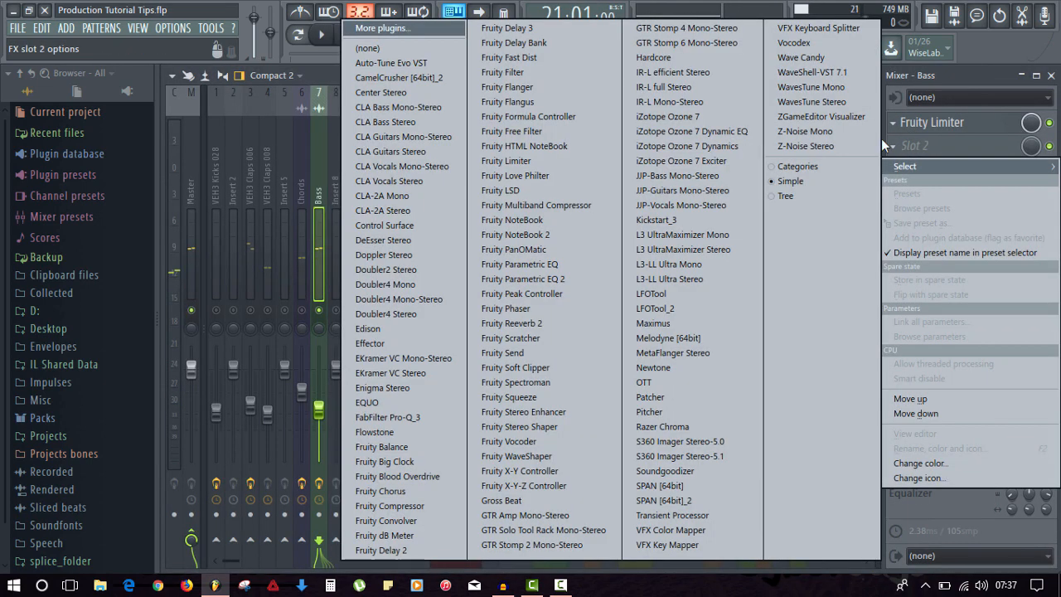
pyautogui.click(981, 85)
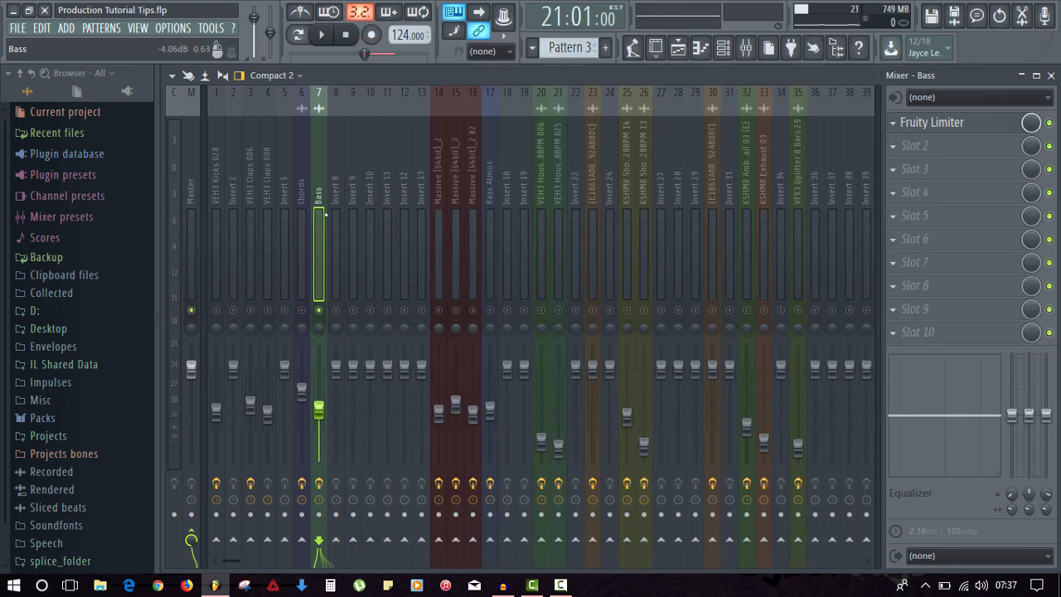
pyautogui.click(901, 146)
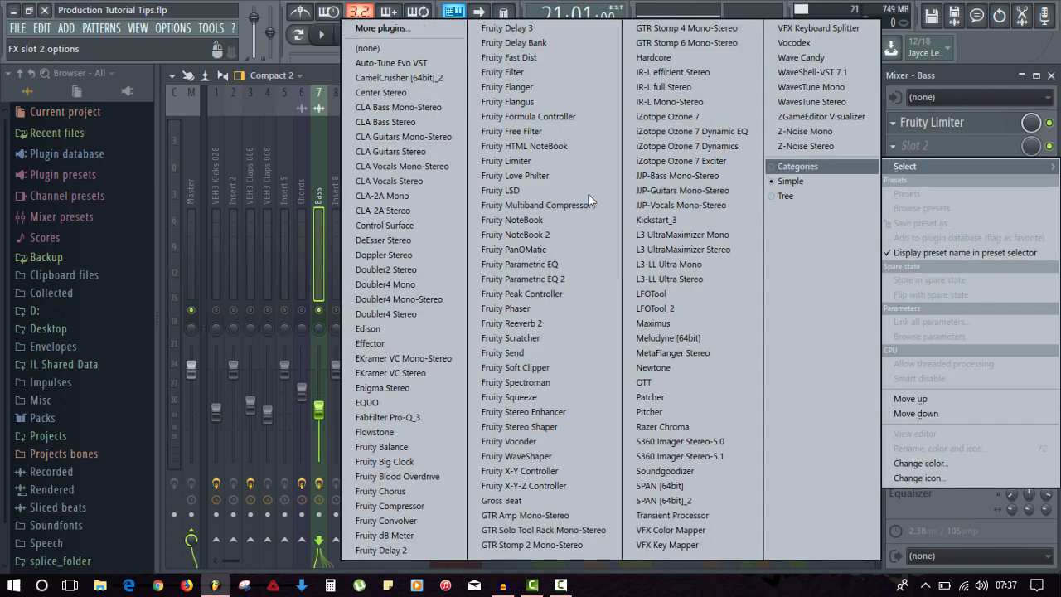
pyautogui.click(506, 279)
pyautogui.moveTo(434, 157); pyautogui.dragTo(443, 121)
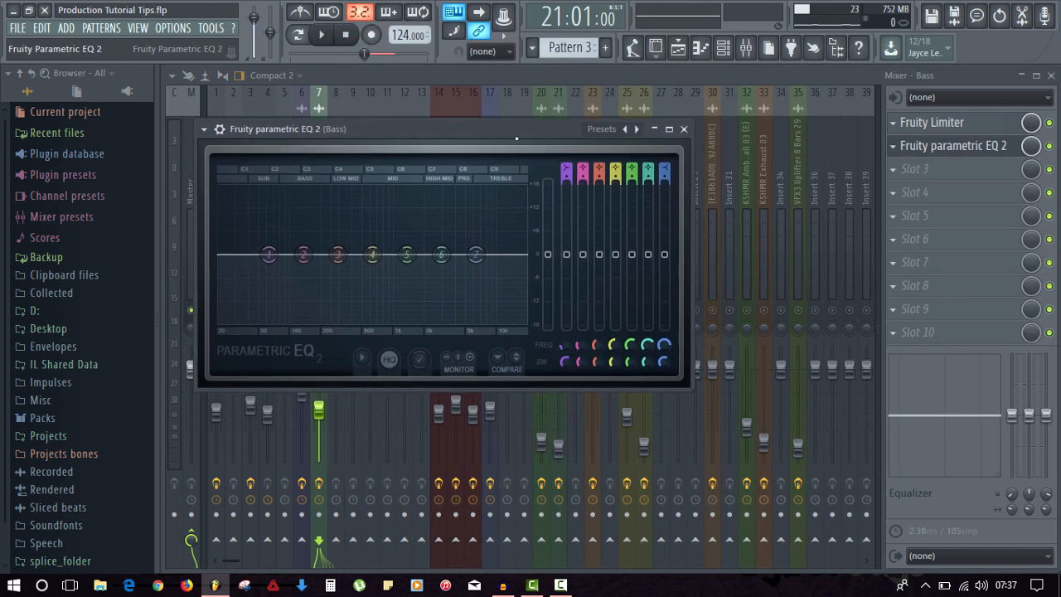
pyautogui.click(670, 129)
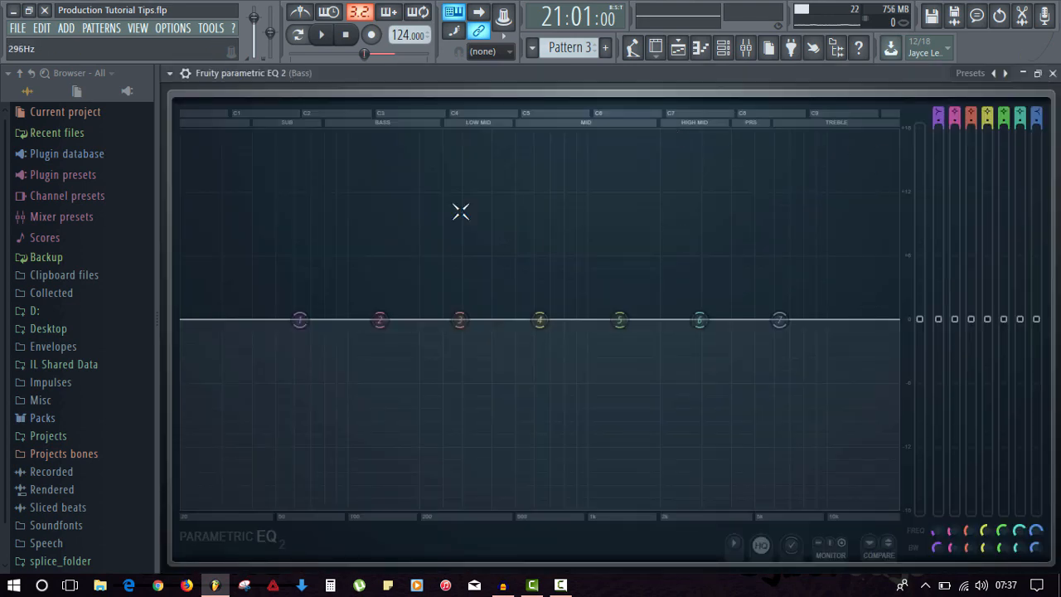
# - Set EQ band 1's order to Steep 8 and pull it down to 20 Hz at -18 dB as a low cut
pyautogui.rightClick(302, 320)
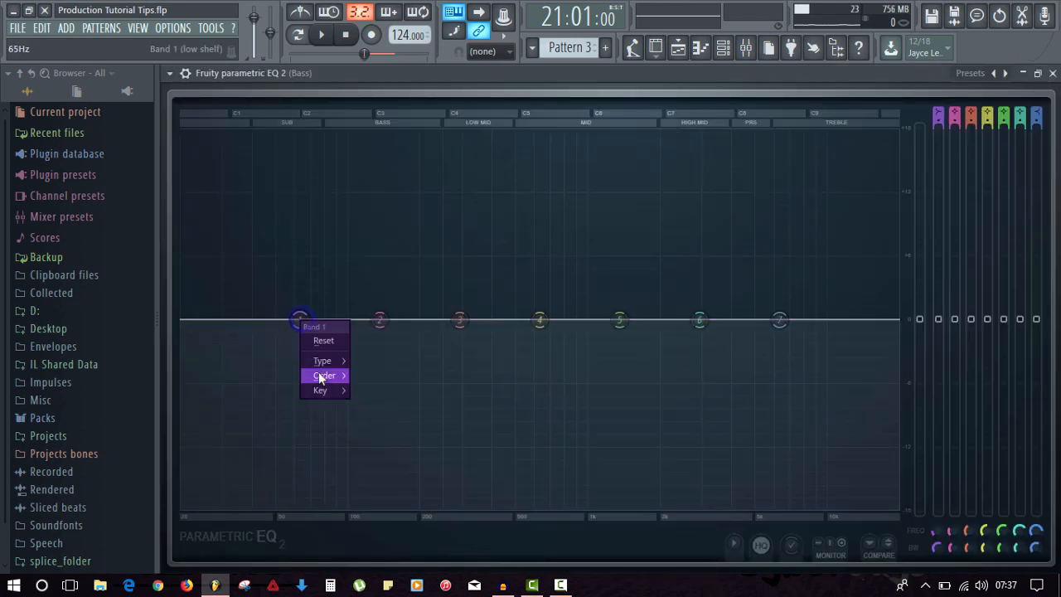
pyautogui.moveTo(321, 374)
pyautogui.click(374, 377)
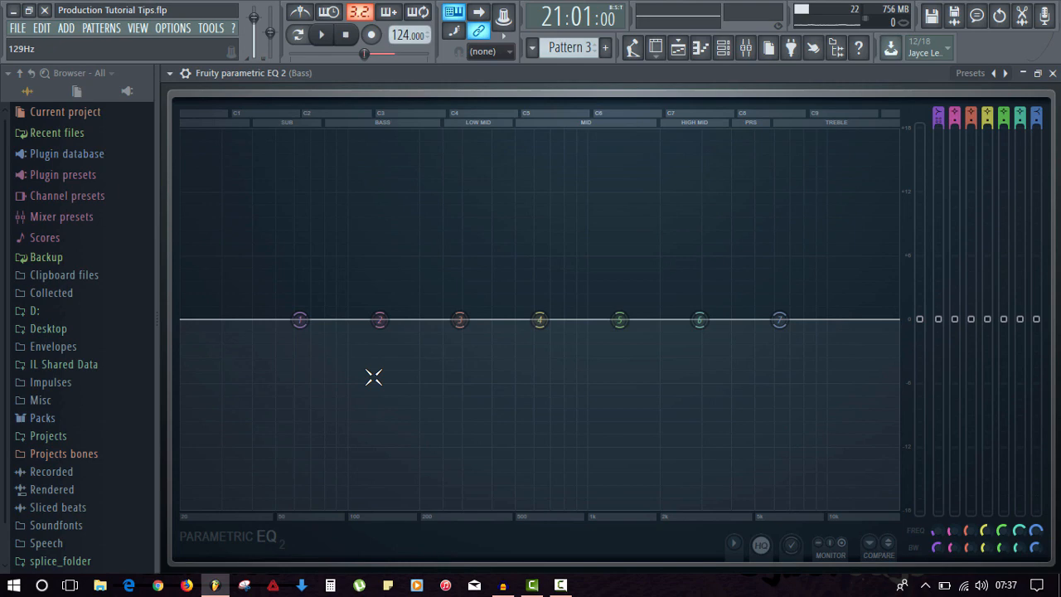
pyautogui.rightClick(302, 320)
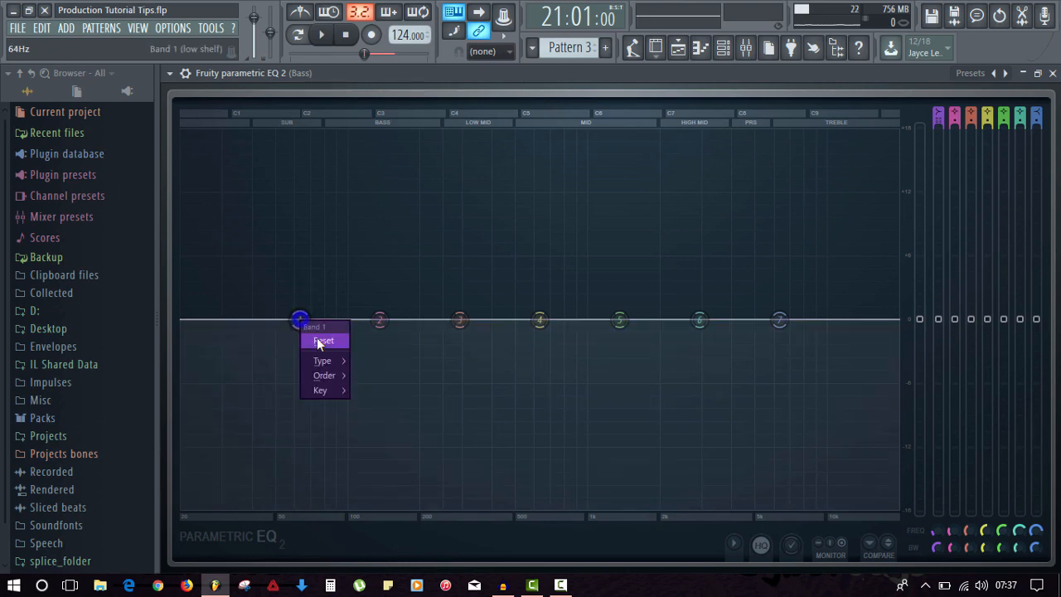
pyautogui.click(306, 332)
pyautogui.moveTo(305, 332); pyautogui.dragTo(181, 507)
# - During playback, set EQ band 7's order to Steep 8 and pull it to the lowest gain at the far high end
pyautogui.press('space')
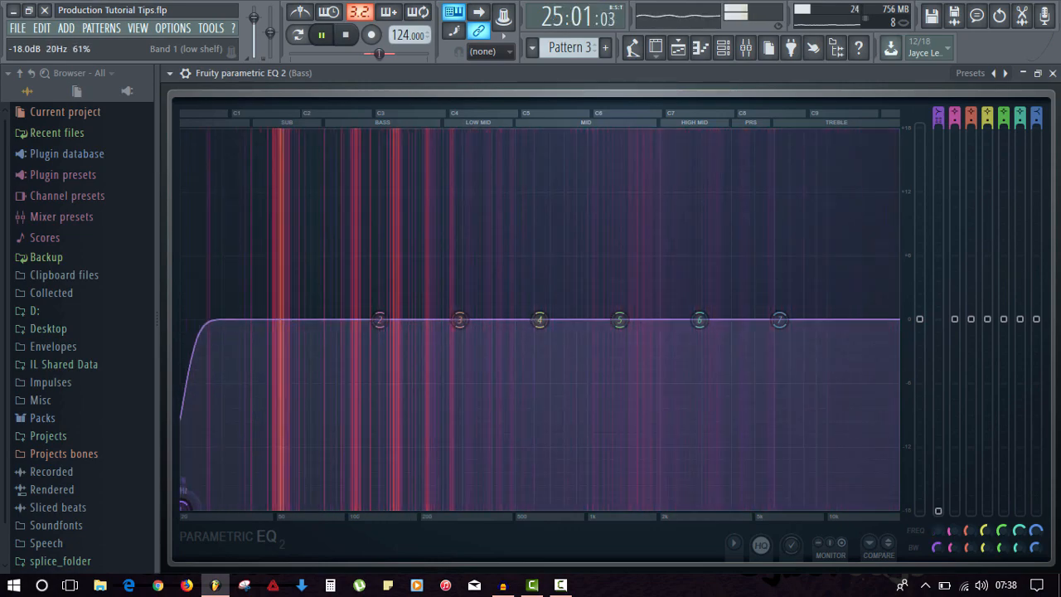
pyautogui.rightClick(779, 320)
pyautogui.moveTo(805, 376)
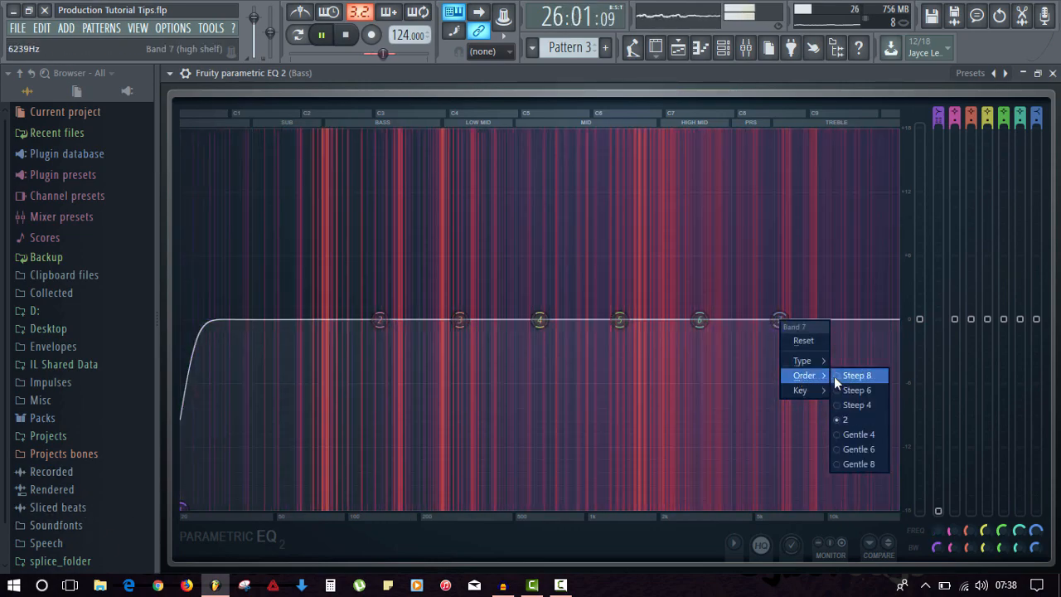
pyautogui.click(839, 376)
pyautogui.moveTo(779, 320); pyautogui.dragTo(895, 507)
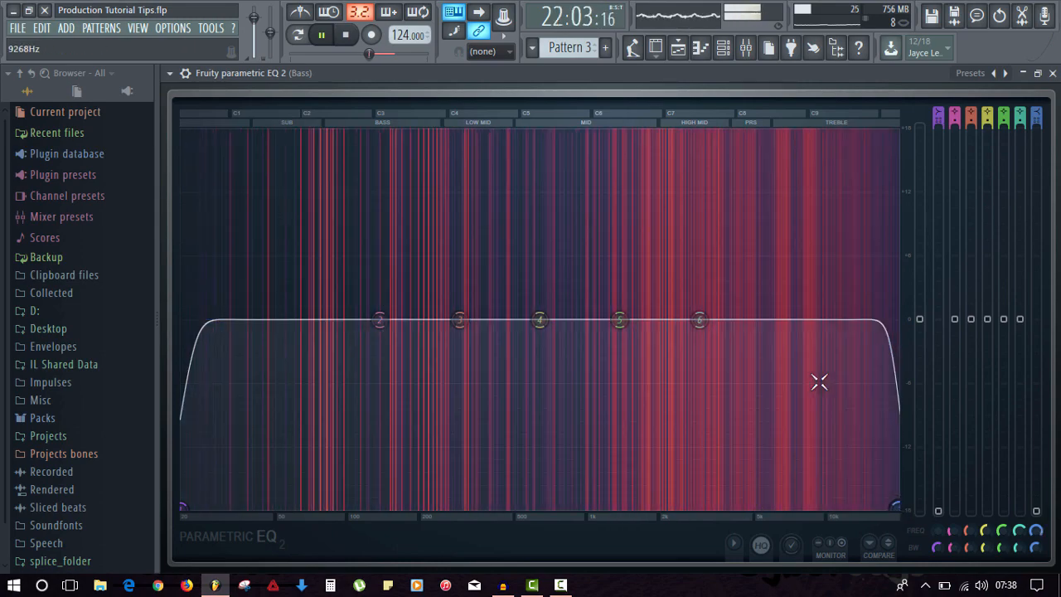
# - Reset bands 7 and 1 of the Bass insert's EQ, stop playback and replay the loop briefly with the flat curve
pyautogui.rightClick(895, 507)
pyautogui.click(903, 493)
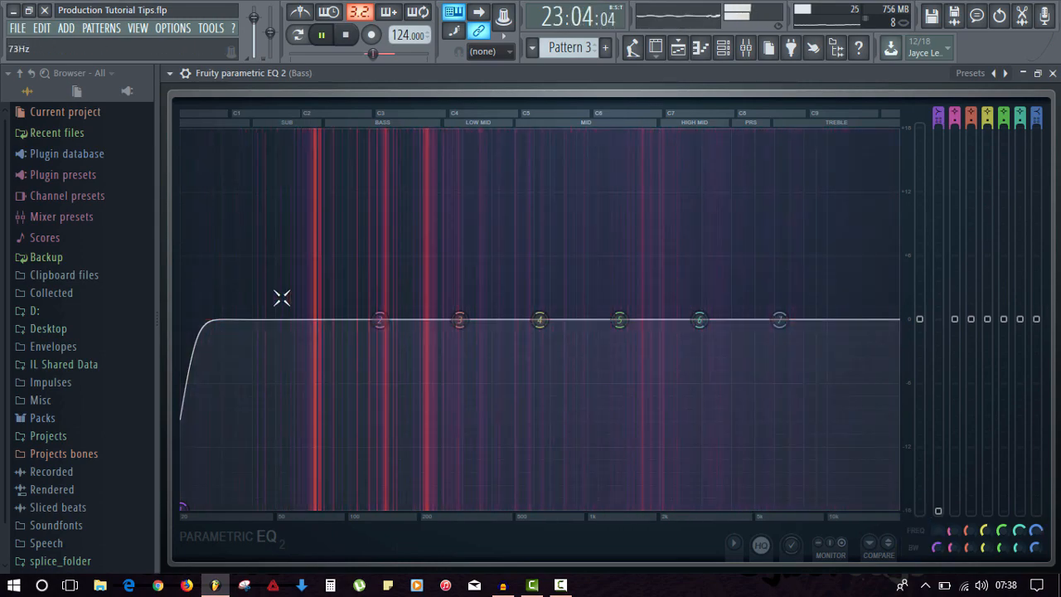
pyautogui.rightClick(184, 507)
pyautogui.click(194, 519)
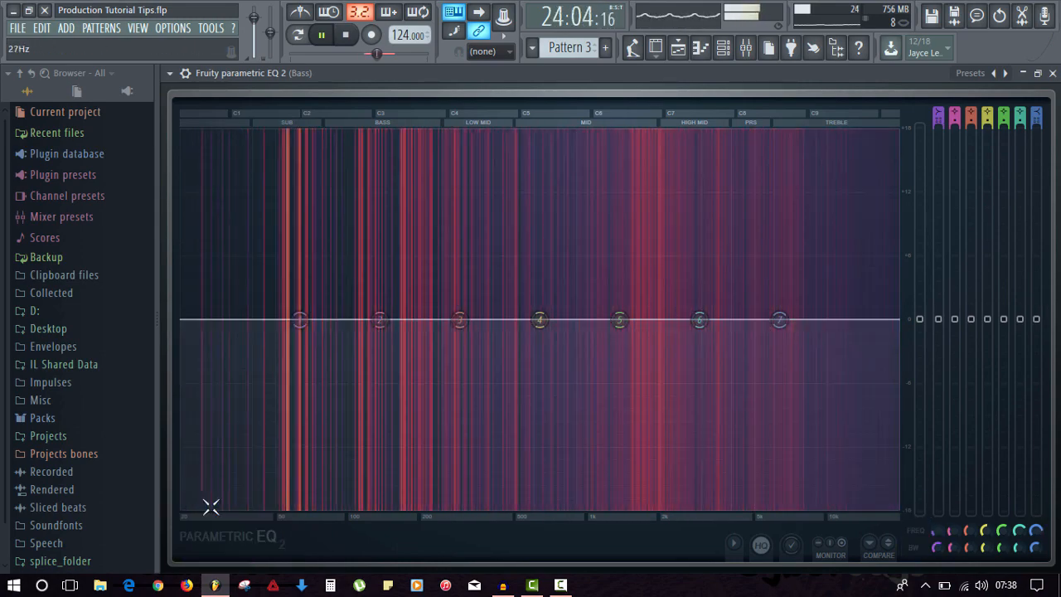
pyautogui.press('space')
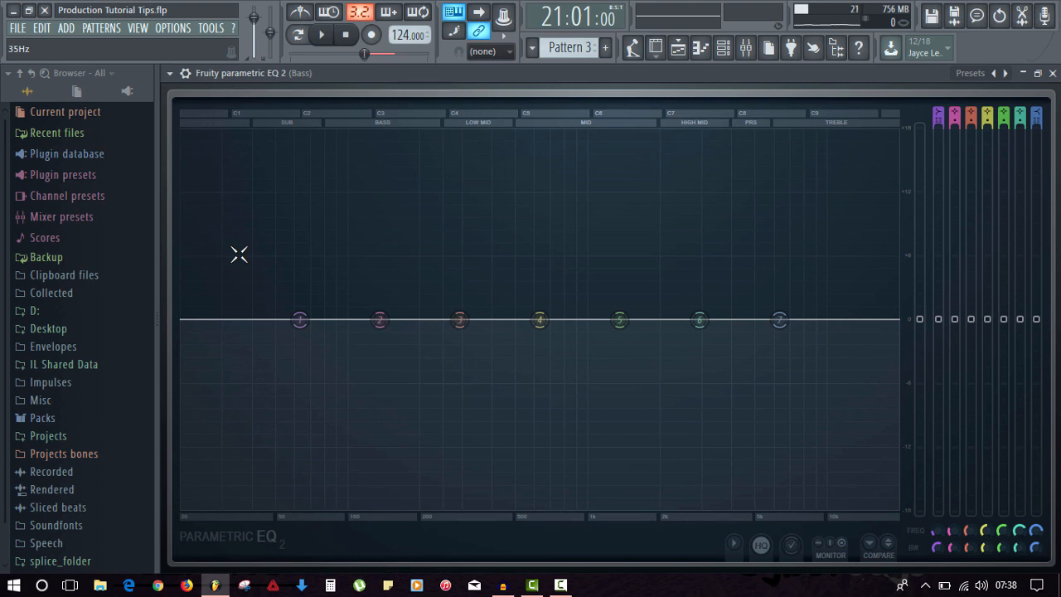
pyautogui.press('space')
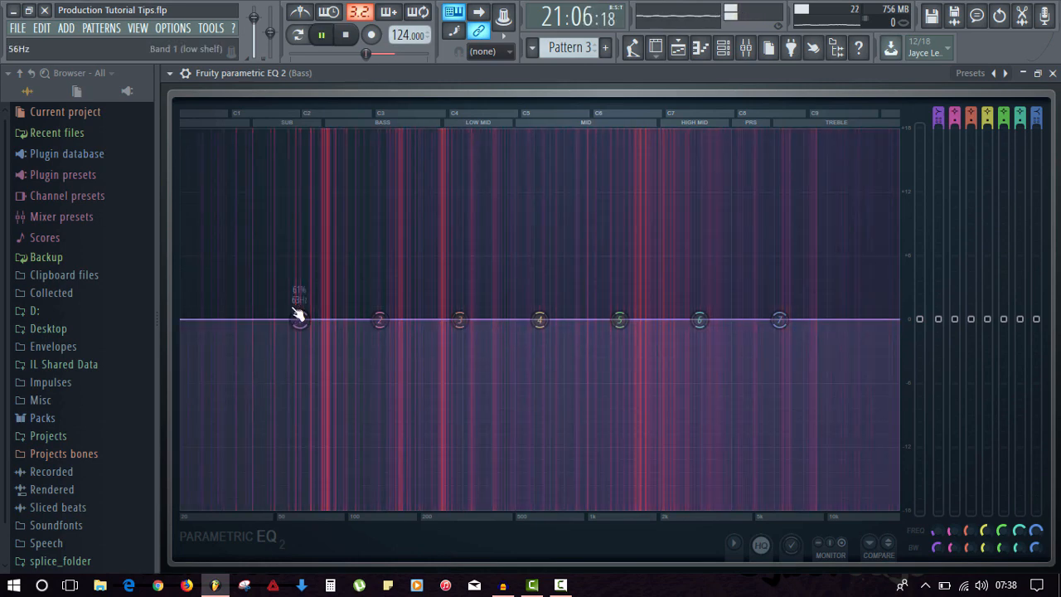
pyautogui.press('space')
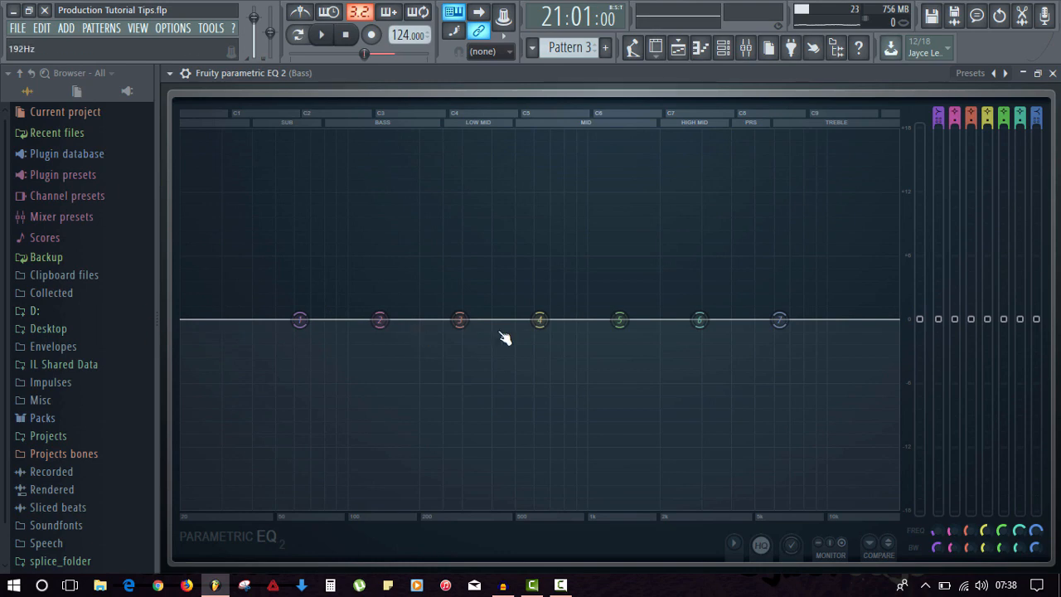
# - Close the Bass EQ, load Fruity Parametric EQ 2 into slot 2 of the Chords insert and maximize its window
pyautogui.click(1052, 73)
pyautogui.click(297, 236)
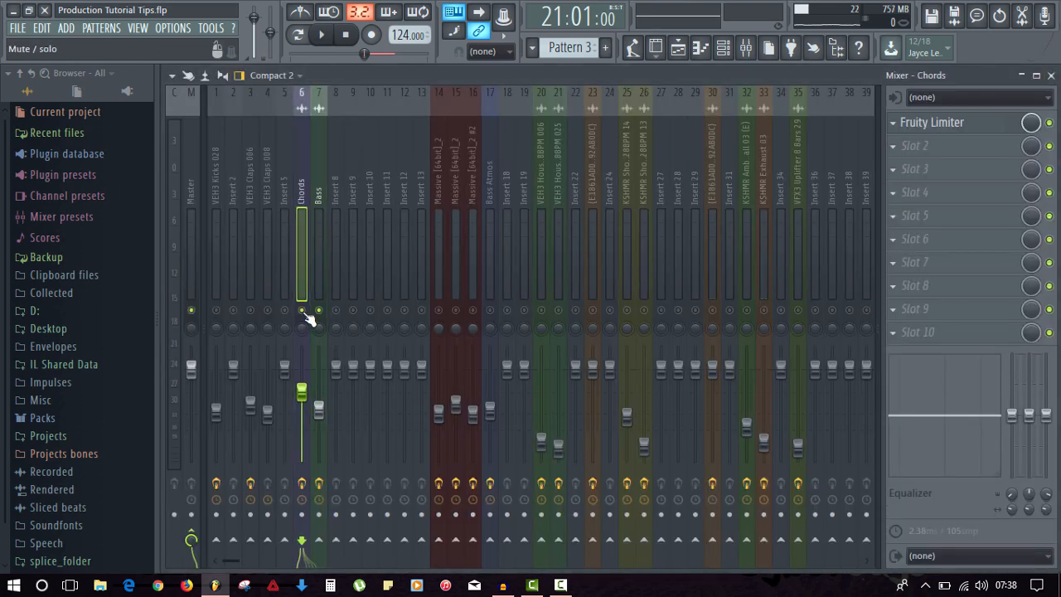
pyautogui.press('space')
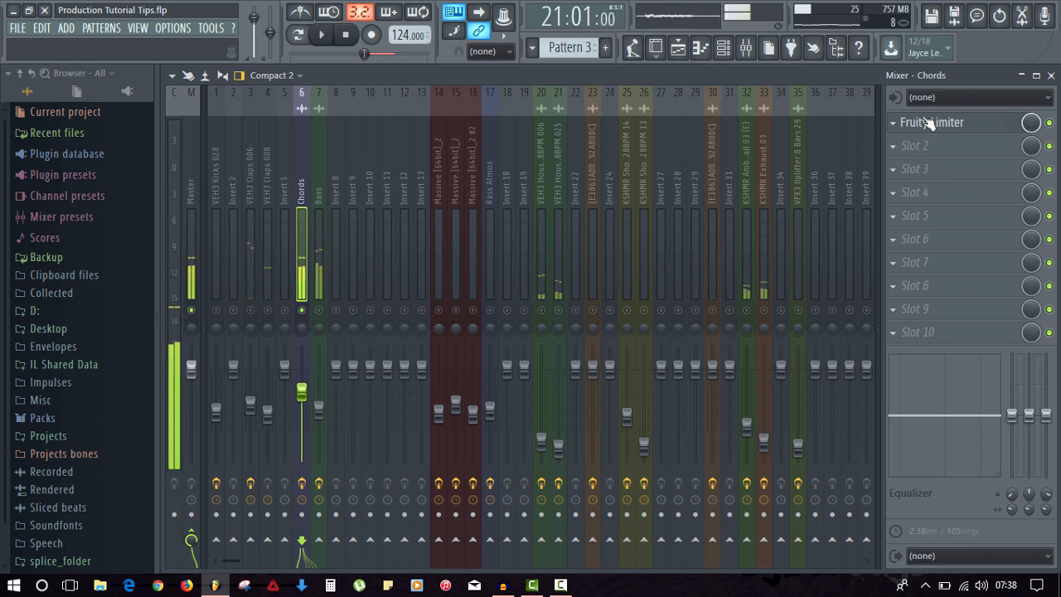
pyautogui.click(898, 145)
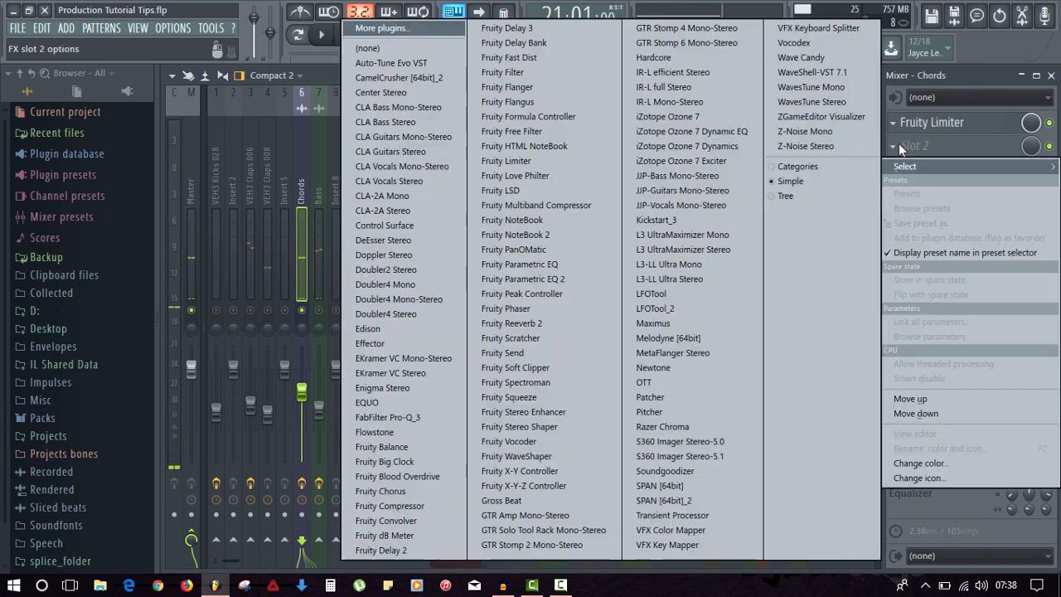
pyautogui.click(532, 281)
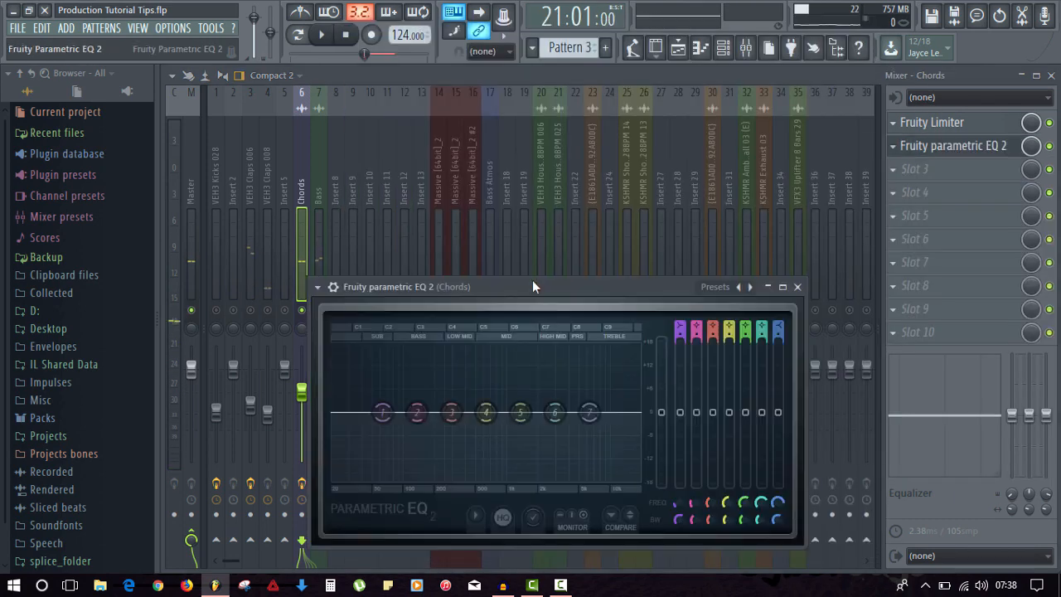
pyautogui.click(784, 288)
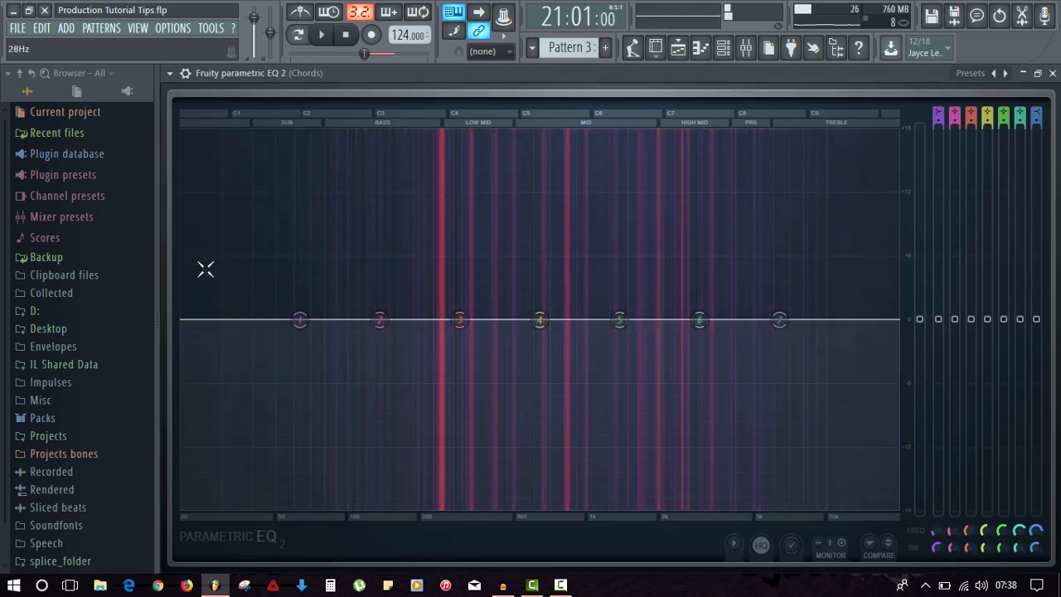
# - Play the loop in short passes to examine the Chords frequency spectrum in the EQ
pyautogui.press('space')
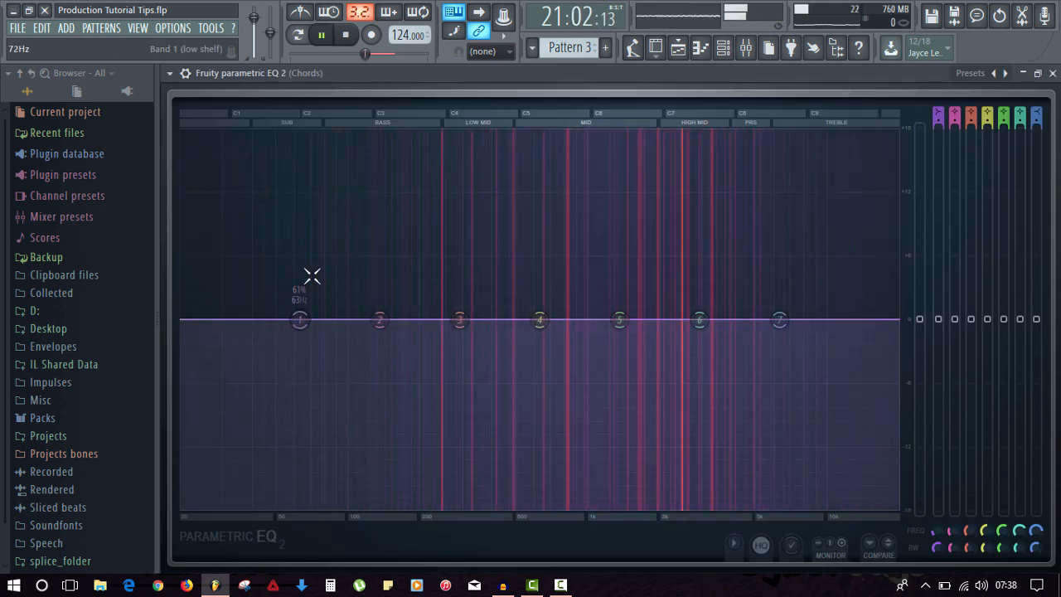
pyautogui.press('space')
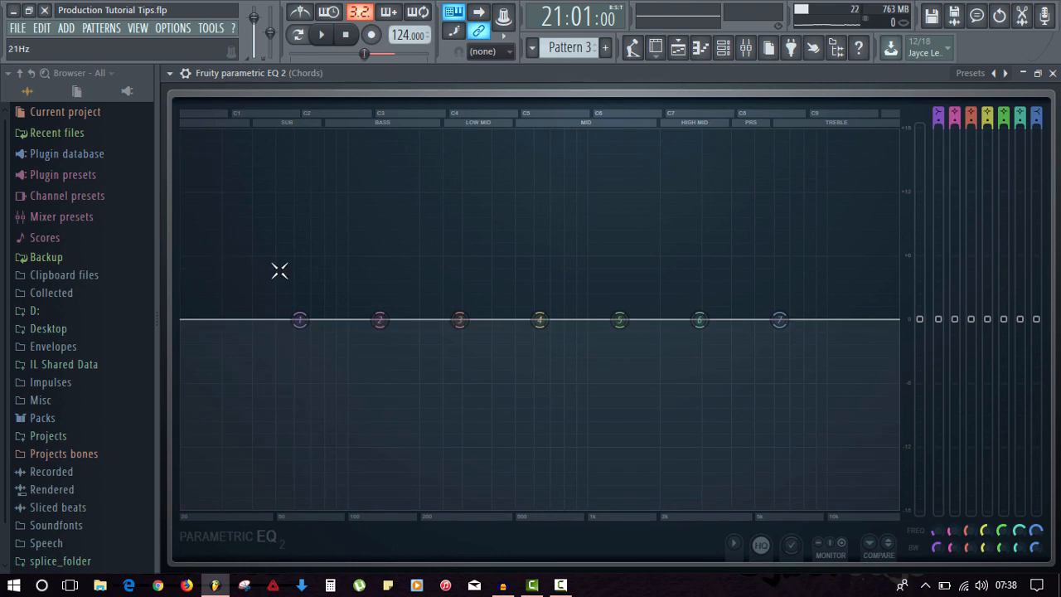
pyautogui.press('space')
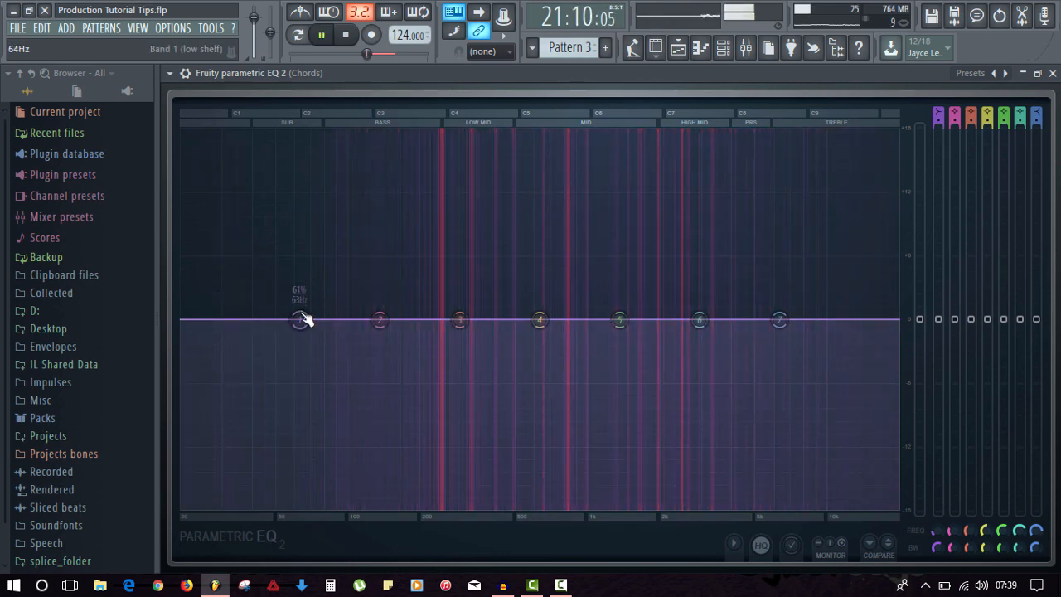
pyautogui.press('space')
# - Try a Steep 8 low cut on band 1 at about 102 Hz and a band 2 dip of about -6 dB near 42 Hz
pyautogui.rightClick(303, 326)
pyautogui.moveTo(315, 377)
pyautogui.click(363, 379)
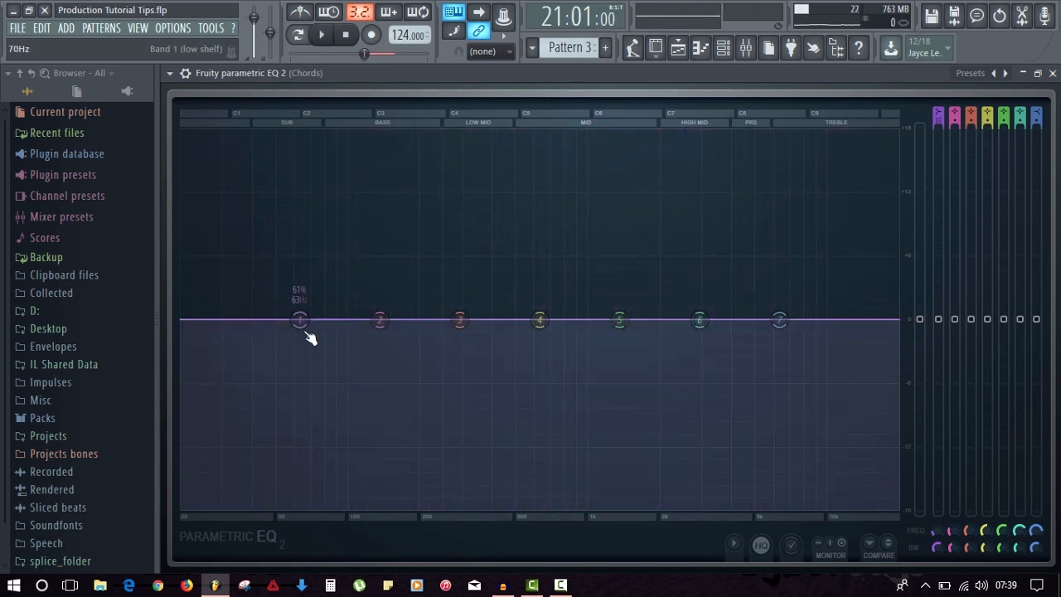
pyautogui.moveTo(300, 324); pyautogui.dragTo(353, 509)
pyautogui.press('space')
pyautogui.moveTo(380, 319); pyautogui.dragTo(258, 380)
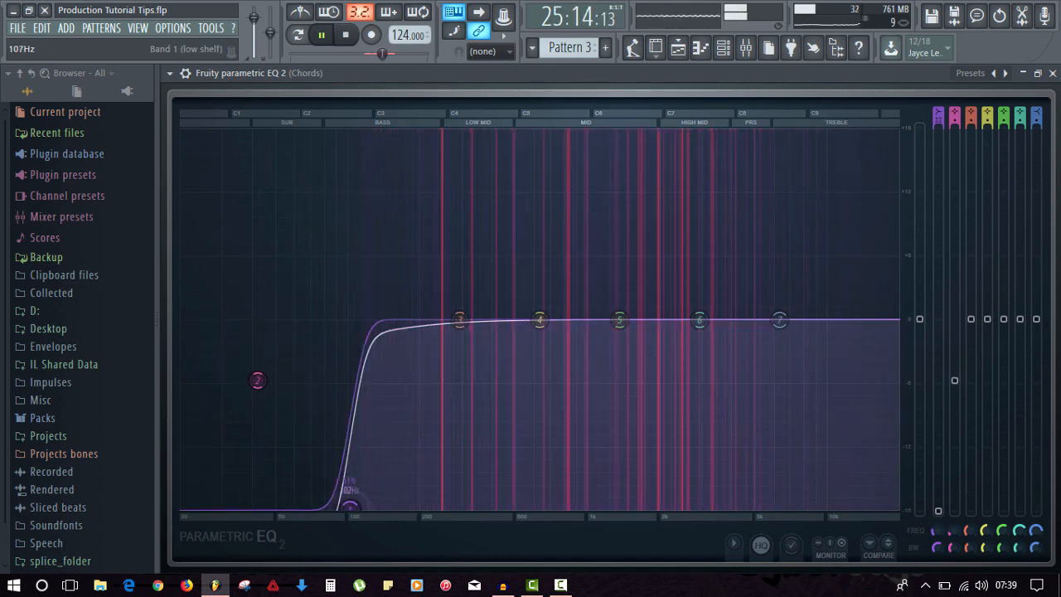
# - Shift the band 1 cut to about 84 Hz, place band 3 at about +1 dB near 105 Hz, and lower band 2 to about -7.5 dB
pyautogui.moveTo(351, 506); pyautogui.dragTo(333, 507)
pyautogui.moveTo(459, 321); pyautogui.dragTo(353, 323)
pyautogui.moveTo(258, 382); pyautogui.dragTo(252, 398)
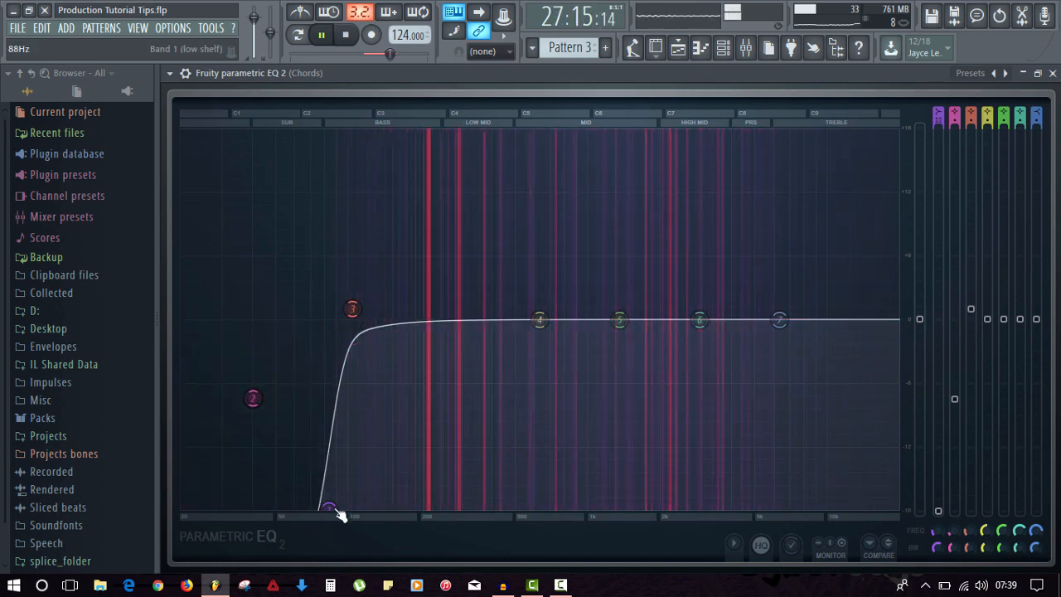
pyautogui.press('space')
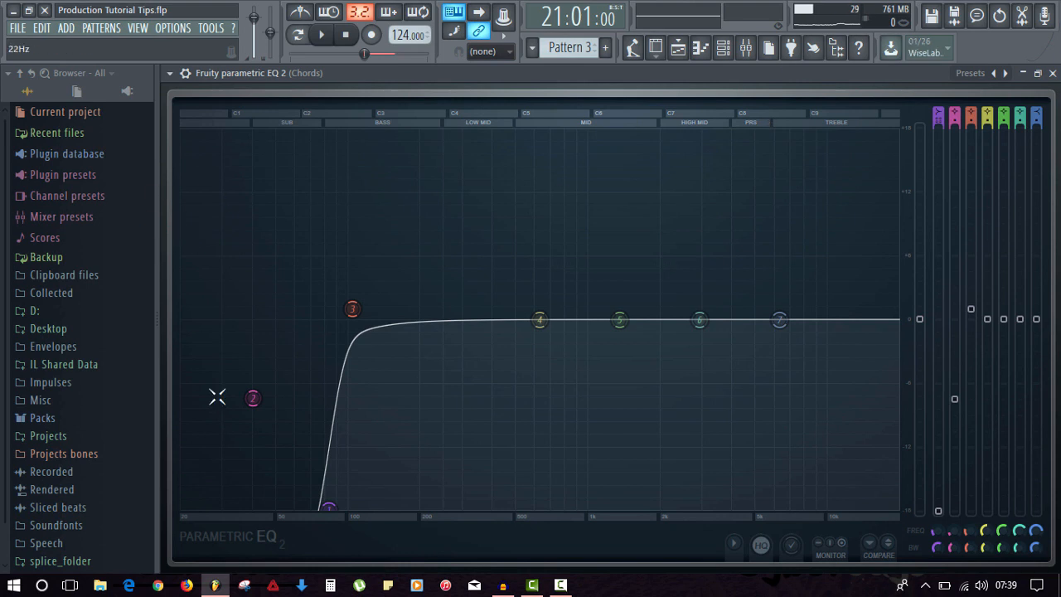
# - Reset EQ bands 1, 2 and 3 on the Chords insert and set band 1's order to 2
pyautogui.rightClick(329, 507)
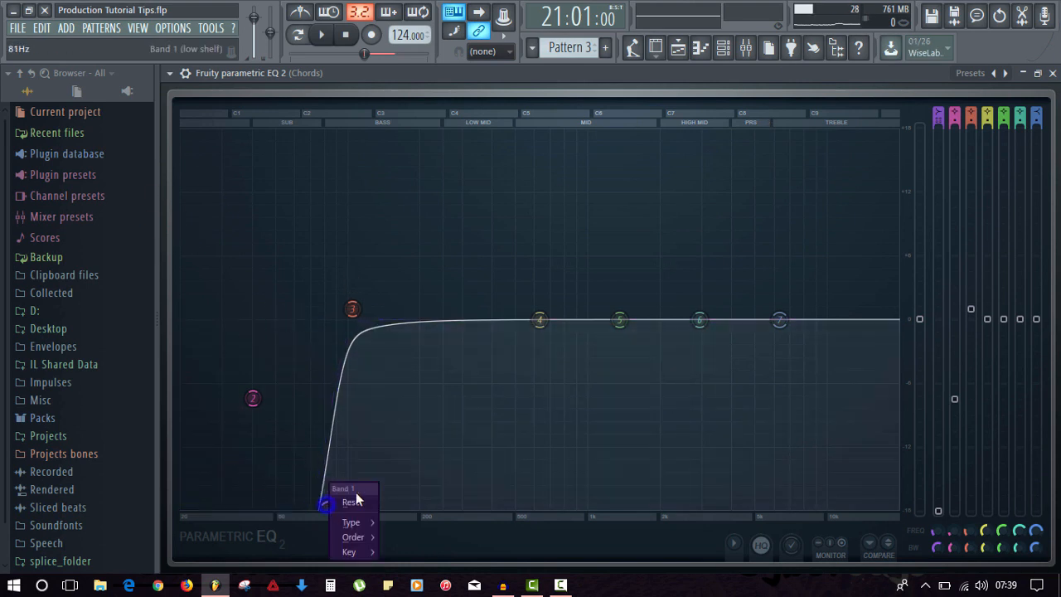
pyautogui.click(358, 511)
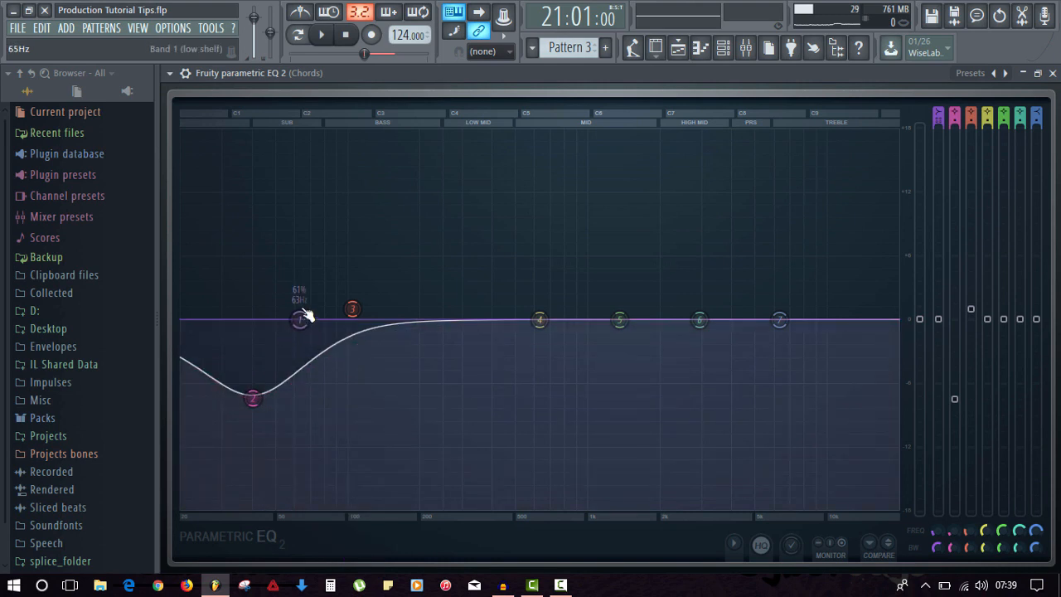
pyautogui.rightClick(302, 321)
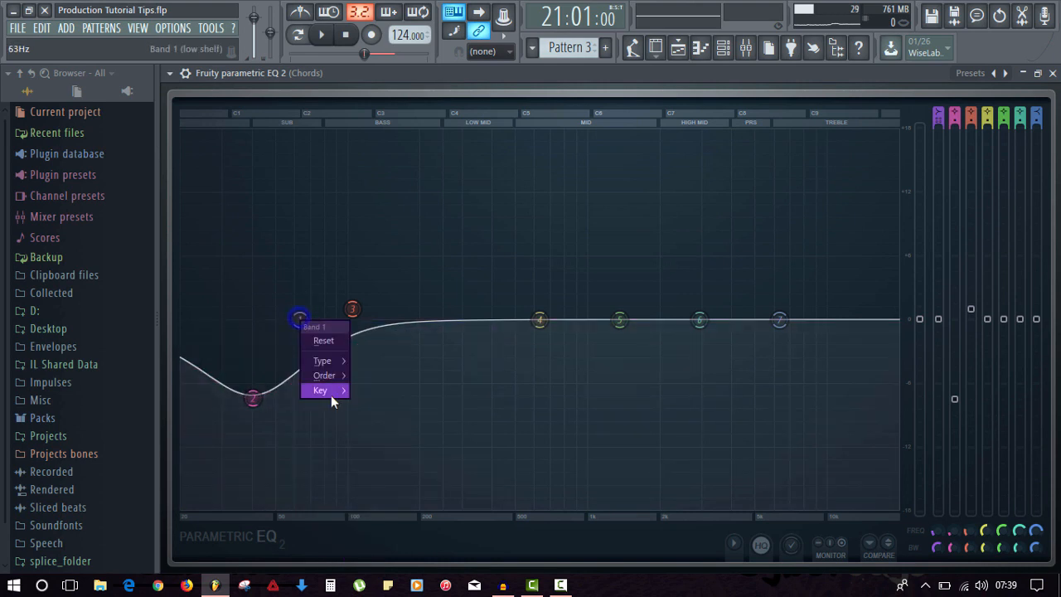
pyautogui.moveTo(325, 375)
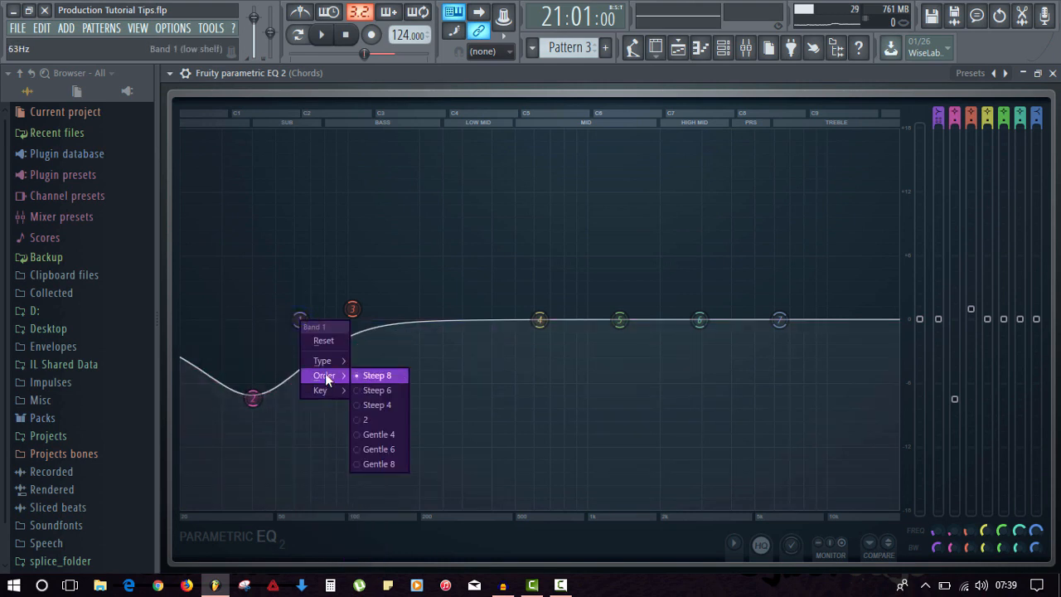
pyautogui.click(381, 420)
pyautogui.rightClick(252, 398)
pyautogui.click(279, 420)
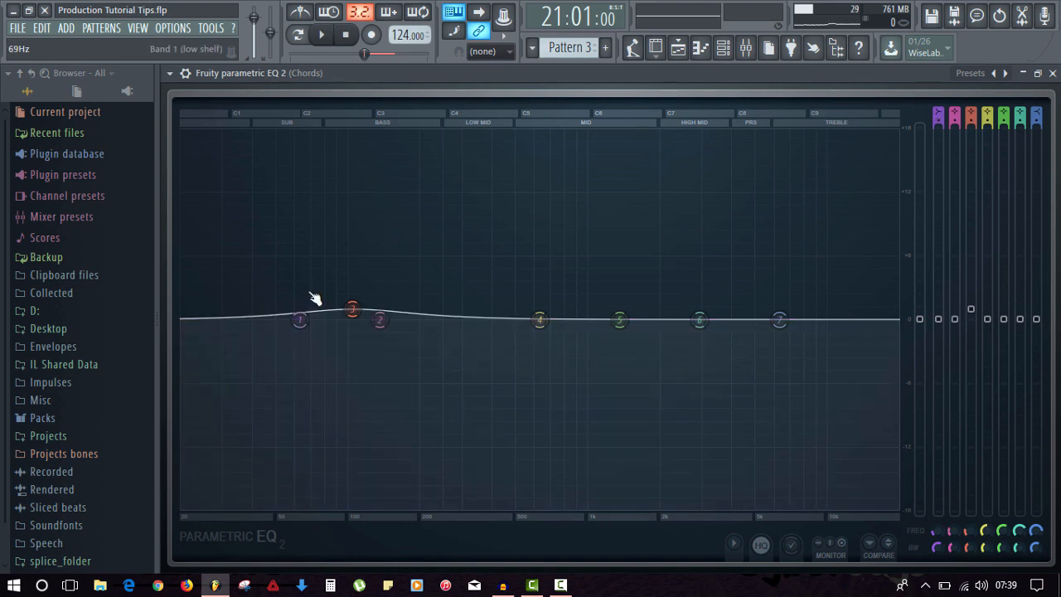
pyautogui.rightClick(354, 310)
pyautogui.click(369, 330)
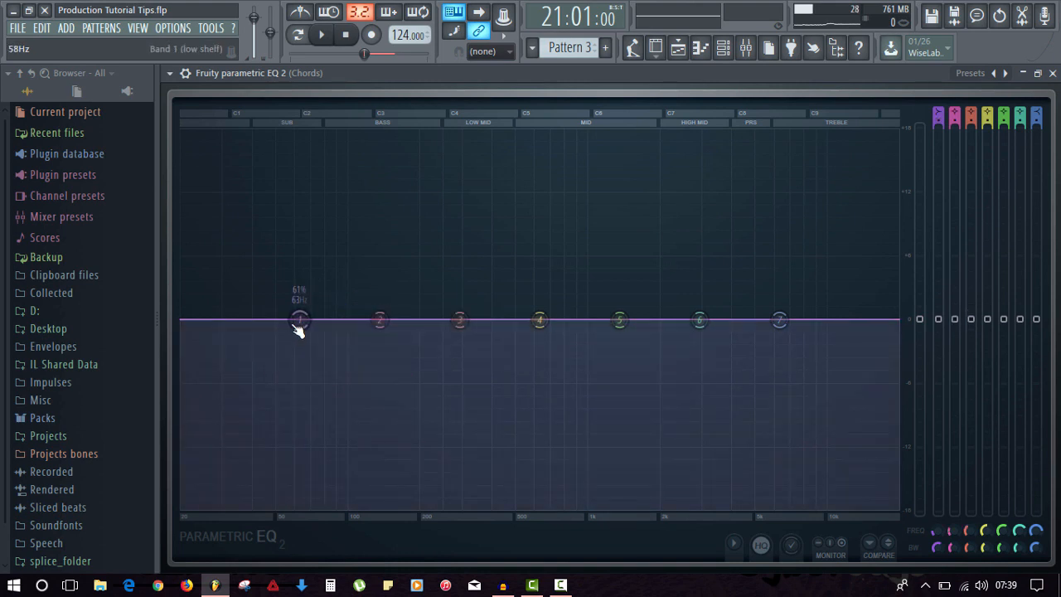
# - Pull band 1 to the lowest gain at about 67 Hz and set its order to Steep 4, then to Steep 8
pyautogui.moveTo(297, 320); pyautogui.dragTo(315, 515)
pyautogui.rightClick(312, 507)
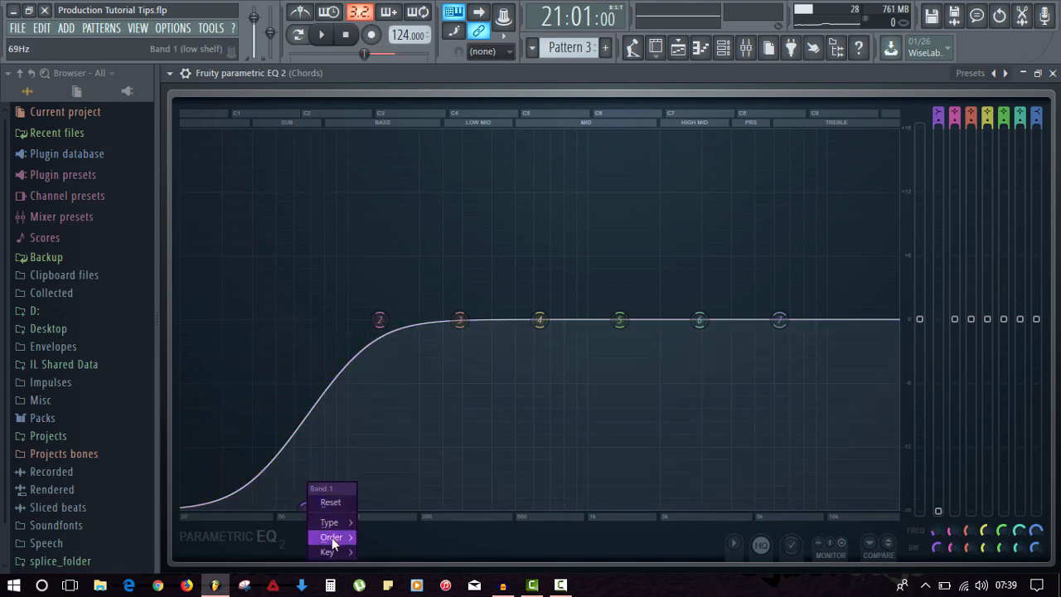
pyautogui.moveTo(331, 537)
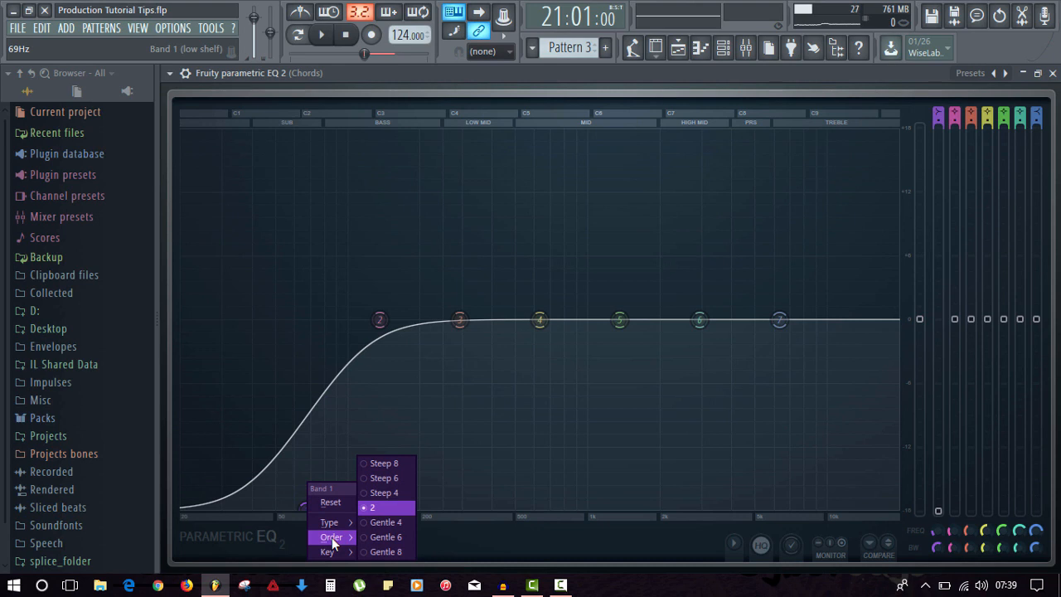
pyautogui.click(369, 492)
pyautogui.moveTo(336, 534)
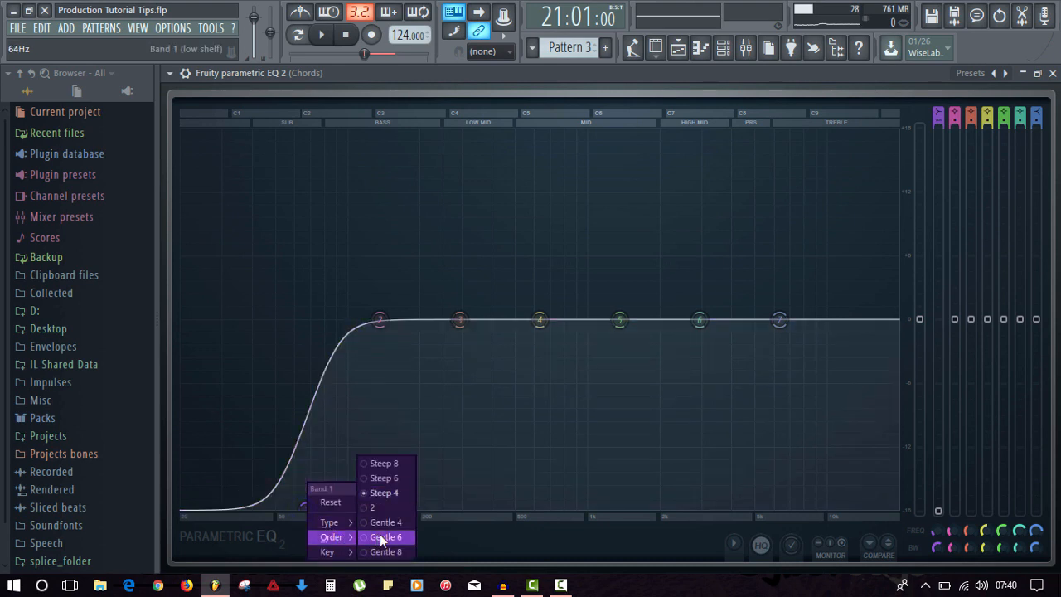
pyautogui.click(391, 466)
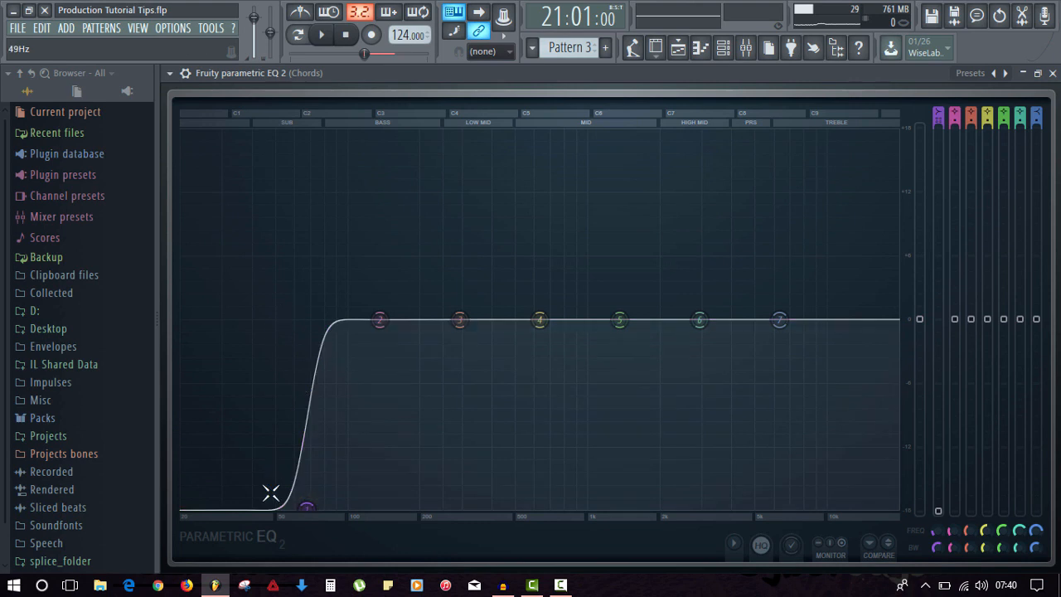
pyautogui.rightClick(311, 503)
pyautogui.moveTo(334, 522)
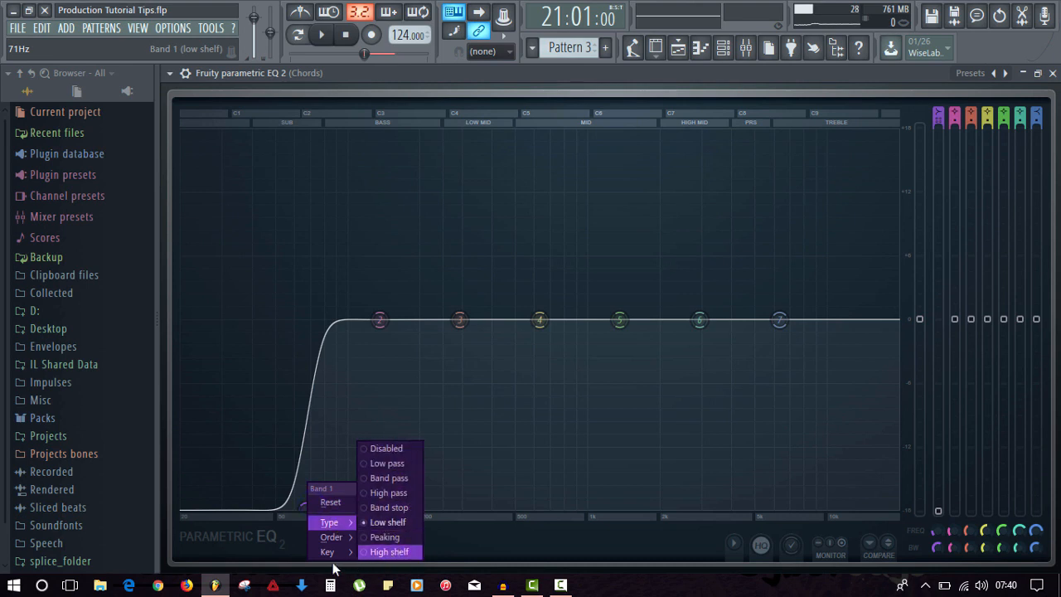
pyautogui.moveTo(326, 553)
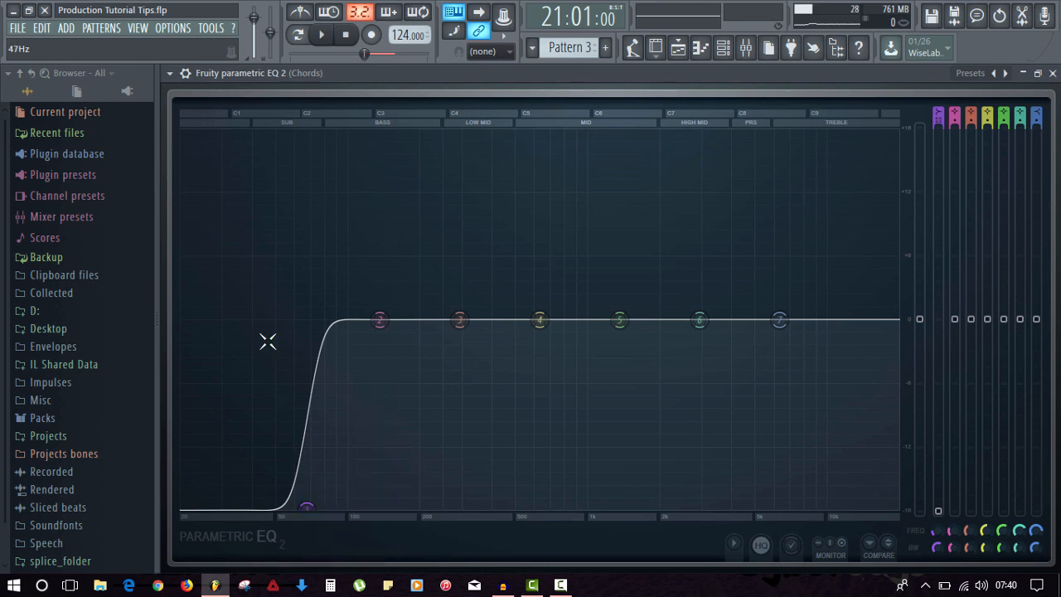
# - Move the low cut to about 85 Hz and, during playback, place band 2 at about 27 Hz, -11 dB and band 3 at about 95 Hz, +0.5 dB
pyautogui.moveTo(302, 502); pyautogui.dragTo(332, 507)
pyautogui.press('space')
pyautogui.moveTo(380, 320); pyautogui.dragTo(211, 428)
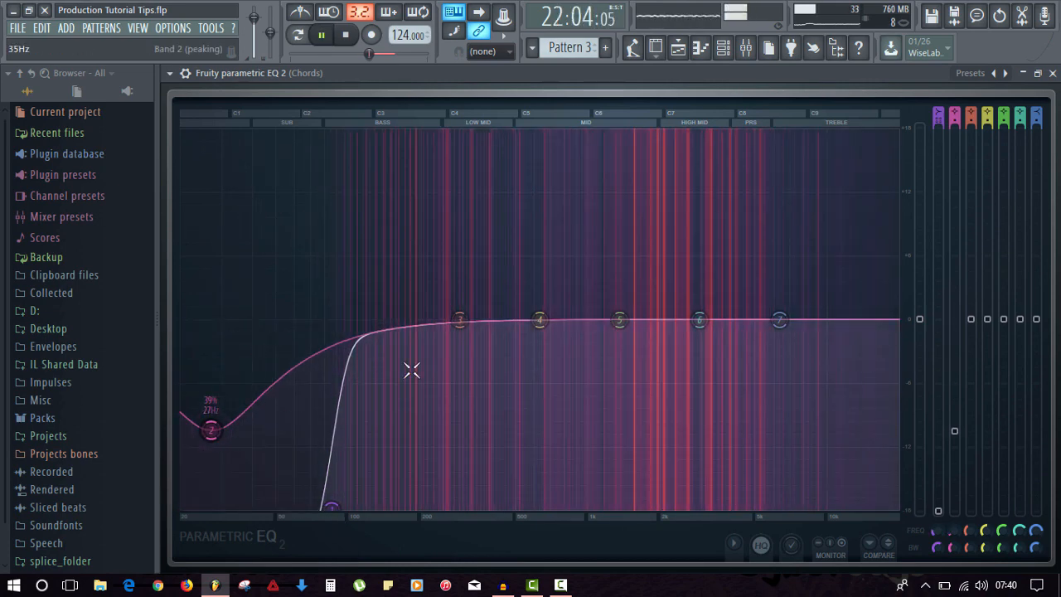
pyautogui.moveTo(459, 319); pyautogui.dragTo(343, 312)
pyautogui.moveTo(210, 429); pyautogui.dragTo(213, 434)
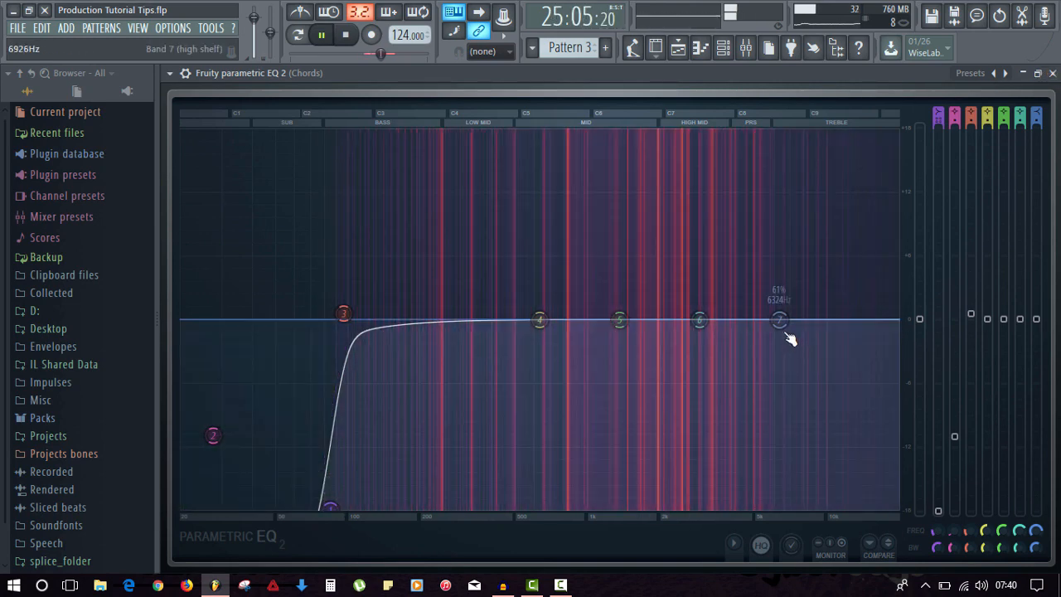
# - Turn band 7 into a Steep 8 high cut at the far high end and raise band 6 to about +3.5 dB near 15 kHz
pyautogui.rightClick(780, 321)
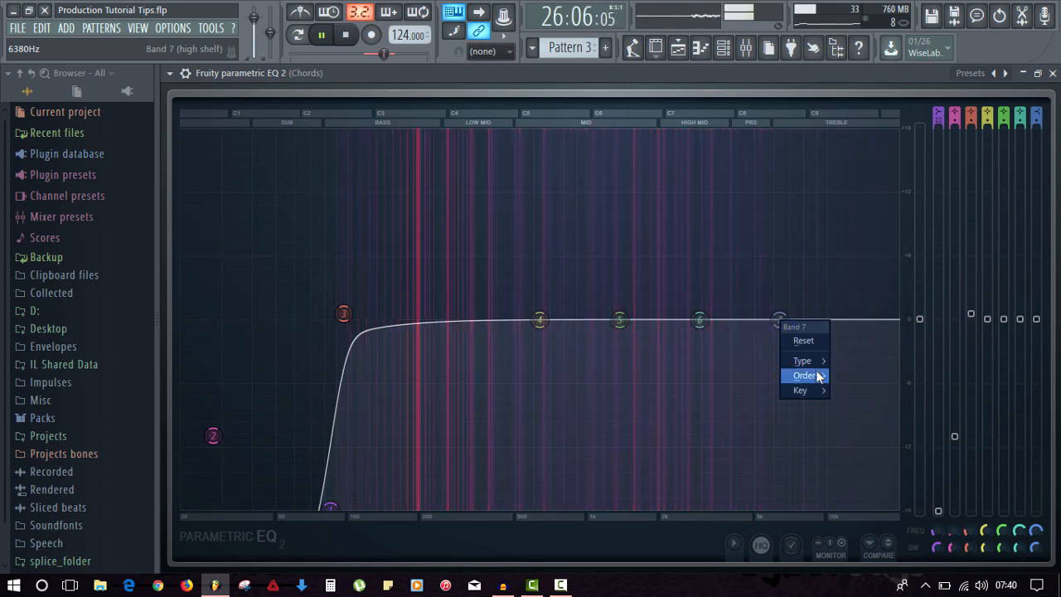
pyautogui.click(854, 374)
pyautogui.moveTo(699, 320); pyautogui.dragTo(869, 283)
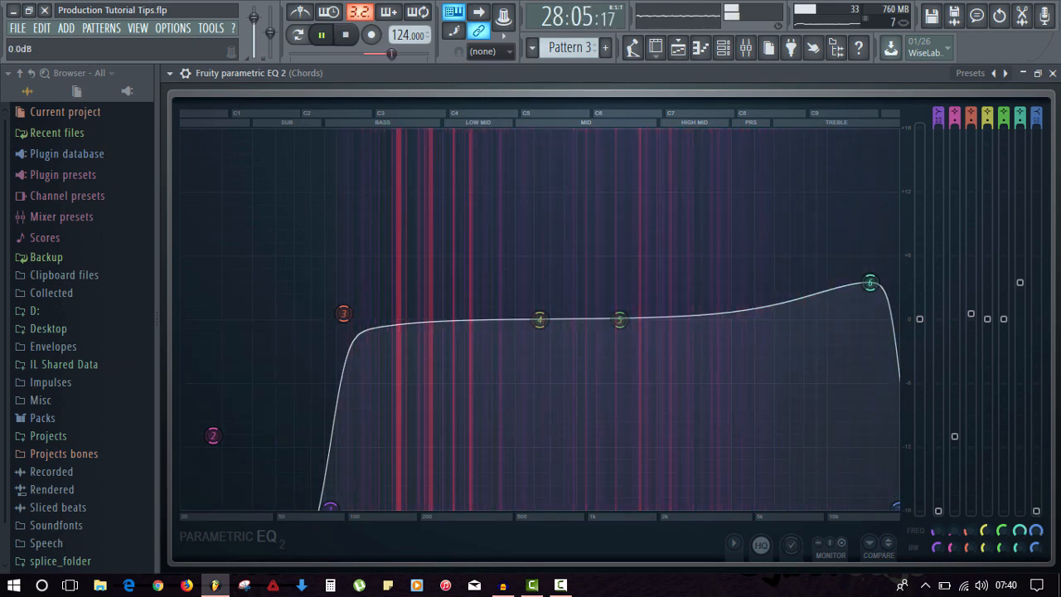
# - Reset the EQ's main level to 0 dB and place band 5 at about 7 kHz with a boost of about +1 dB
pyautogui.rightClick(920, 323)
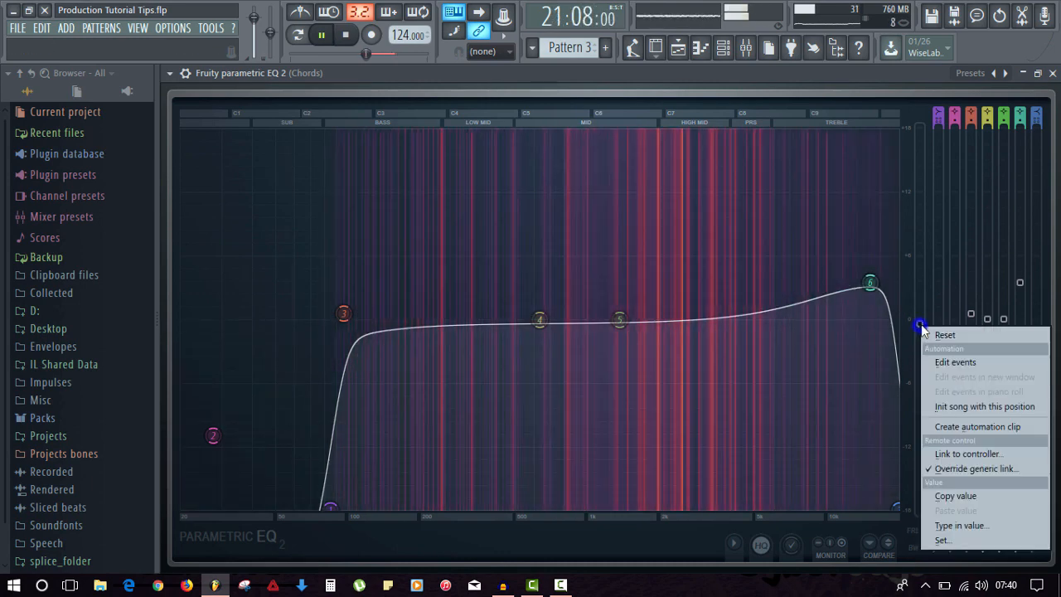
pyautogui.click(943, 335)
pyautogui.moveTo(696, 318); pyautogui.dragTo(793, 308)
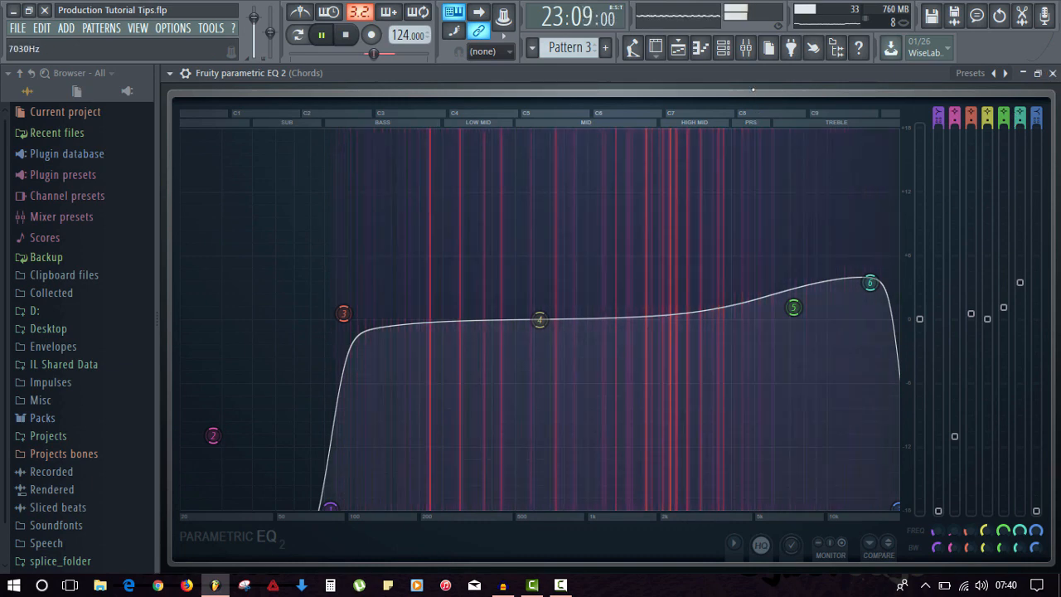
# - Lower the Chords EQ's main level to about -4 dB, play the section back, and close the EQ
pyautogui.press('space')
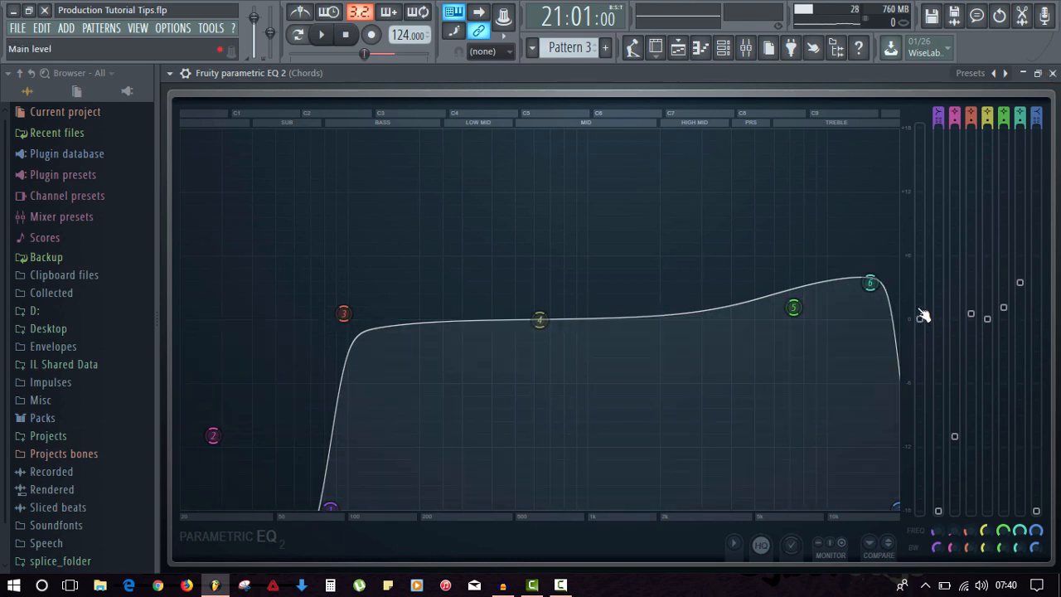
pyautogui.moveTo(919, 319); pyautogui.dragTo(919, 362)
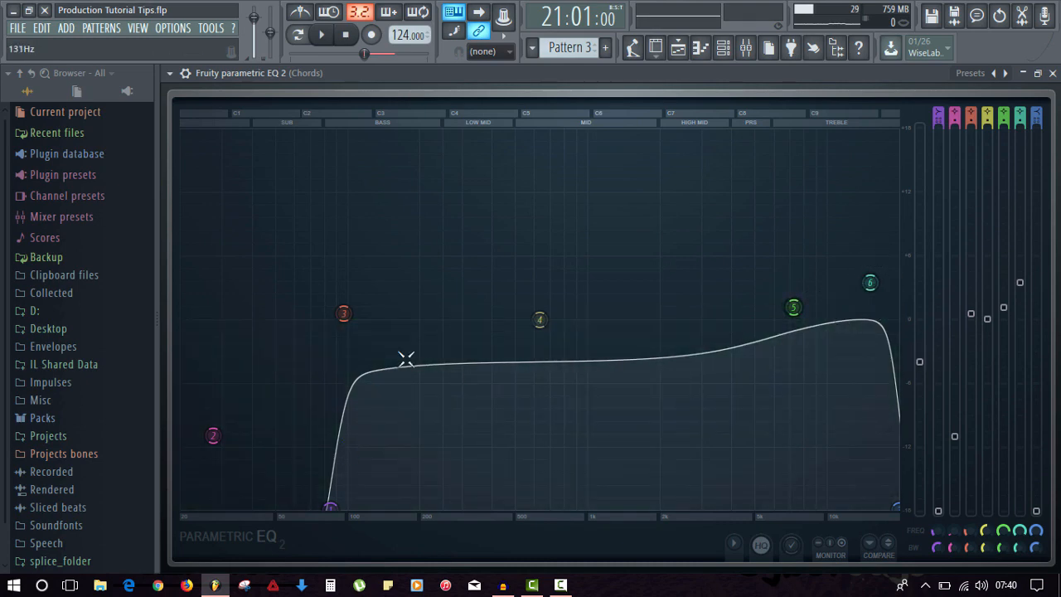
pyautogui.press('space')
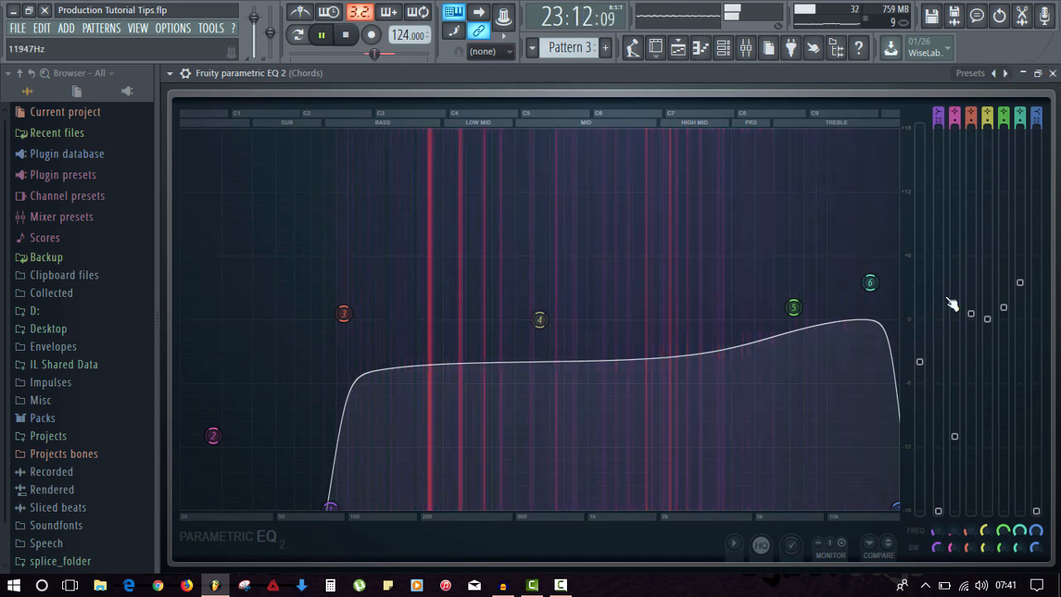
pyautogui.click(1052, 73)
# - Show the mixer and raise the VEH3 Claps 006 insert's volume to -9.2 dB during playback, then stop
pyautogui.moveTo(301, 389)
pyautogui.mouseDown()
pyautogui.moveTo(312, 356)
pyautogui.moveTo(302, 369)
pyautogui.mouseUp()
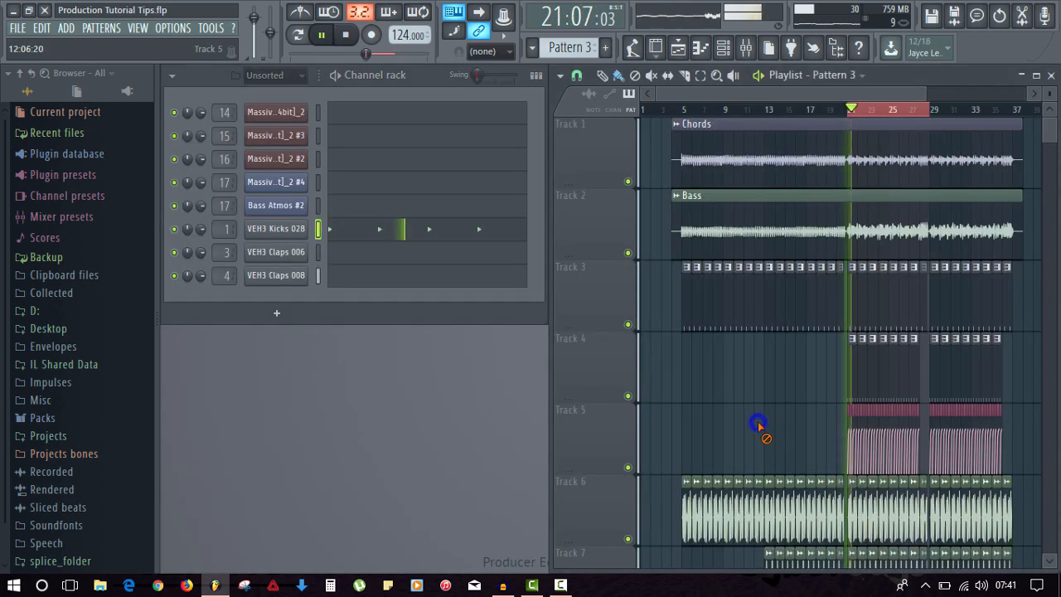
pyautogui.press('F9')
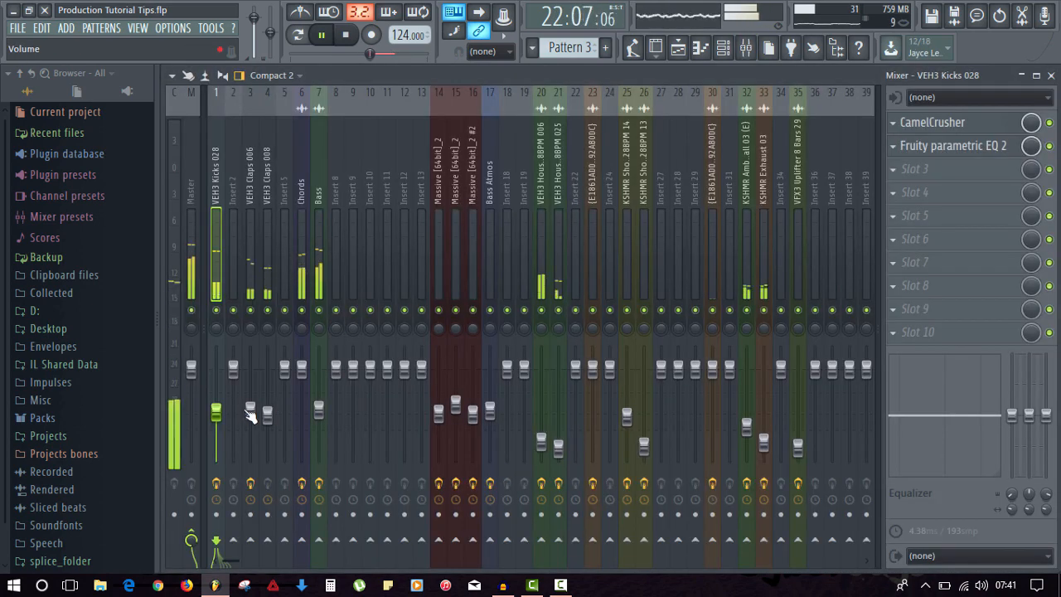
pyautogui.moveTo(251, 408); pyautogui.dragTo(250, 403)
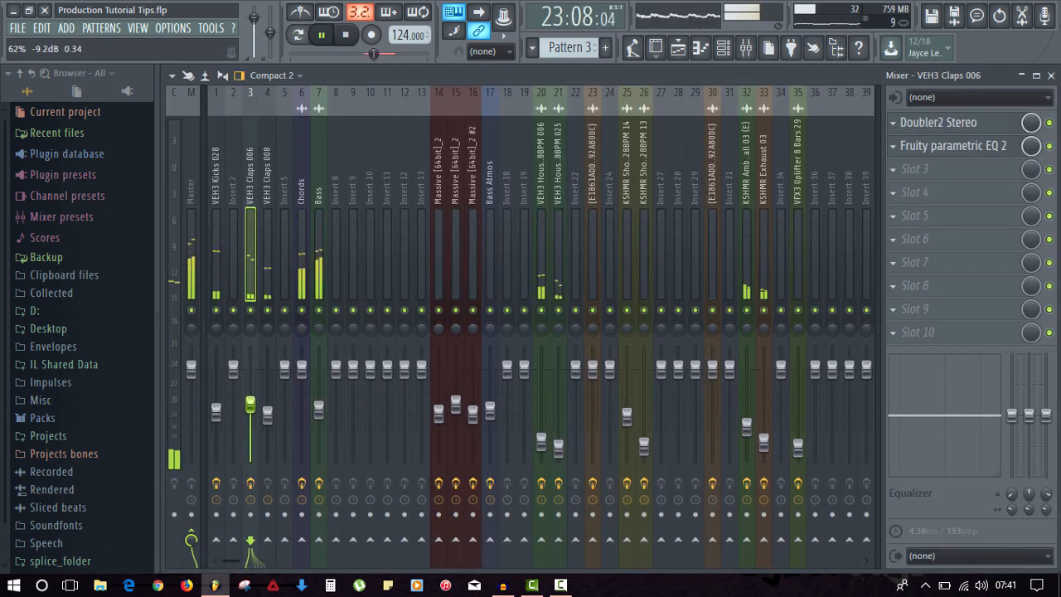
pyautogui.click(267, 415)
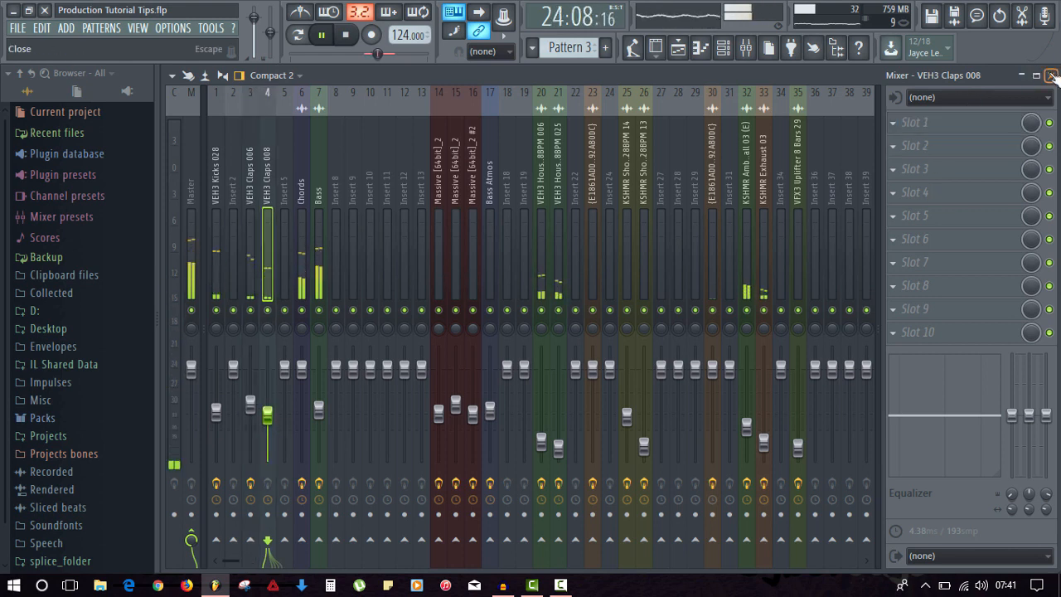
pyautogui.press('space')
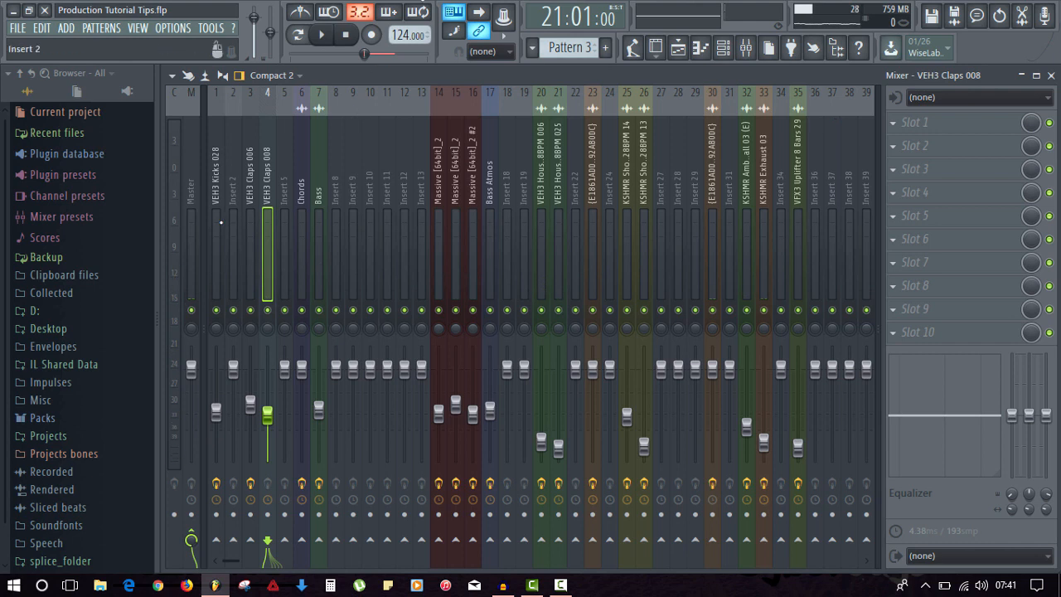
# - Lower the main level of the VEH3 Kicks 028 insert's Fruity parametric EQ 2 to about -8.5 dB and close it
pyautogui.click(212, 222)
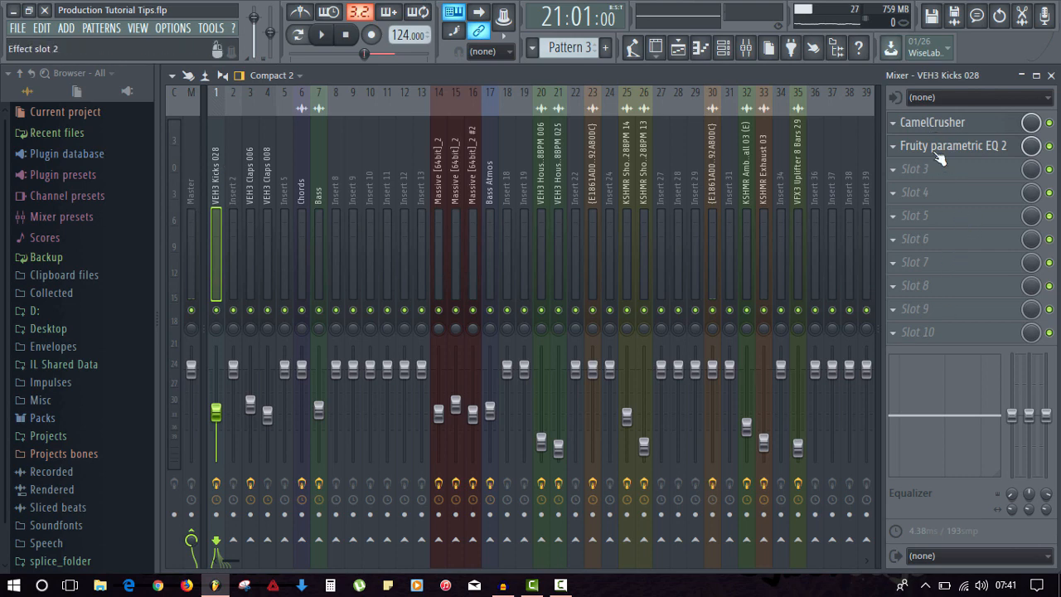
pyautogui.click(936, 155)
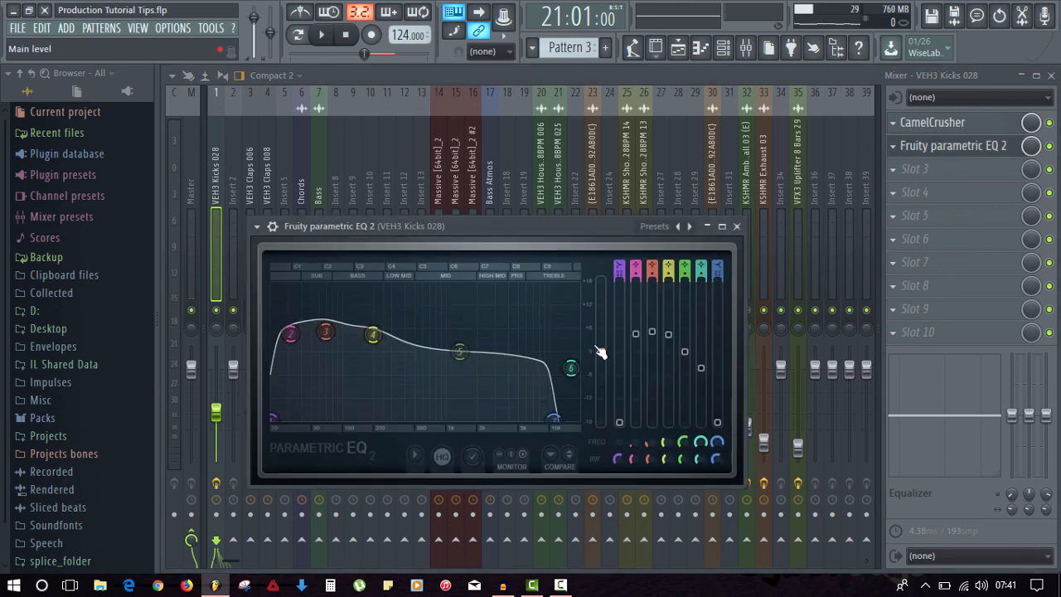
pyautogui.click(722, 225)
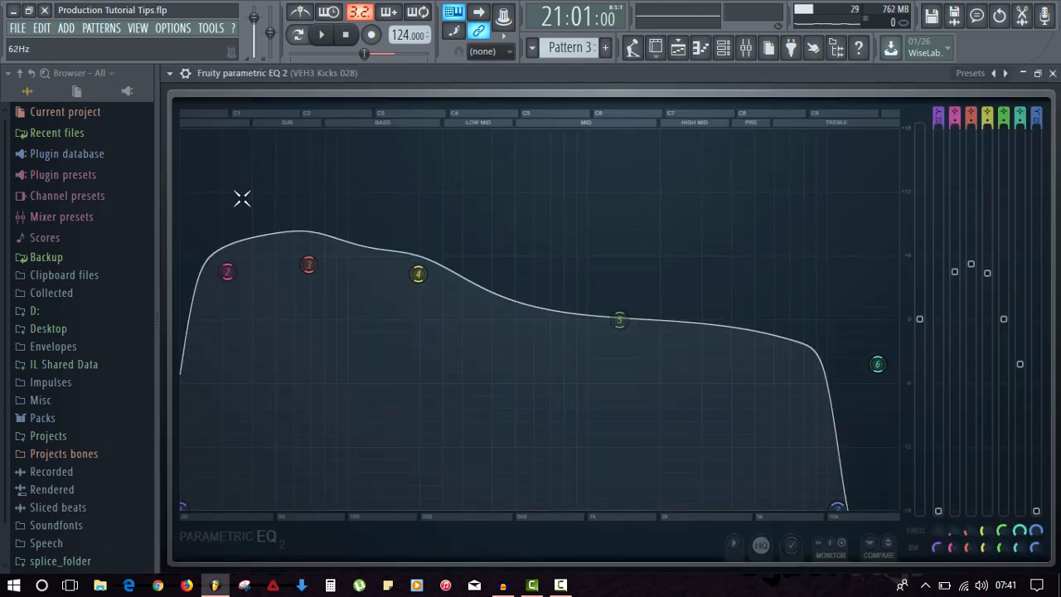
pyautogui.moveTo(919, 319); pyautogui.dragTo(919, 409)
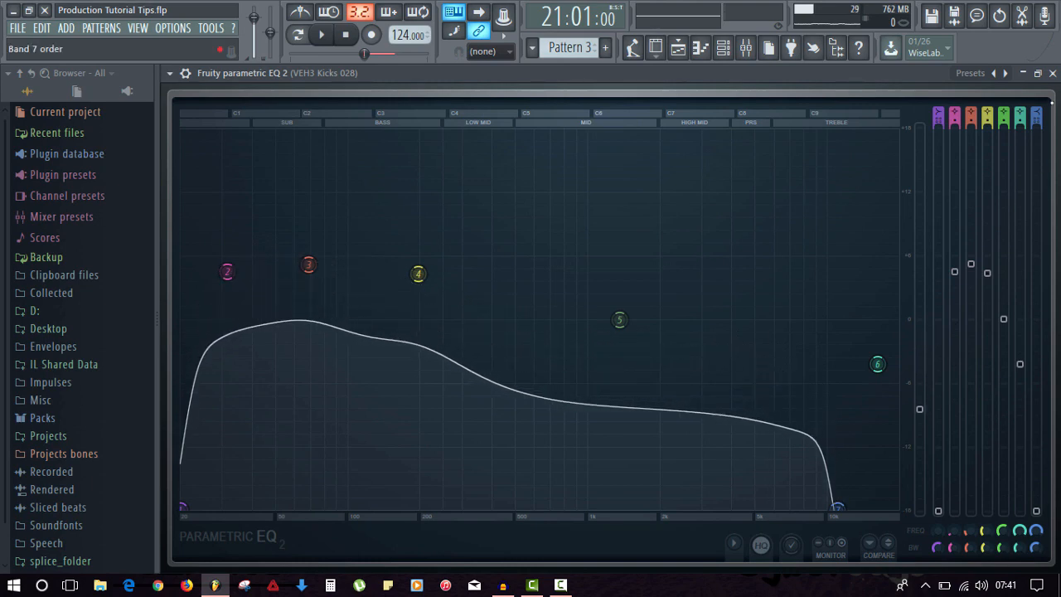
pyautogui.click(1052, 74)
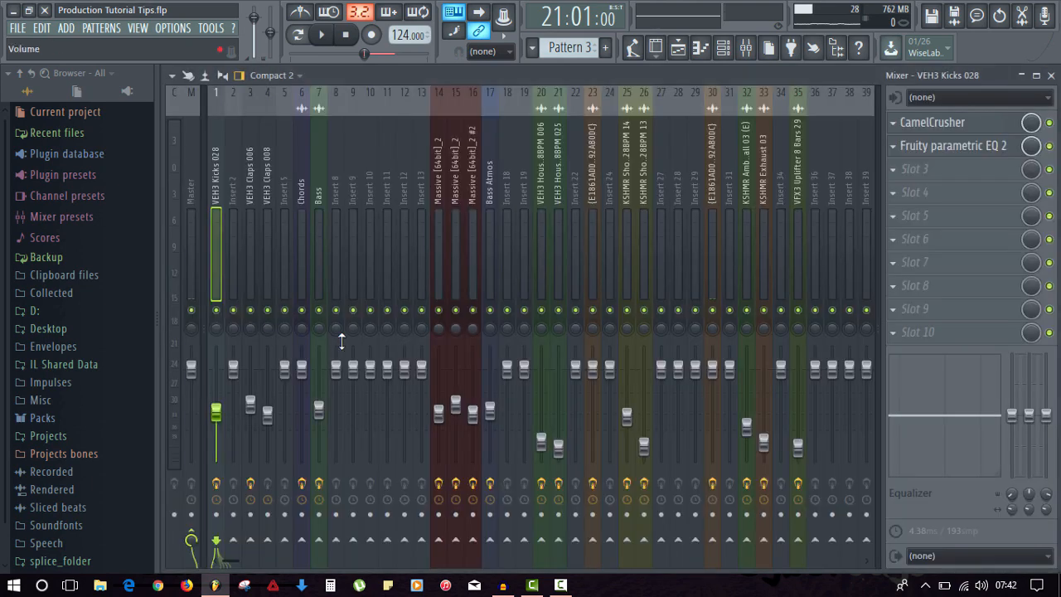
# - Solo the VEH3 Kicks 028 insert, raise its volume to -2.9 dB, and compare it with the full mix during playback
pyautogui.press('space')
pyautogui.press('space')
pyautogui.rightClick(217, 310)
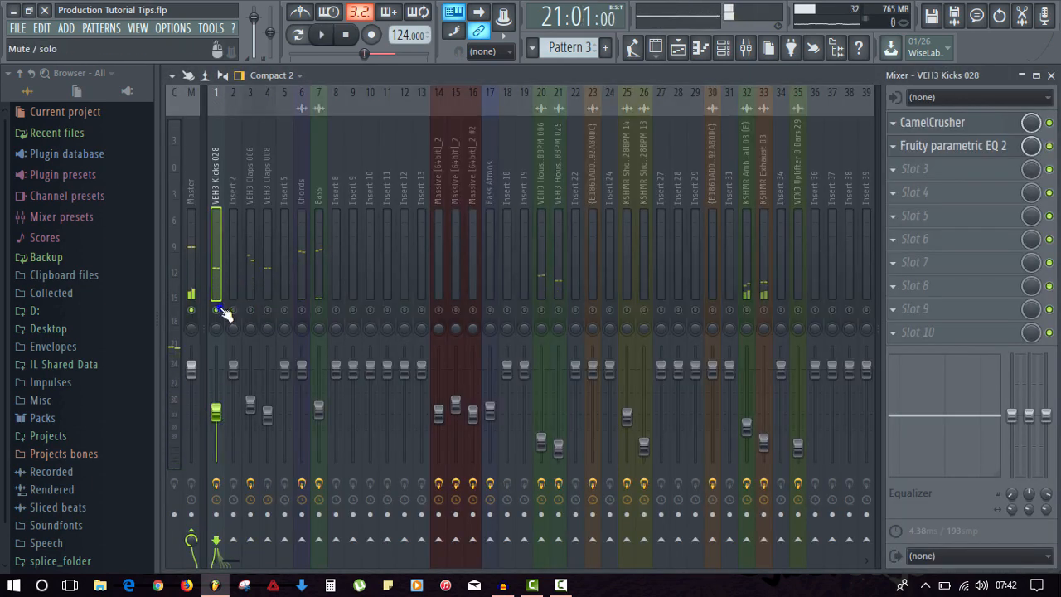
pyautogui.press('space')
pyautogui.moveTo(215, 411); pyautogui.dragTo(215, 380)
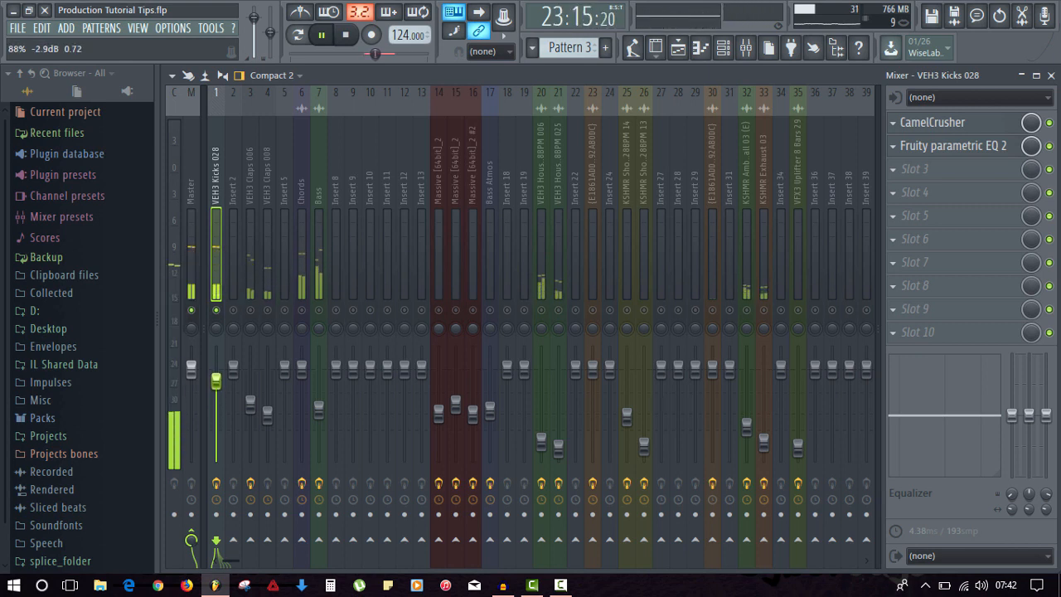
pyautogui.rightClick(213, 312)
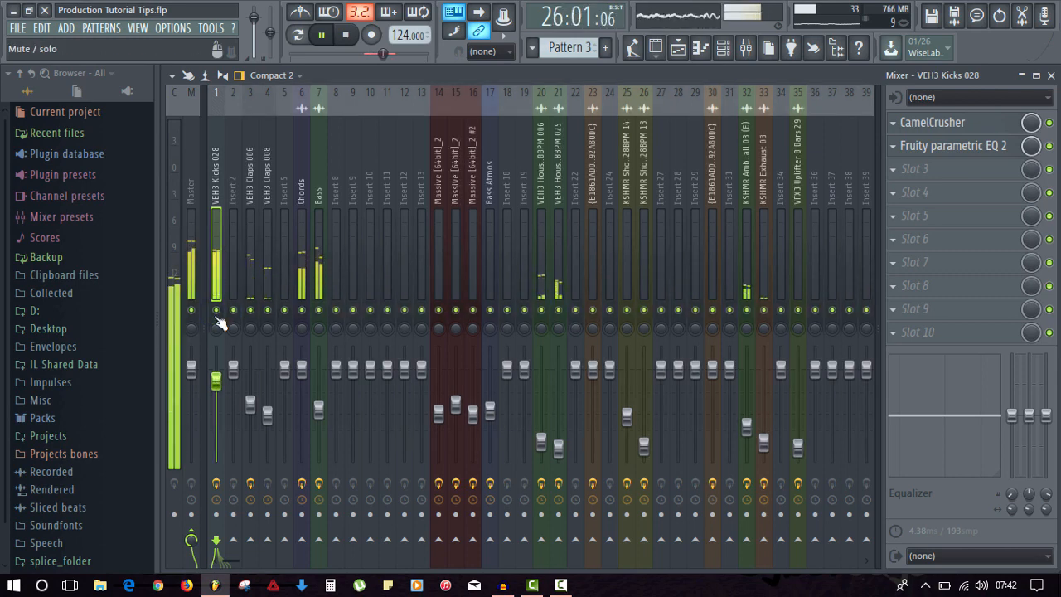
pyautogui.rightClick(215, 310)
pyautogui.press('space')
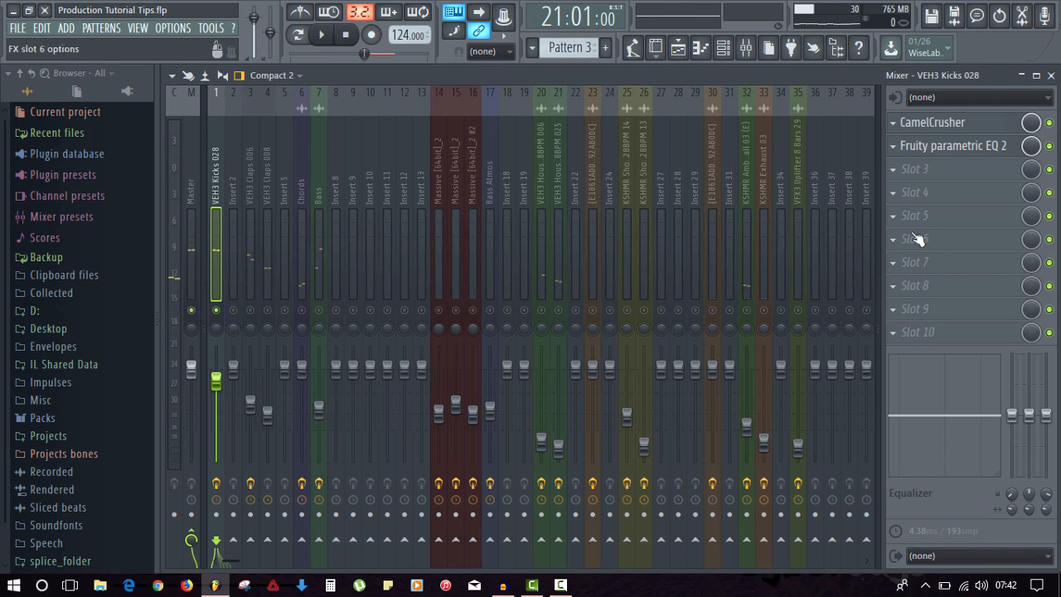
# - Inspect CamelCrusher on the kick insert and compare the soloed kick with the effect bypassed and enabled
pyautogui.click(942, 129)
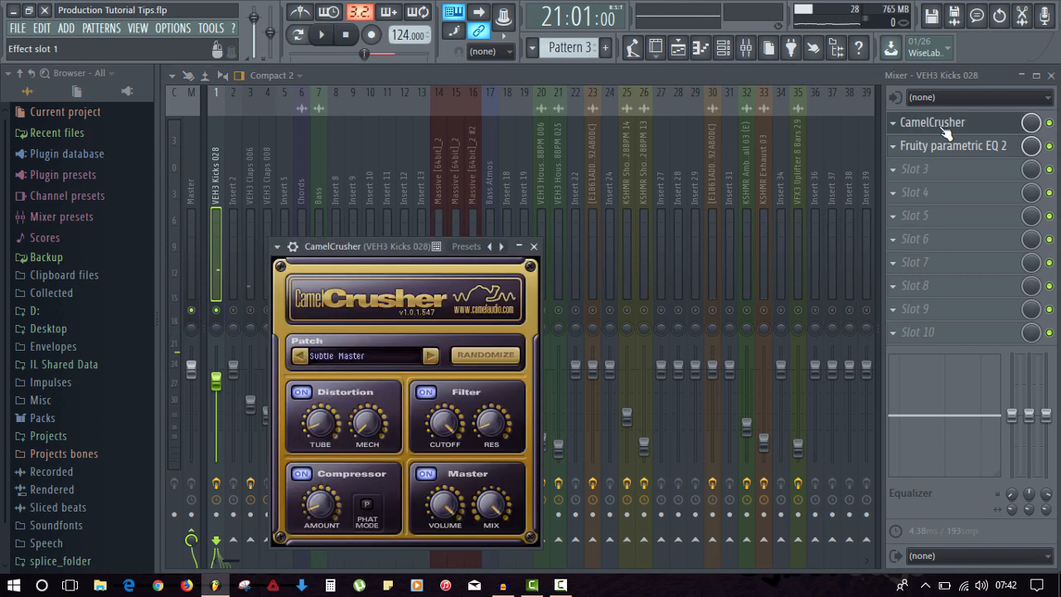
pyautogui.moveTo(396, 246); pyautogui.dragTo(421, 113)
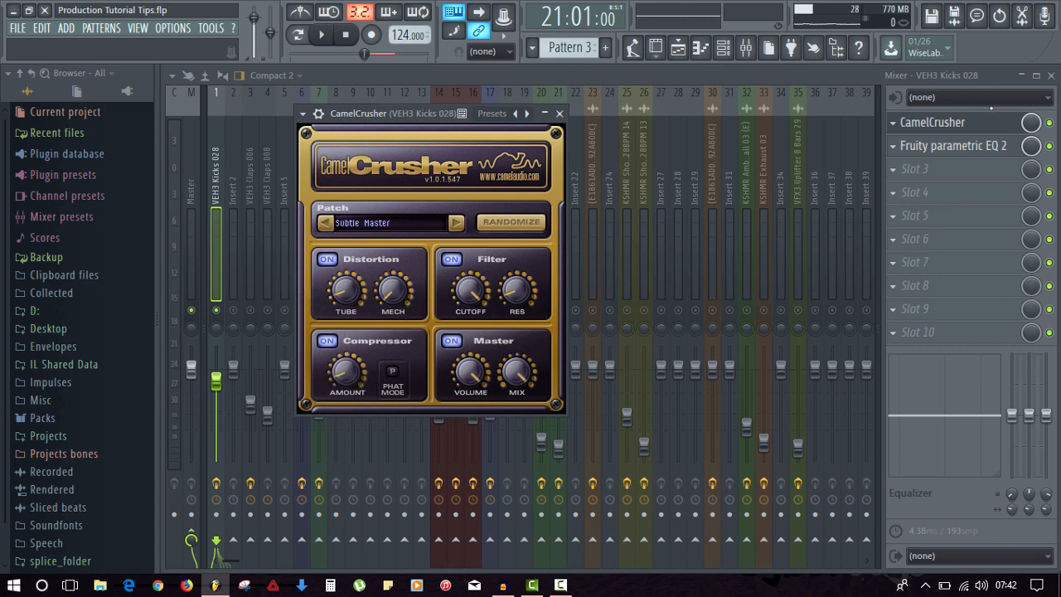
pyautogui.click(1049, 123)
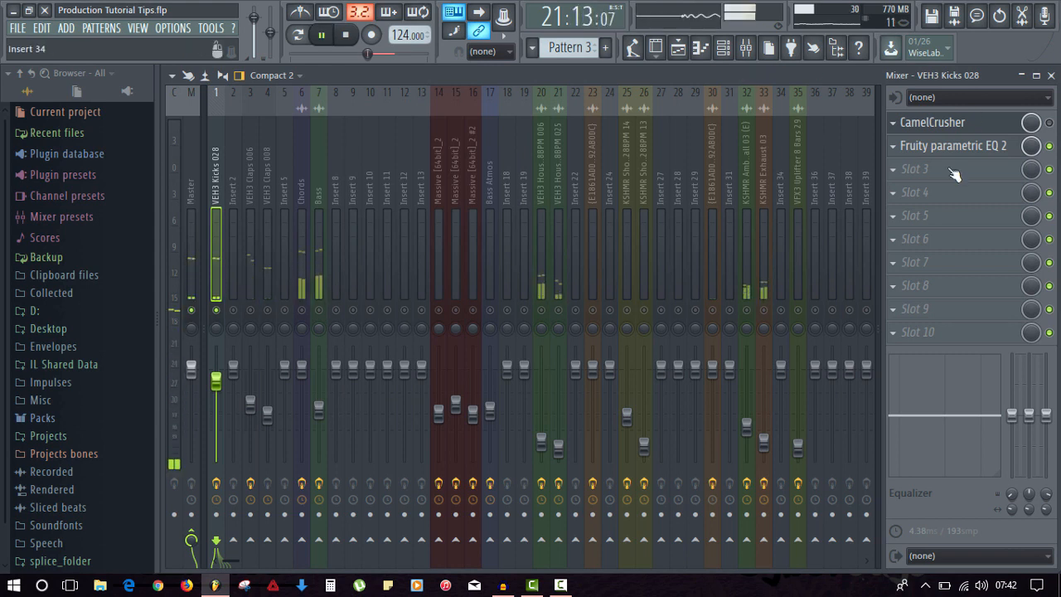
pyautogui.press('space')
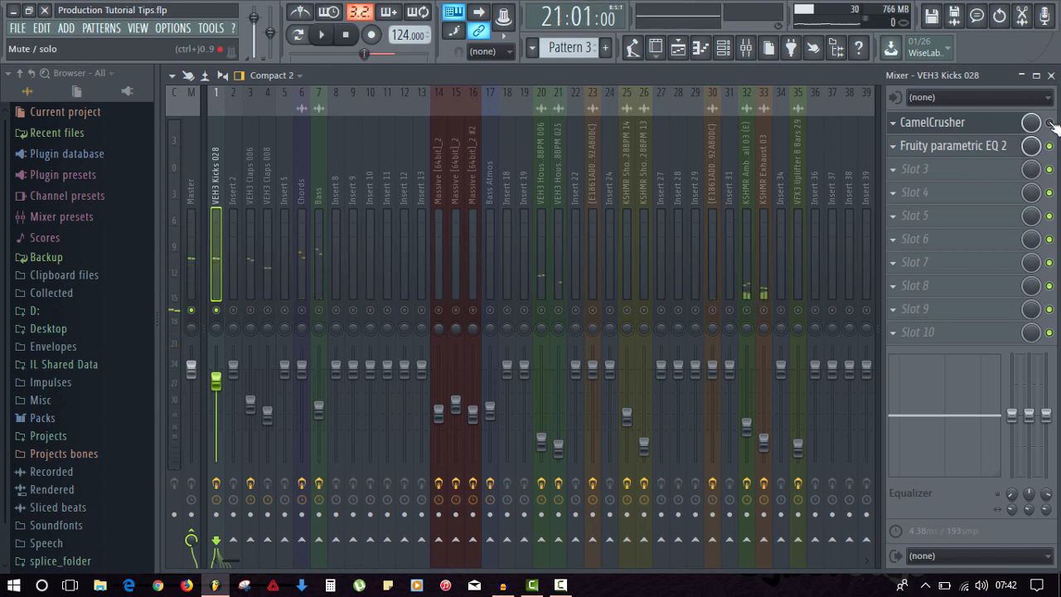
pyautogui.press('space')
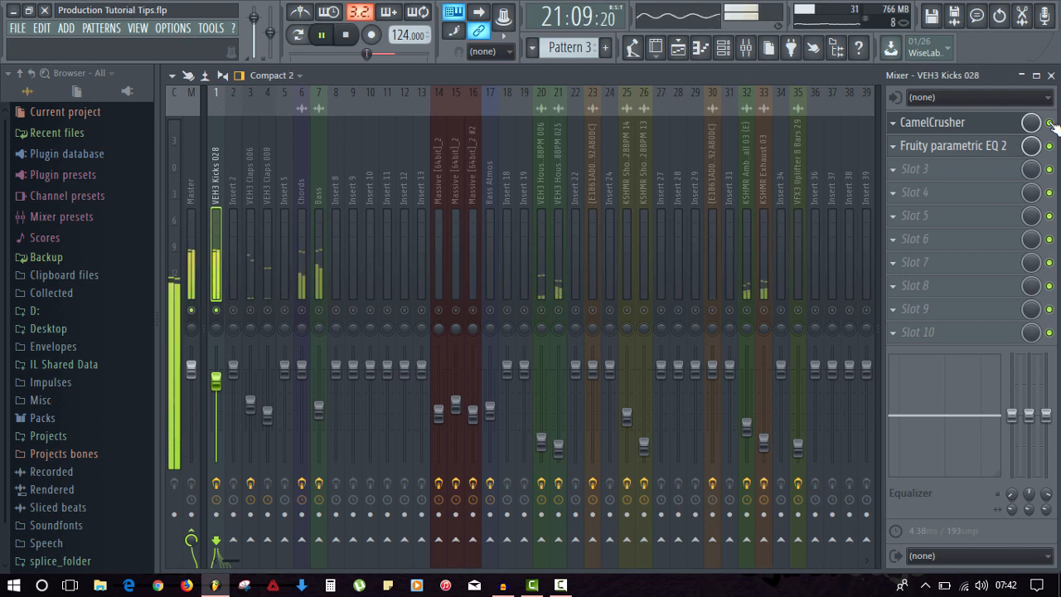
pyautogui.press('space')
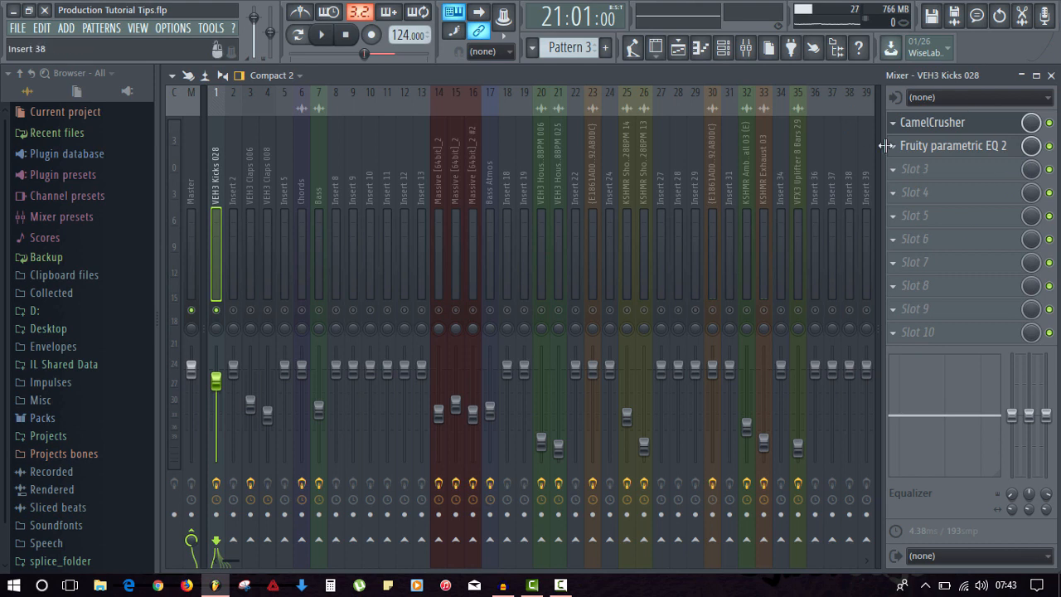
# - Add a Fruity Compressor to slot 3 of the Chords insert and load its Light preset
pyautogui.click(302, 243)
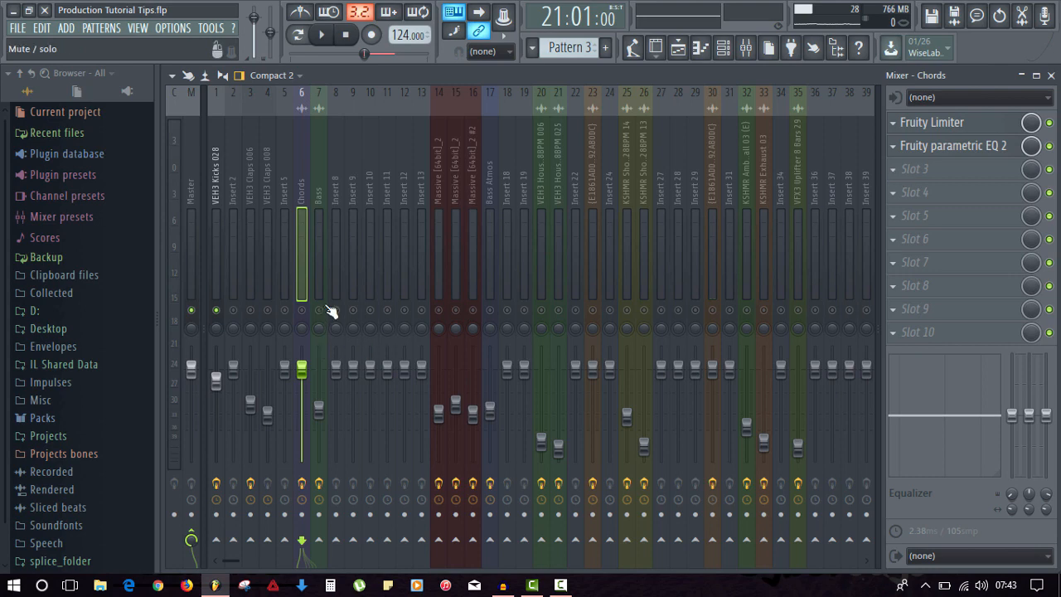
pyautogui.click(893, 174)
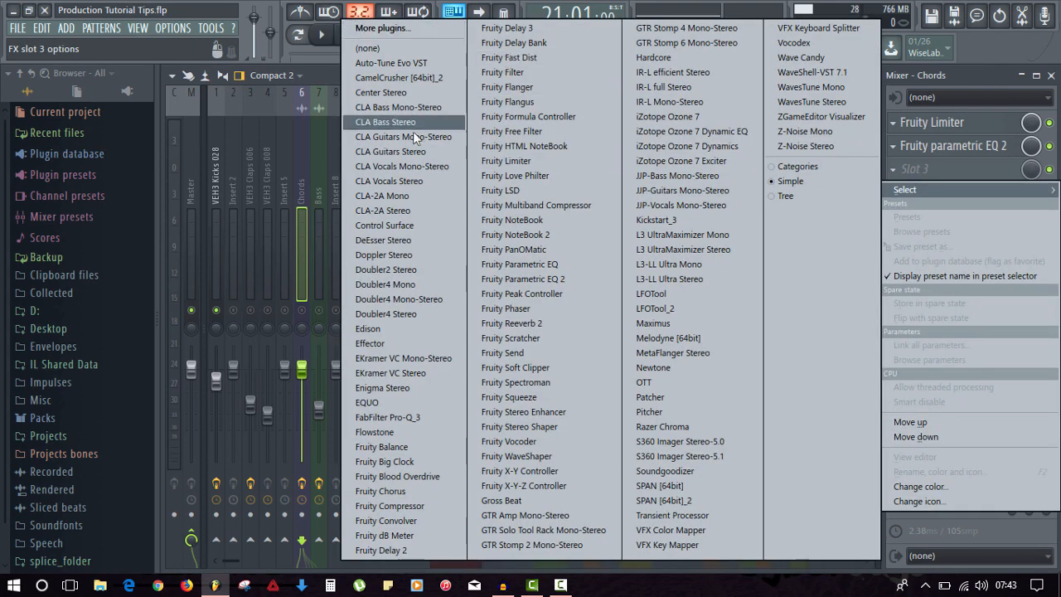
pyautogui.click(377, 505)
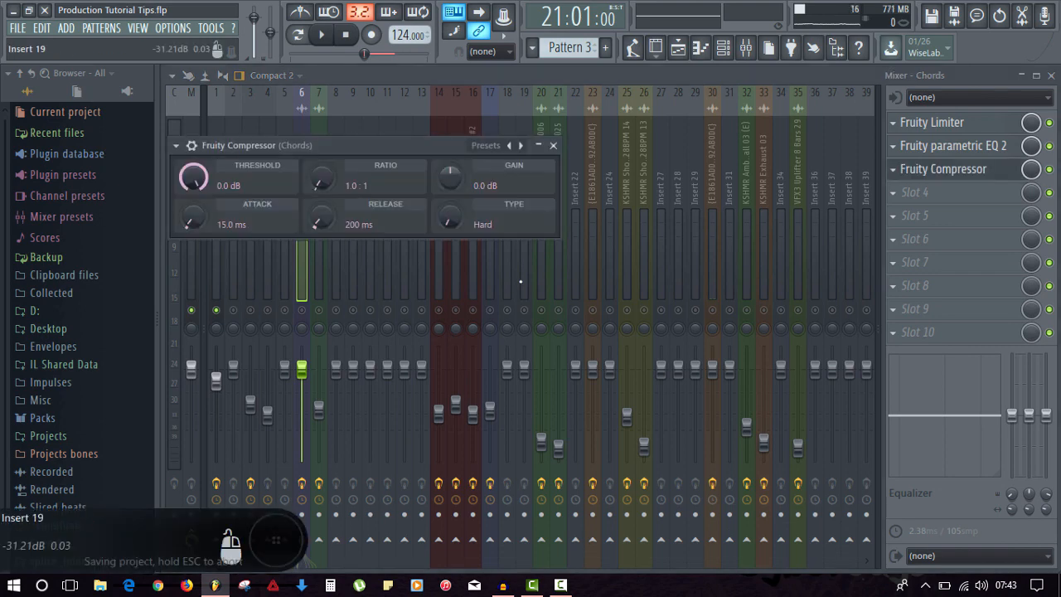
pyautogui.click(176, 146)
pyautogui.moveTo(218, 196)
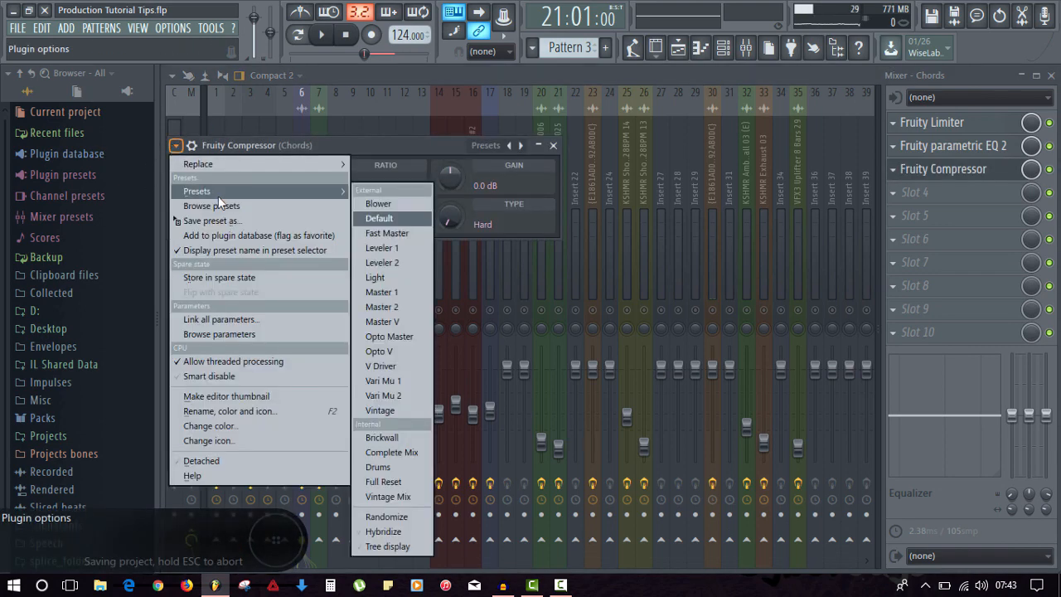
pyautogui.click(401, 279)
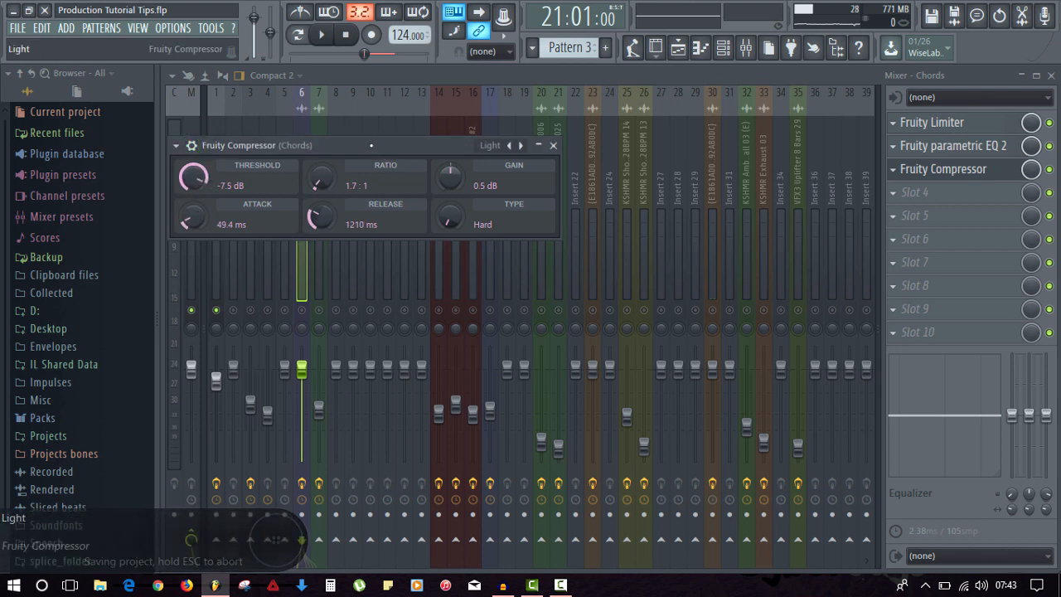
# - Solo the Chords insert without the kick and audition it in playback with its Fruity Compressor open
pyautogui.click(304, 311)
pyautogui.click(218, 310)
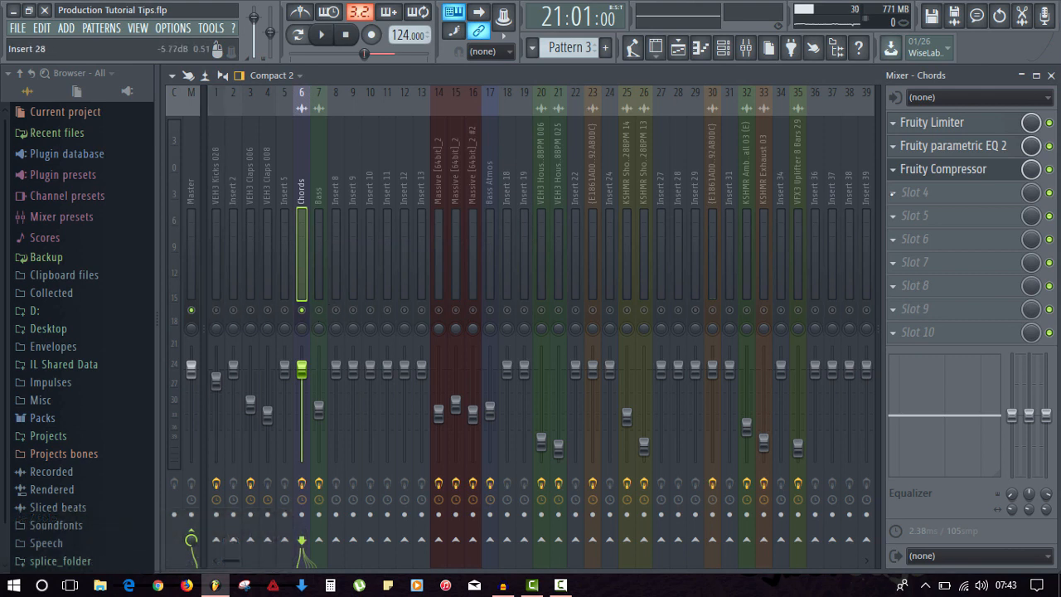
pyautogui.press('space')
pyautogui.click(942, 169)
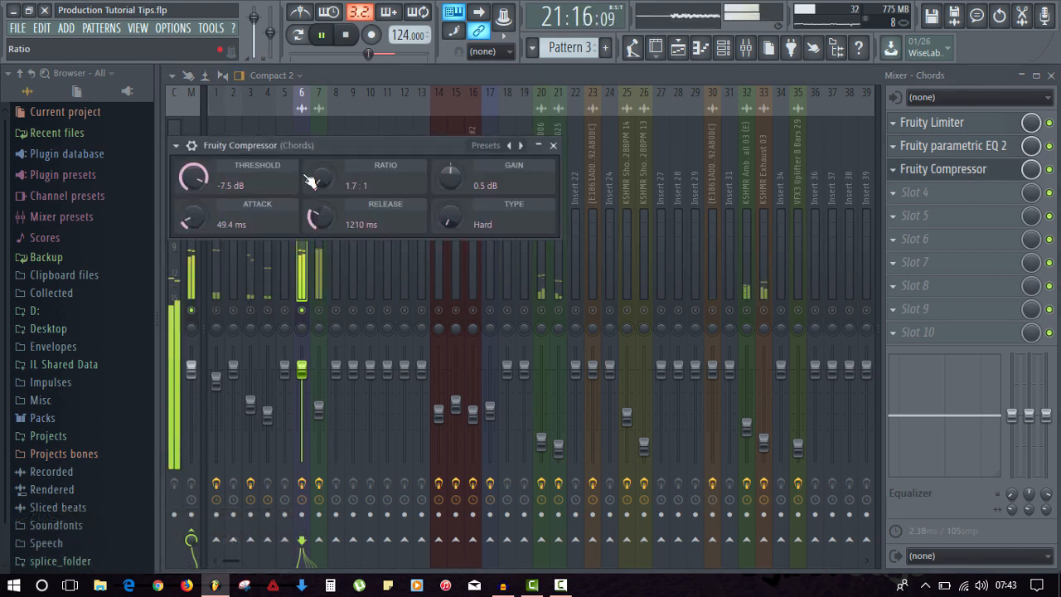
pyautogui.press('space')
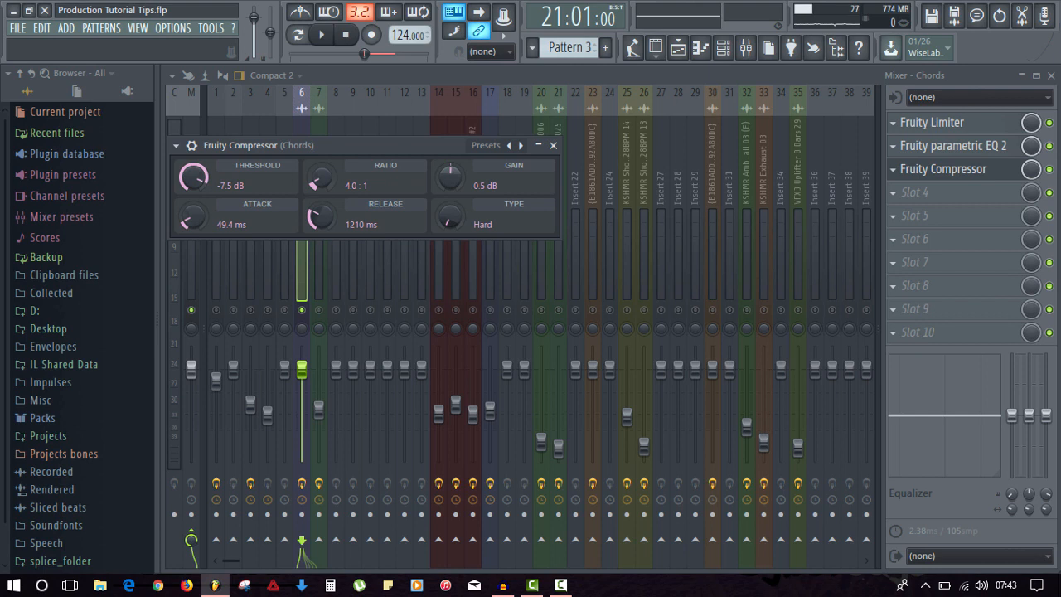
# - Set the Chords compressor's ratio to 3.0:1 and threshold to 0.0 dB, and listen to the result
pyautogui.moveTo(321, 178); pyautogui.dragTo(321, 180)
pyautogui.moveTo(192, 177); pyautogui.dragTo(191, 169)
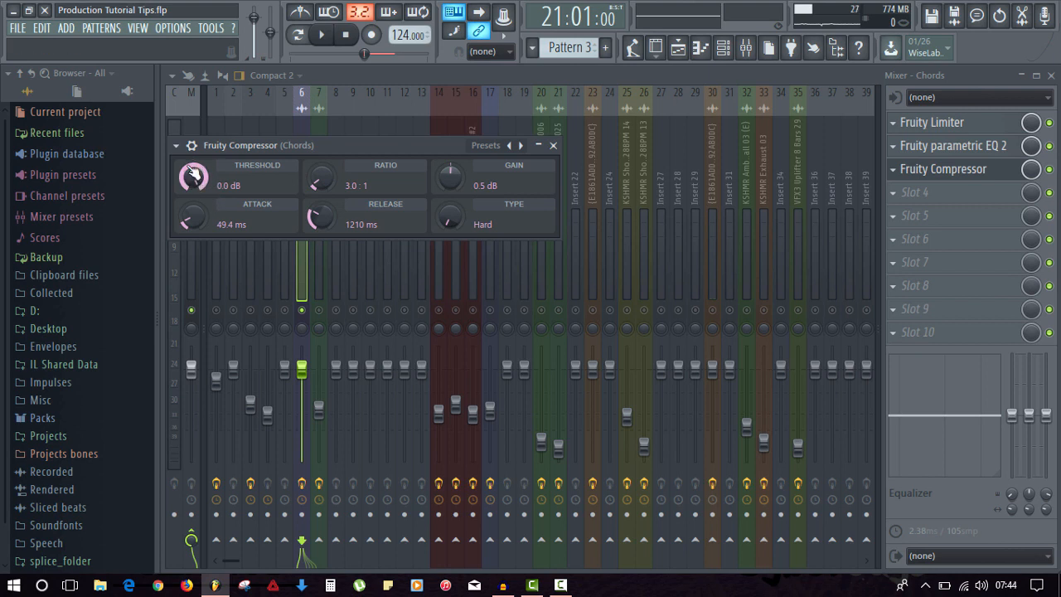
pyautogui.press('space')
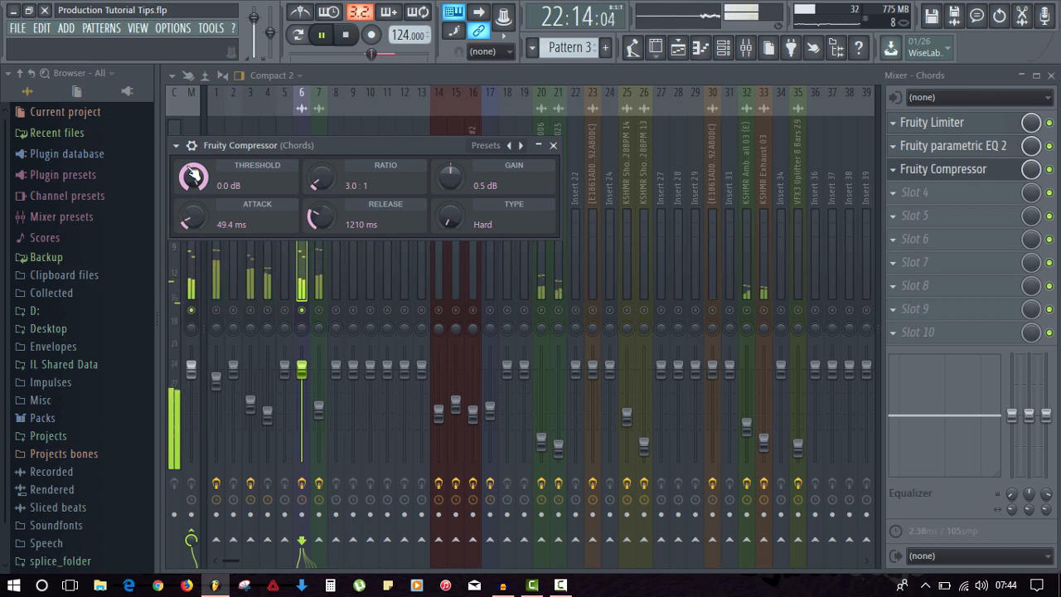
pyautogui.press('space')
# - Lower the compressor's threshold to -57.6 dB, then sweep it during playback and leave it at about -41.4 dB
pyautogui.moveTo(192, 175); pyautogui.dragTo(192, 224)
pyautogui.press('space')
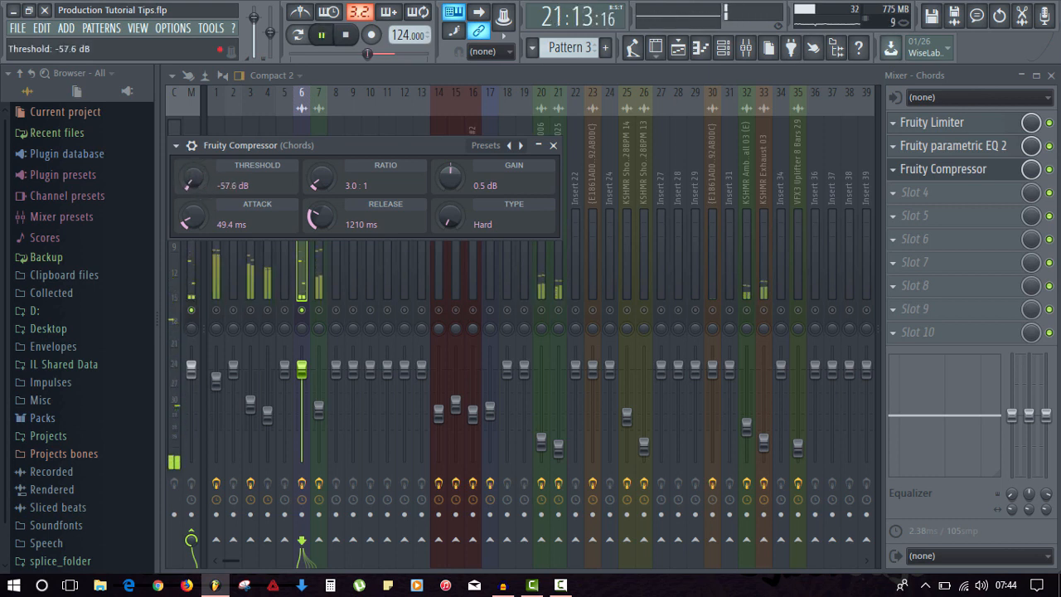
pyautogui.moveTo(192, 179); pyautogui.dragTo(192, 163)
pyautogui.moveTo(193, 176); pyautogui.dragTo(193, 216)
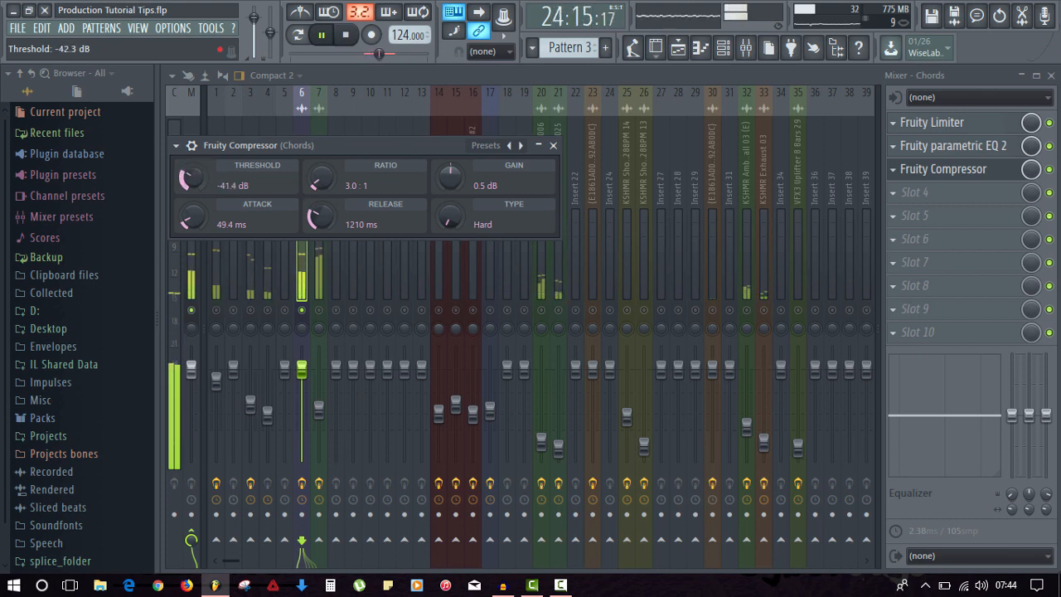
# - Try a gain of 16.6 dB and a threshold of -53.4 dB on the Chords compressor during playback
pyautogui.press('space')
pyautogui.moveTo(452, 183); pyautogui.dragTo(452, 144)
pyautogui.press('space')
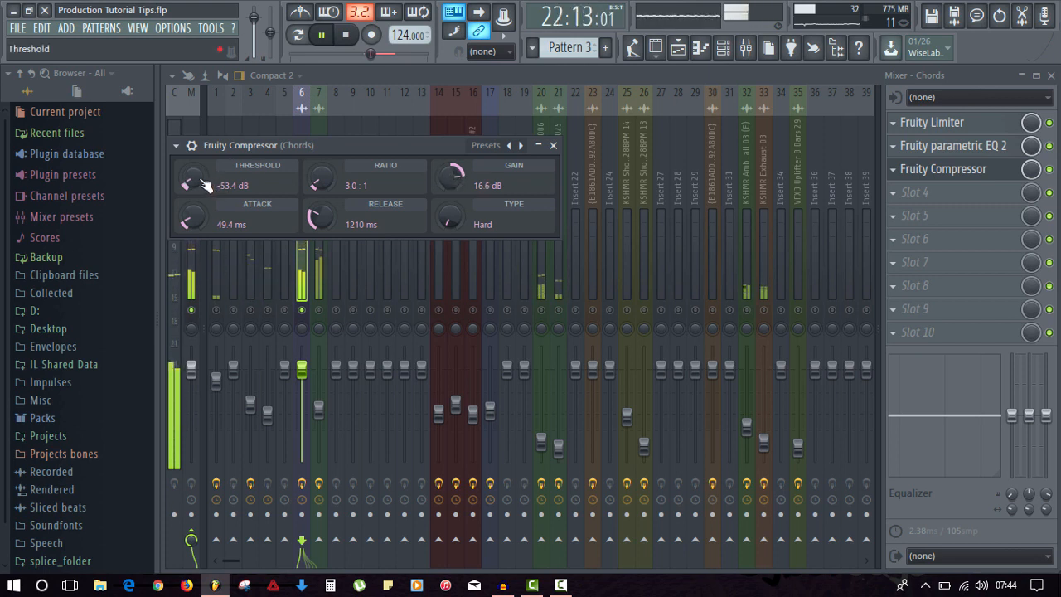
# - Stop playback, reset the Chords compressor's gain to 0.0 dB and raise its threshold to -12.6 dB
pyautogui.press('space')
pyautogui.rightClick(451, 180)
pyautogui.click(467, 188)
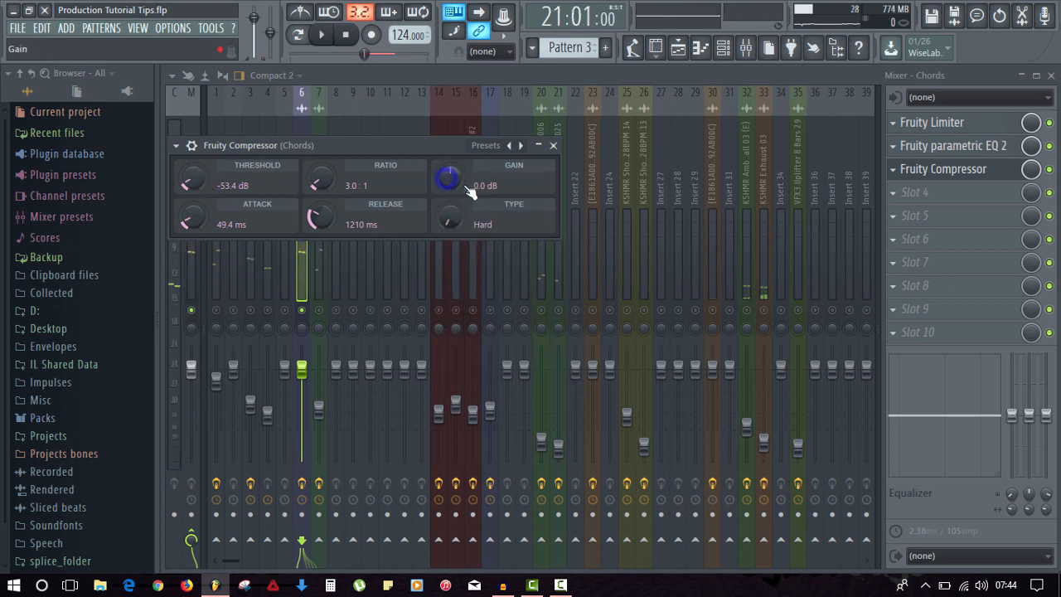
pyautogui.moveTo(191, 178)
pyautogui.mouseDown()
pyautogui.moveTo(190, 149)
pyautogui.moveTo(197, 176)
pyautogui.mouseUp()
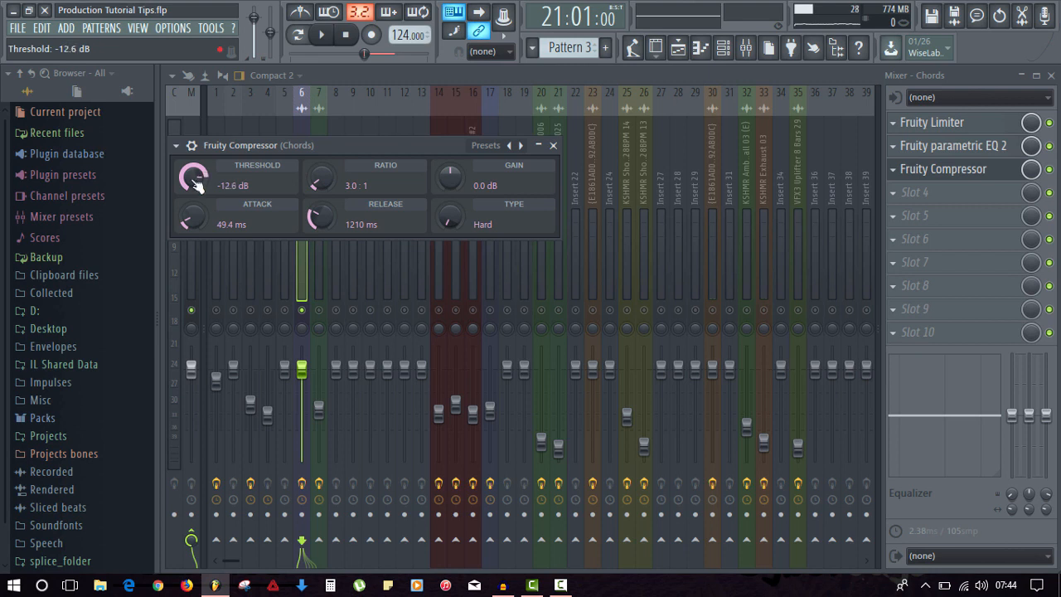
# - Fine-tune the Chords compressor during playback to a -15.0 dB threshold and 0.7 dB gain, and close it
pyautogui.press('space')
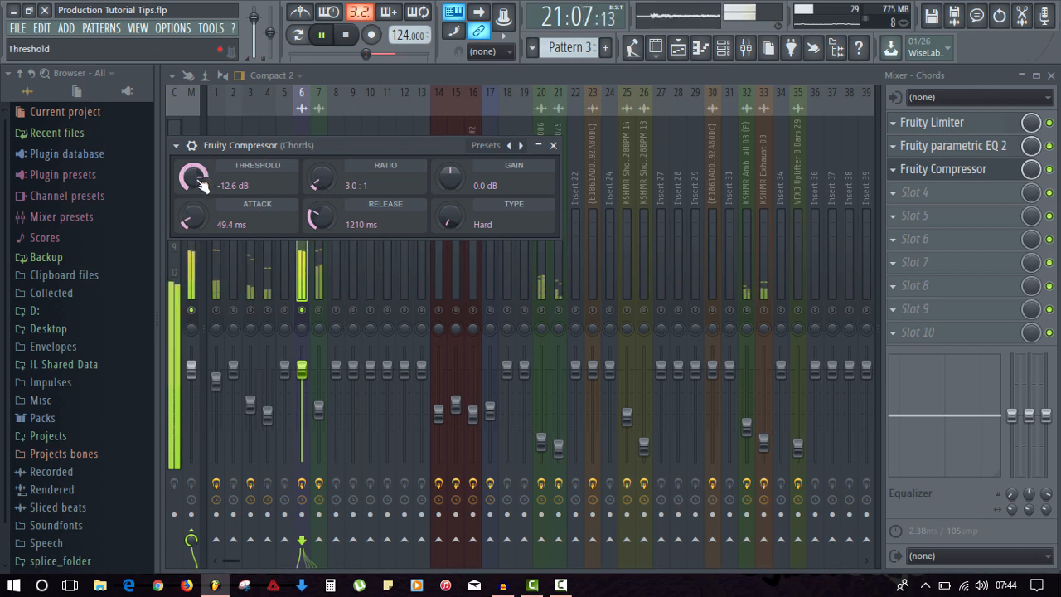
pyautogui.moveTo(200, 180); pyautogui.dragTo(195, 206)
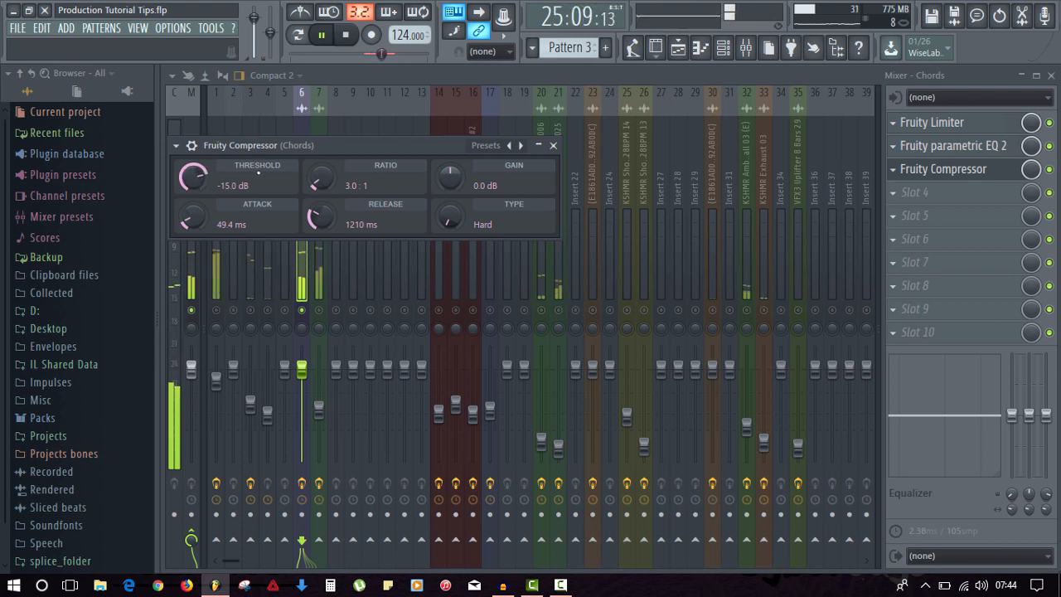
pyautogui.moveTo(450, 178); pyautogui.dragTo(450, 174)
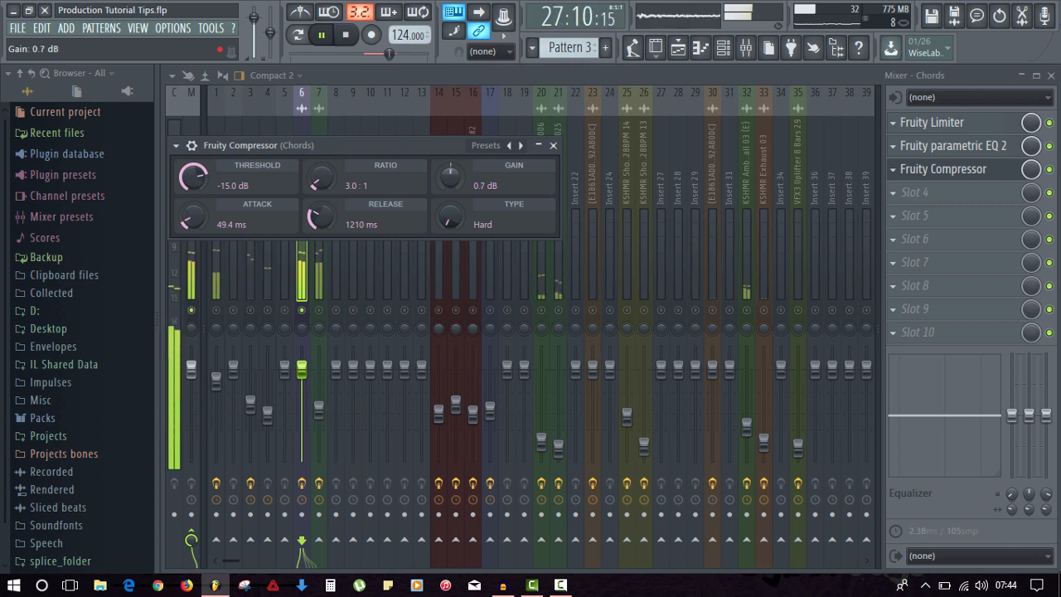
pyautogui.click(552, 146)
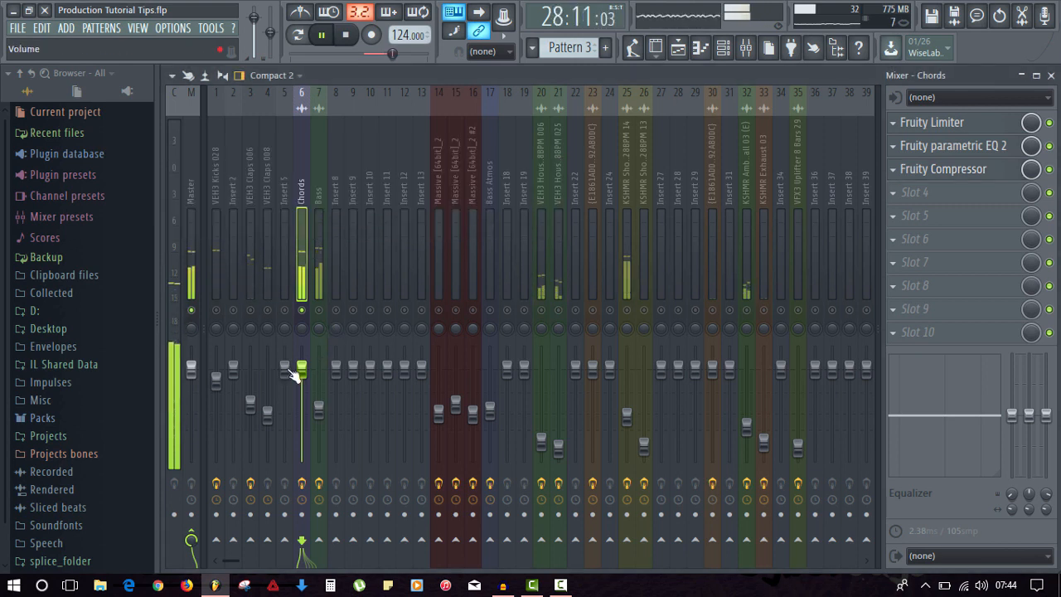
# - Unmute the Bass insert alongside Chords and nudge the Chords fader to about 0.5 dB during playback
pyautogui.click(319, 309)
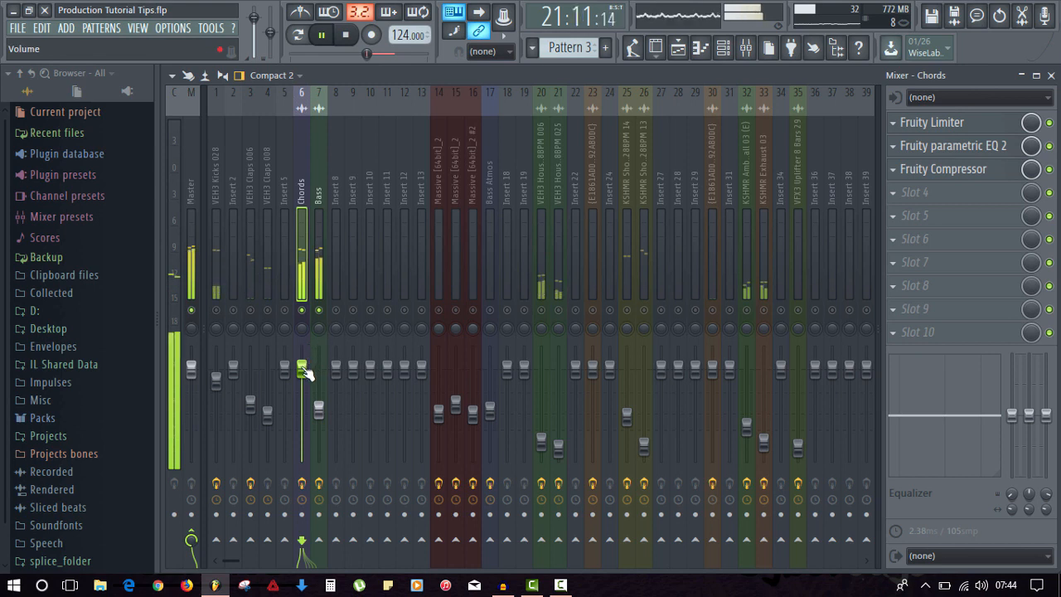
pyautogui.moveTo(301, 368); pyautogui.dragTo(302, 367)
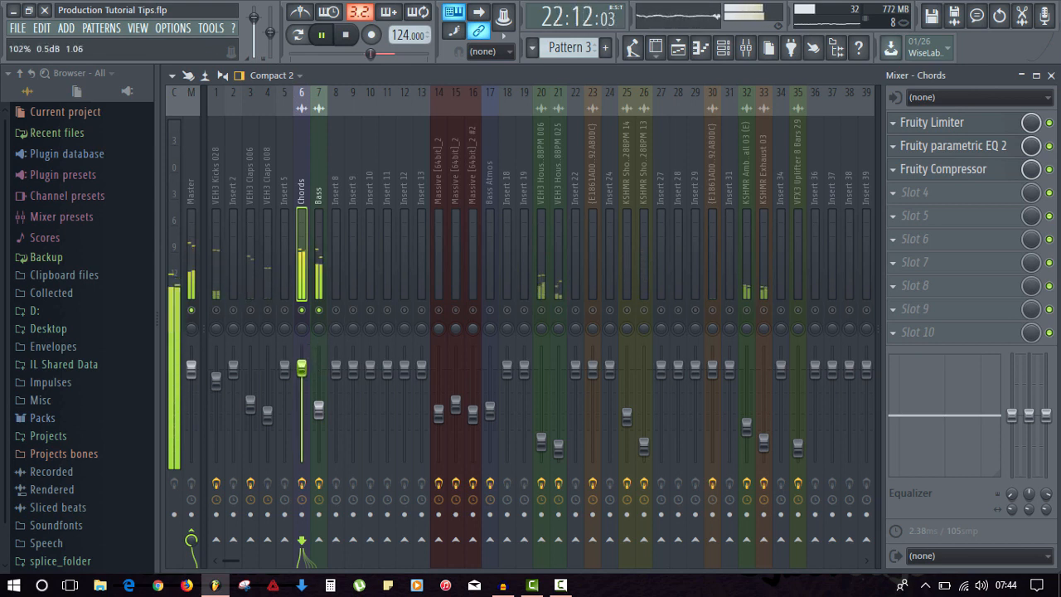
pyautogui.press('space')
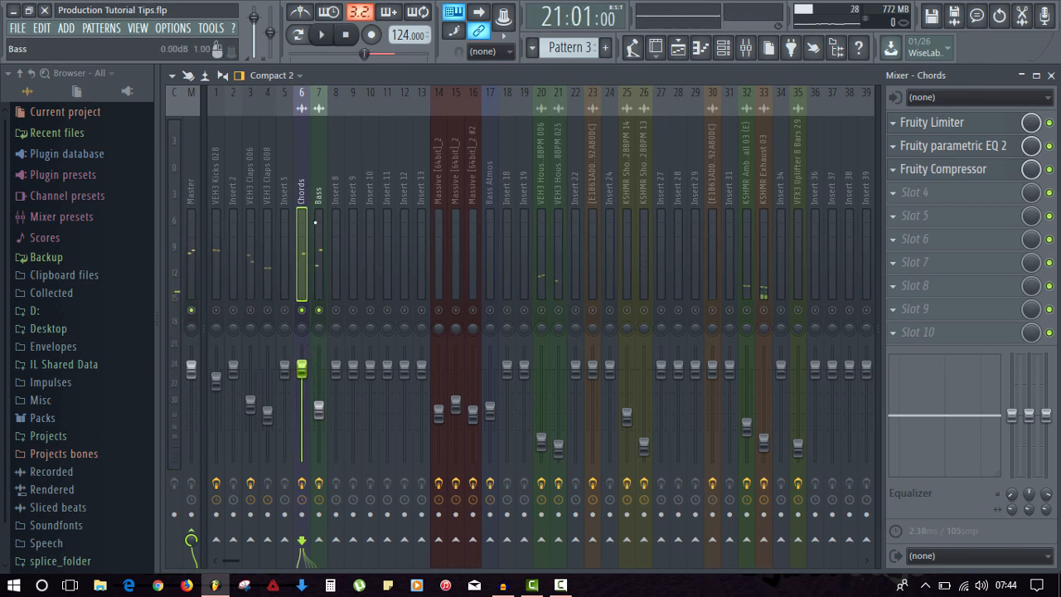
# - Review the Chords insert's Fruity Compressor settings, close the plugin and mute the Bass insert
pyautogui.click(953, 168)
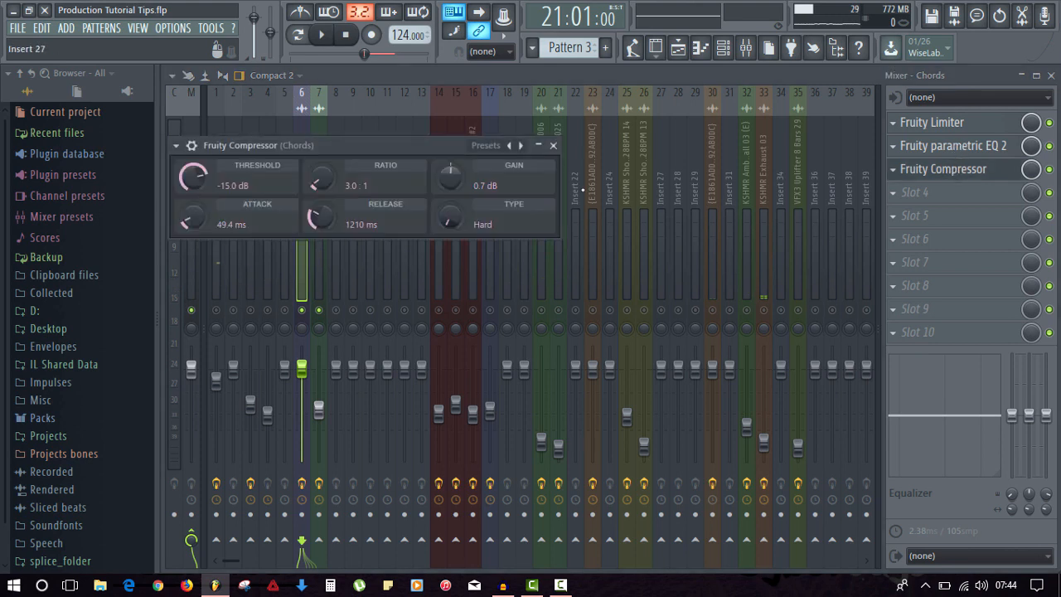
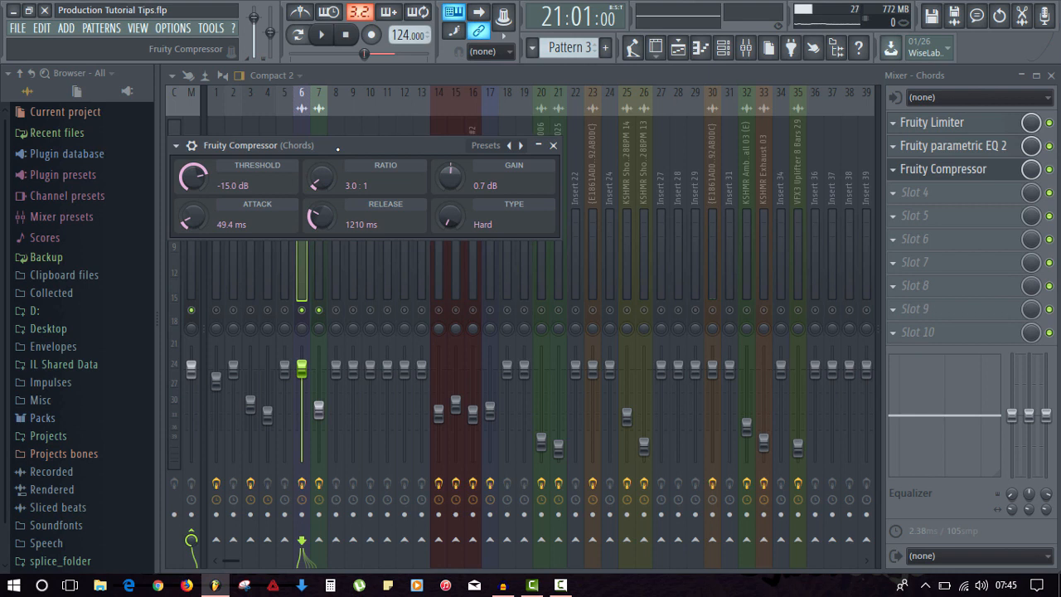
pyautogui.click(553, 146)
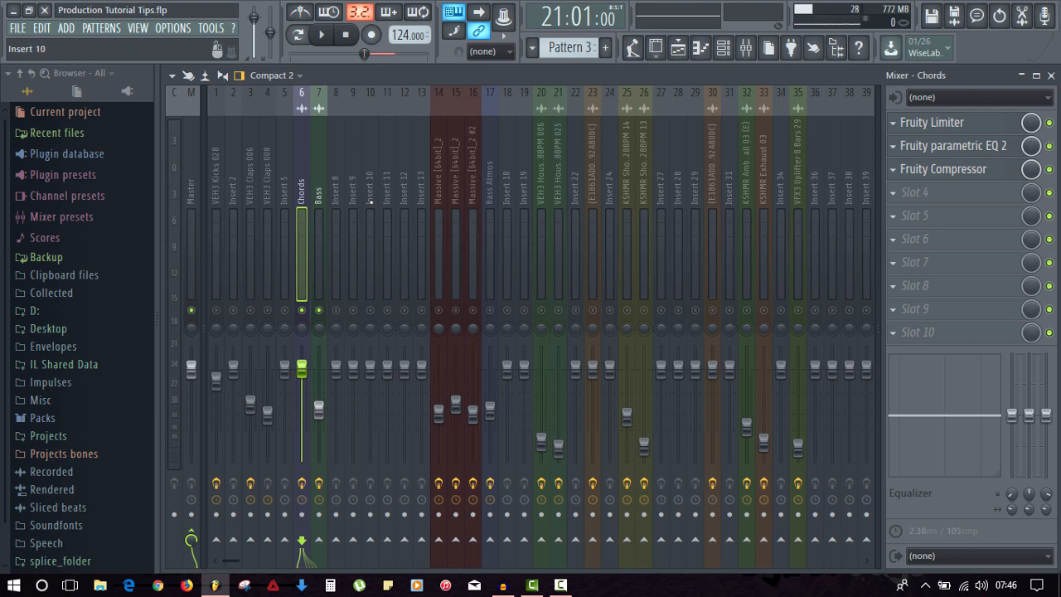
pyautogui.click(324, 310)
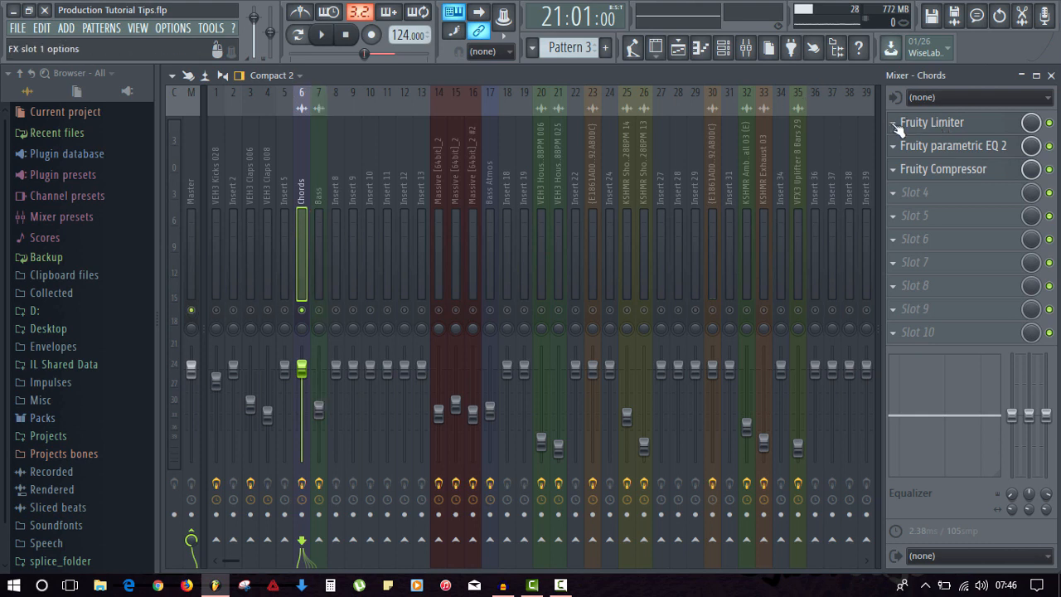
# - Reset the ceiling of the Chords insert's Fruity Limiter to its default and close the limiter
pyautogui.click(947, 126)
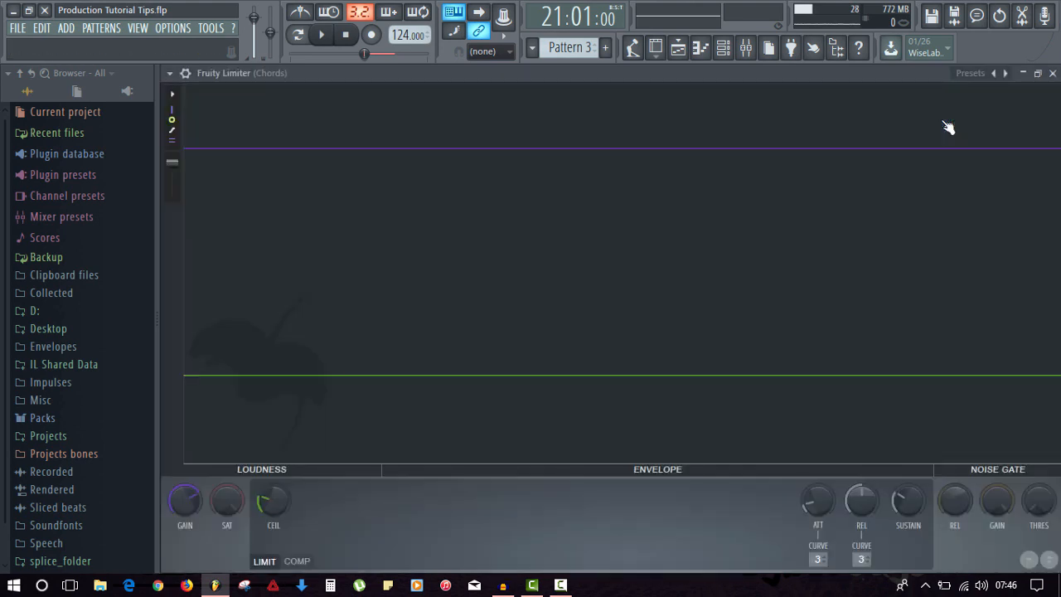
pyautogui.rightClick(185, 501)
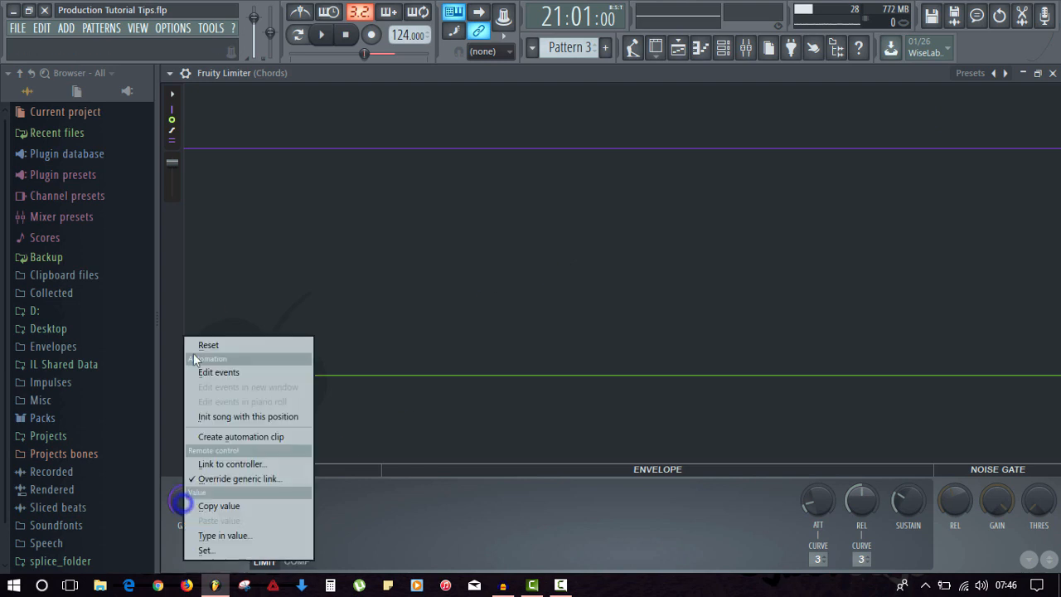
pyautogui.click(414, 523)
pyautogui.rightClick(272, 500)
pyautogui.click(325, 344)
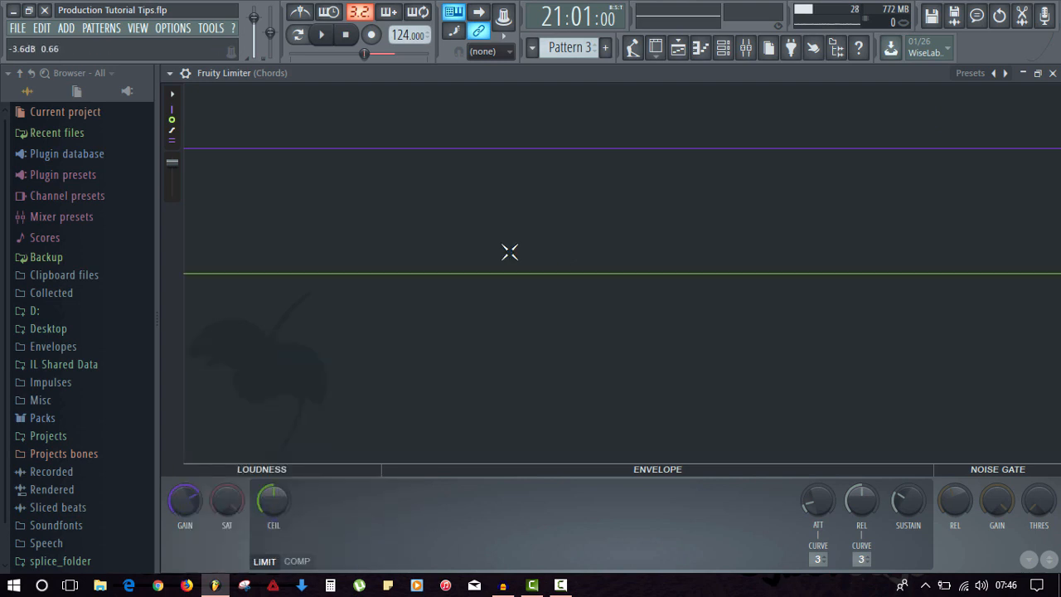
pyautogui.click(1052, 73)
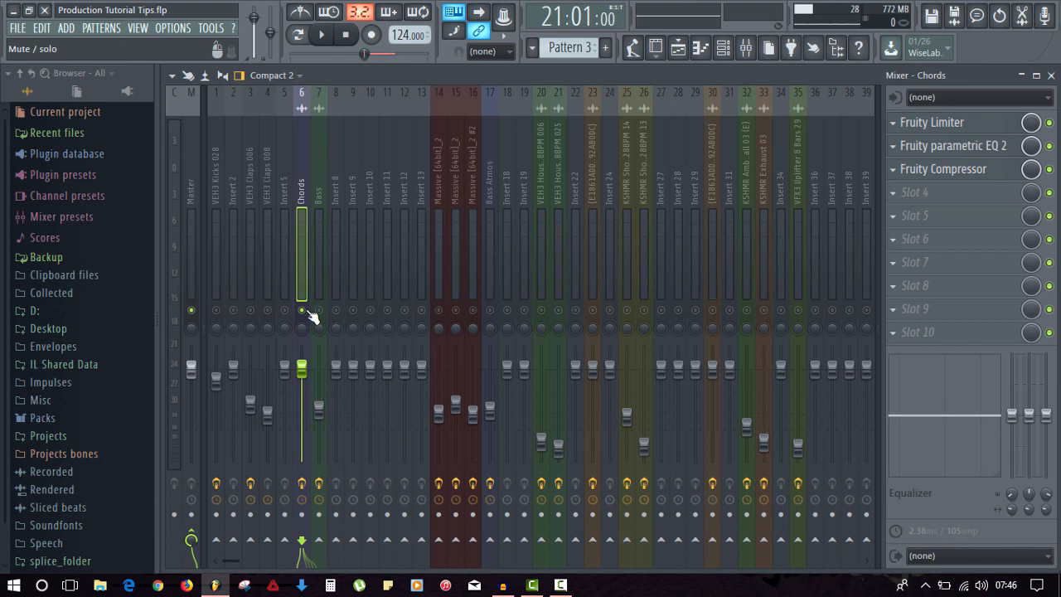
# - Audition the soloed Chords insert twice and check its peak level in the mixer
pyautogui.press('space')
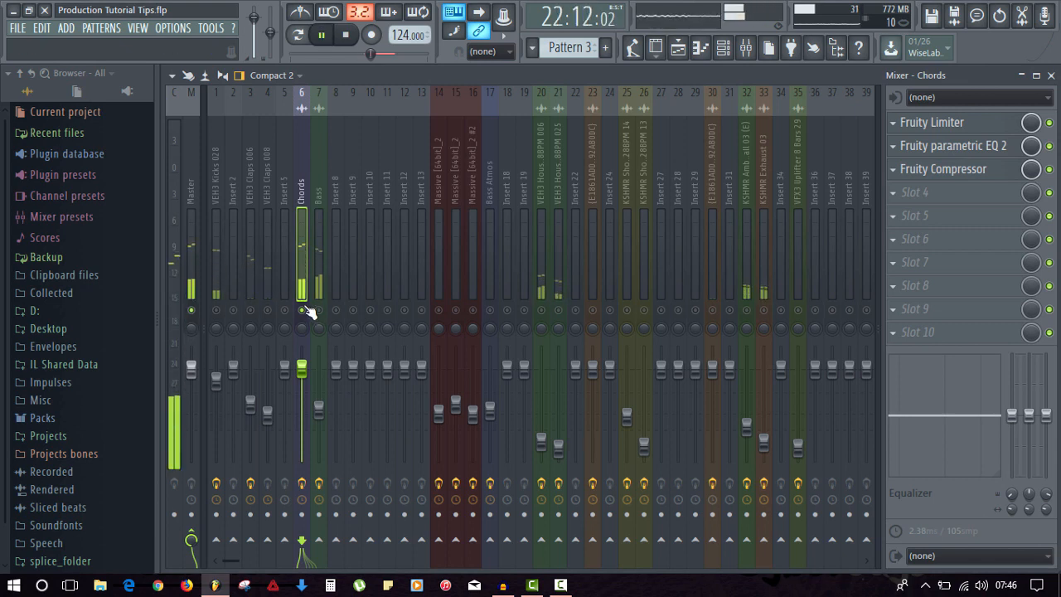
pyautogui.press('space')
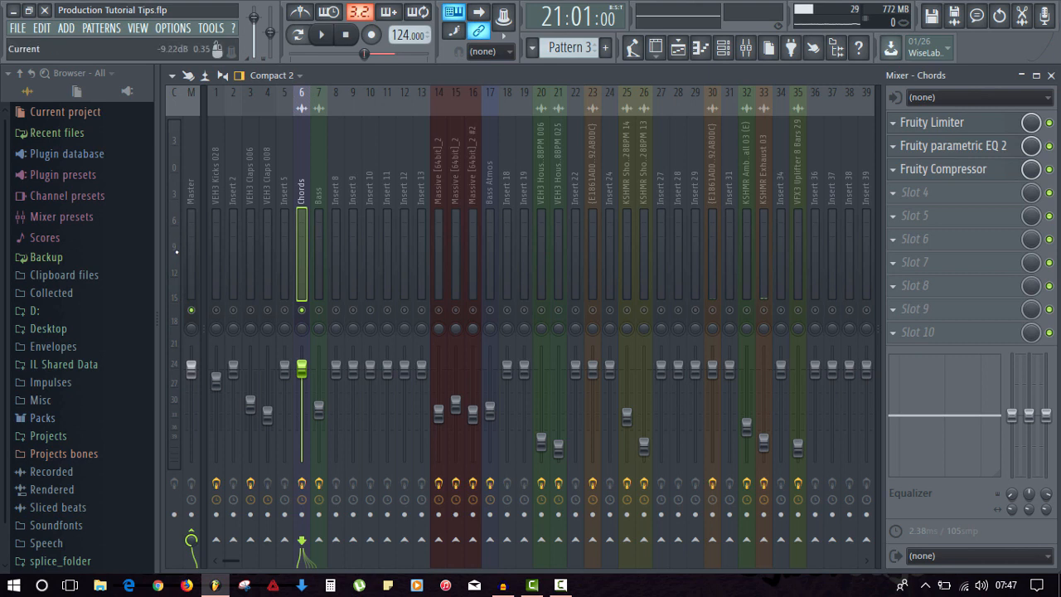
pyautogui.press('space')
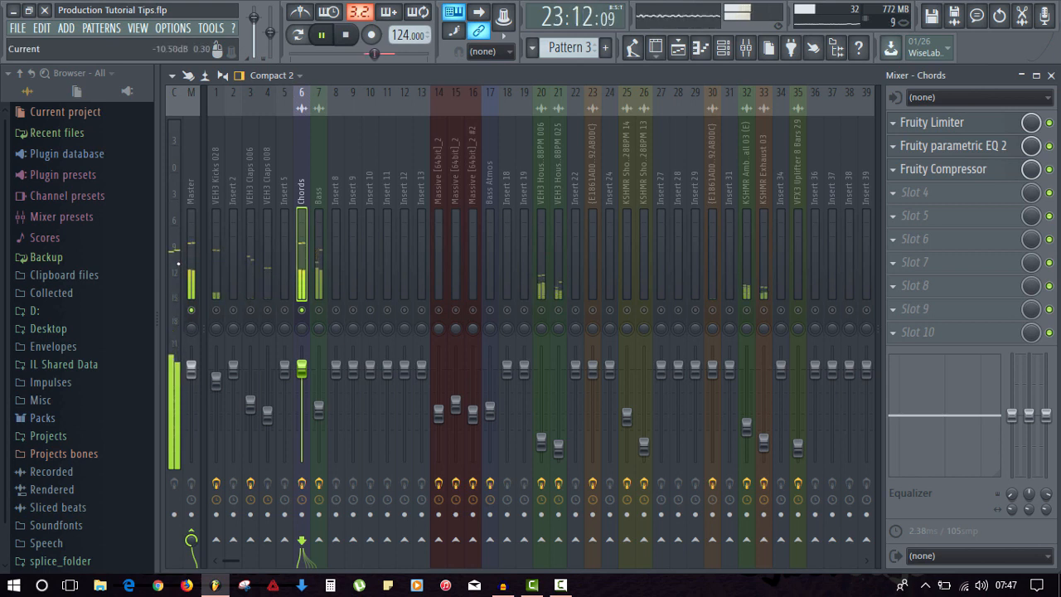
pyautogui.press('space')
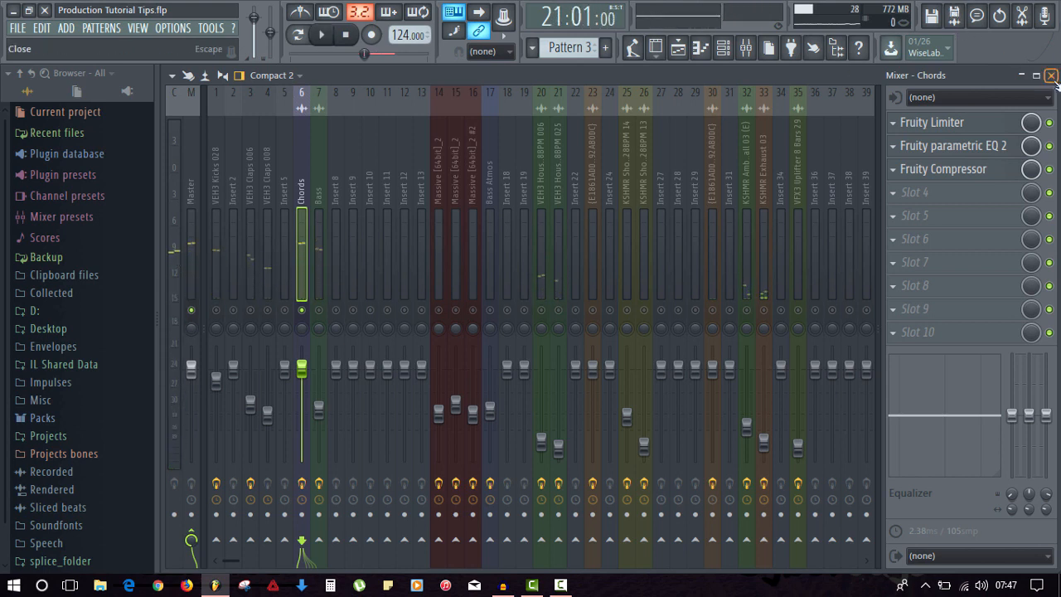
# - Examine the Chords waveform in Fruity Limiter during playback, close the limiter and stop playback
pyautogui.click(930, 122)
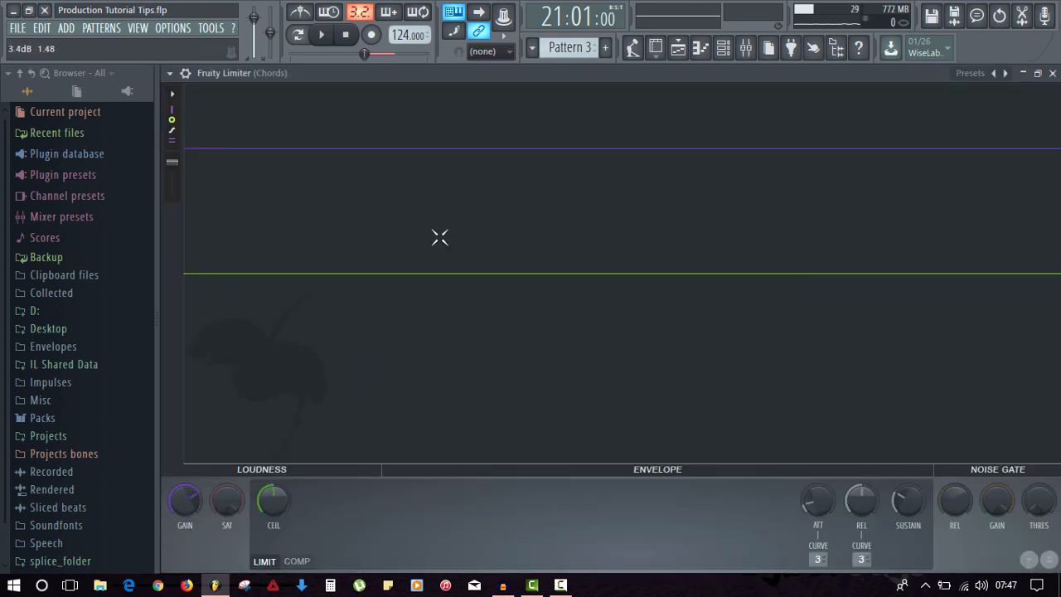
pyautogui.press('space')
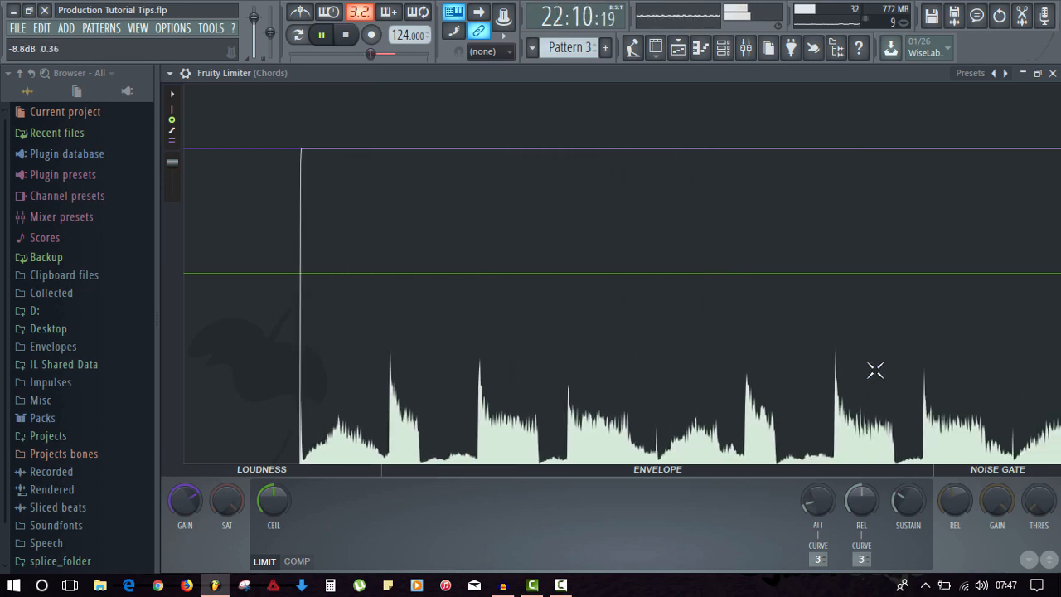
pyautogui.click(1053, 73)
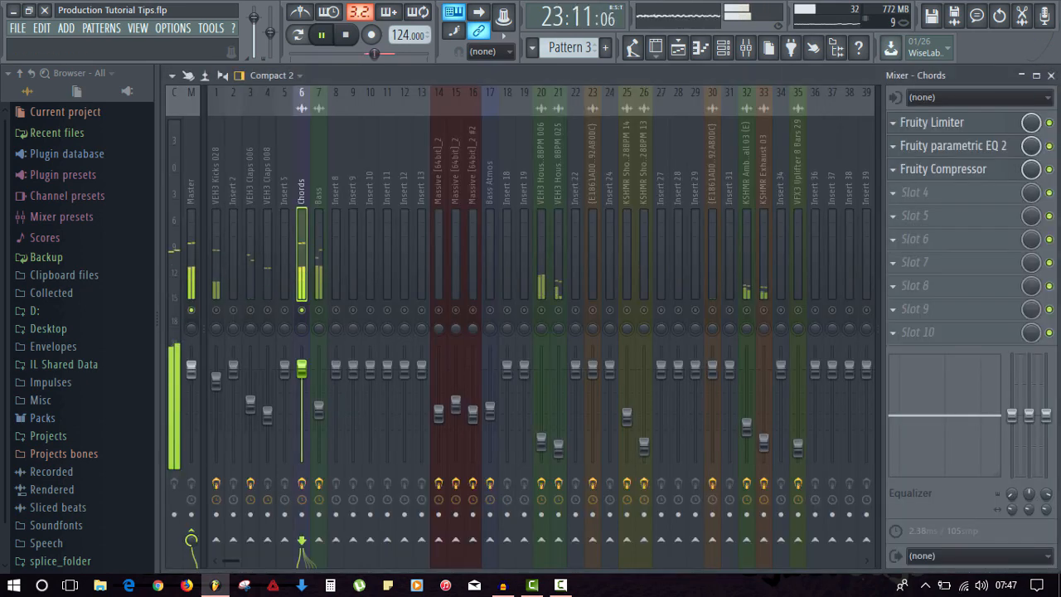
pyautogui.press('space')
# - Move the playback start to bar 18, play the Chords through its Fruity Limiter, and pause the waveform display
pyautogui.click(1050, 75)
pyautogui.scroll(1, 867, 115)
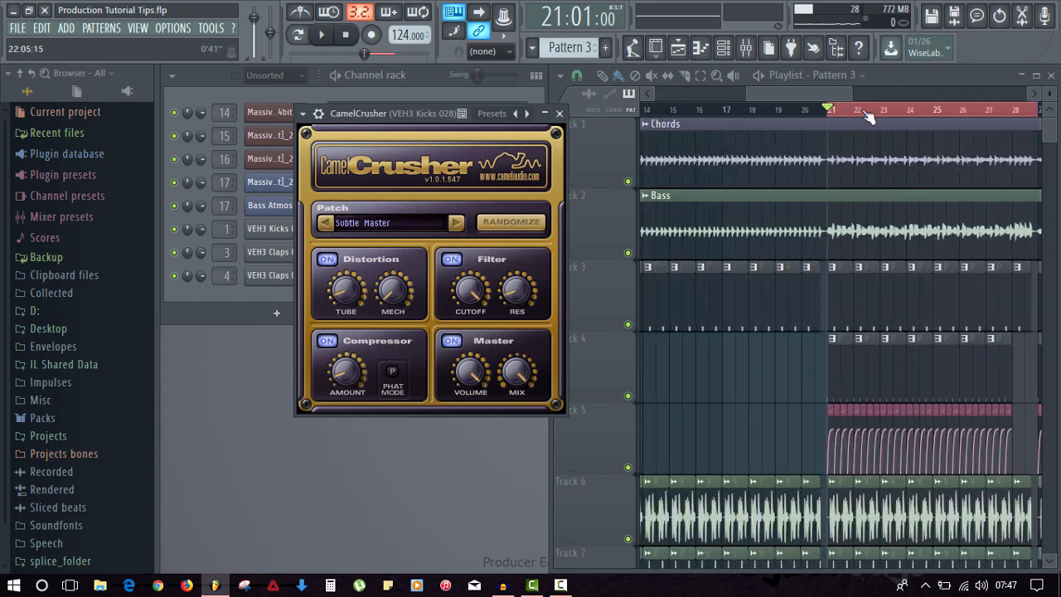
pyautogui.click(679, 112)
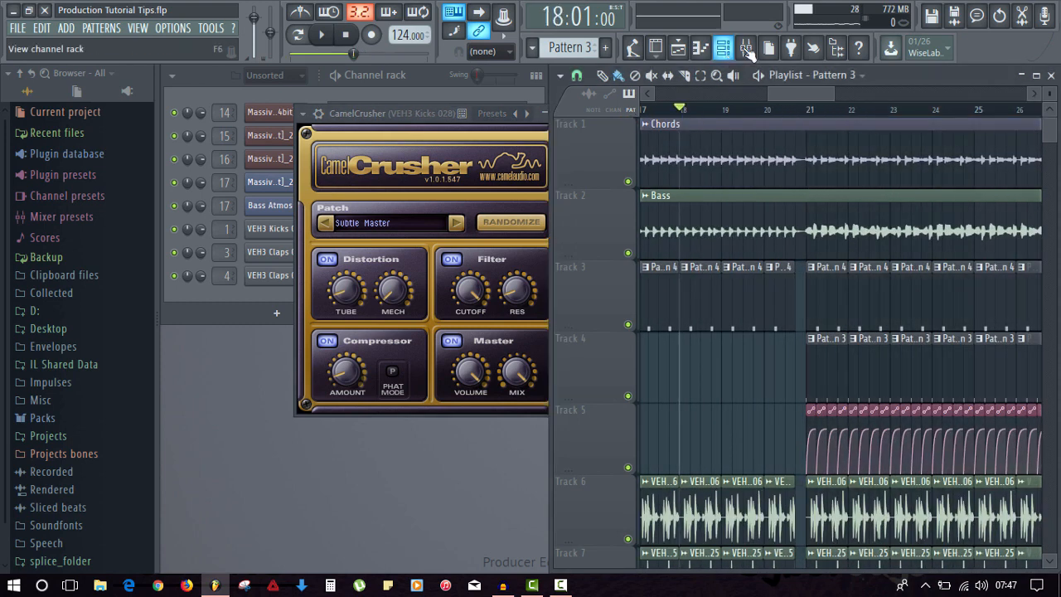
pyautogui.click(746, 50)
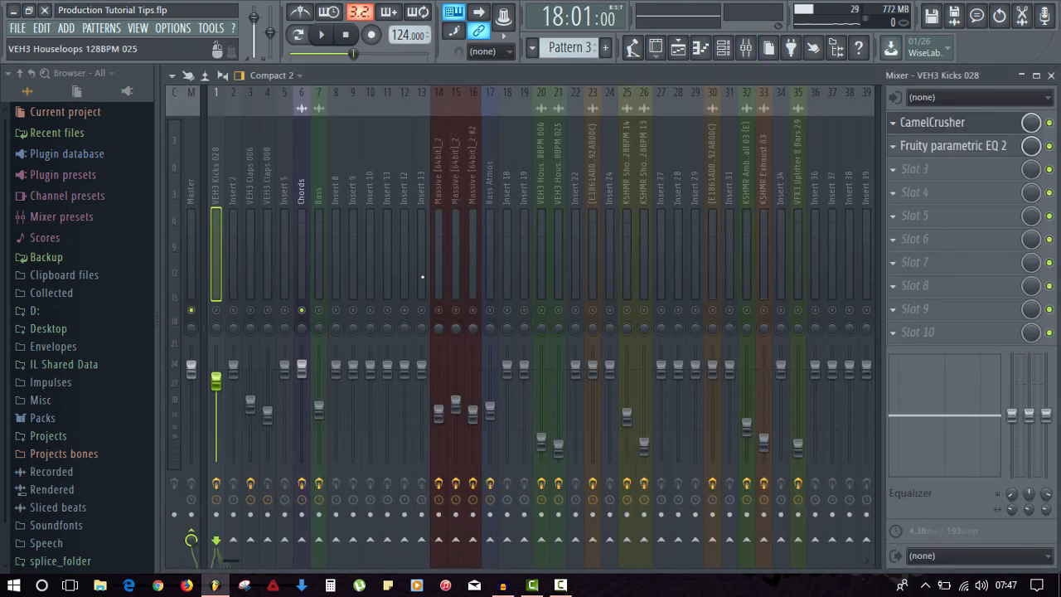
pyautogui.click(301, 199)
pyautogui.click(903, 125)
pyautogui.press('space')
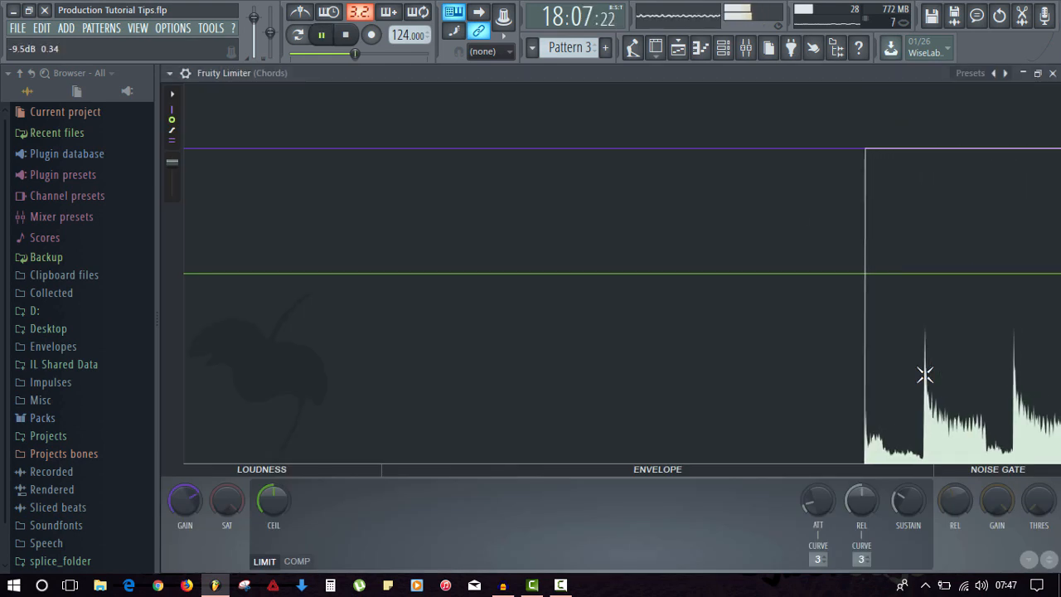
pyautogui.press('space')
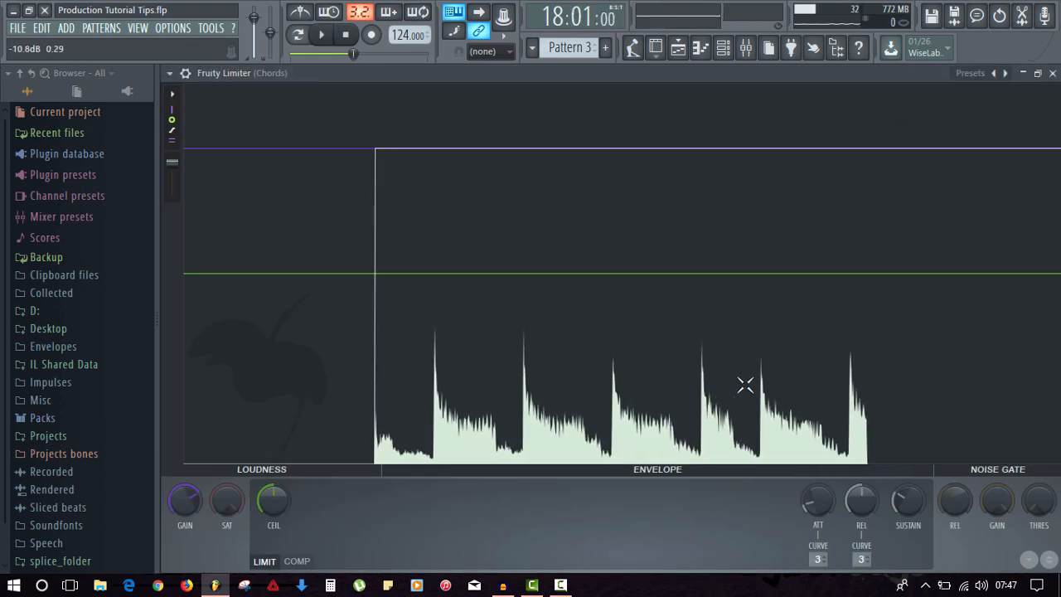
pyautogui.click(397, 303)
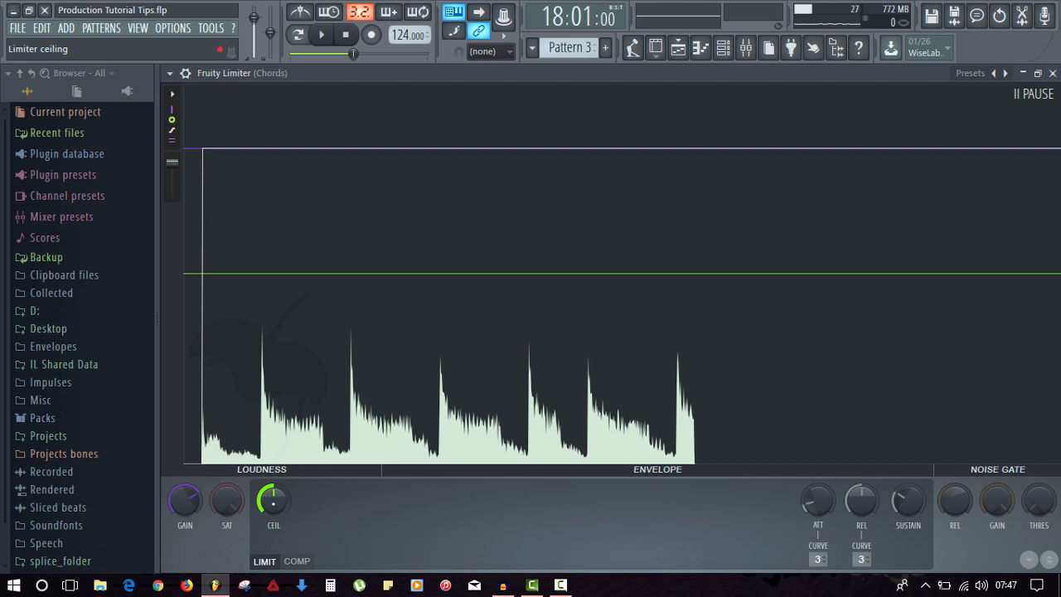
# - Lower the Chords limiter's ceiling below the waveform's peaks, audition it, and raise the ceiling slightly after stopping playback
pyautogui.moveTo(270, 499); pyautogui.dragTo(271, 534)
pyautogui.press('space')
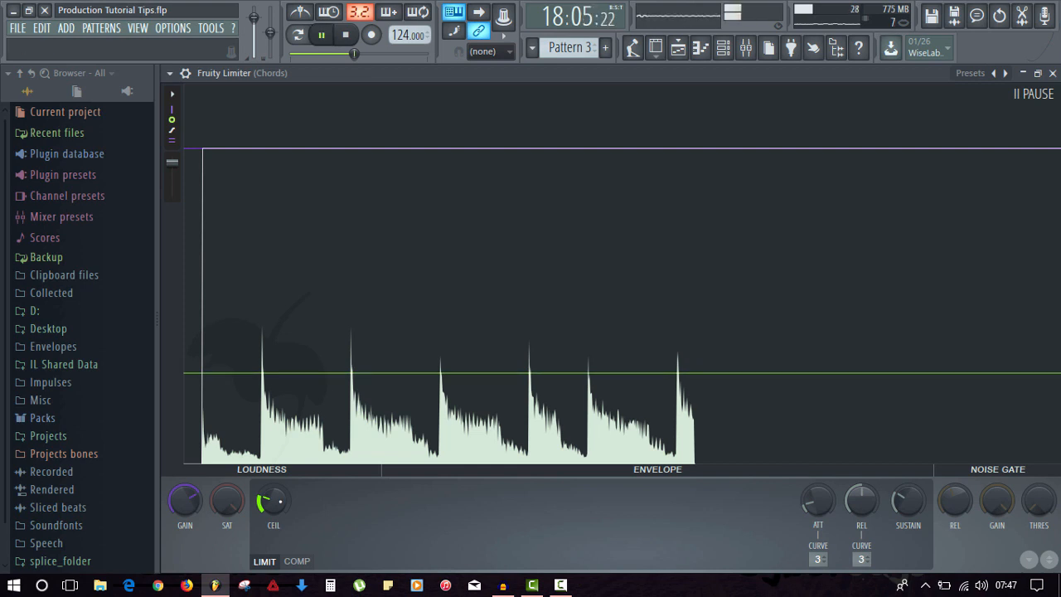
pyautogui.moveTo(271, 502); pyautogui.dragTo(271, 507)
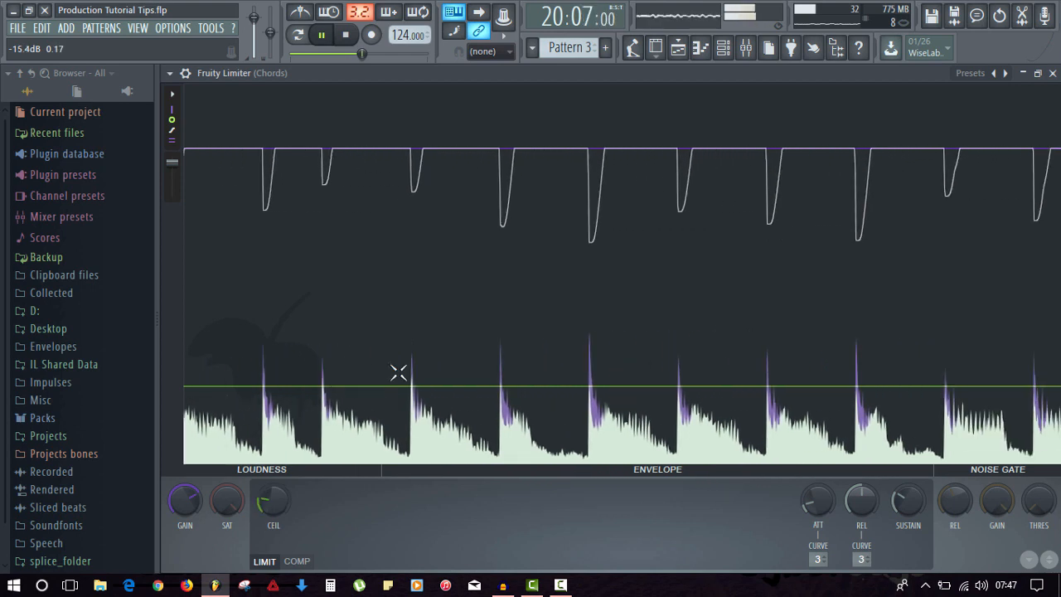
pyautogui.press('space')
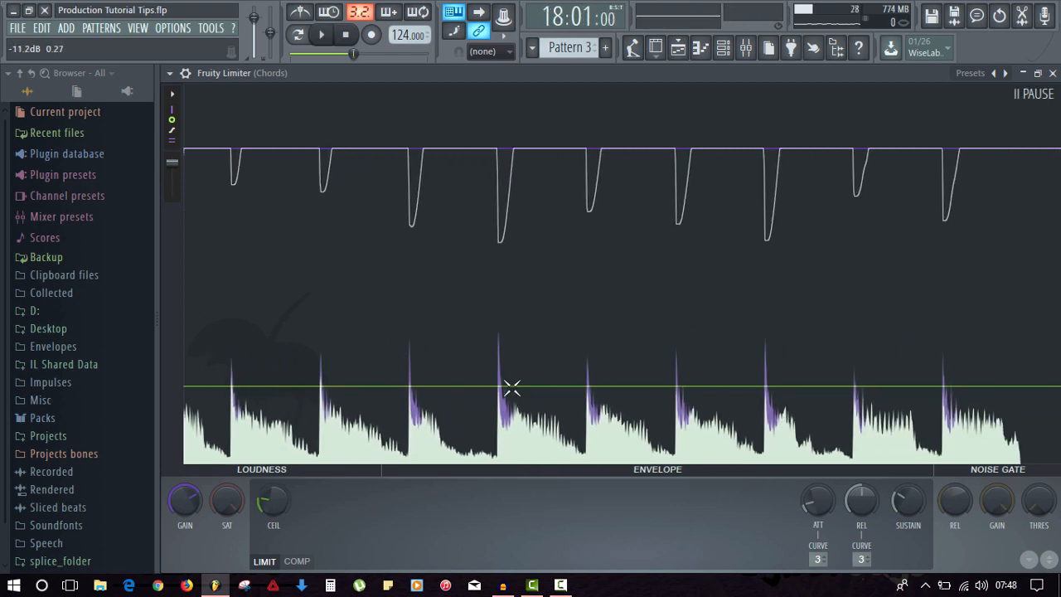
pyautogui.moveTo(274, 501); pyautogui.dragTo(274, 483)
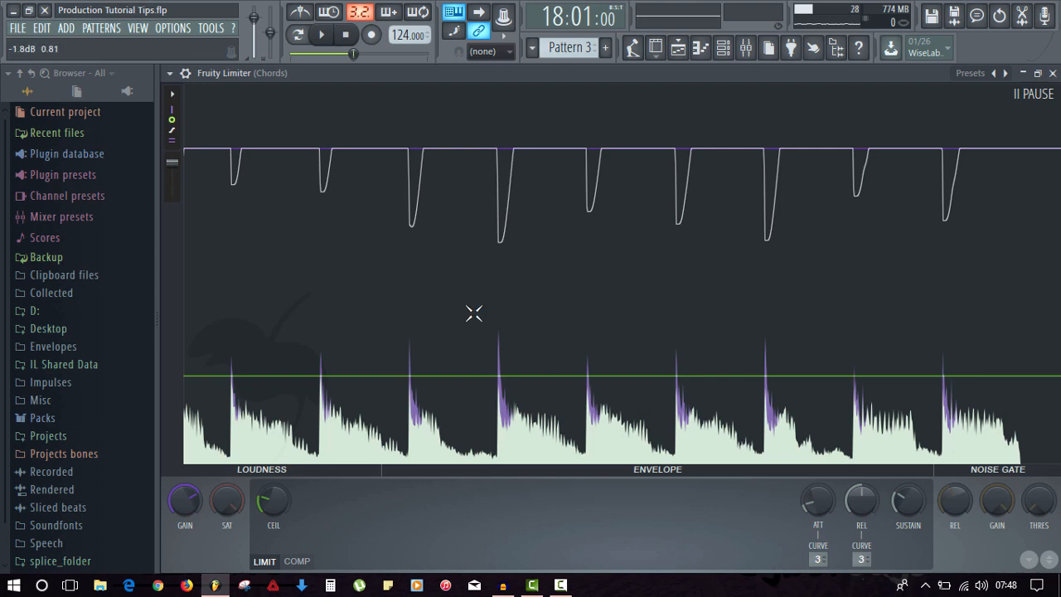
# - Close the Chords limiter and audition the soloed Chords insert in the mixer
pyautogui.click(1052, 73)
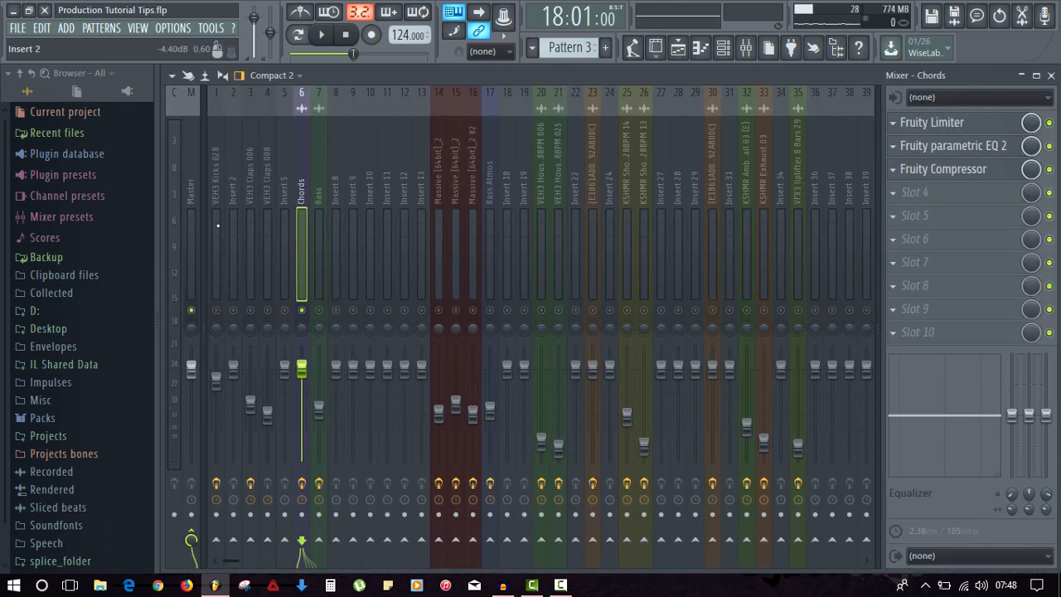
pyautogui.press('space')
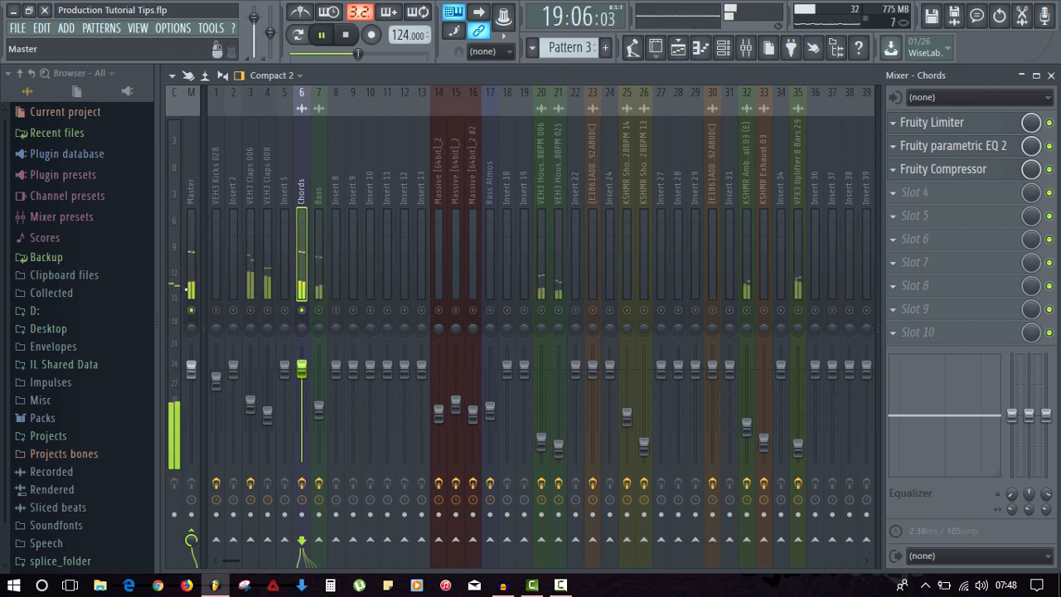
pyautogui.press('space')
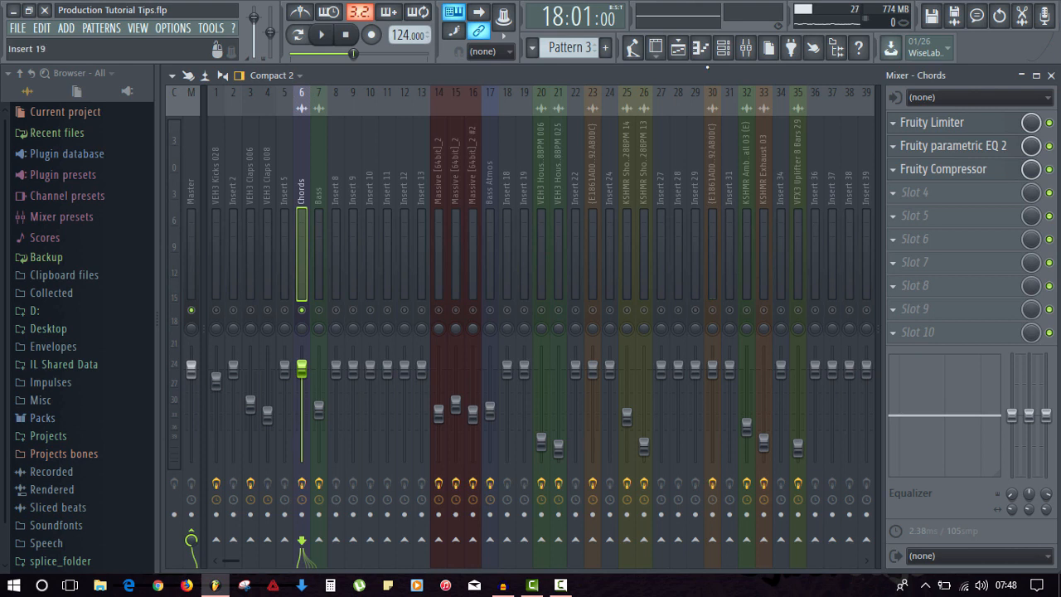
# - Move Fruity Compressor ahead of Fruity parametric EQ 2 in the Chords effect chain and unsolo the Chords insert
pyautogui.moveTo(983, 169); pyautogui.dragTo(931, 137)
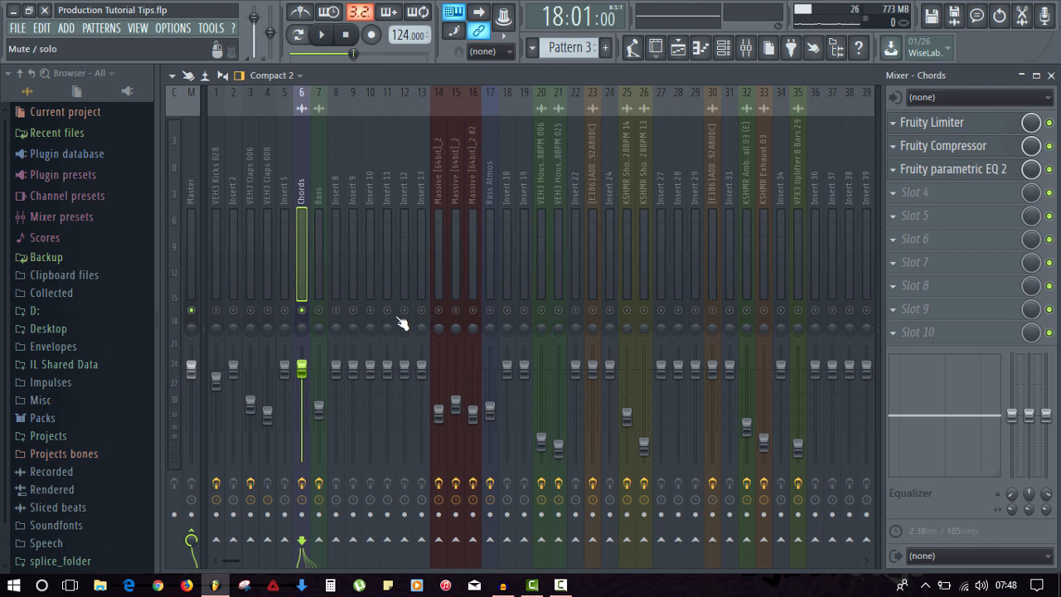
pyautogui.rightClick(304, 310)
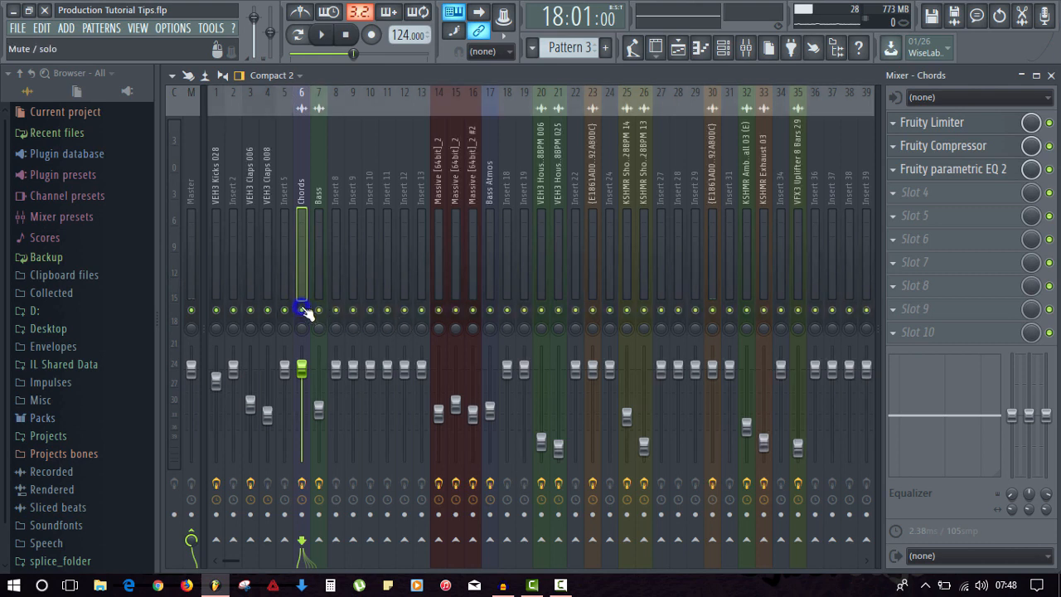
# - Play the full mix from bar 18, keep the Chords fader at 100% (0.0dB), and stop playback
pyautogui.press('space')
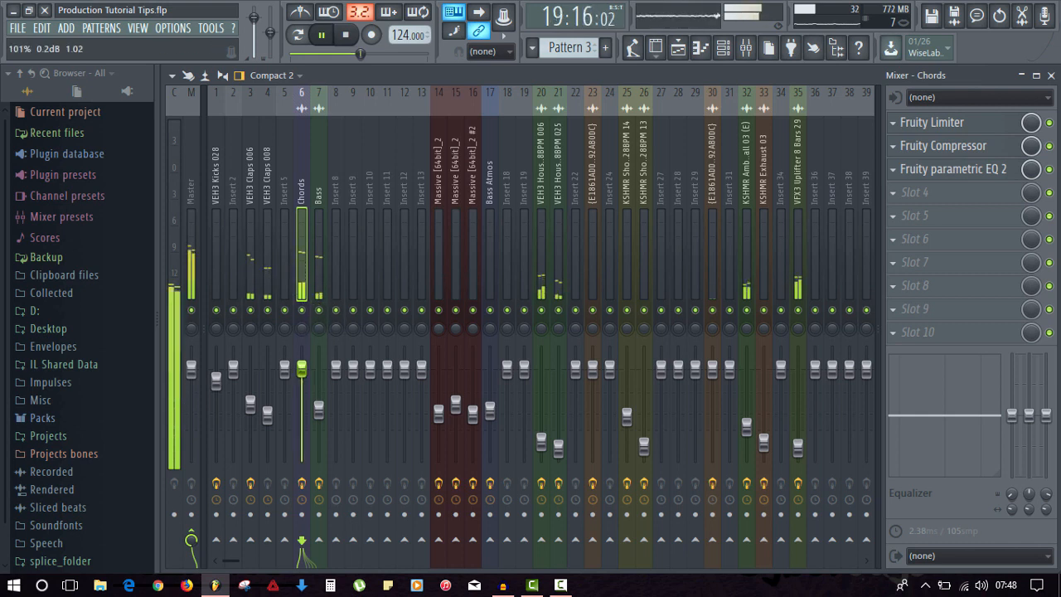
pyautogui.click(304, 377)
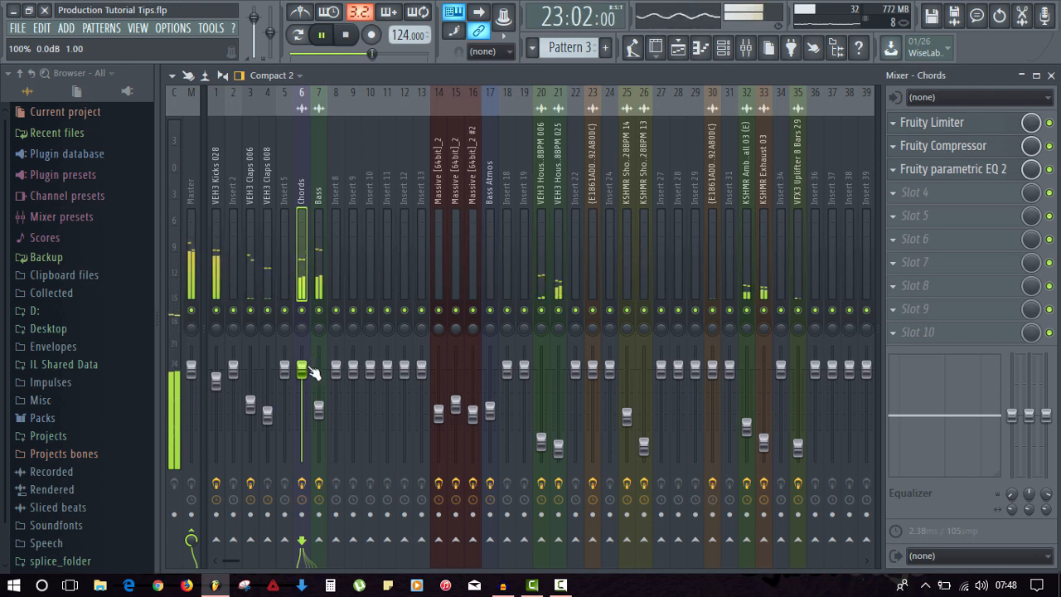
pyautogui.press('space')
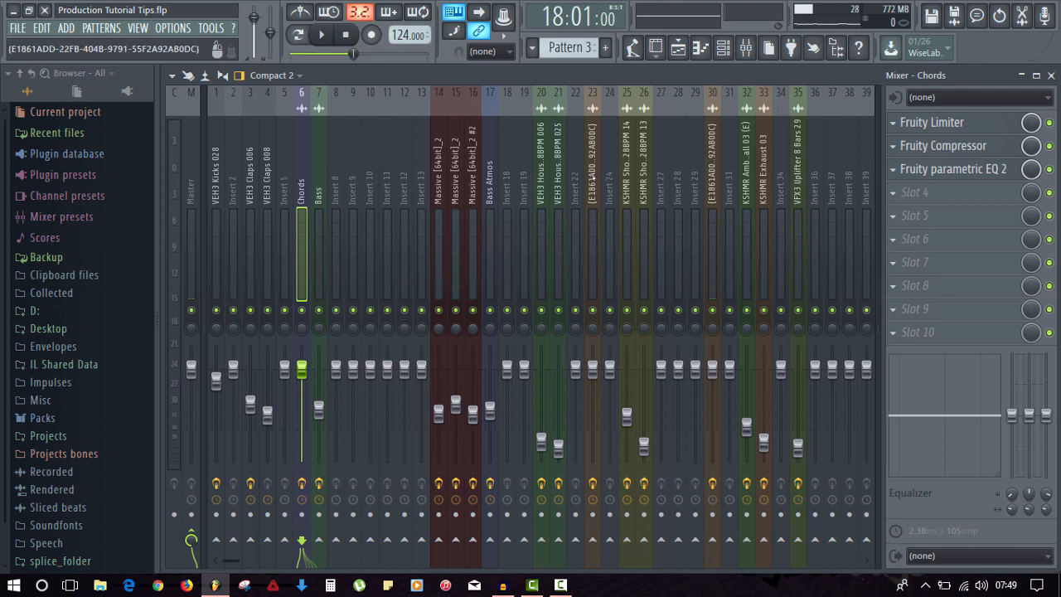
# - Solo the KSHMR Ambiance insert, close the mixer, and audition it while following the playlist tracks around bar 21
pyautogui.rightClick(746, 310)
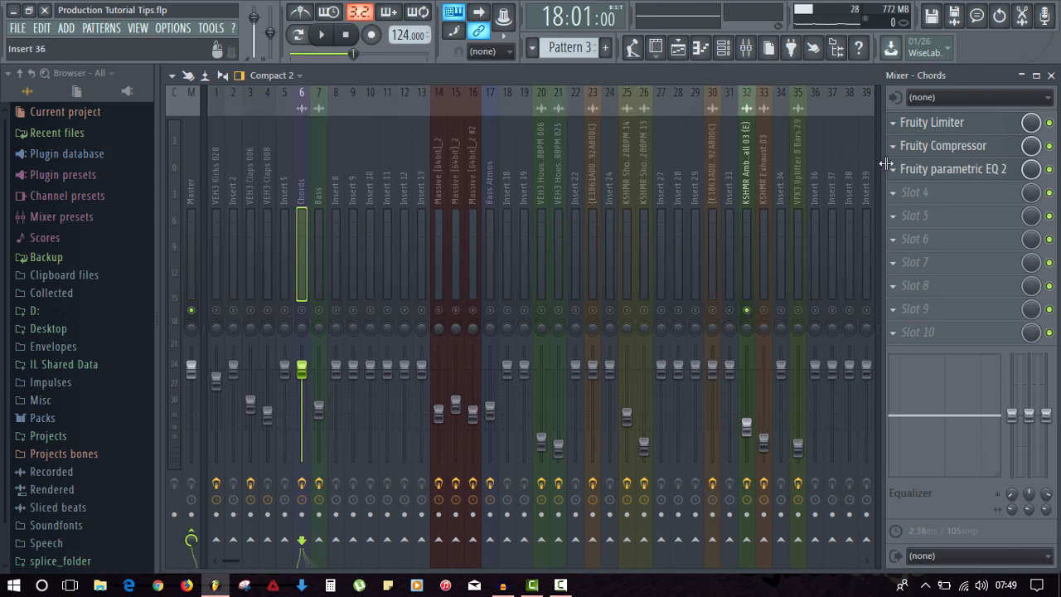
pyautogui.press('space')
pyautogui.click(1050, 75)
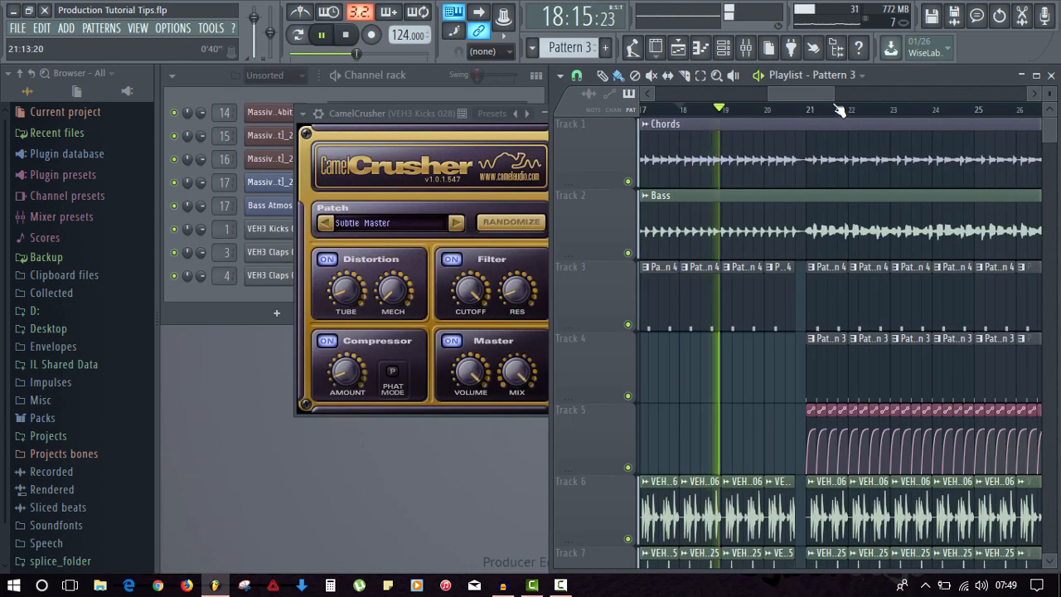
pyautogui.scroll(-2, 828, 186)
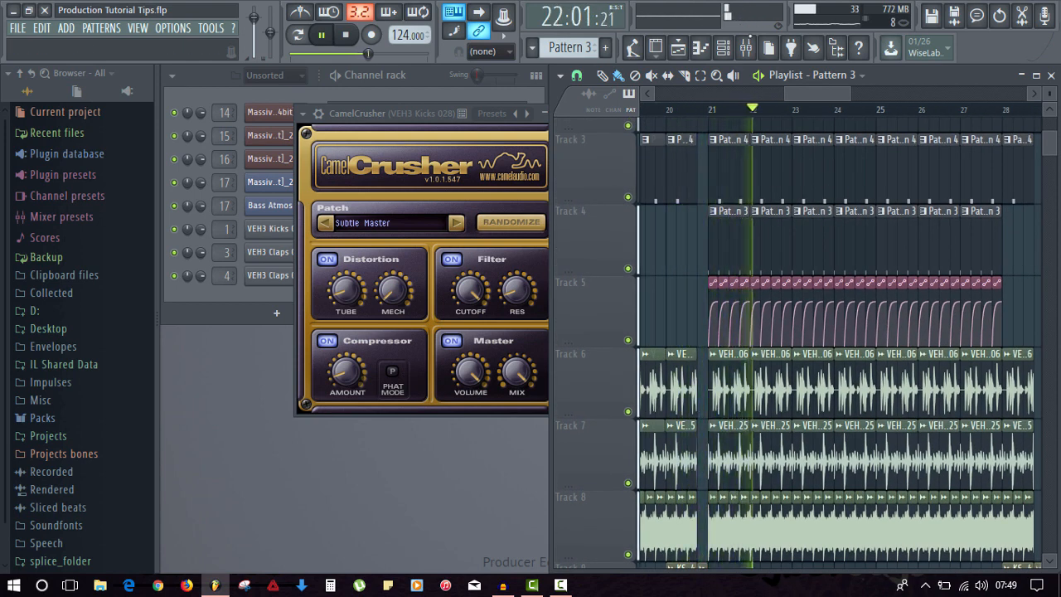
pyautogui.press('space')
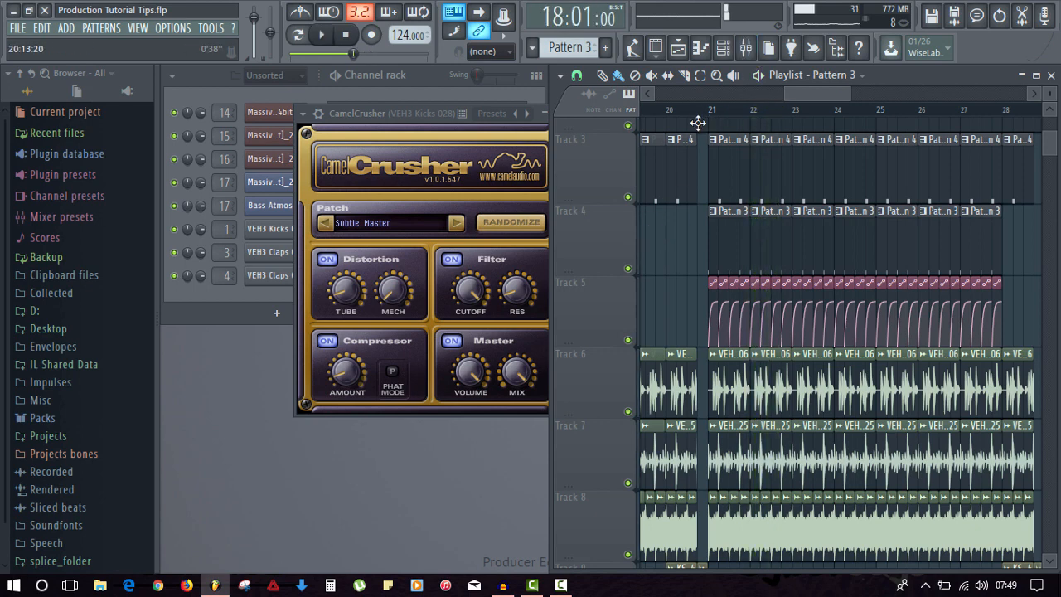
# - Delete the first volume automation clip on Track 5 at bar 21 and move the playback start to bar 21
pyautogui.scroll(2, 724, 133)
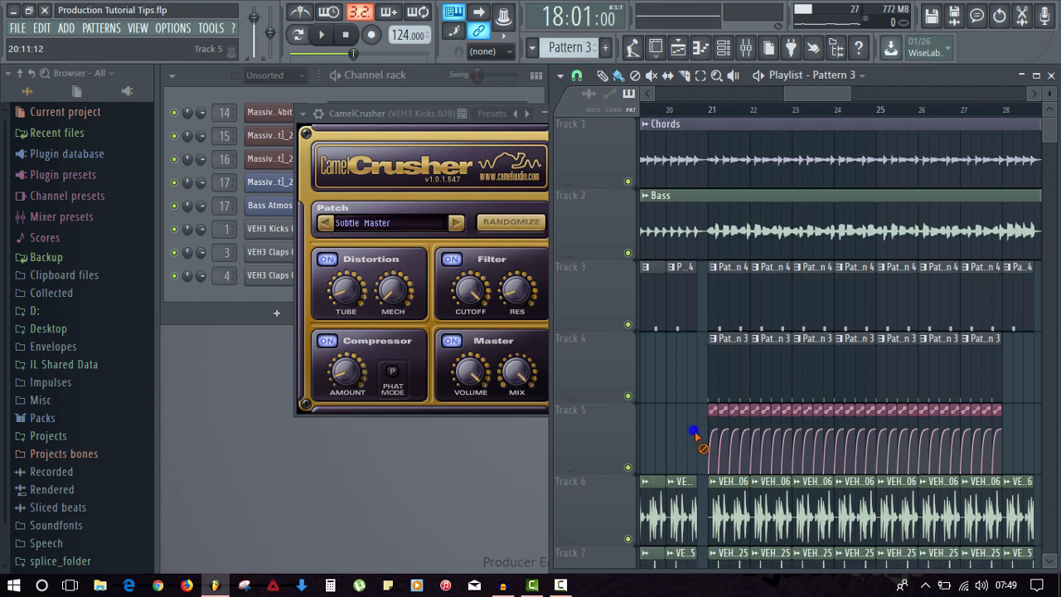
pyautogui.moveTo(694, 433); pyautogui.dragTo(718, 437)
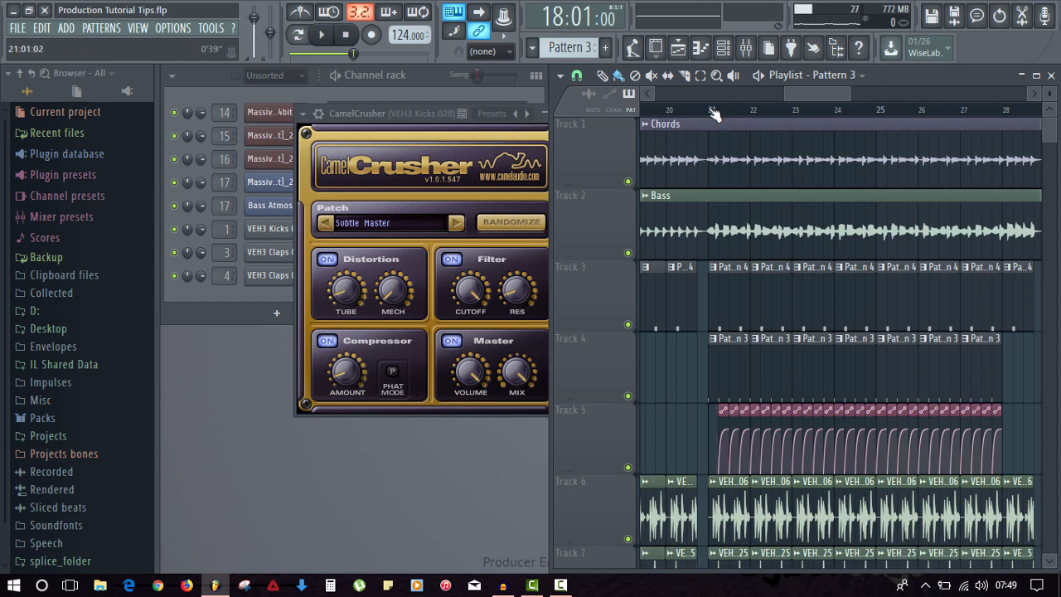
pyautogui.click(709, 108)
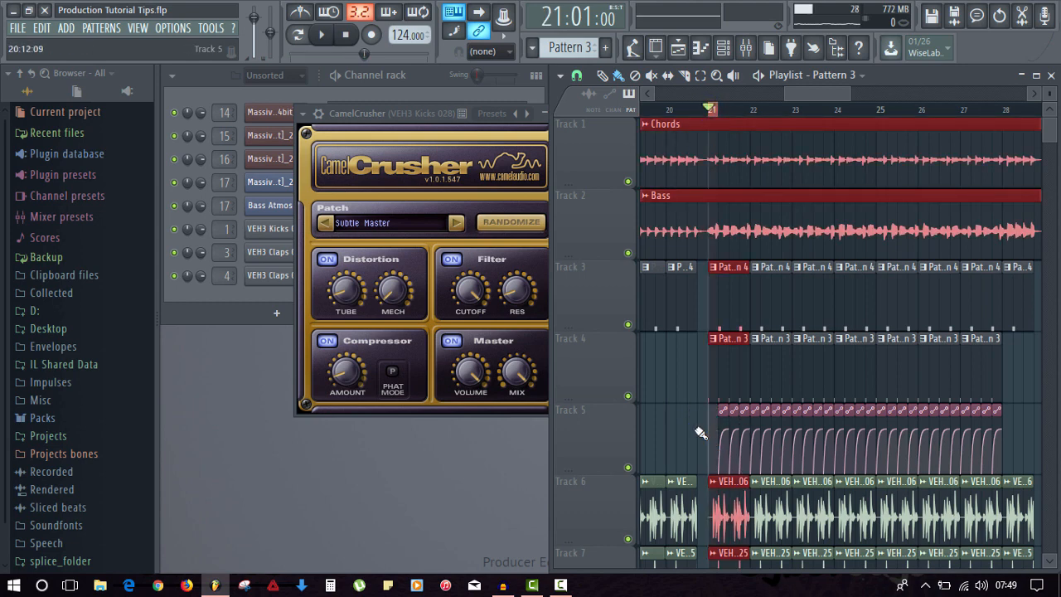
pyautogui.scroll(4, 713, 112)
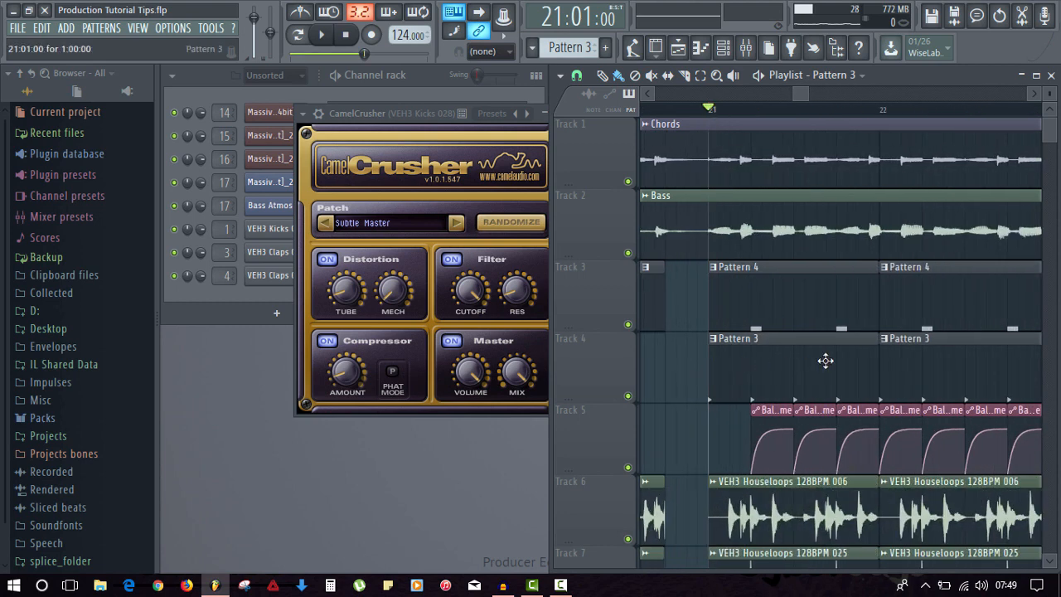
pyautogui.click(753, 341)
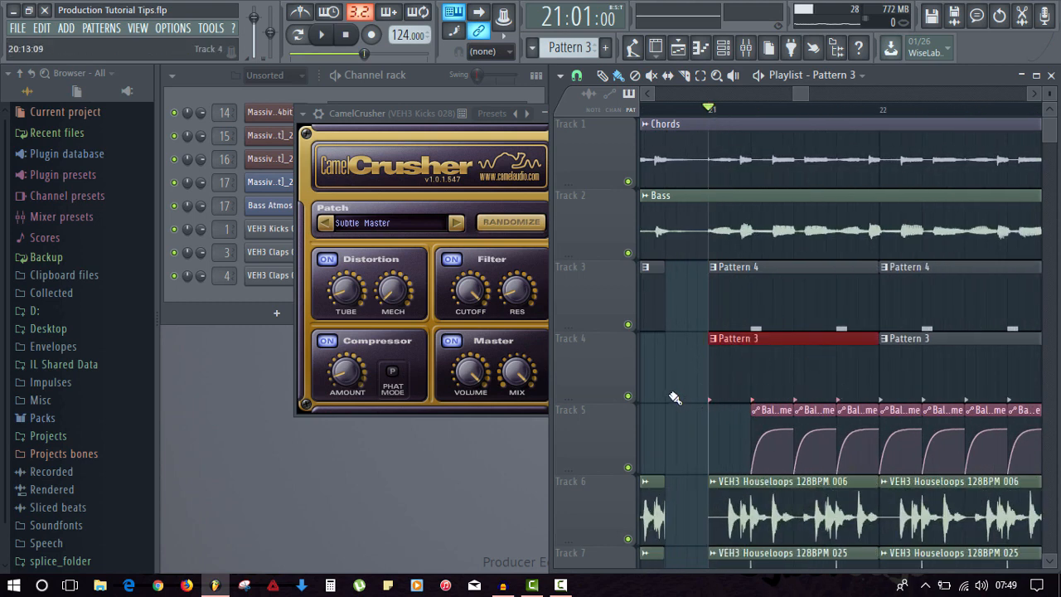
pyautogui.click(686, 387)
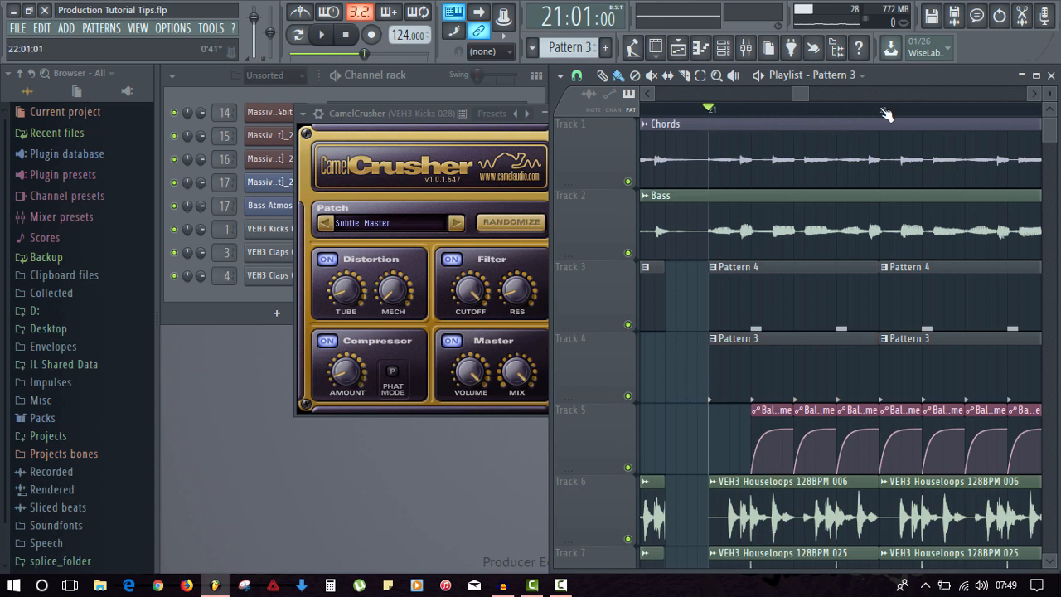
# - Paint the Massive volume automation clip back in at the start of bar 21 on Track 5 and delete the extra clip before it
pyautogui.click(771, 407)
pyautogui.click(716, 424)
pyautogui.moveTo(680, 420); pyautogui.dragTo(731, 441)
pyautogui.click(668, 449)
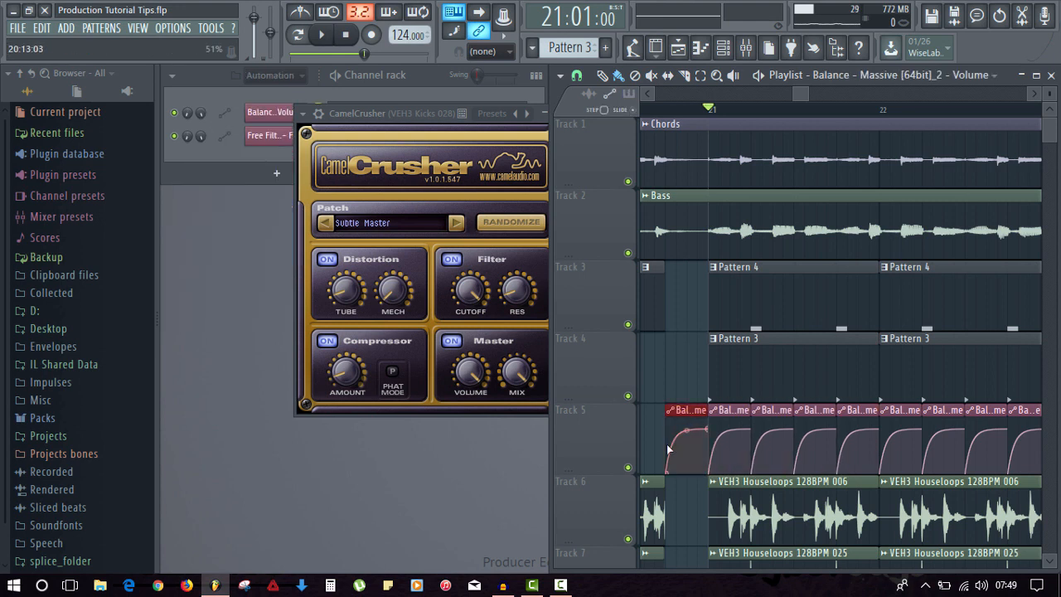
pyautogui.rightClick(689, 404)
pyautogui.rightClick(689, 407)
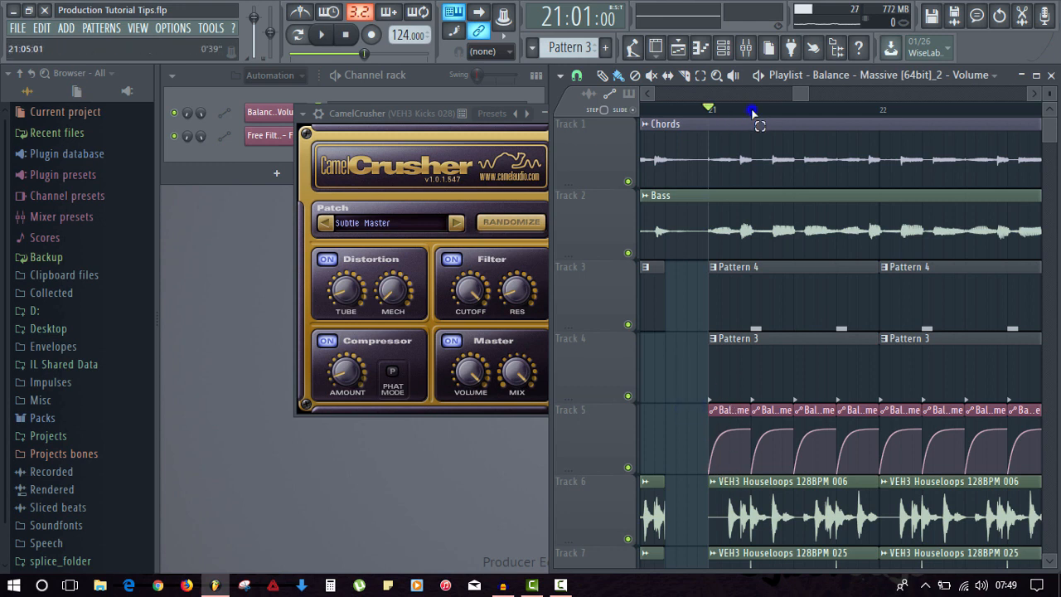
# - Make a playlist time selection over the first quarter of bar 21 and deselect the clips
pyautogui.moveTo(751, 118); pyautogui.dragTo(708, 124)
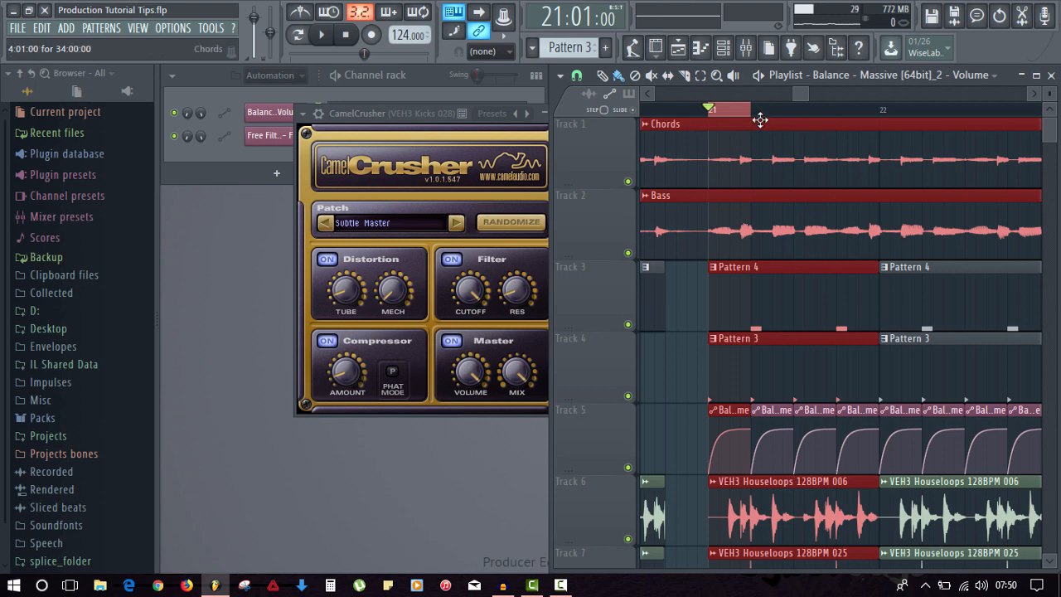
pyautogui.rightClick(676, 436)
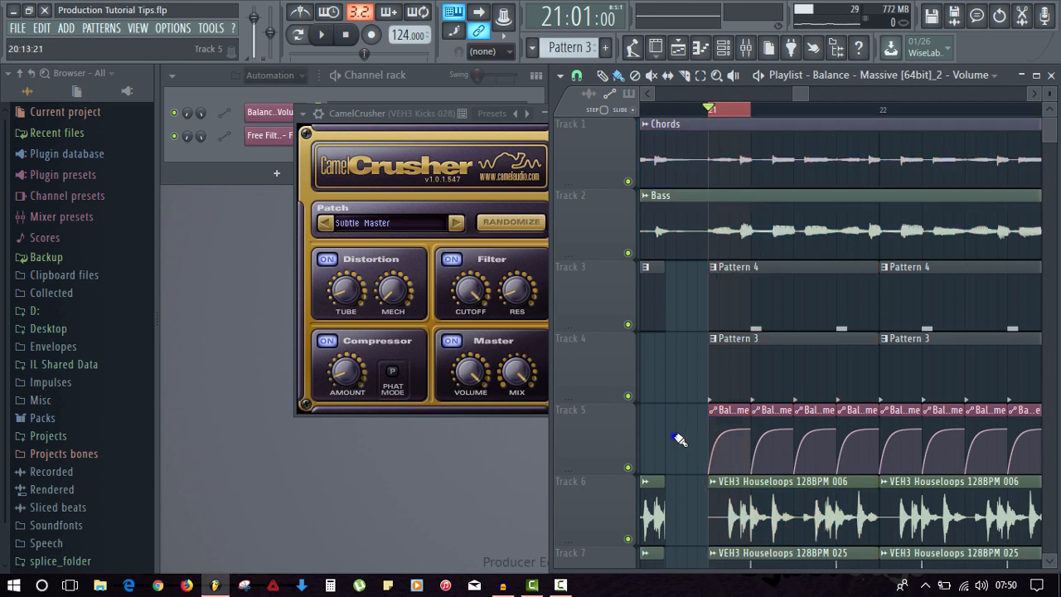
pyautogui.rightClick(722, 450)
# - Open the mixer, select the KSHMR Ambiance insert, and briefly audition it from bar 21
pyautogui.click(748, 50)
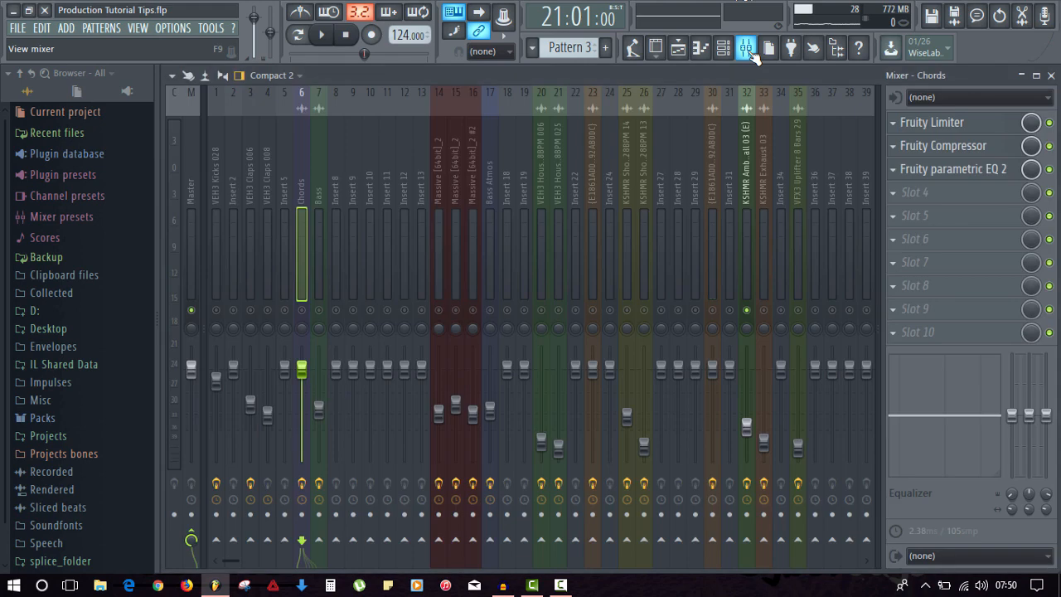
pyautogui.click(753, 338)
pyautogui.press('space')
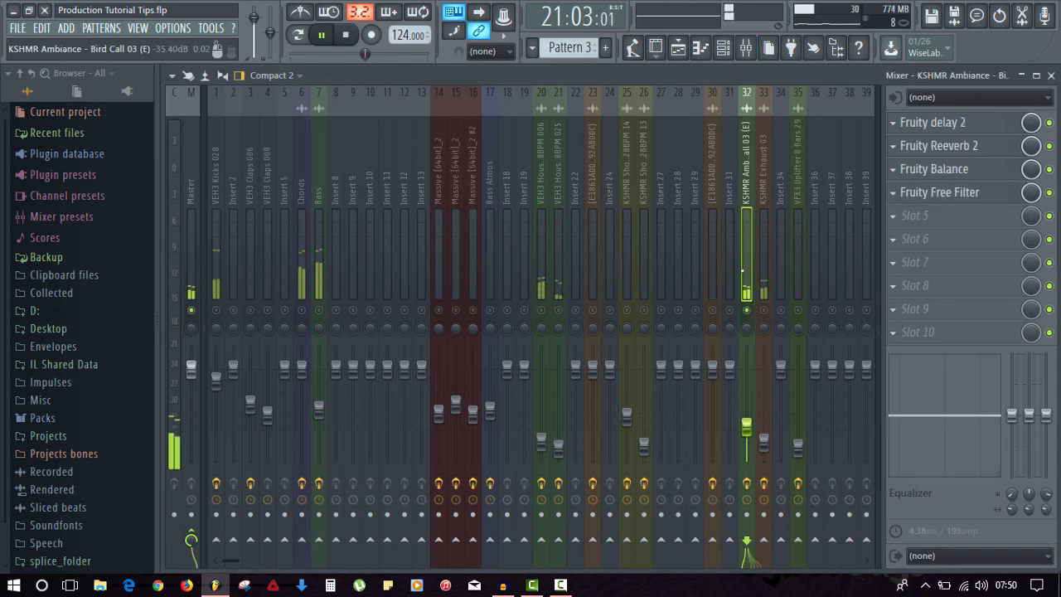
pyautogui.press('space')
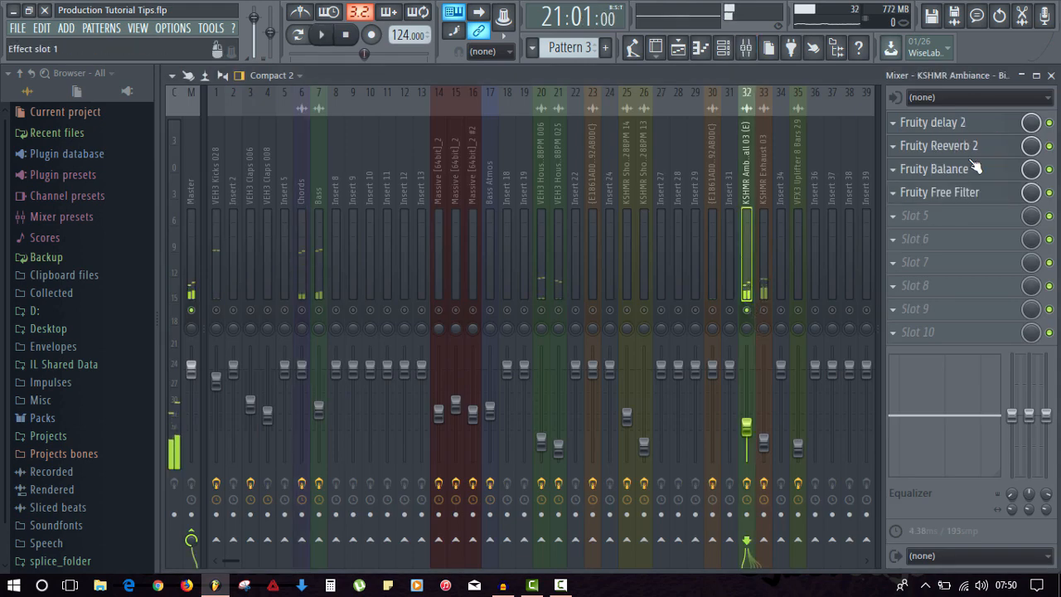
# - Create an automation clip for the Fruity Balance volume on the KSHMR Ambiance insert and return to the playlist
pyautogui.click(938, 168)
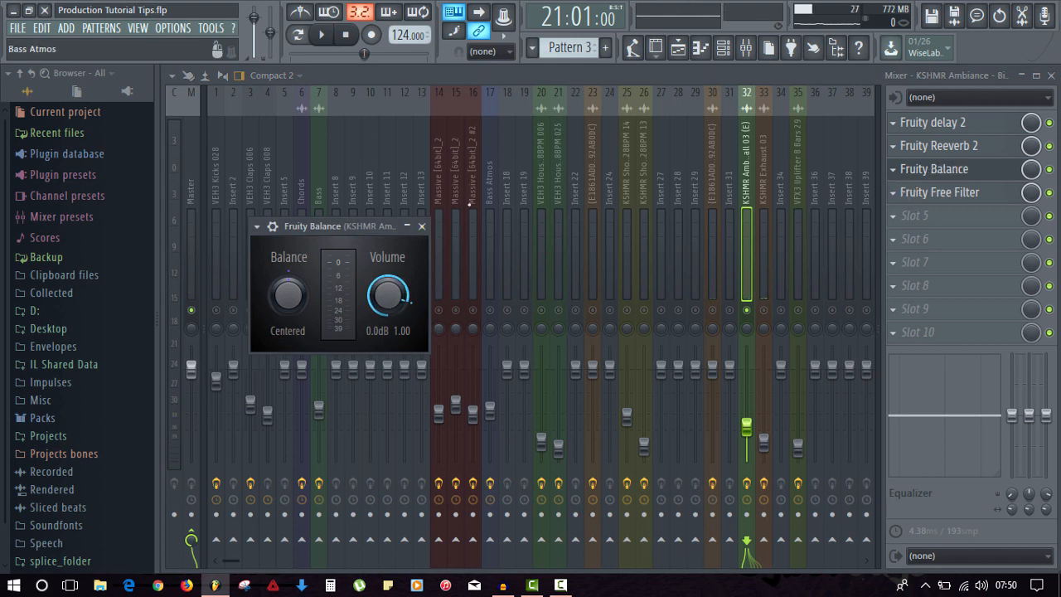
pyautogui.rightClick(389, 295)
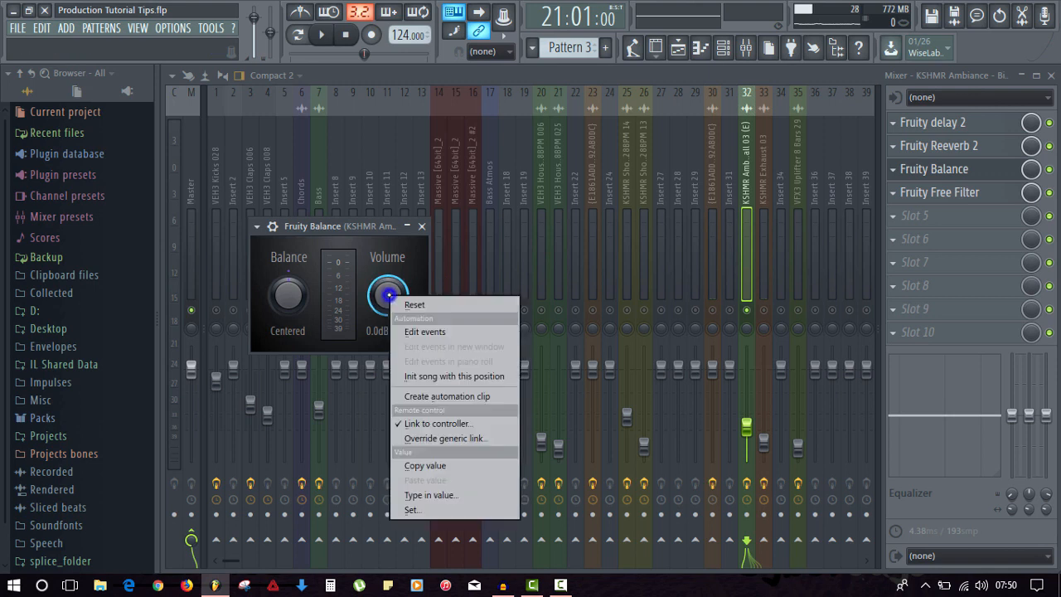
pyautogui.click(437, 396)
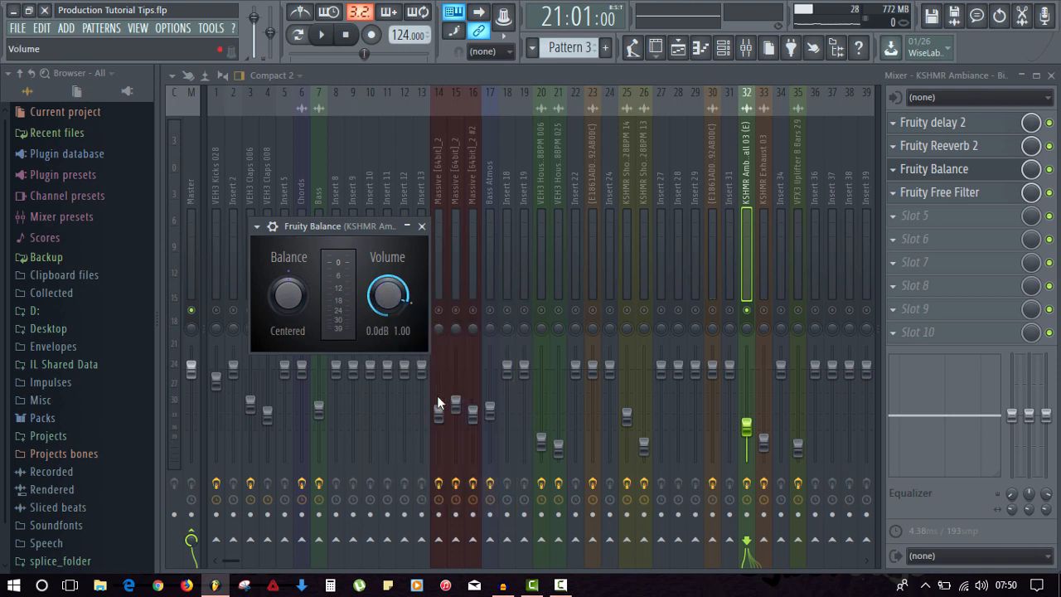
pyautogui.click(421, 226)
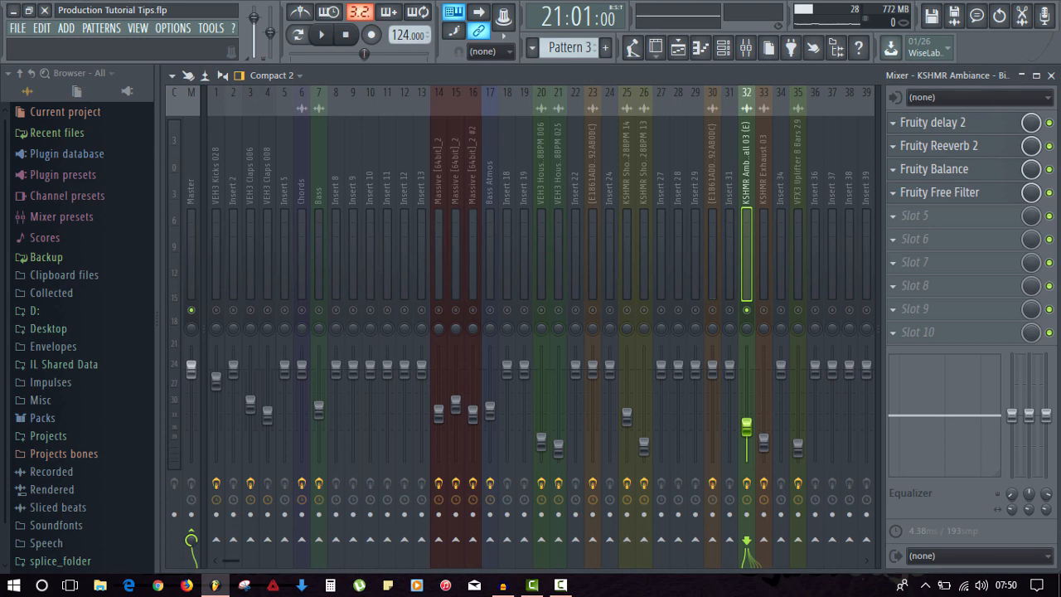
pyautogui.click(1050, 74)
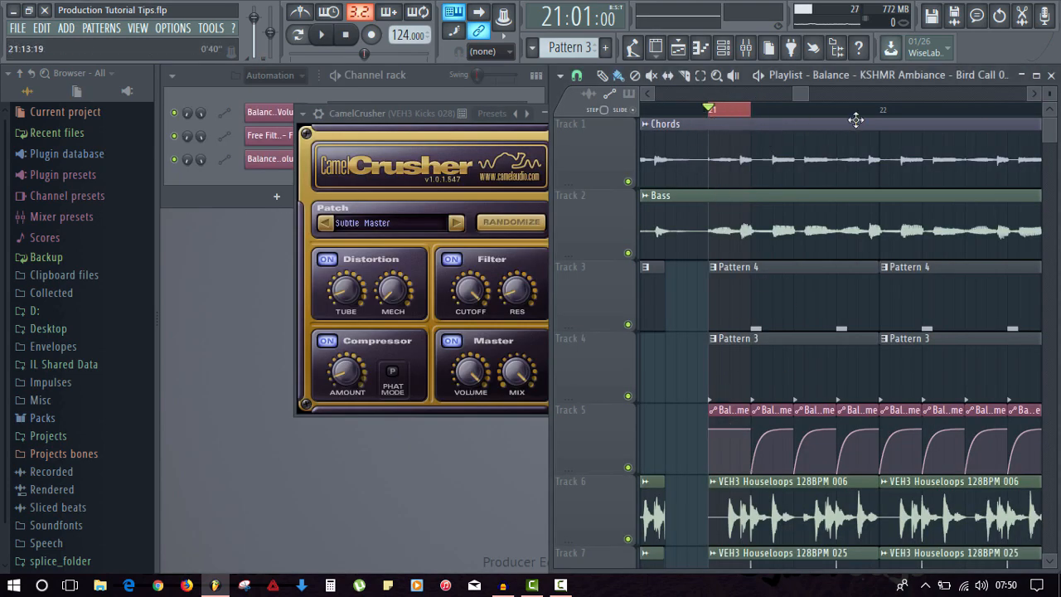
pyautogui.moveTo(880, 112); pyautogui.dragTo(882, 110)
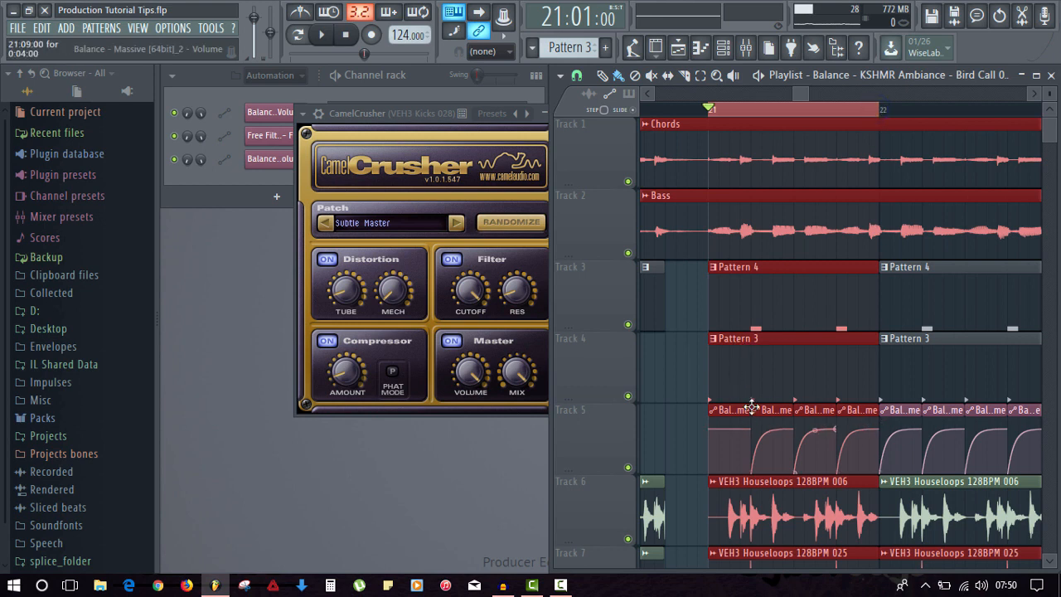
pyautogui.moveTo(876, 122); pyautogui.dragTo(752, 130)
pyautogui.keyDown('ctrl'); pyautogui.click(692, 390); pyautogui.keyUp('ctrl')
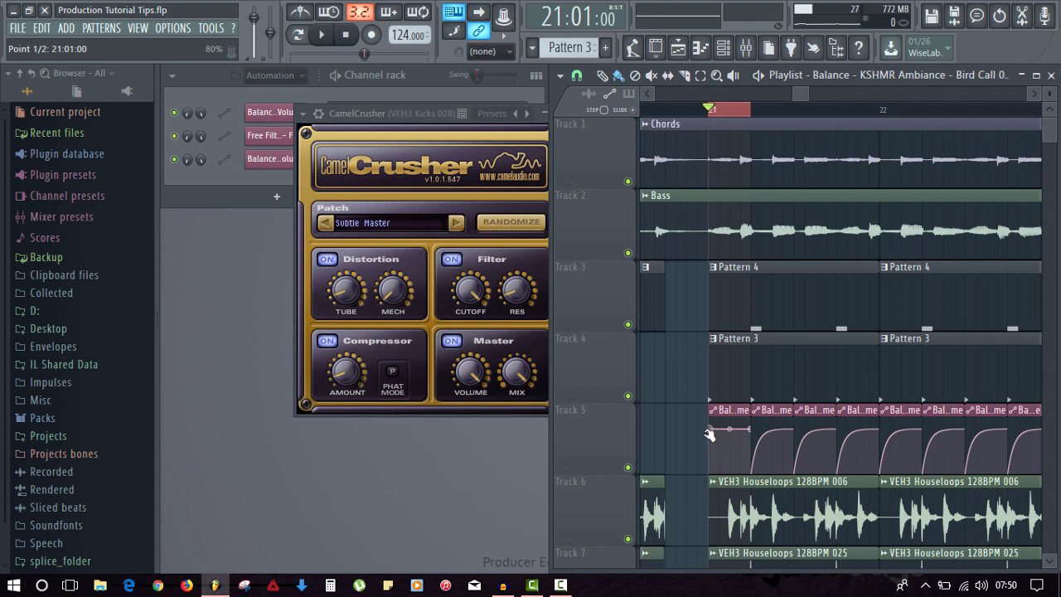
# - Lower the new volume clip's first point at bar 21 to the minimum and bend its curve into a steep rise with about 49% tension
pyautogui.moveTo(709, 434); pyautogui.dragTo(701, 485)
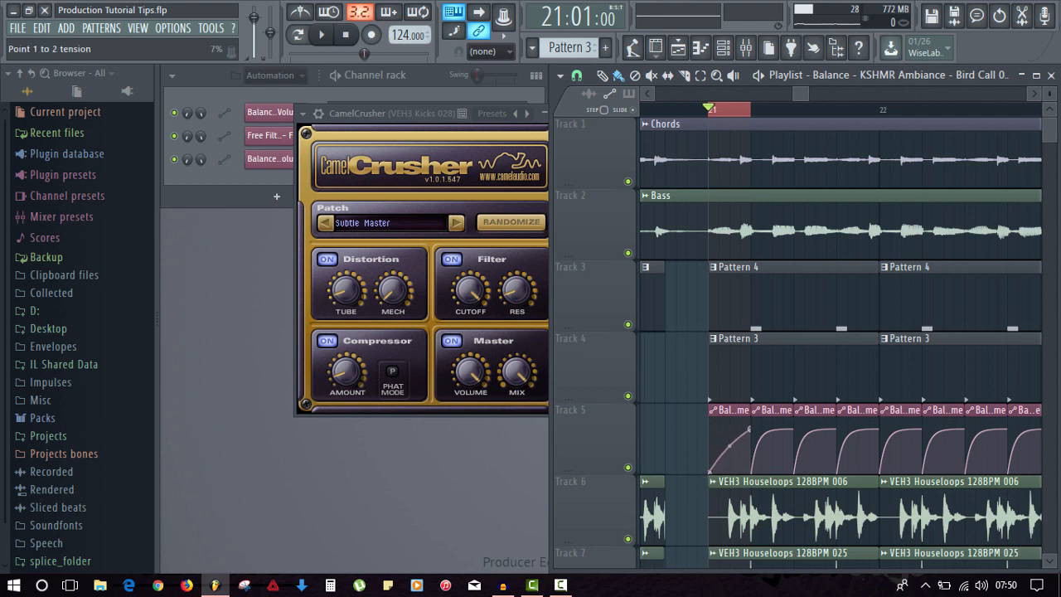
pyautogui.moveTo(728, 444); pyautogui.dragTo(730, 436)
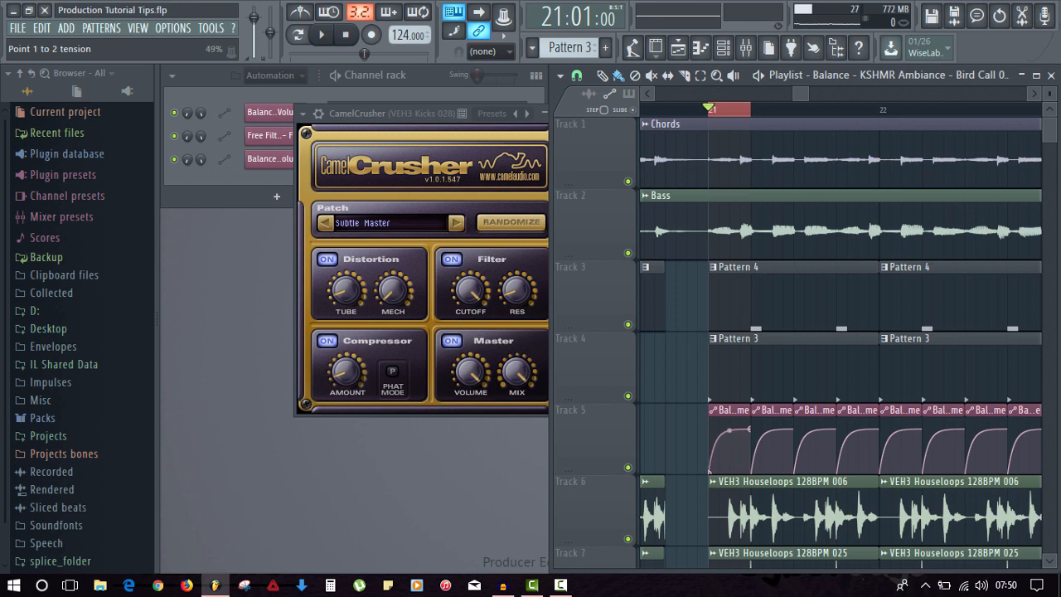
pyautogui.rightClick(681, 406)
pyautogui.scroll(-3, 852, 117)
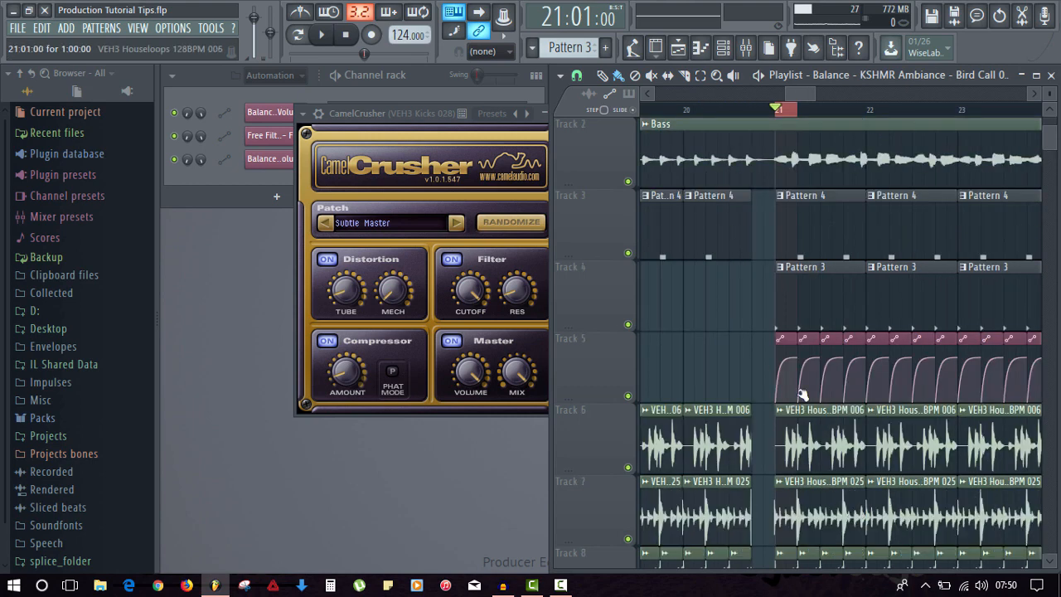
# - Review the repeated volume automation clips on Track 5 from bar 21 onward and the effects on the KSHMR Ambiance insert
pyautogui.scroll(-1, 758, 348)
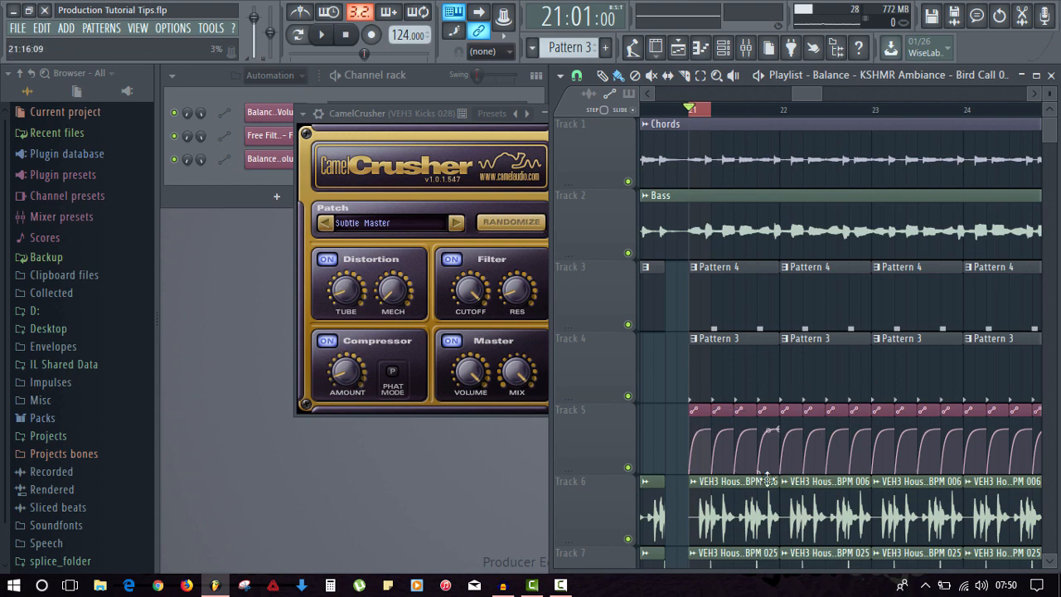
pyautogui.moveTo(879, 318); pyautogui.dragTo(669, 318)
pyautogui.moveTo(945, 348); pyautogui.dragTo(677, 325)
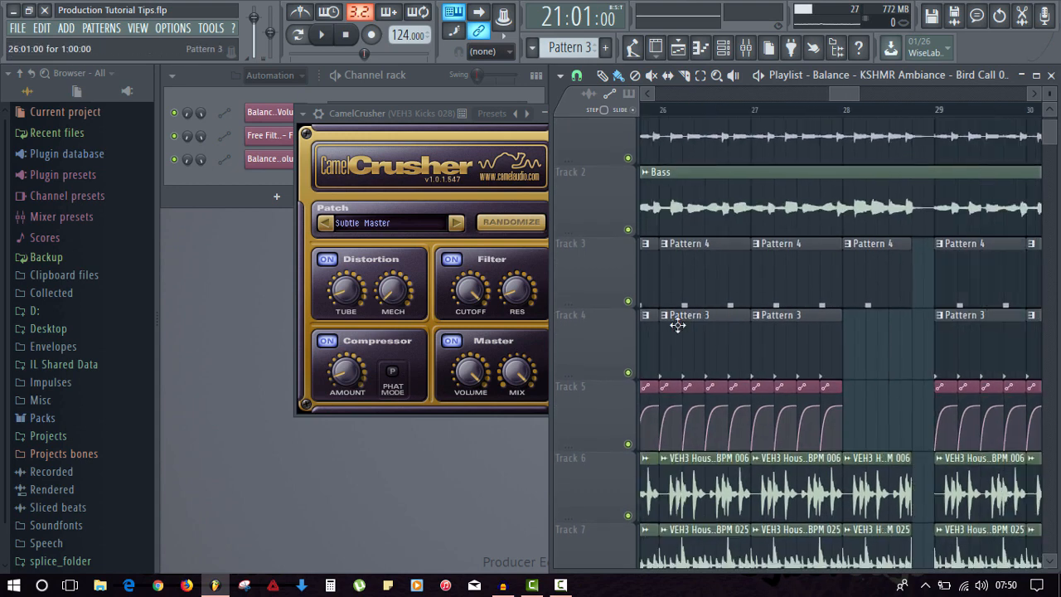
pyautogui.moveTo(896, 293); pyautogui.dragTo(760, 316)
pyautogui.moveTo(721, 383); pyautogui.dragTo(770, 390)
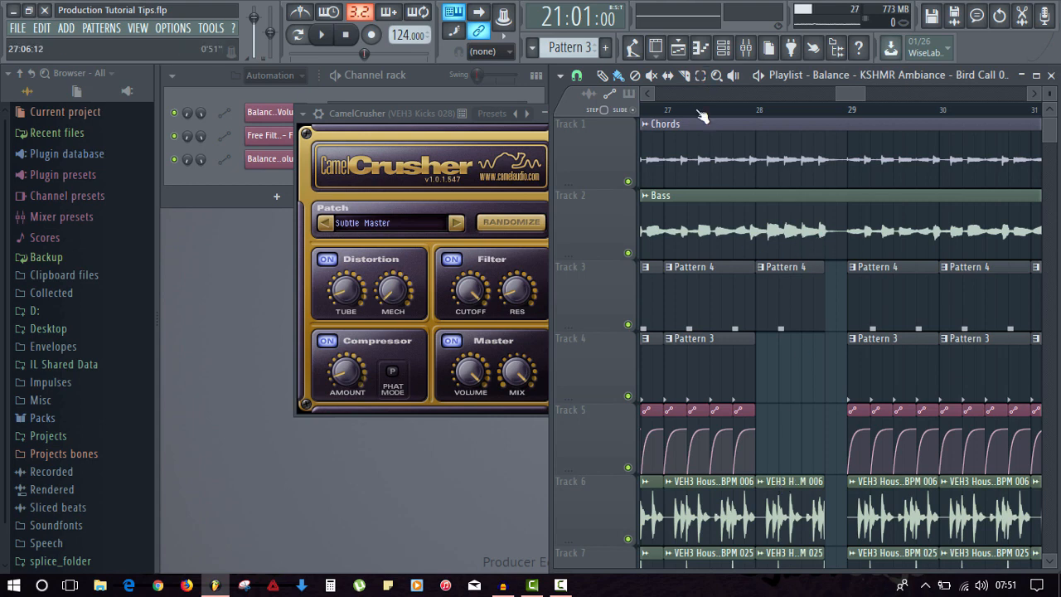
pyautogui.scroll(-4, 712, 111)
pyautogui.scroll(4, 738, 111)
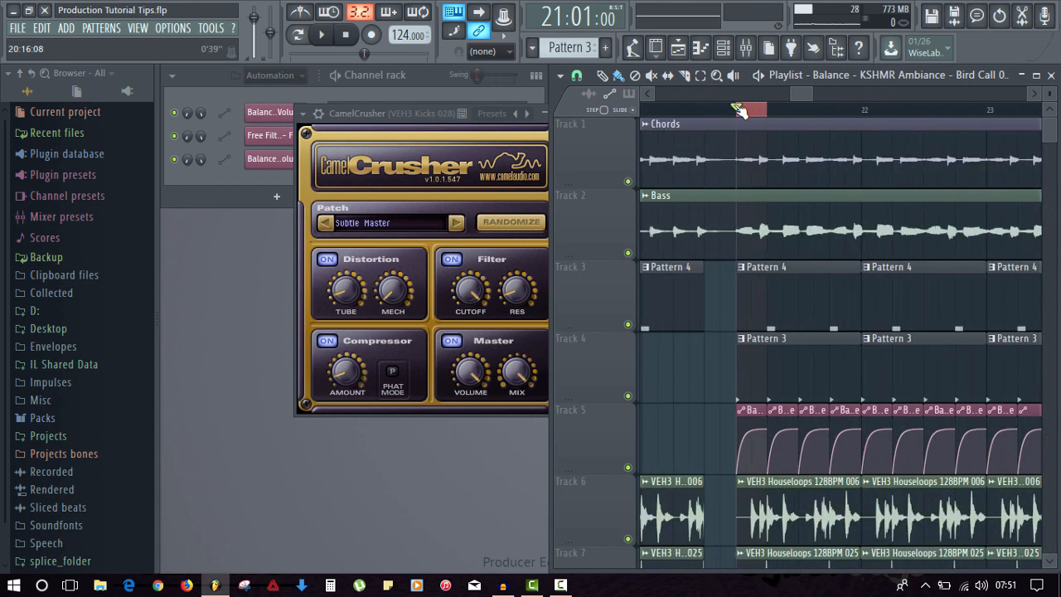
pyautogui.click(745, 49)
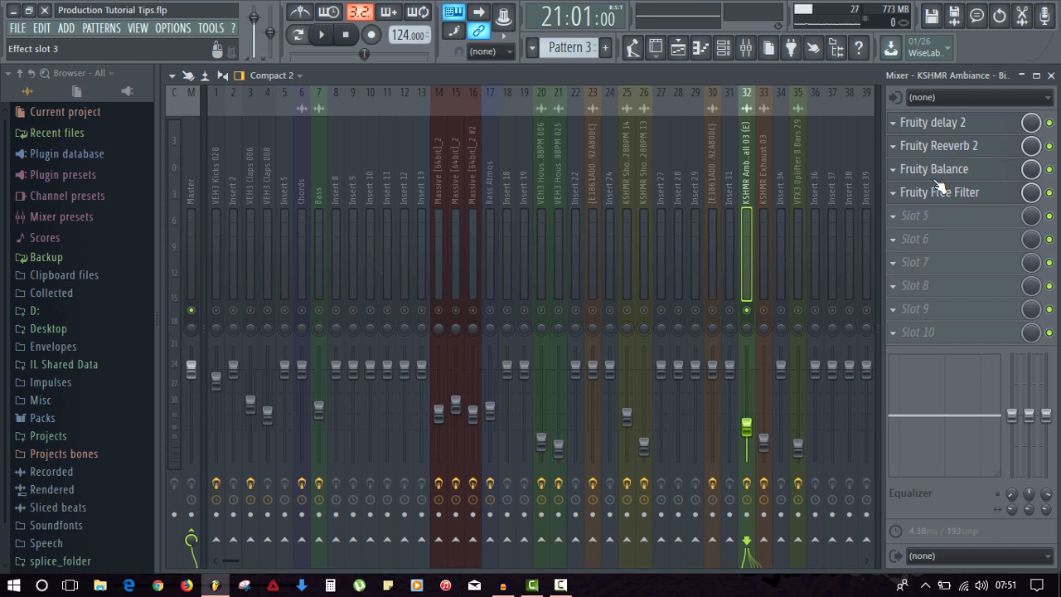
pyautogui.click(1050, 76)
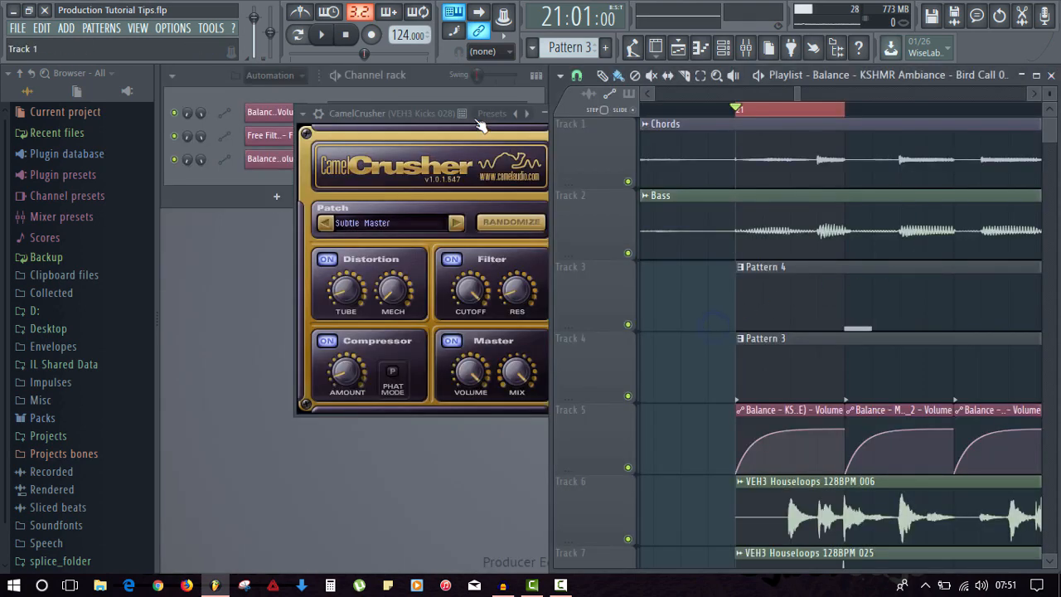
# - Close the CamelCrusher plugin window and bring the channel rack into focus
pyautogui.click(542, 133)
pyautogui.click(562, 113)
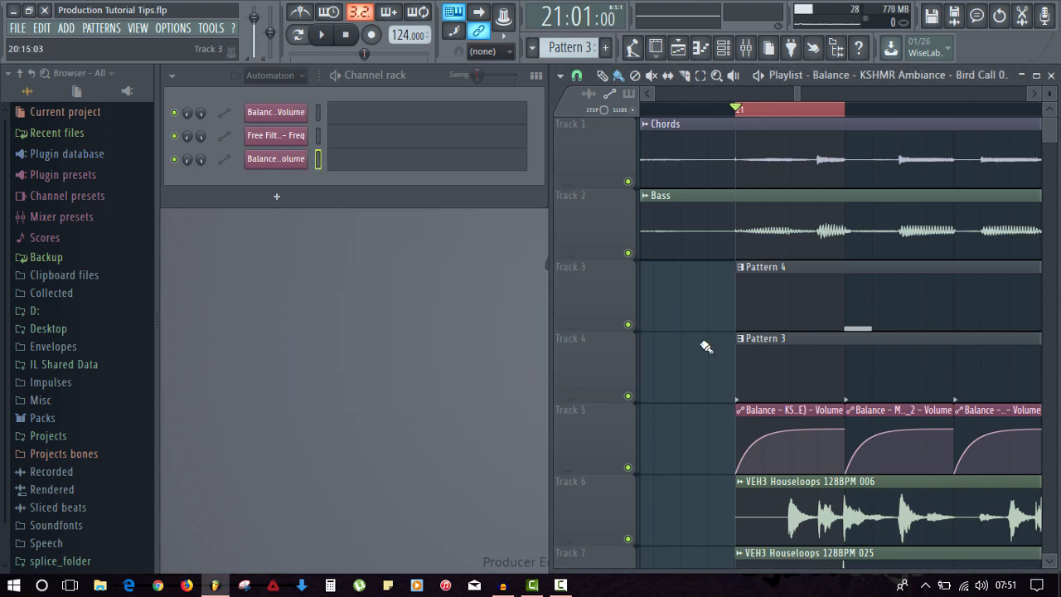
pyautogui.press('F6')
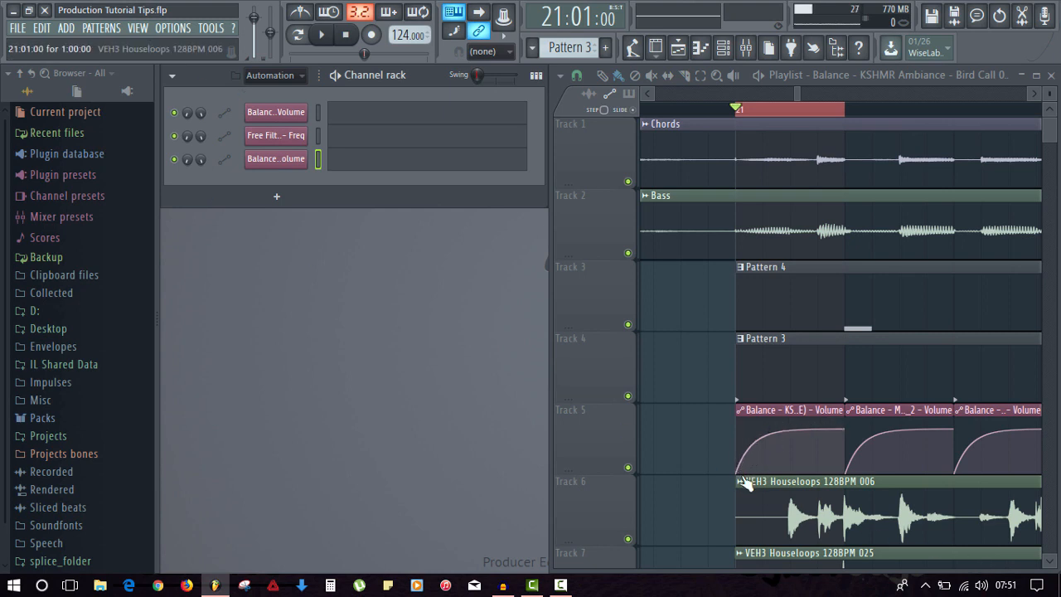
pyautogui.rightClick(715, 370)
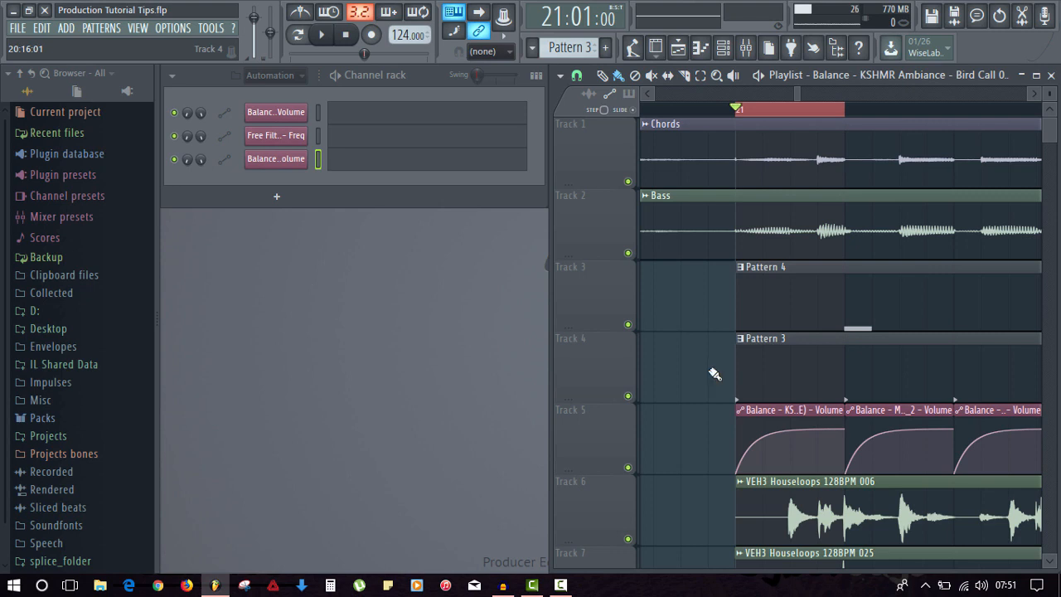
pyautogui.rightClick(701, 354)
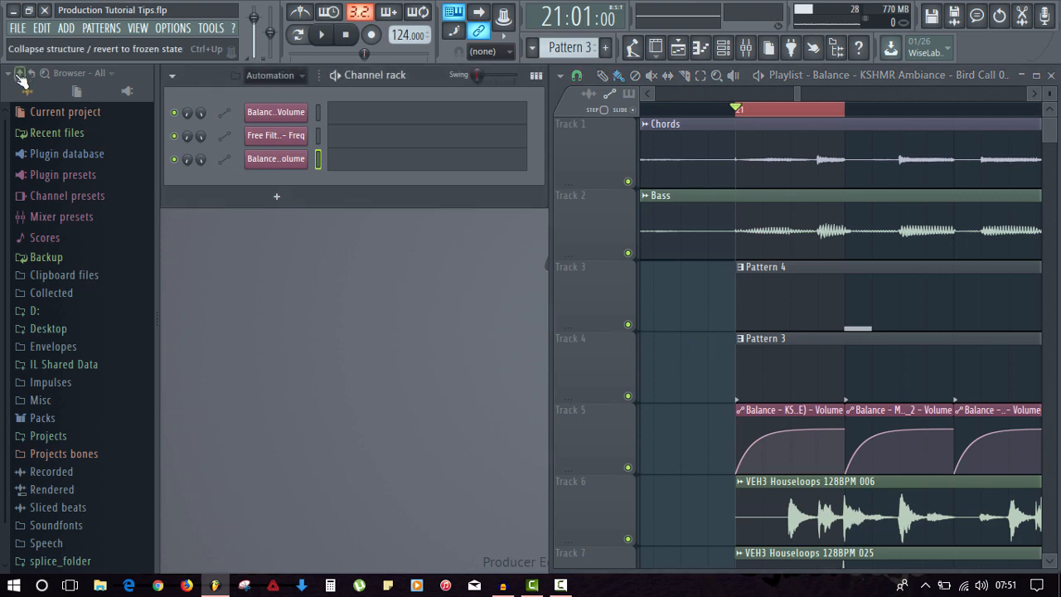
pyautogui.rightClick(703, 358)
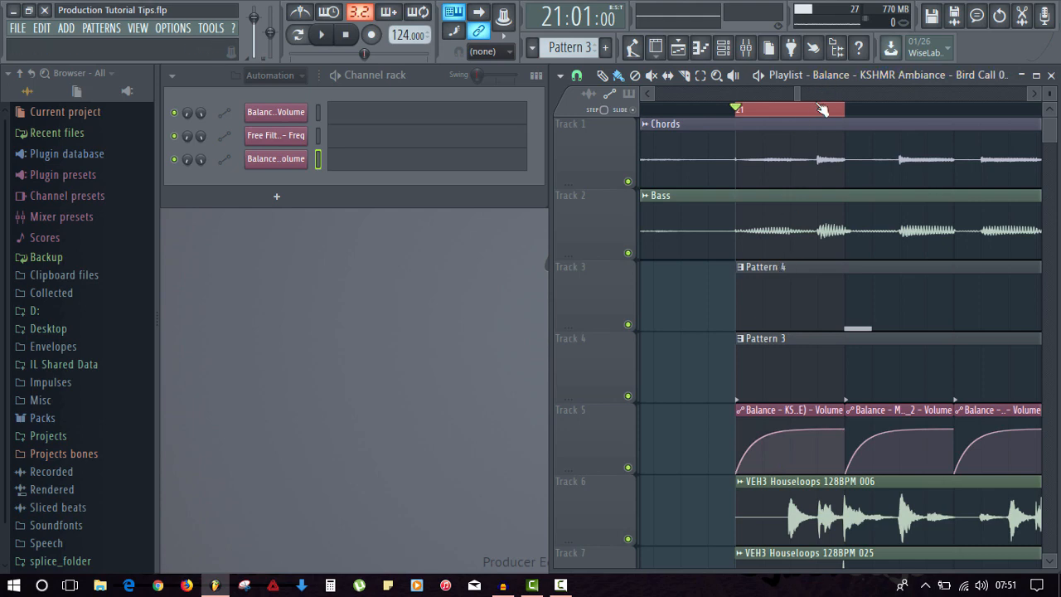
# - Solo the playlist track holding the KSHMR Ambiance bird call and play it from bar 21
pyautogui.scroll(-5, 818, 111)
pyautogui.scroll(-2, 896, 338)
pyautogui.scroll(-3, 897, 338)
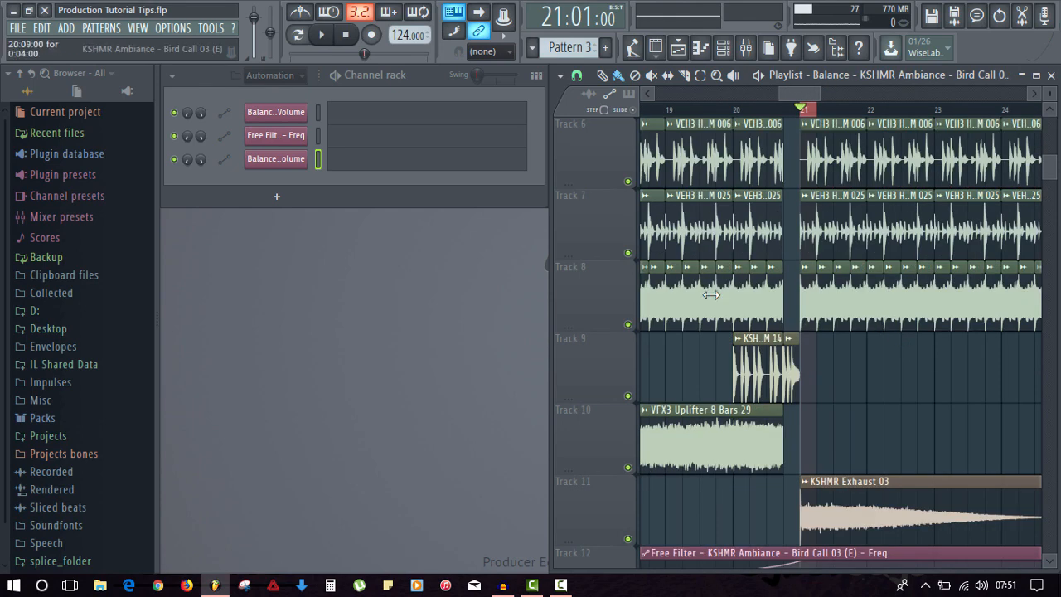
pyautogui.rightClick(628, 322)
pyautogui.scroll(4, 911, 390)
pyautogui.scroll(1, 910, 406)
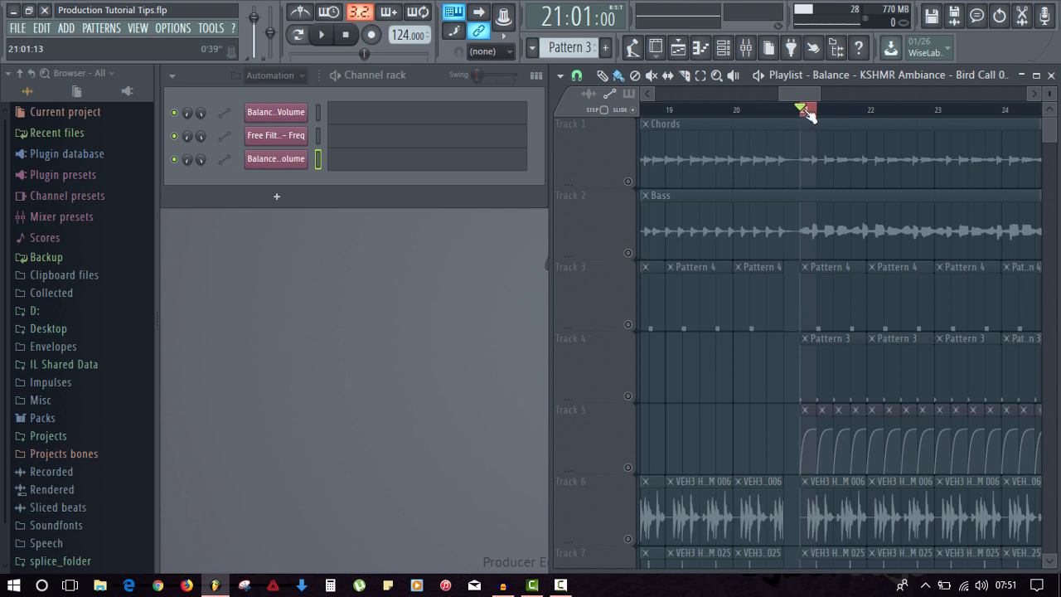
pyautogui.press('space')
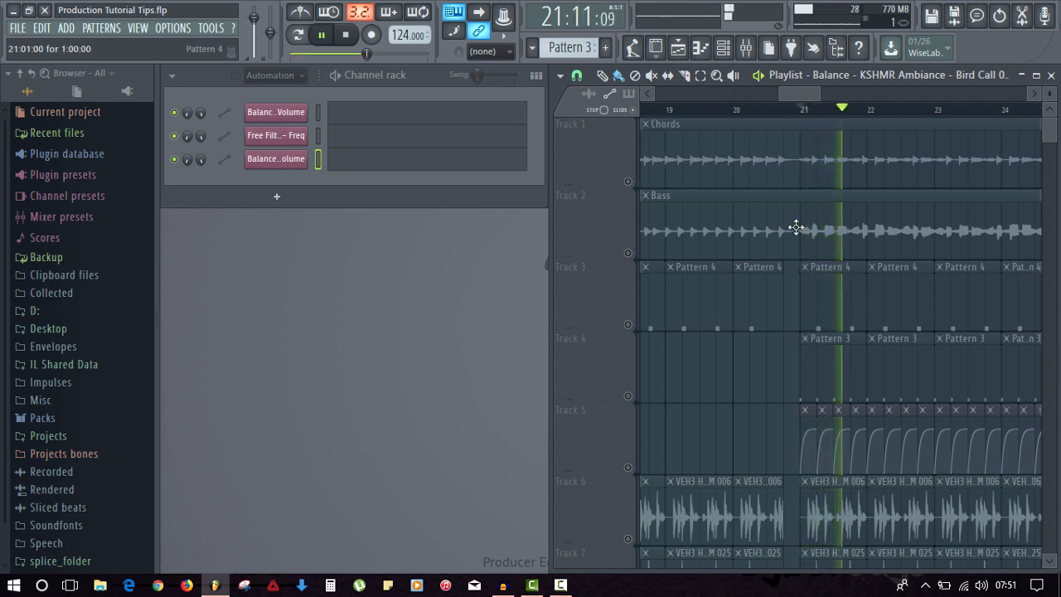
# - Unmute the volume automation on Track 5 and make a time selection over bar 21, ending with playback stopped
pyautogui.scroll(-1, 802, 111)
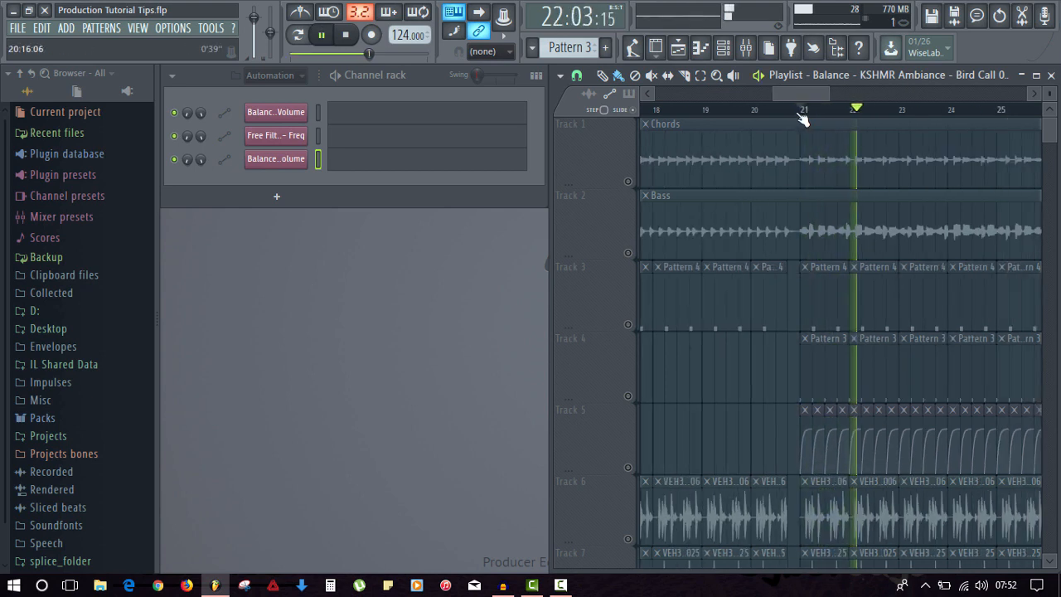
pyautogui.click(628, 467)
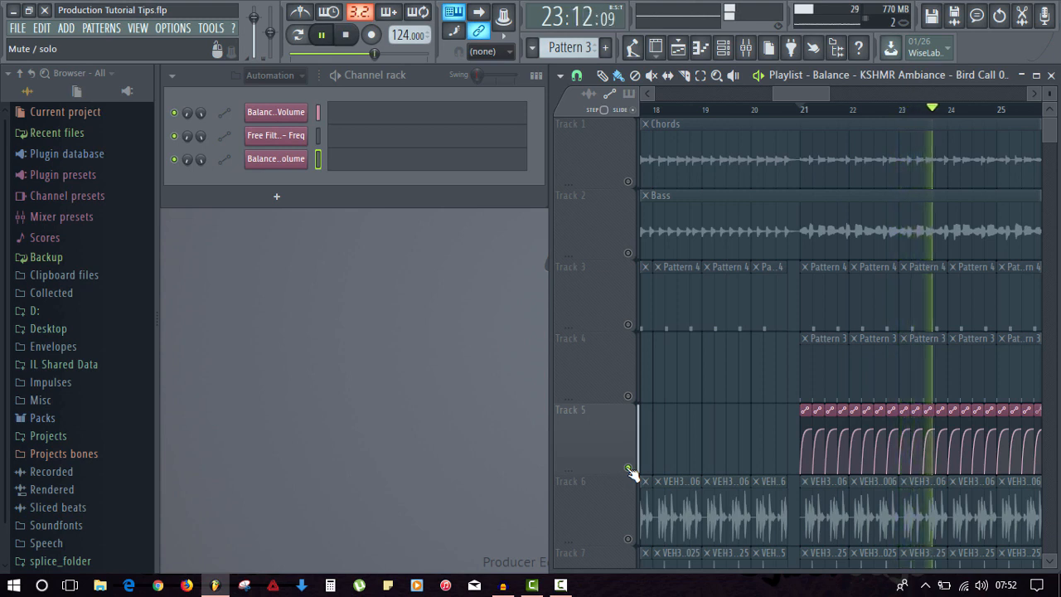
pyautogui.moveTo(801, 112); pyautogui.dragTo(838, 116)
pyautogui.press('space')
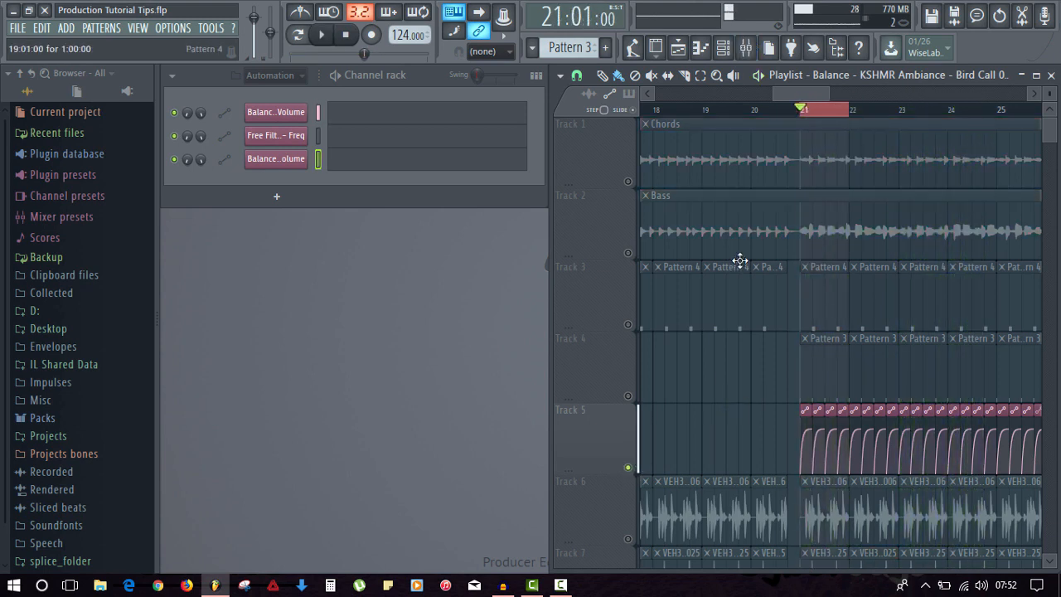
# - Open the mixer at the KSHMR Ambiance insert and bypass its Fruity Balance
pyautogui.click(745, 47)
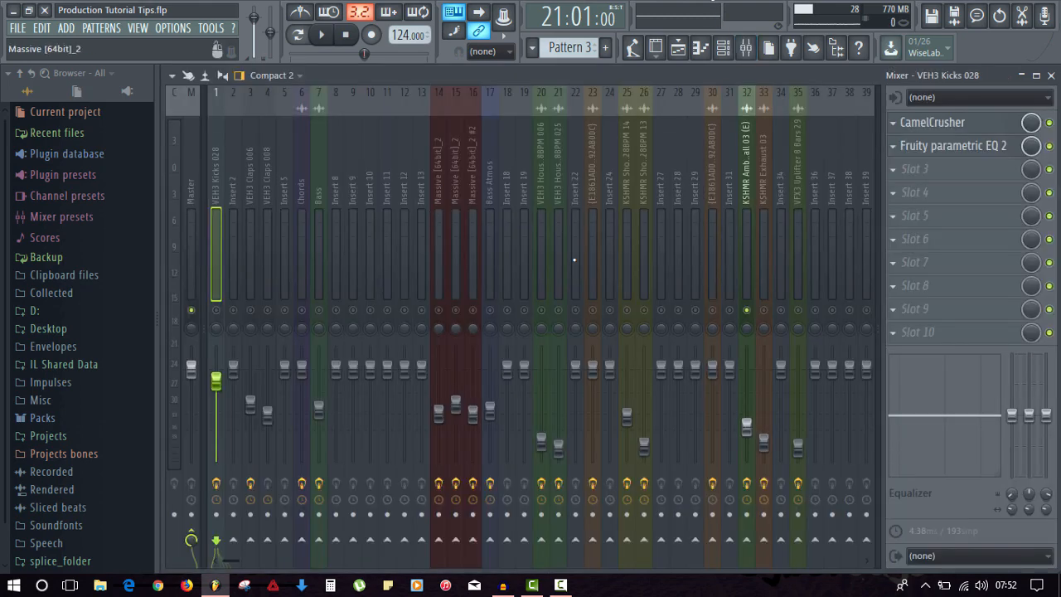
pyautogui.click(743, 235)
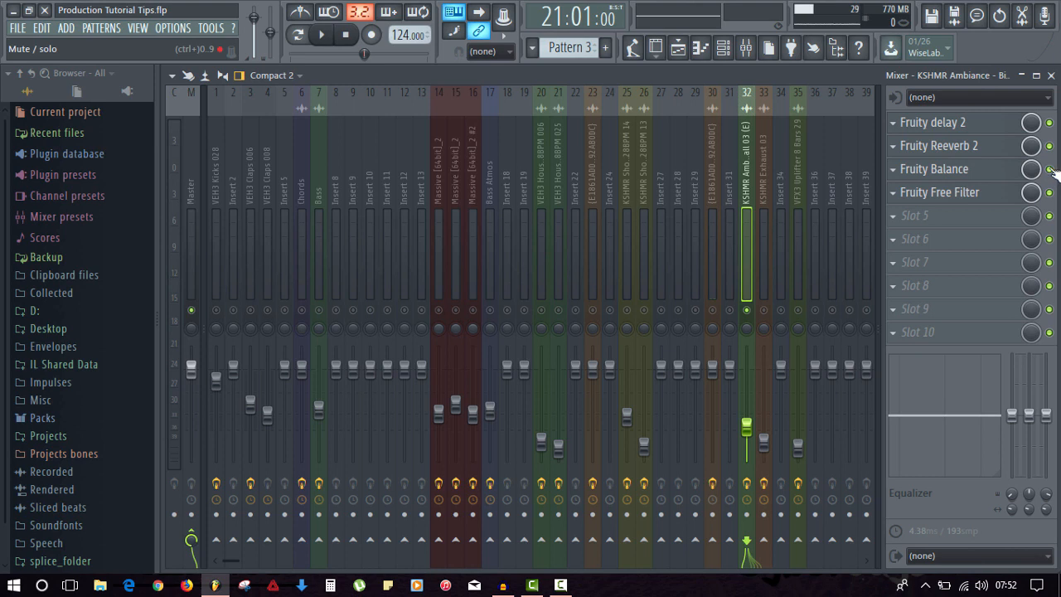
pyautogui.click(1049, 169)
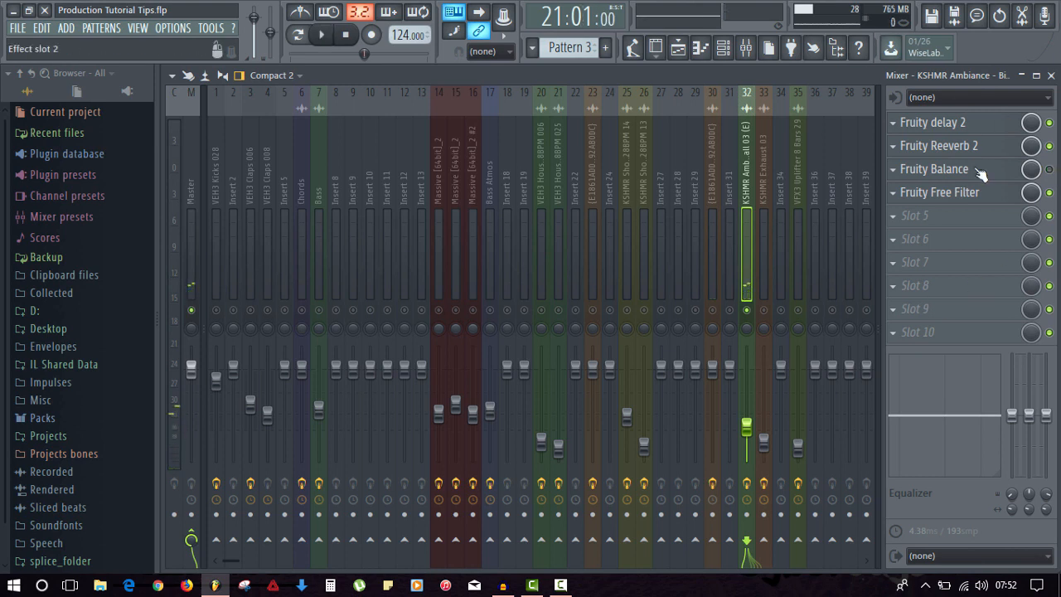
# - Move Fruity Balance to the first effect slot, ahead of the delay and reverb, and briefly audition from bar 21
pyautogui.moveTo(968, 172); pyautogui.dragTo(967, 145)
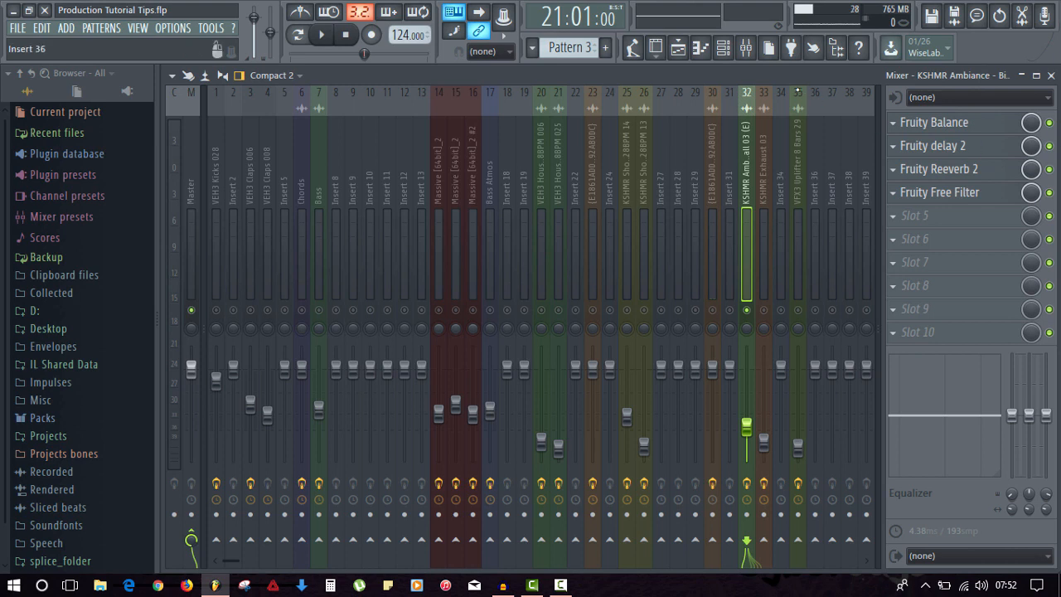
pyautogui.press('space')
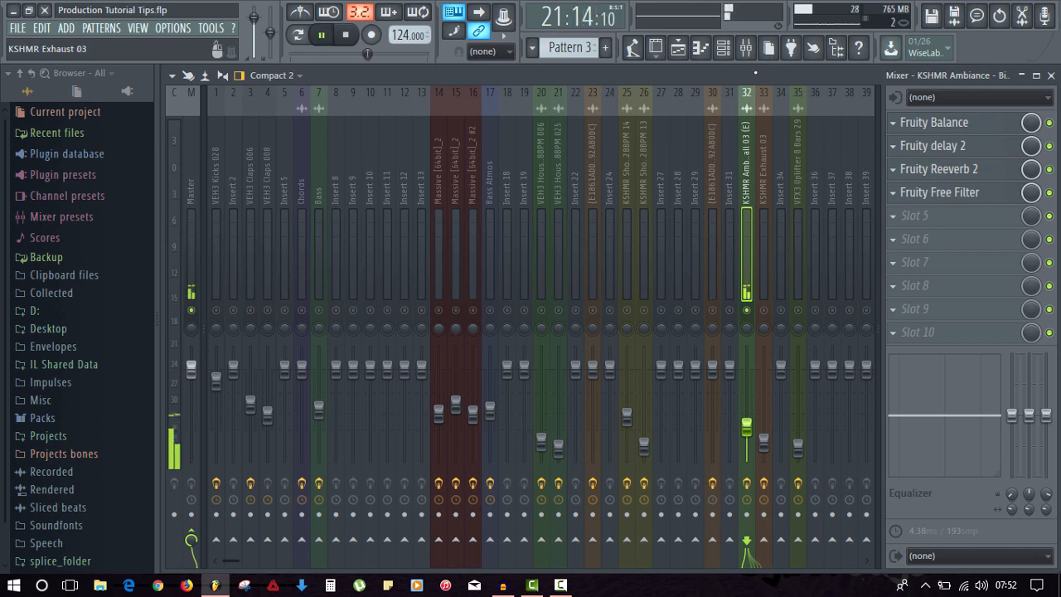
pyautogui.press('space')
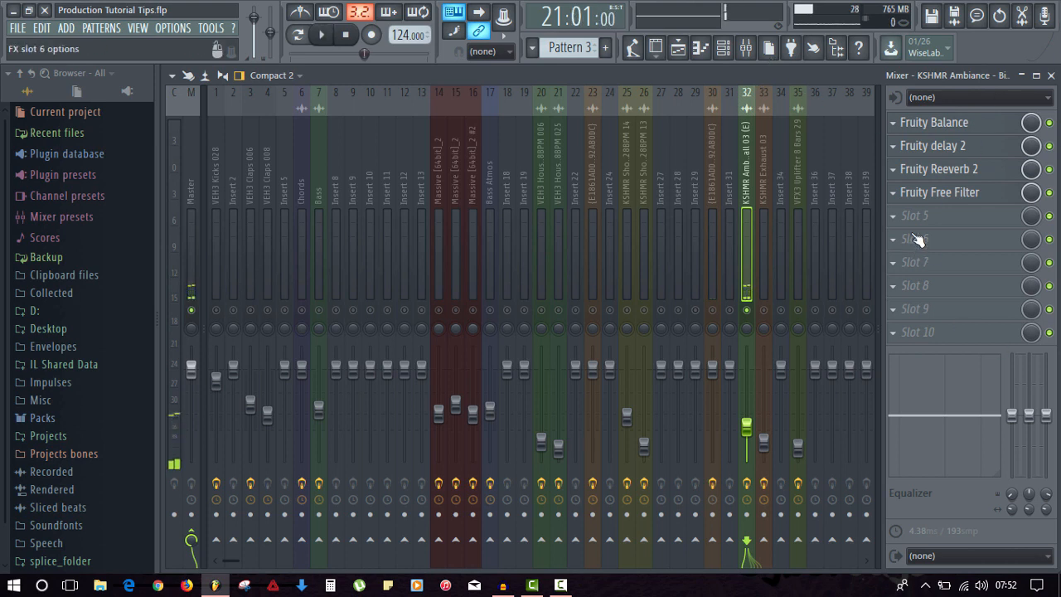
# - Try Fruity Balance in other effect slots, ending between Fruity delay 2 and Fruity Reeverb 2, while auditioning from bar 21
pyautogui.moveTo(933, 127); pyautogui.dragTo(933, 149)
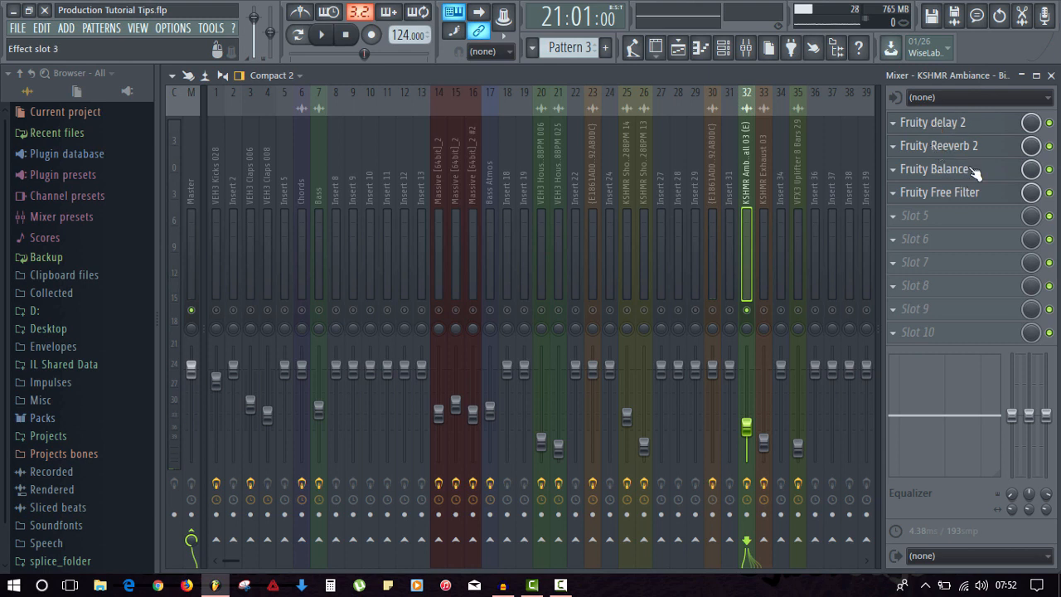
pyautogui.press('space')
pyautogui.scroll(1, 957, 175)
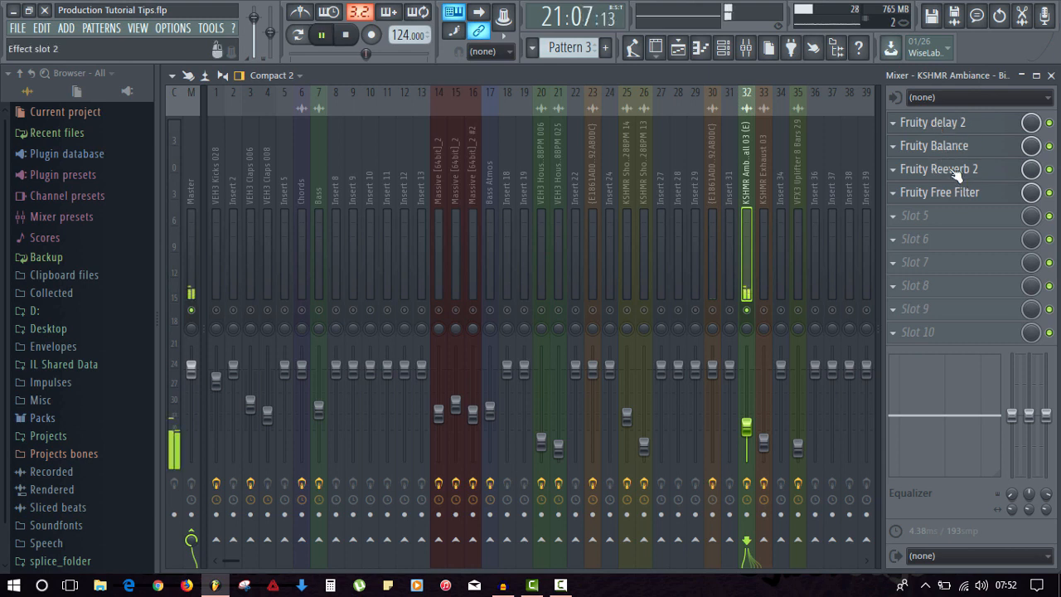
pyautogui.press('space')
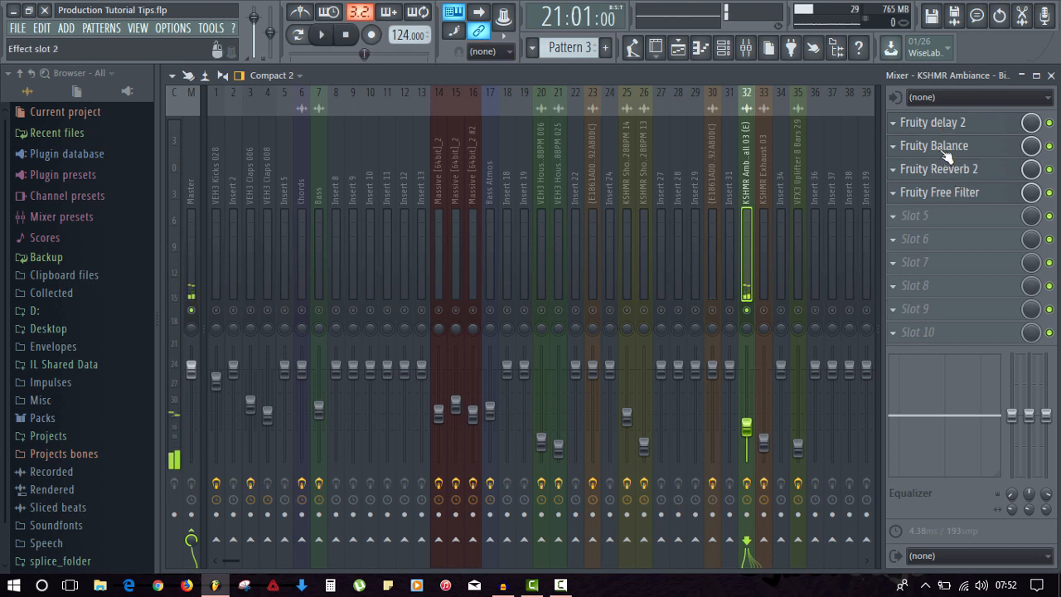
# - Move Fruity Balance to the third slot, below Fruity Reeverb 2, and audition the insert from bar 21
pyautogui.scroll(-1, 945, 155)
pyautogui.press('space')
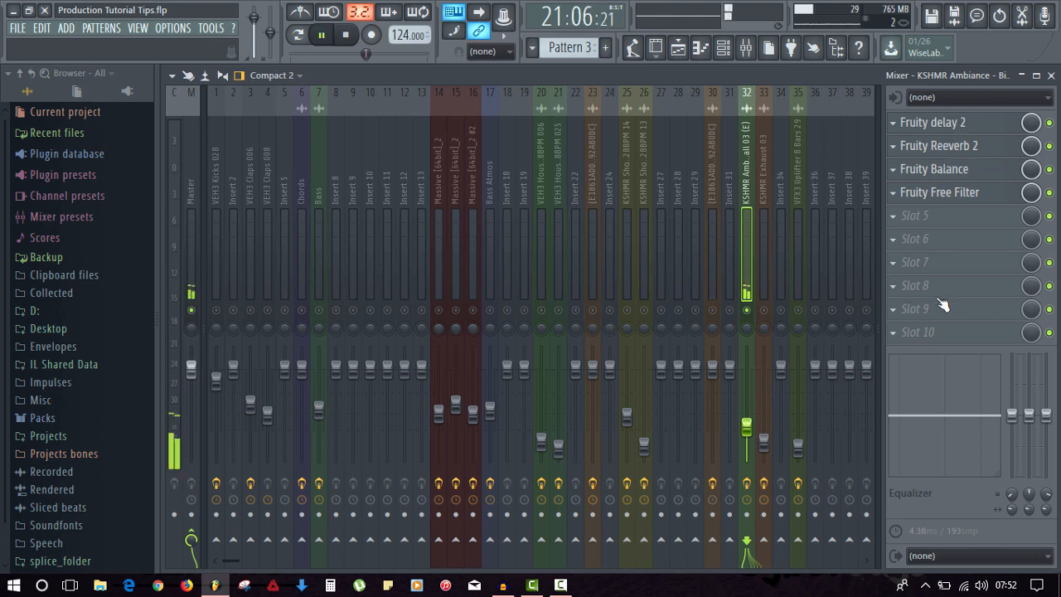
pyautogui.press('space')
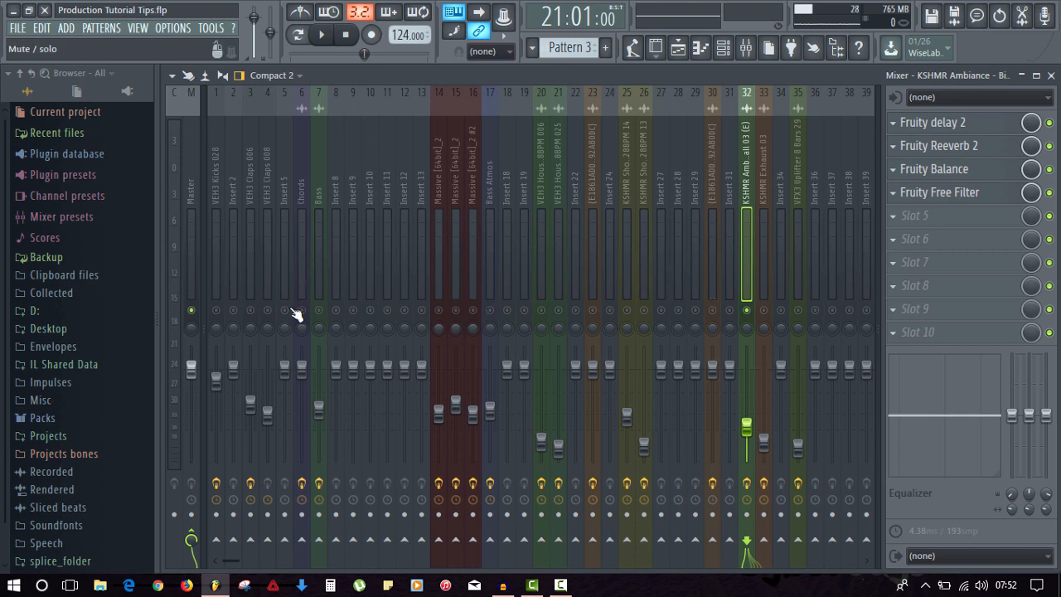
# - Add Fruity Balance to the fourth effect slot of the Chords mixer insert
pyautogui.click(304, 255)
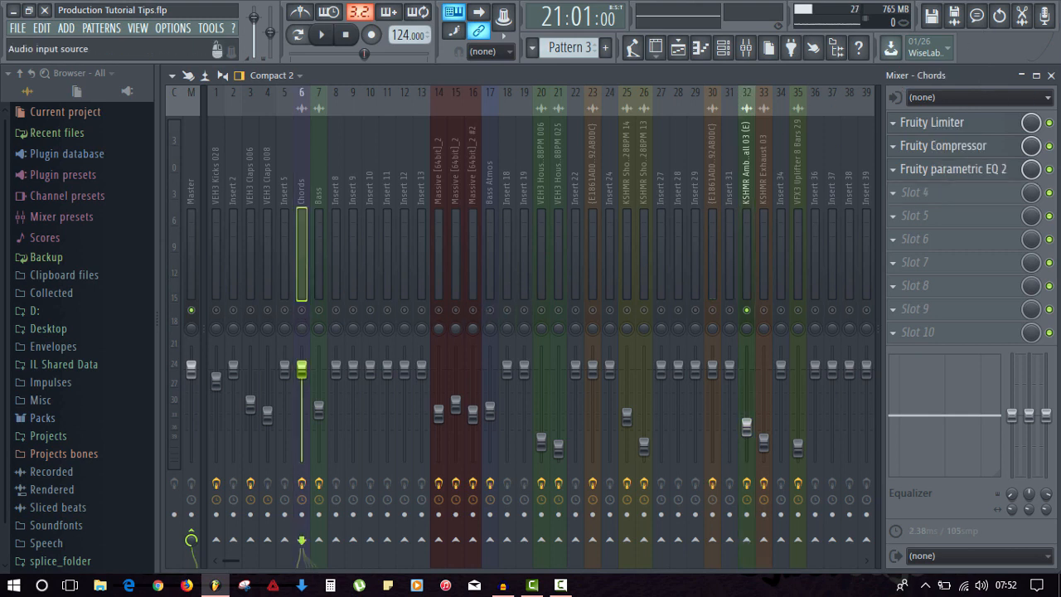
pyautogui.click(1050, 74)
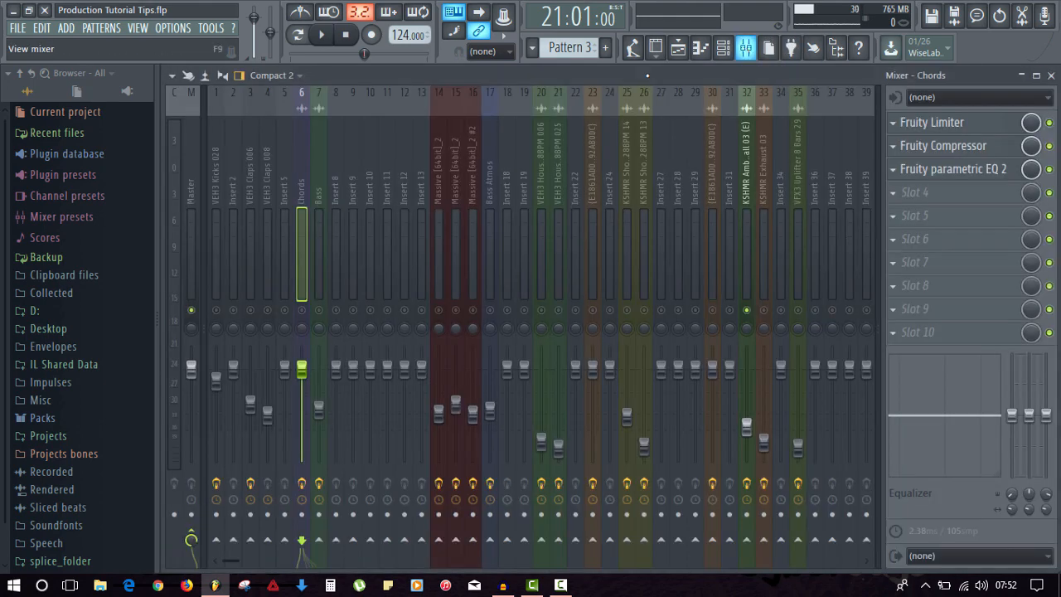
pyautogui.click(746, 47)
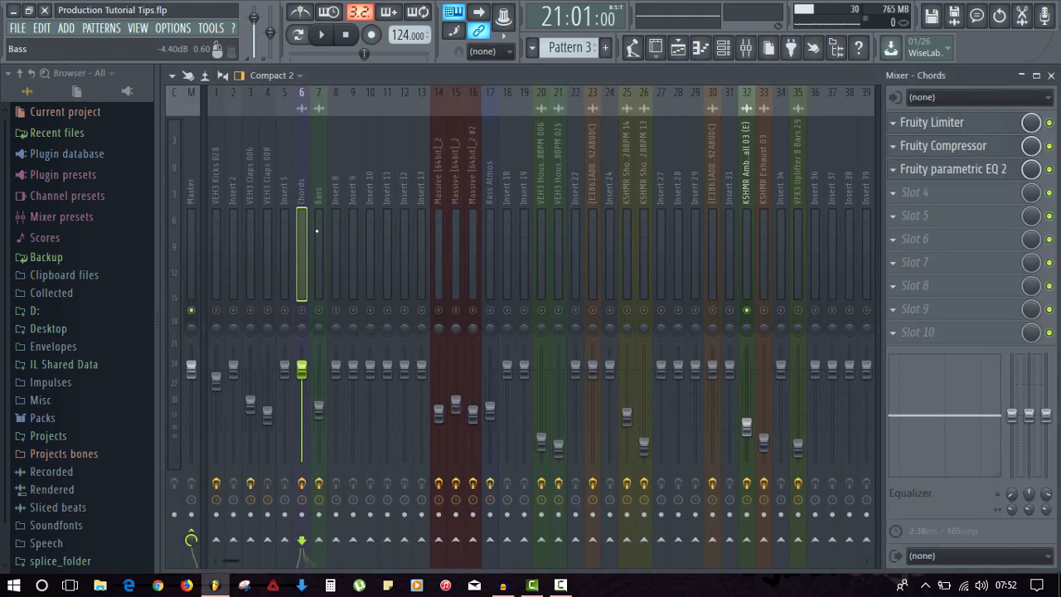
pyautogui.click(897, 194)
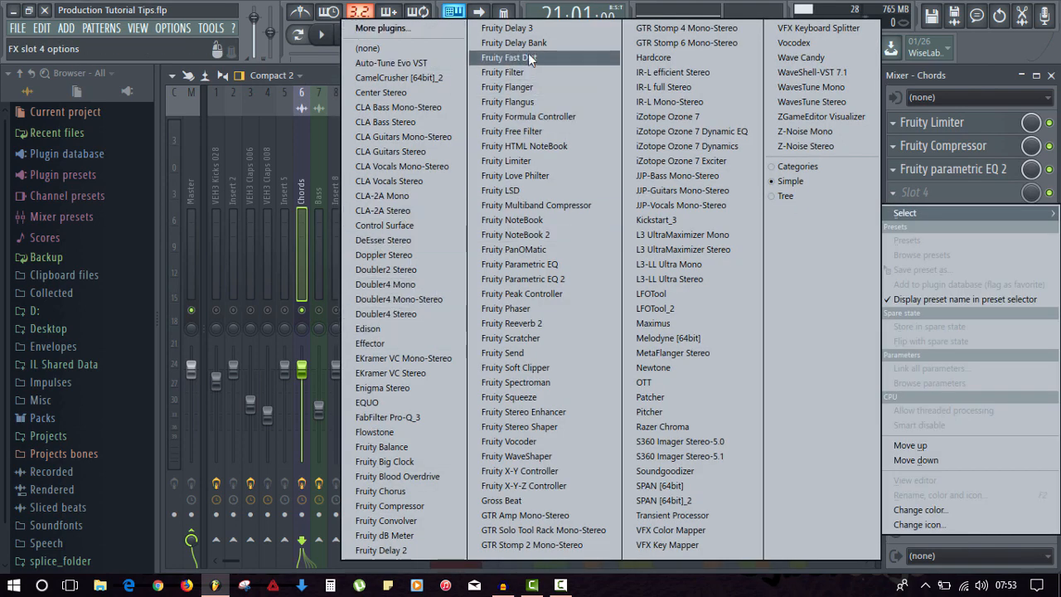
pyautogui.click(403, 447)
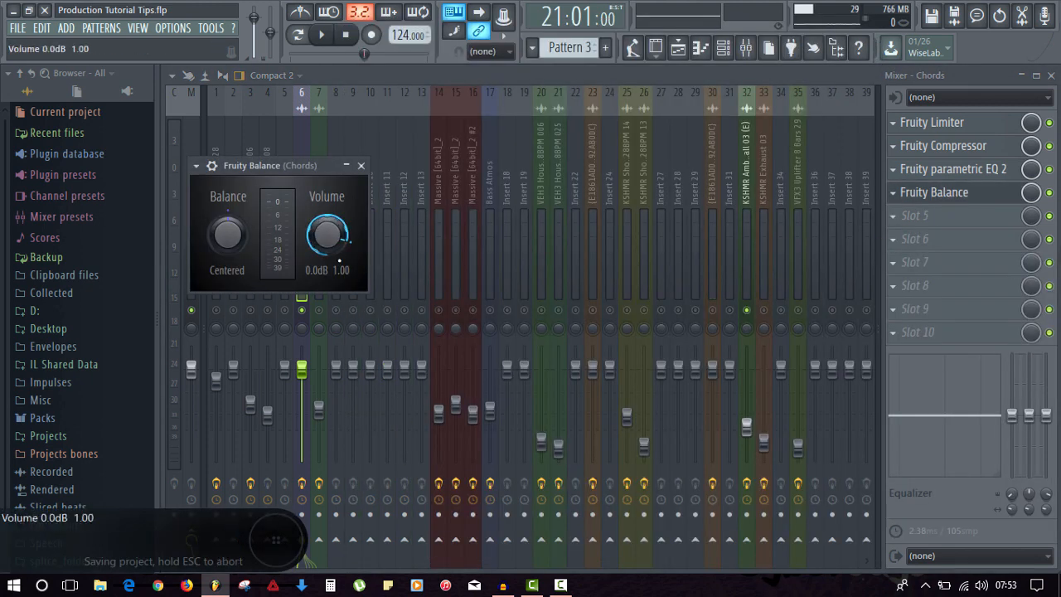
# - Try linking the Chords Fruity Balance volume to the "Balance - KSHMR Ambiance - Bird Call 03 (E) - Volume" automation clip with Default mapping, without accepting it
pyautogui.rightClick(327, 233)
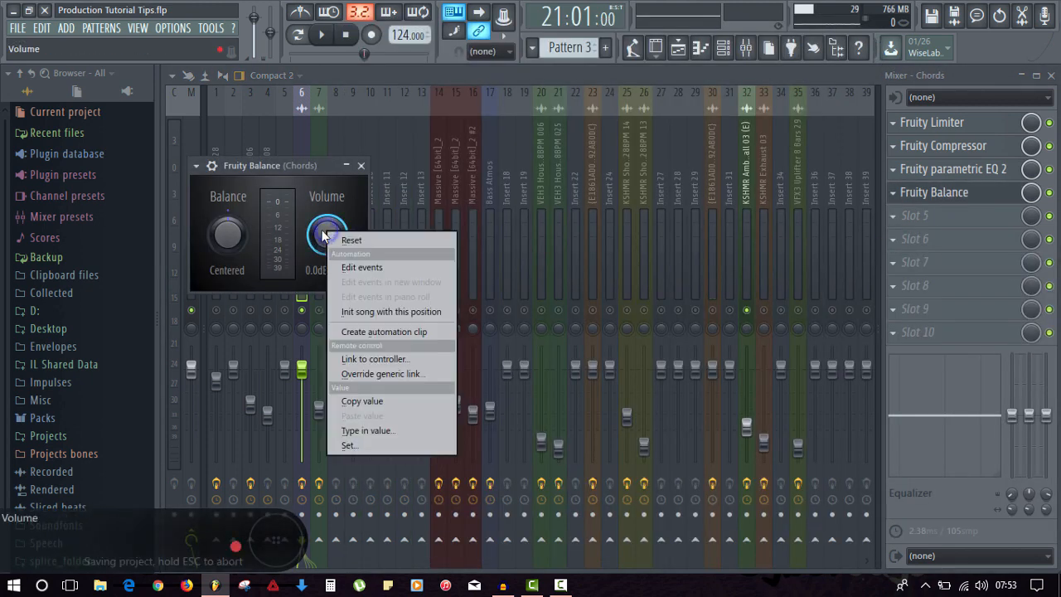
pyautogui.click(368, 360)
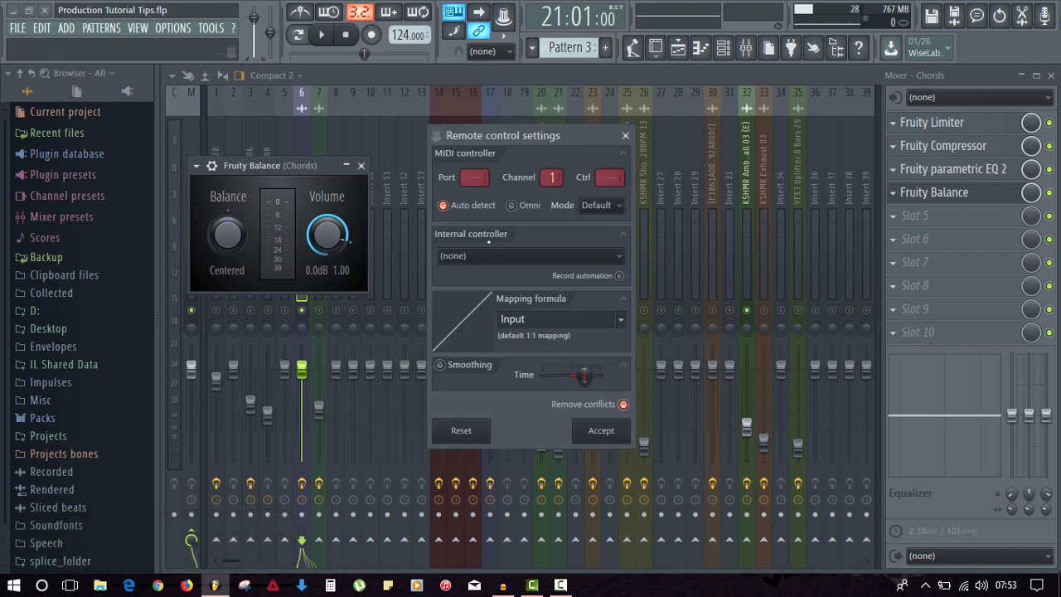
pyautogui.click(489, 257)
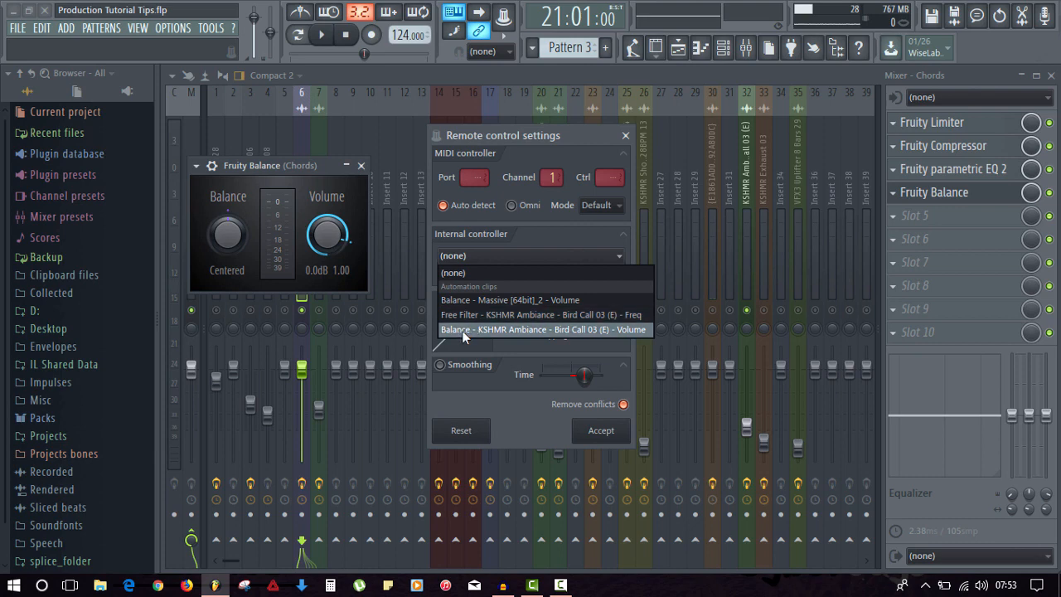
pyautogui.click(531, 330)
pyautogui.click(623, 320)
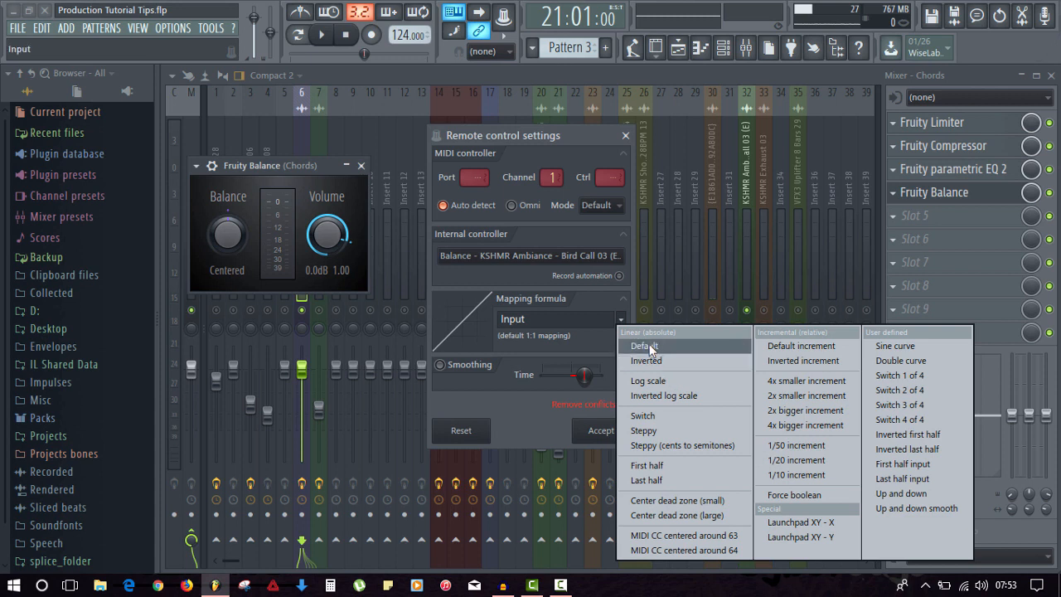
pyautogui.click(649, 347)
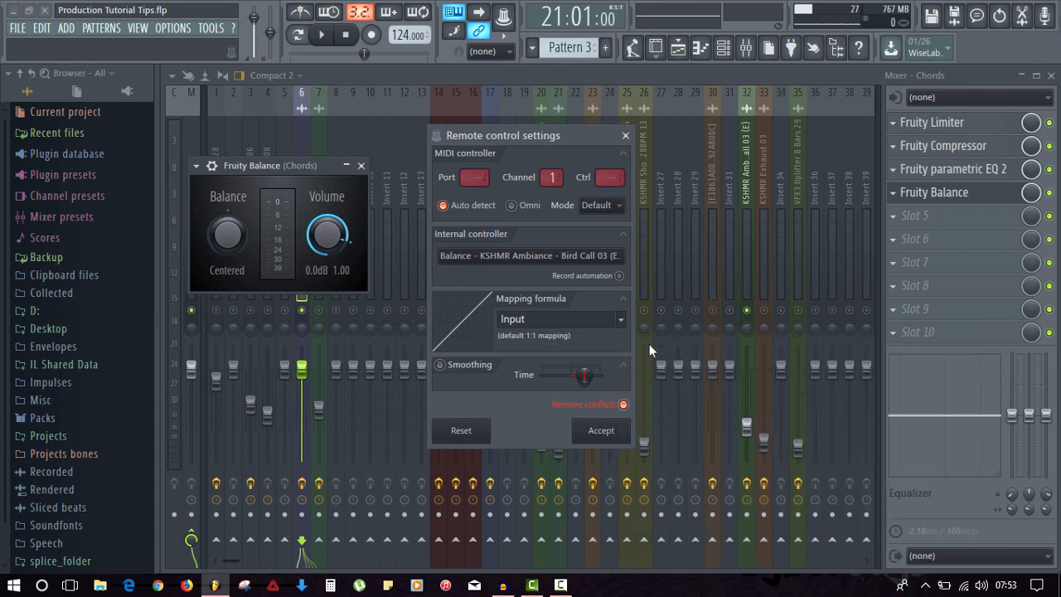
pyautogui.click(625, 136)
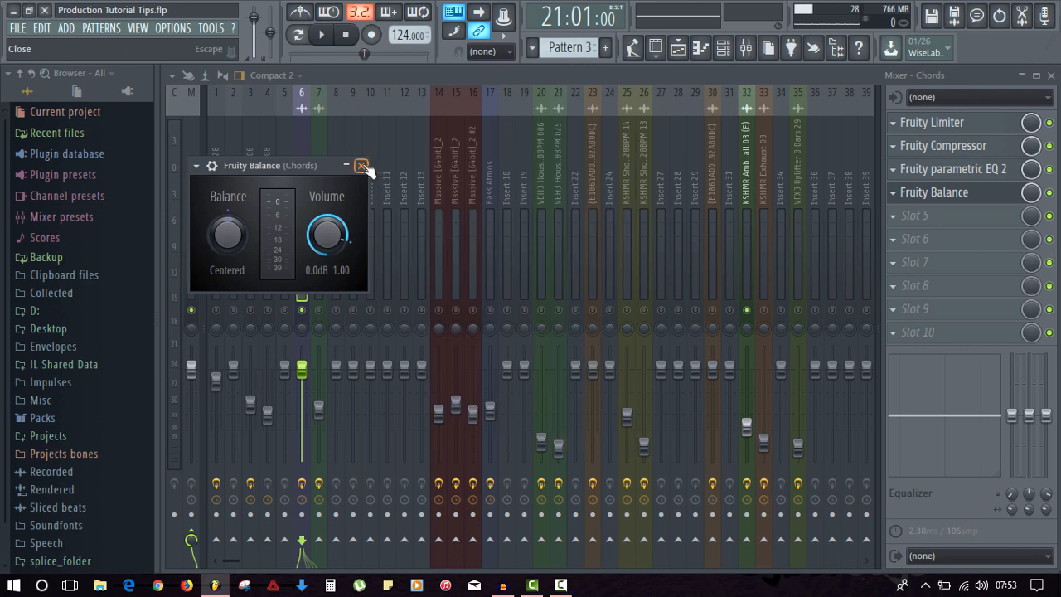
pyautogui.click(361, 166)
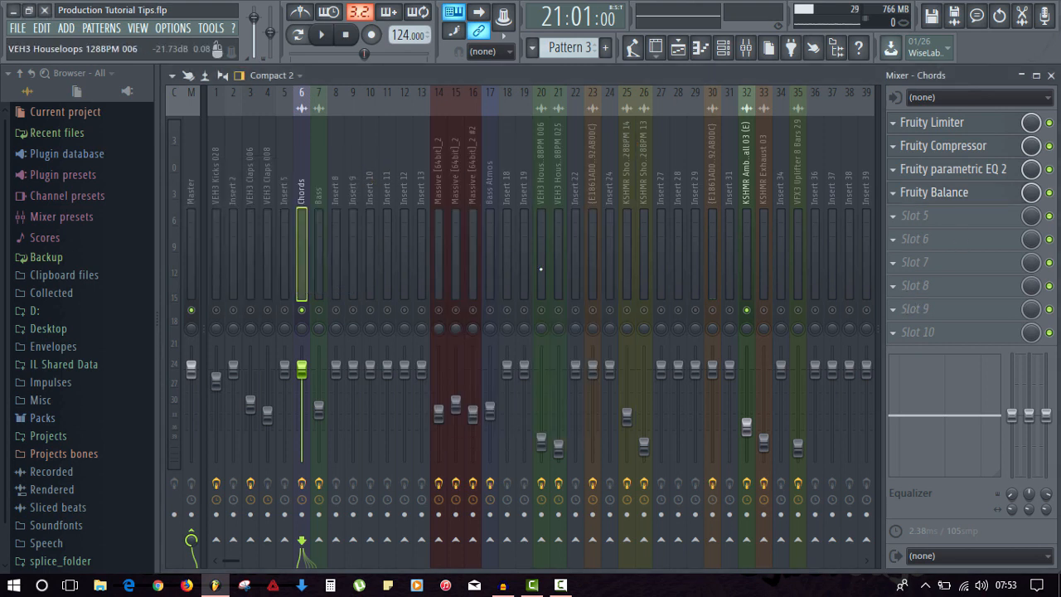
# - Return to the playlist and audition the unmuted Chords track with the volume automation and Track 8 ambiance from bar 21
pyautogui.click(1050, 75)
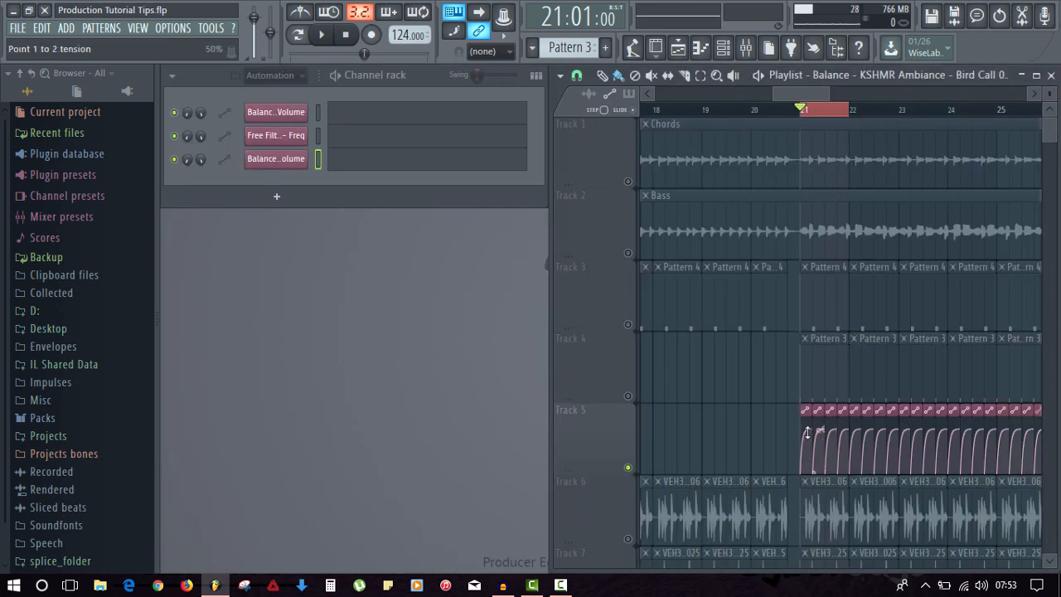
pyautogui.scroll(-4, 816, 468)
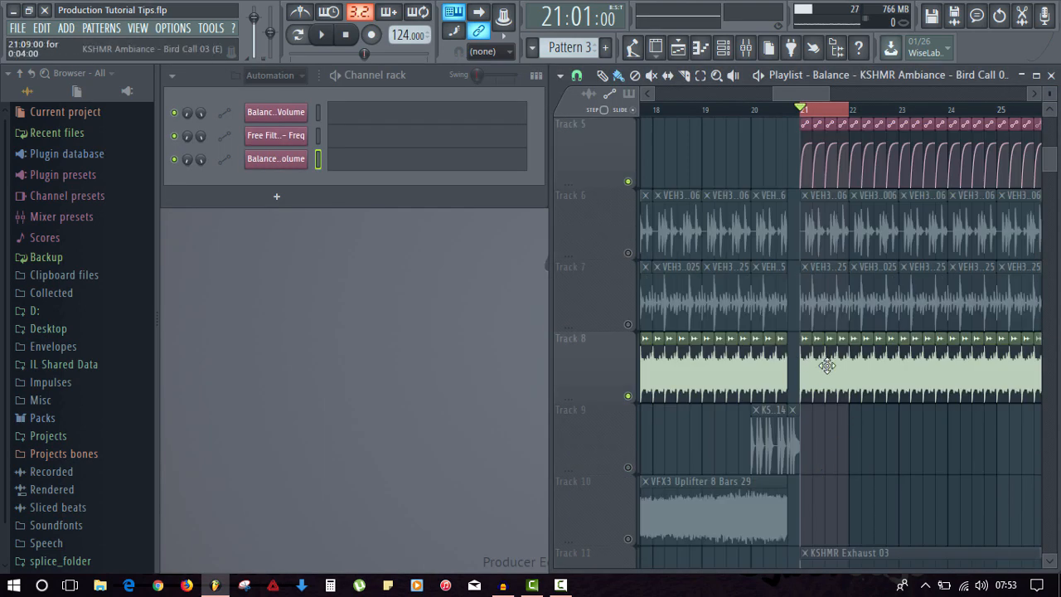
pyautogui.scroll(4, 826, 366)
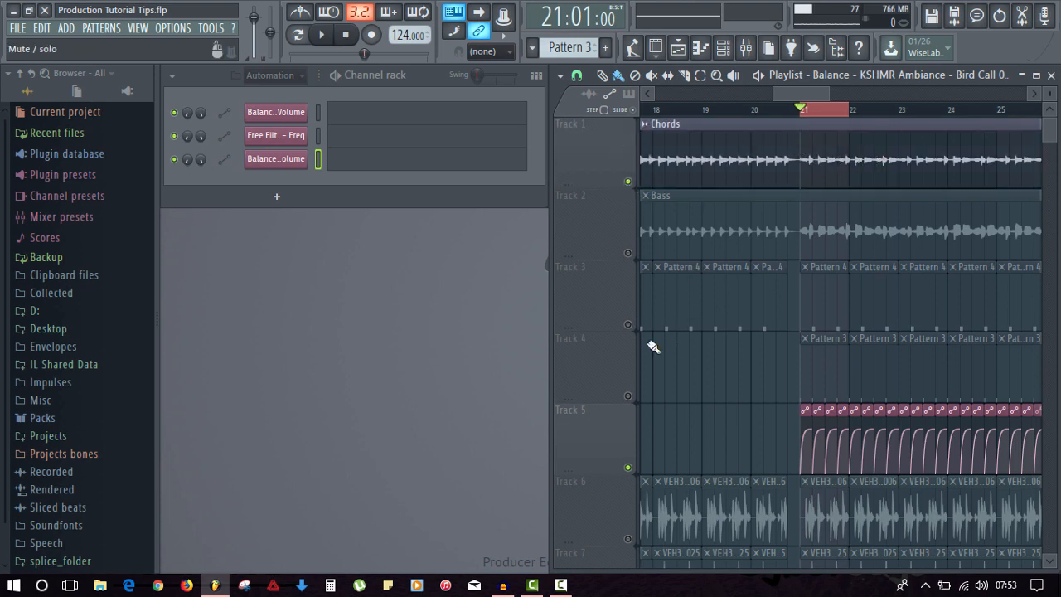
pyautogui.press('space')
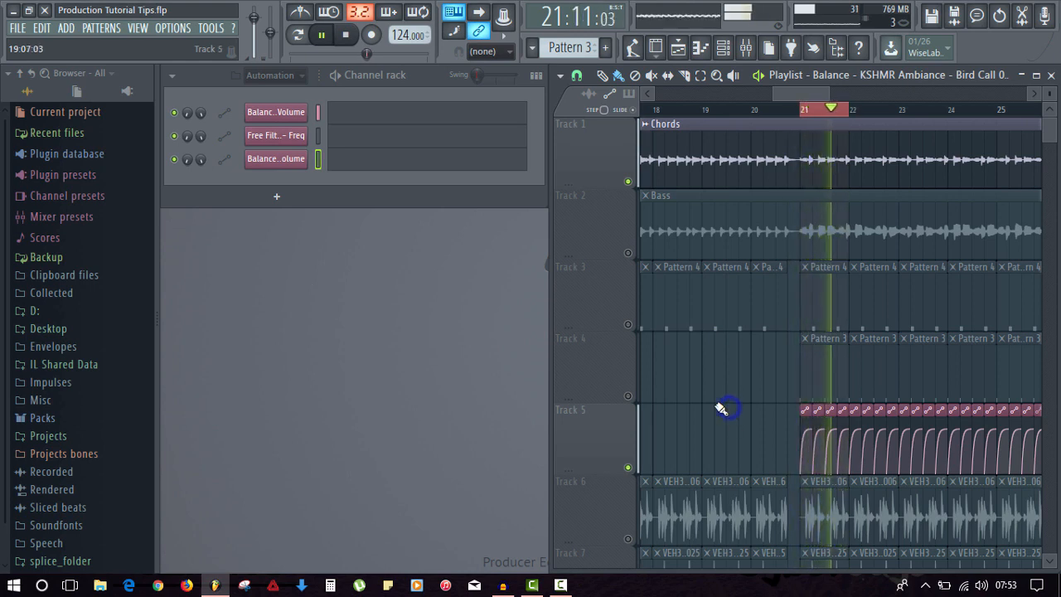
pyautogui.press('space')
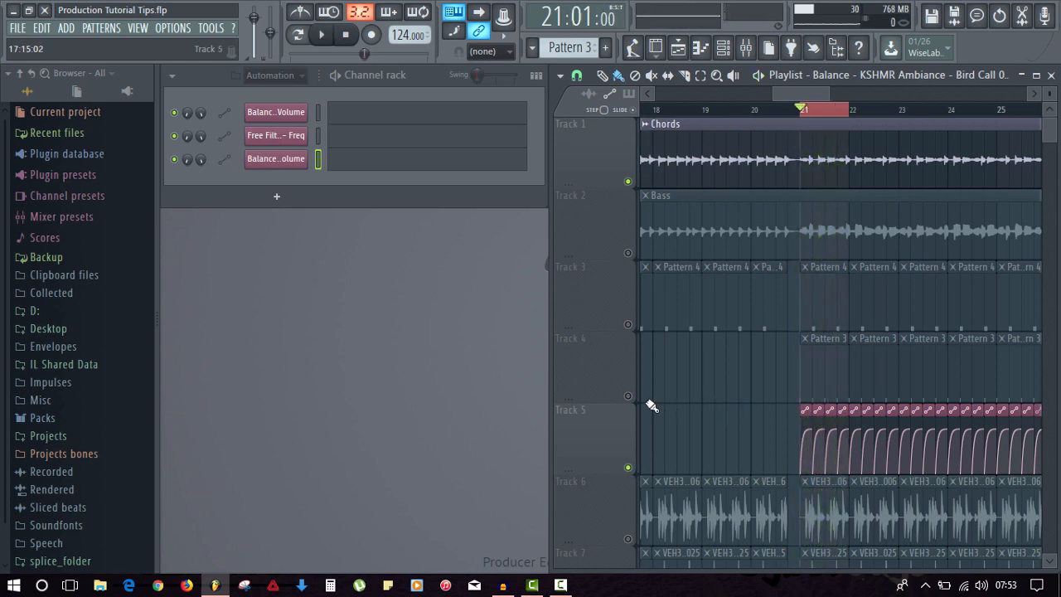
# - Unmute Track 4 and audition its Pattern 3 clips with the Chords from bar 21, checking the mixer levels during playback
pyautogui.click(628, 395)
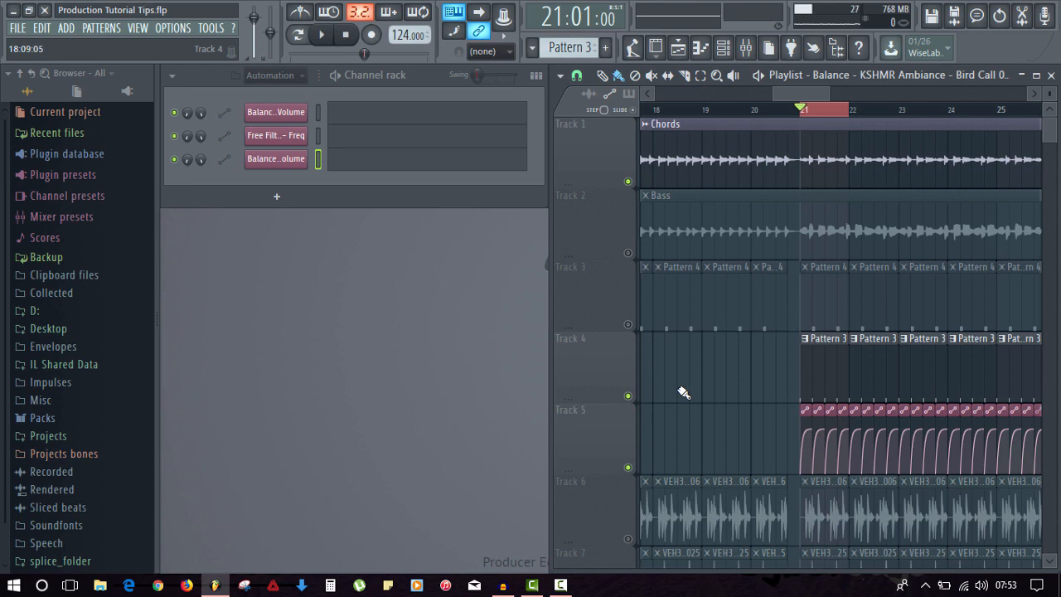
pyautogui.press('space')
pyautogui.scroll(-3, 701, 373)
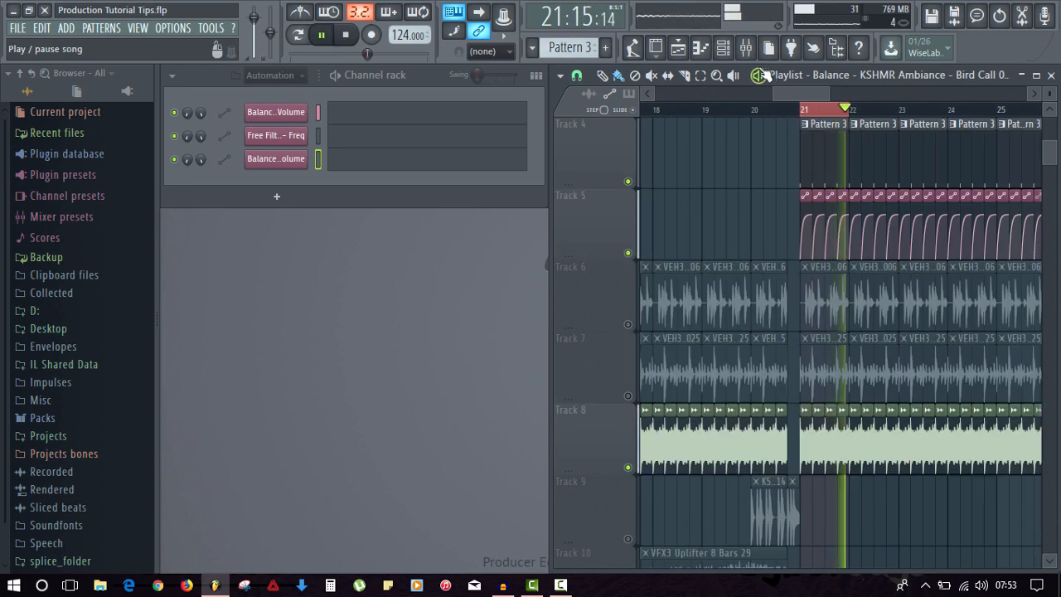
pyautogui.click(745, 47)
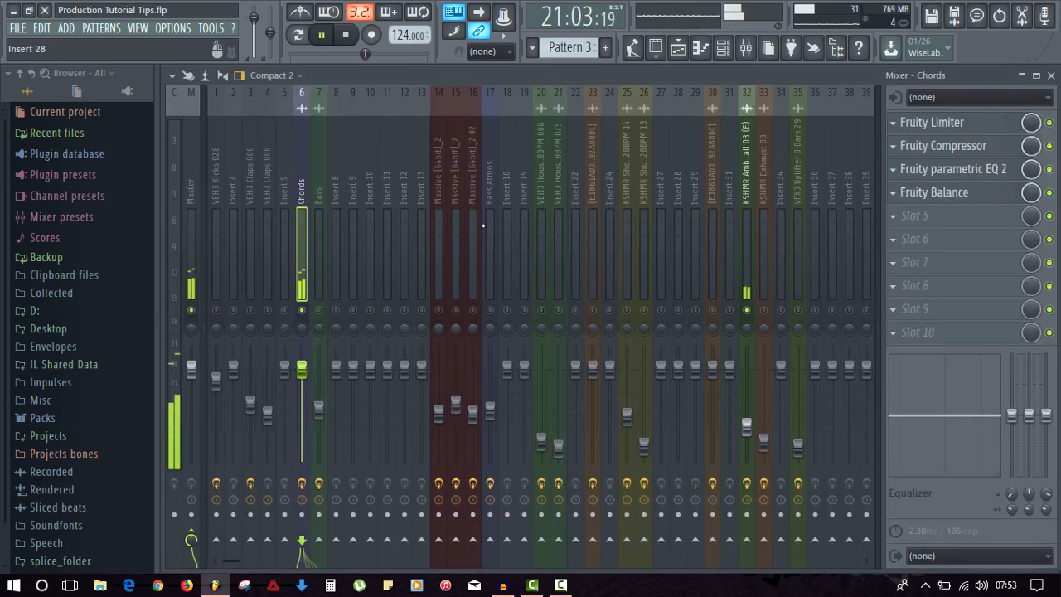
pyautogui.click(1051, 75)
pyautogui.scroll(3, 751, 324)
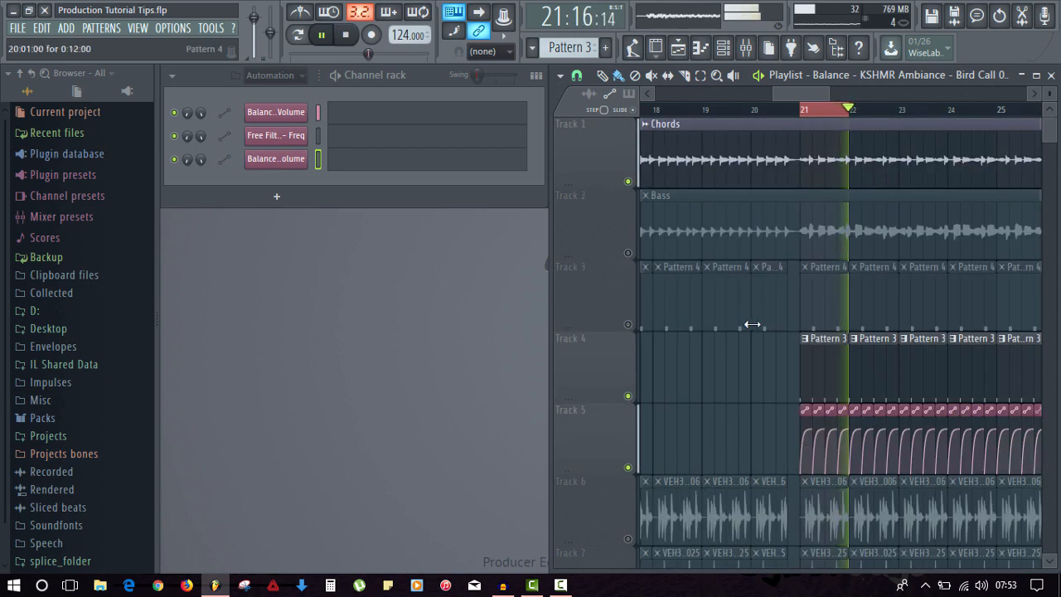
pyautogui.press('space')
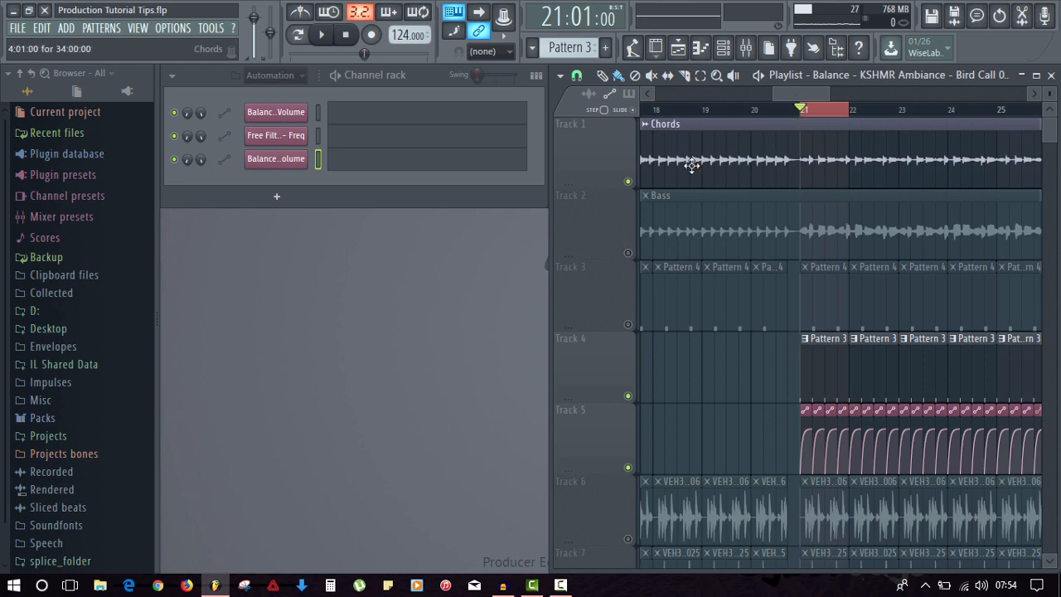
# - Unmute all playlist tracks, clear the bar 21 time selection and show the whole arrangement
pyautogui.rightClick(629, 181)
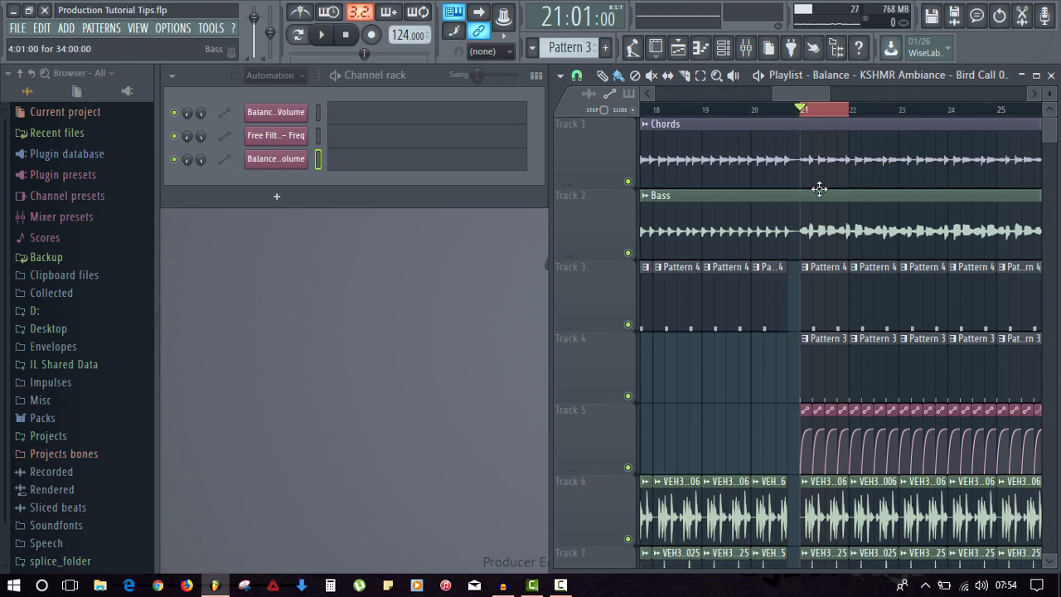
pyautogui.scroll(-5, 799, 116)
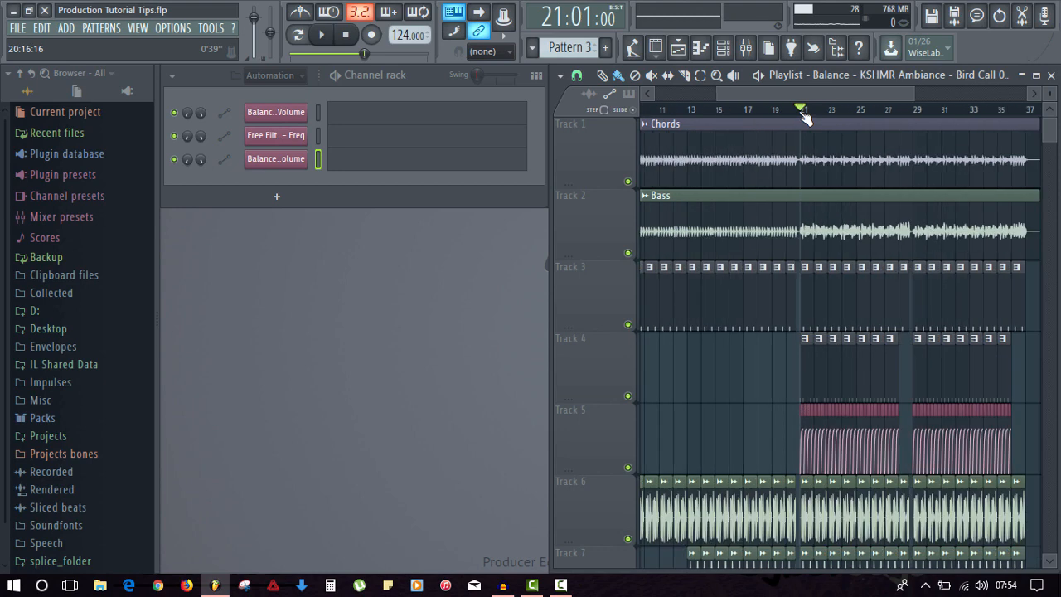
pyautogui.scroll(1, 804, 119)
pyautogui.moveTo(805, 94); pyautogui.dragTo(780, 81)
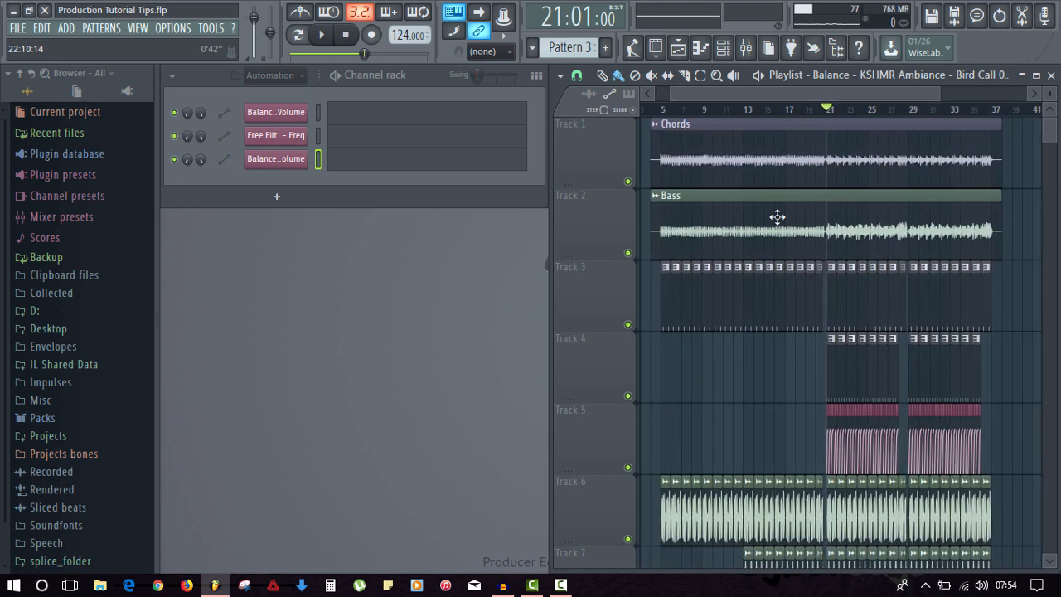
pyautogui.rightClick(763, 398)
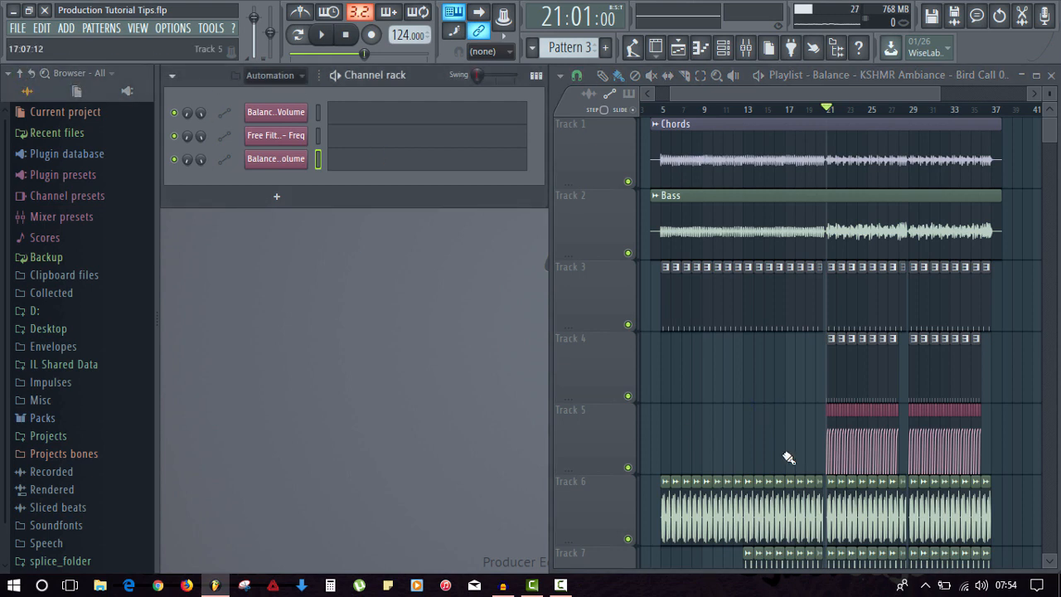
pyautogui.rightClick(738, 387)
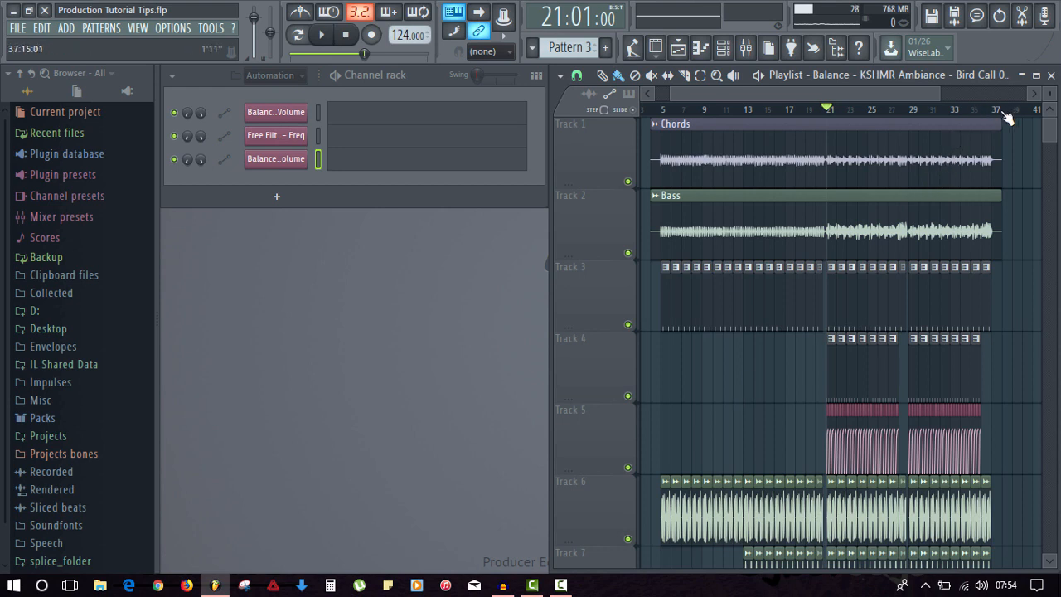
pyautogui.click(762, 388)
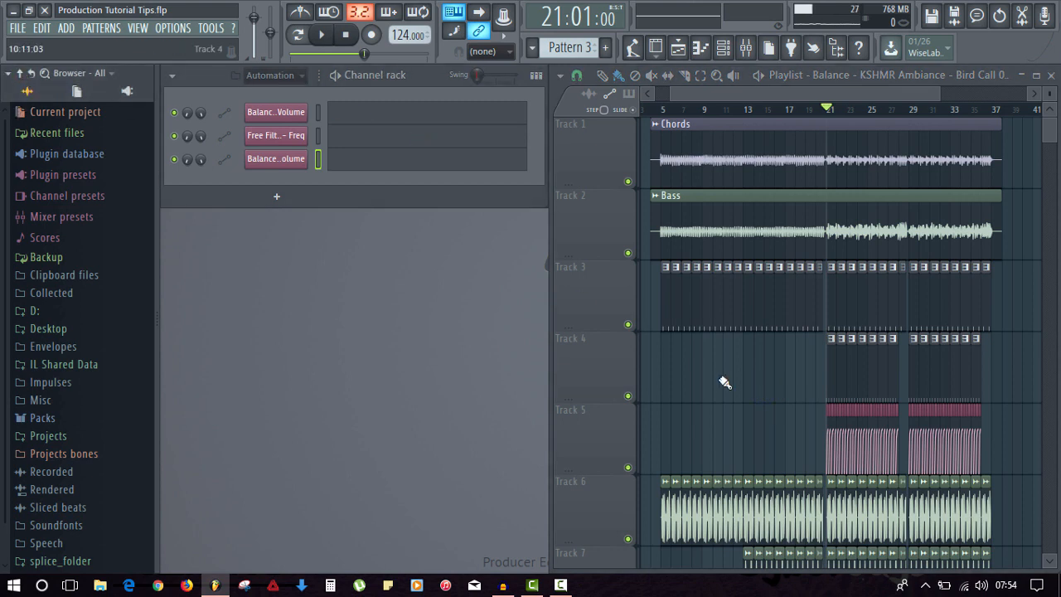
pyautogui.click(737, 405)
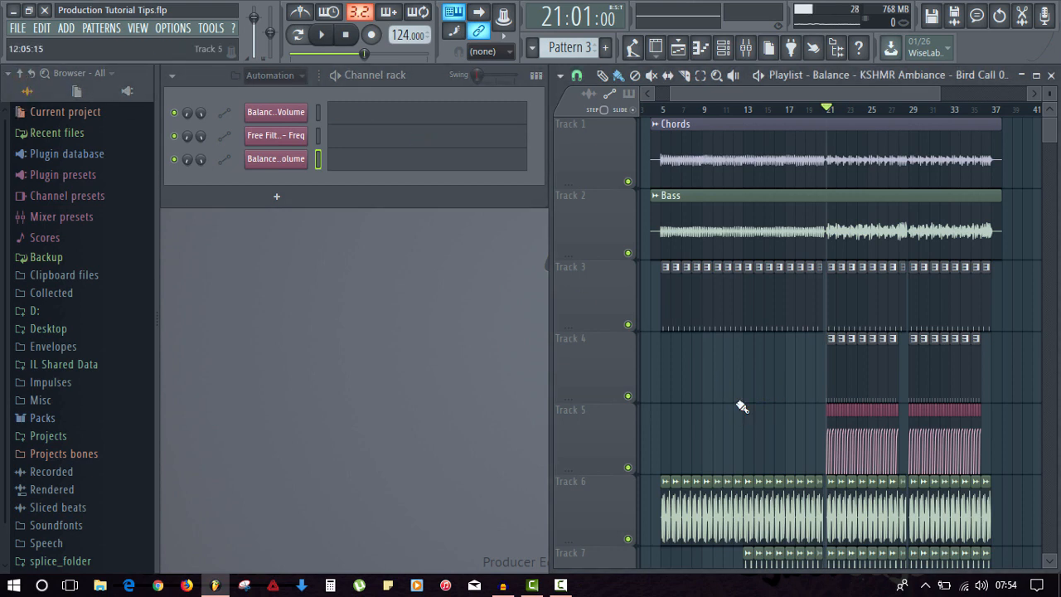